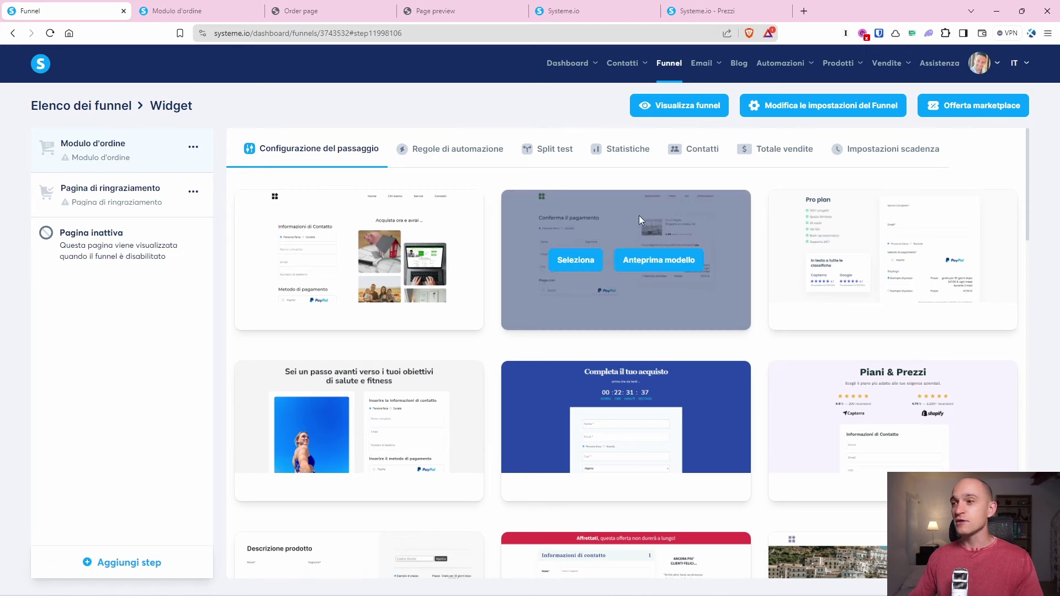
# Preview the "Conferma il pagamento" template and select it for the order form step.
pyautogui.click(657, 263)
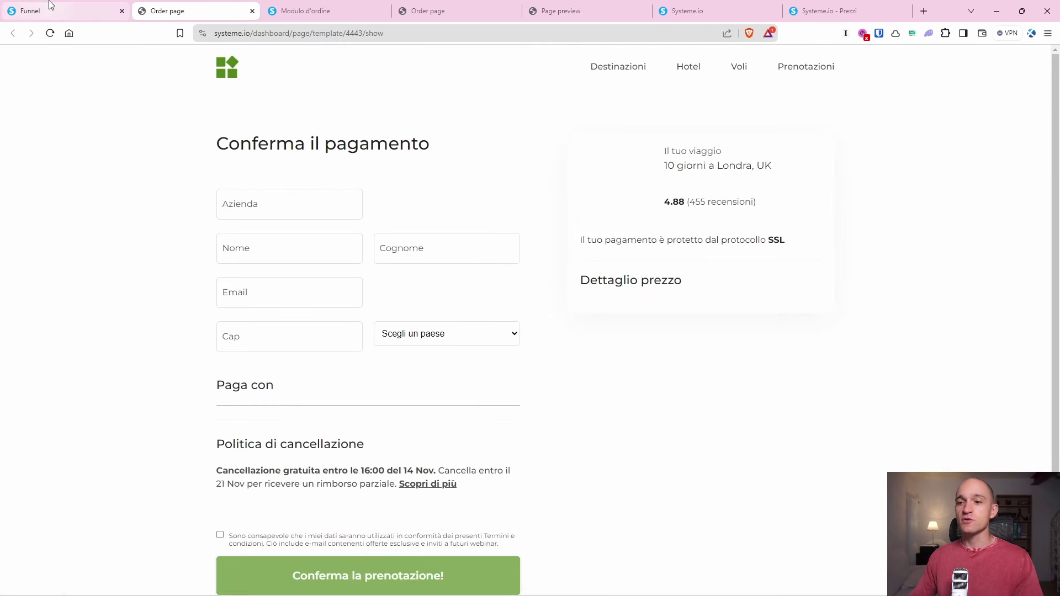
pyautogui.click(30, 11)
pyautogui.moveTo(657, 261)
pyautogui.click(582, 266)
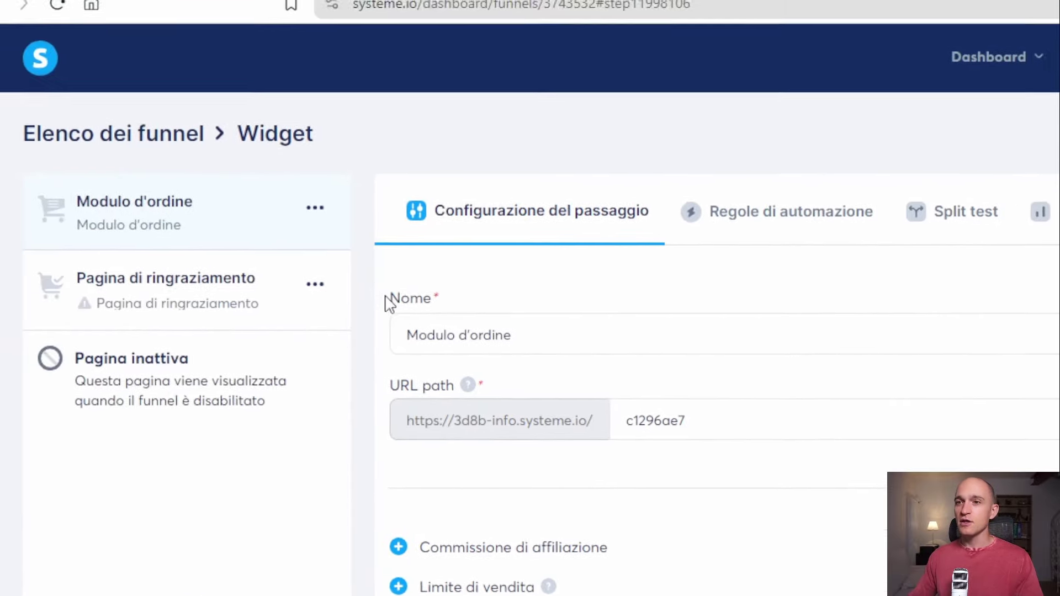
# Rename the order form step as "Modulo d'ordine Widget".
pyautogui.click(223, 229)
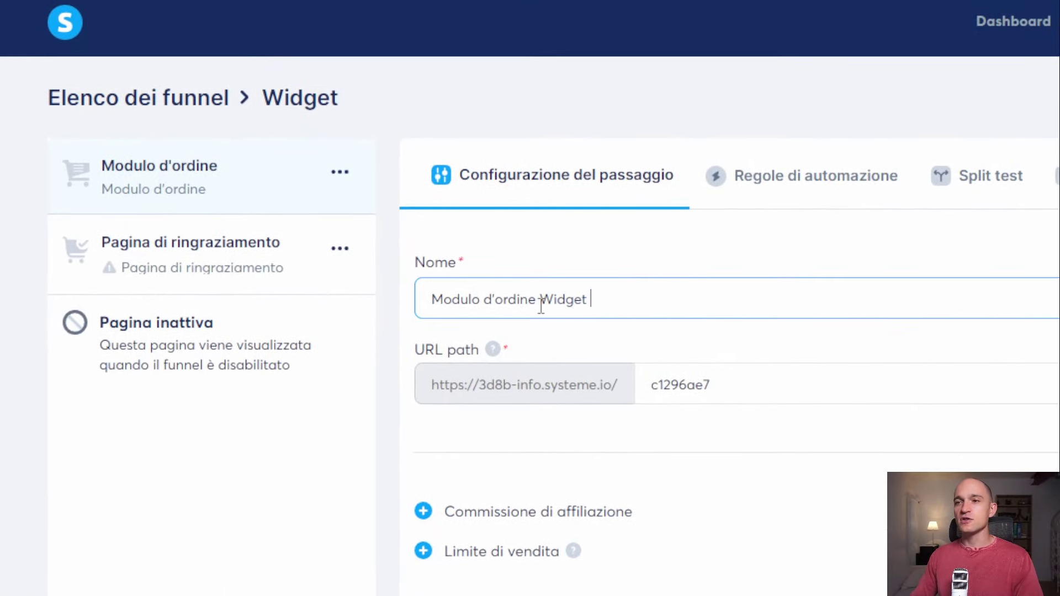
pyautogui.write('Widget')
pyautogui.scroll(-3, 537, 317)
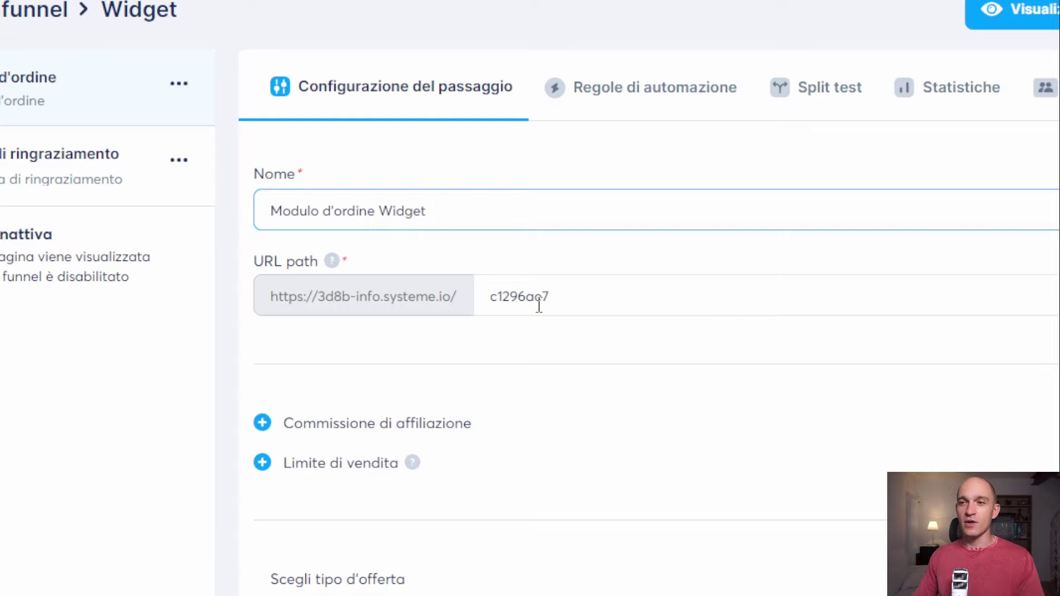
# Examine the order form's URL path and its sales limit options.
pyautogui.doubleClick(539, 305)
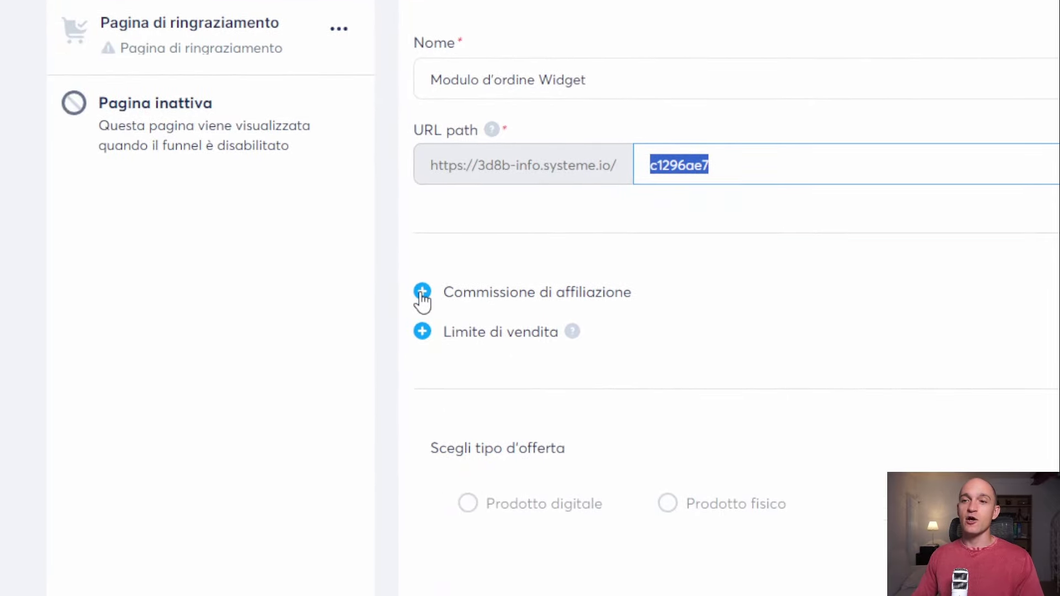
pyautogui.click(423, 332)
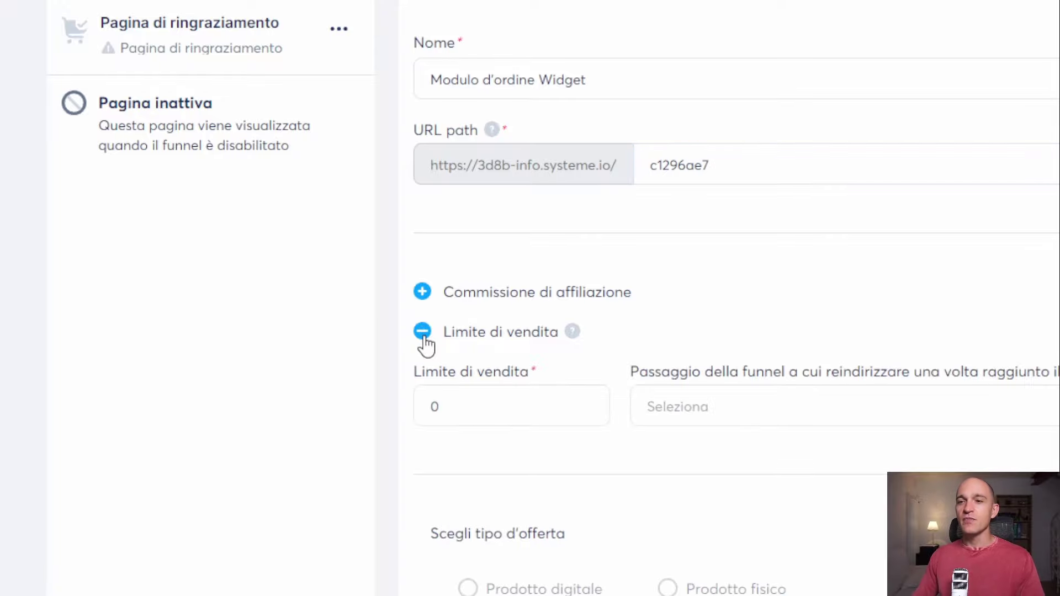
pyautogui.click(417, 336)
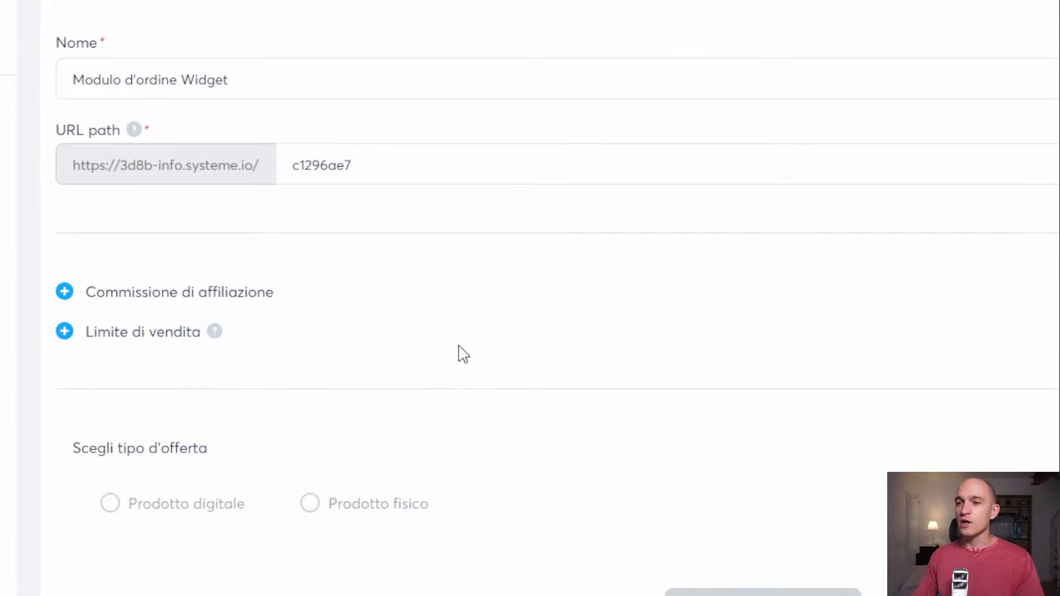
# Add a coupon to the physical product Widget and choose to create a new one.
pyautogui.scroll(-5, 381, 354)
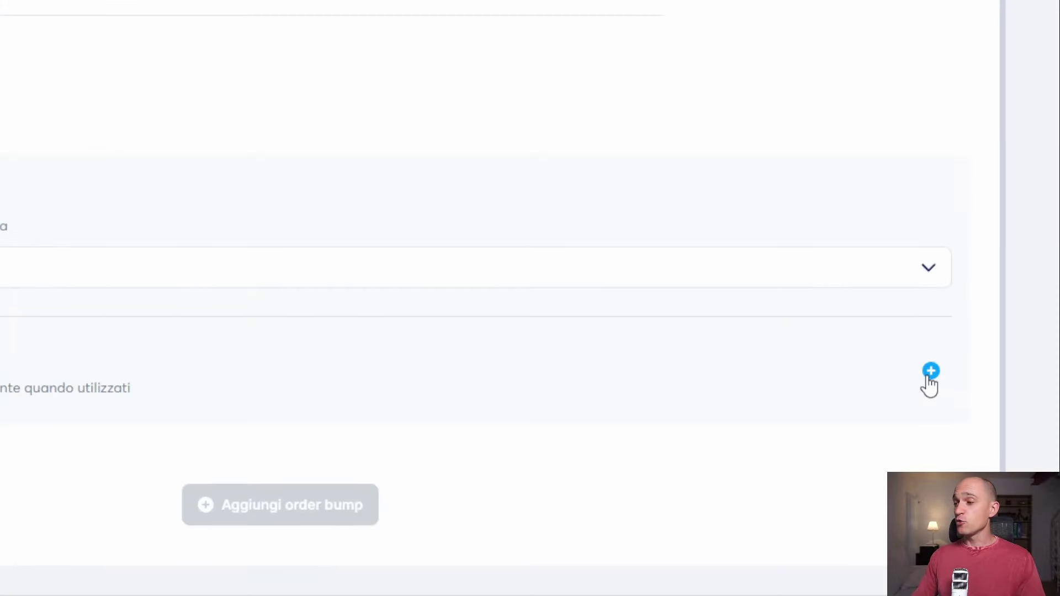
pyautogui.click(930, 371)
pyautogui.click(505, 307)
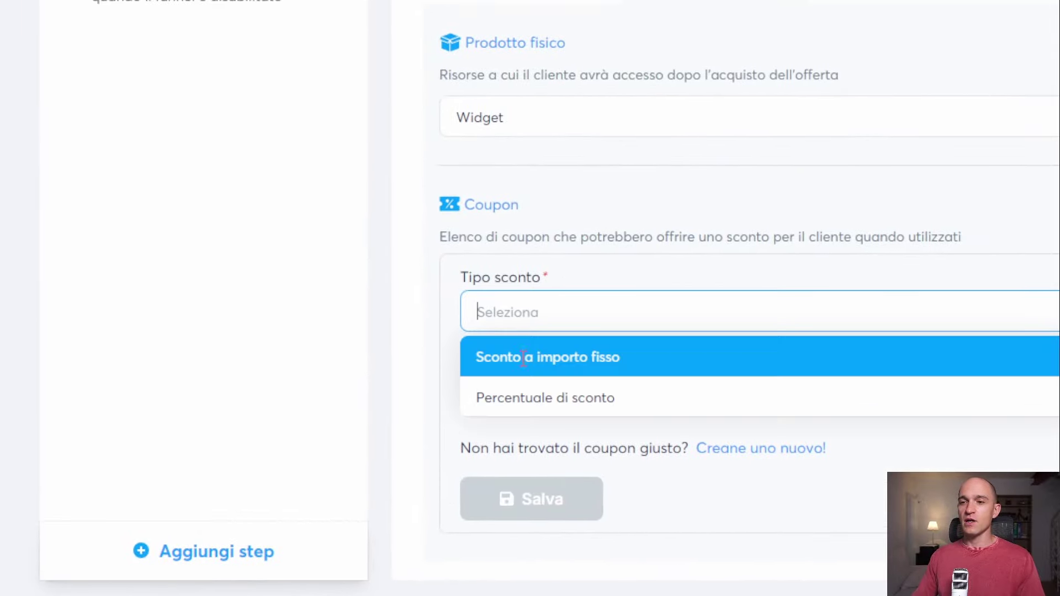
pyautogui.click(530, 398)
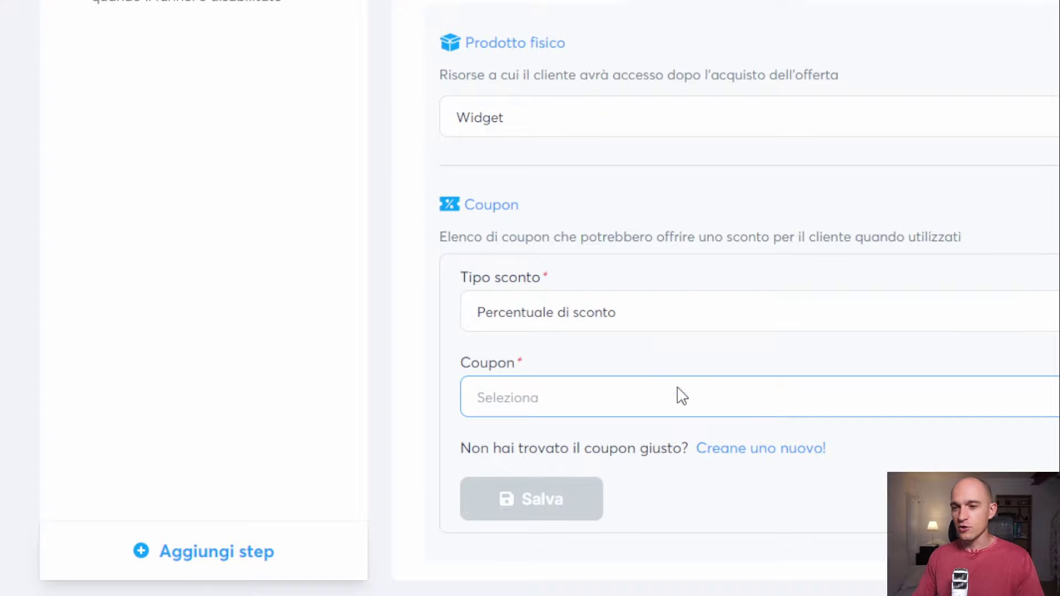
pyautogui.click(737, 449)
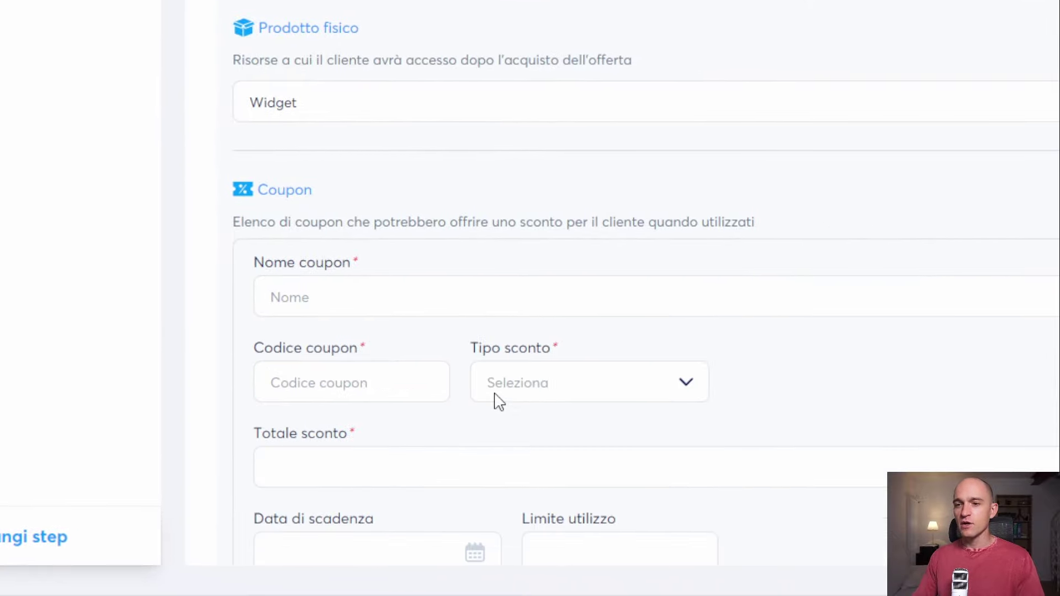
pyautogui.scroll(-5, 438, 308)
pyautogui.scroll(5, 438, 308)
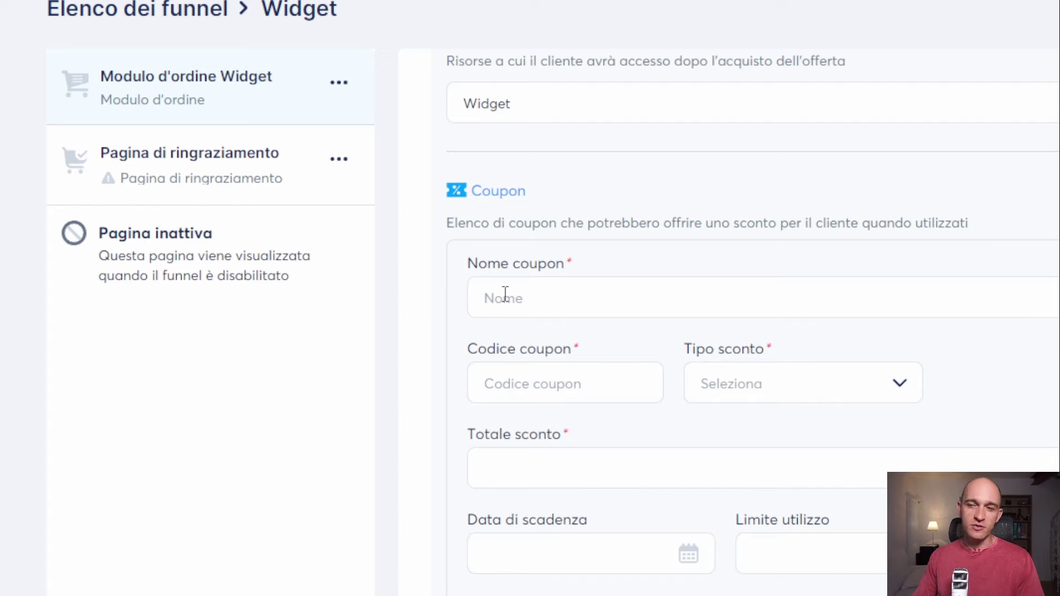
# Name the coupon "Venti per cento sul widget" and give it the coupon code 20widget.
pyautogui.click(505, 290)
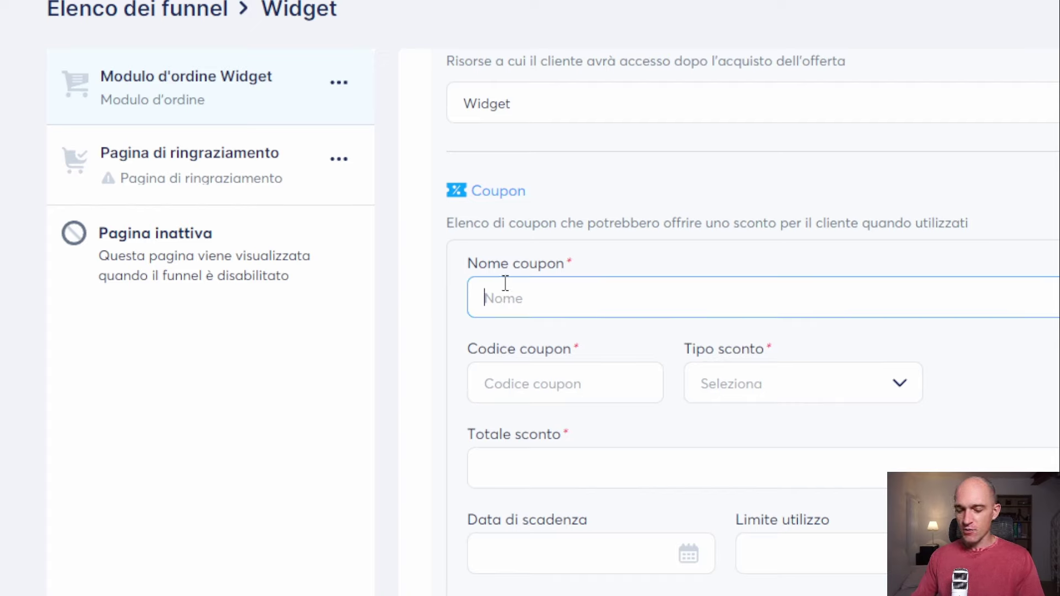
pyautogui.write('Ve')
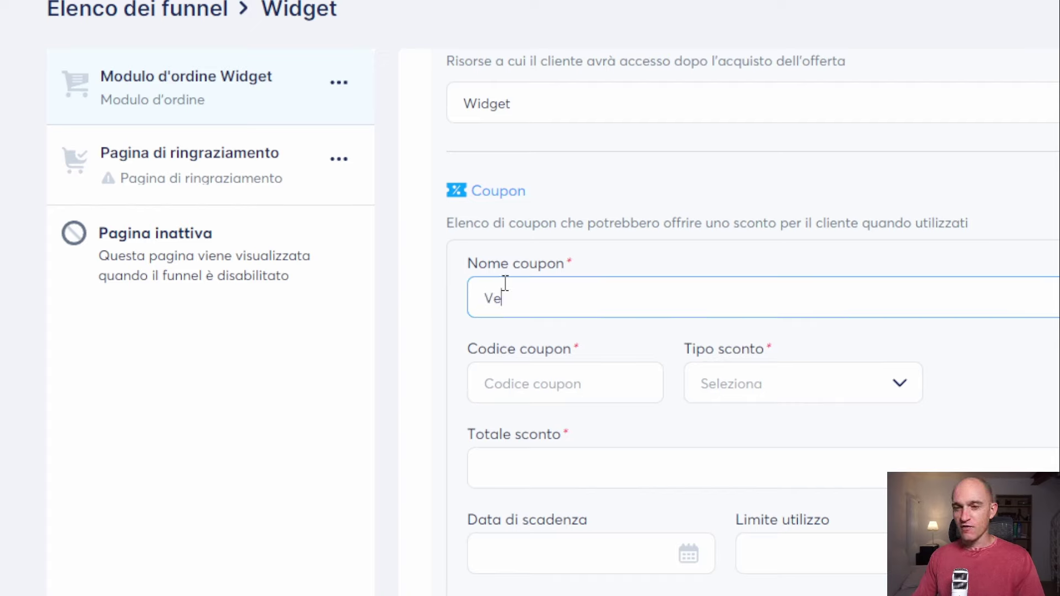
pyautogui.write('nti per cento sul widget')
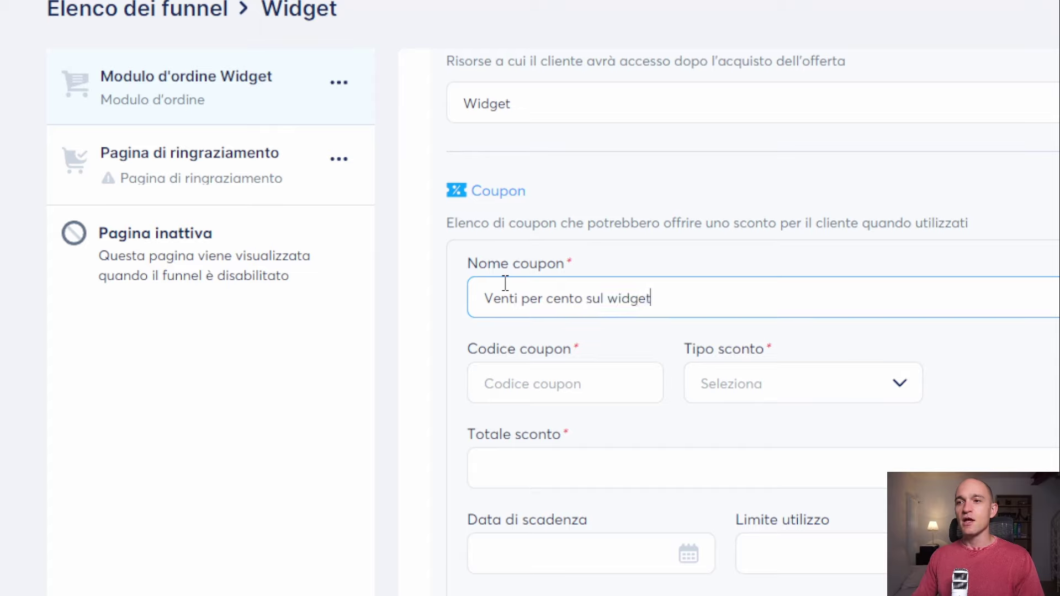
pyautogui.press('Tab')
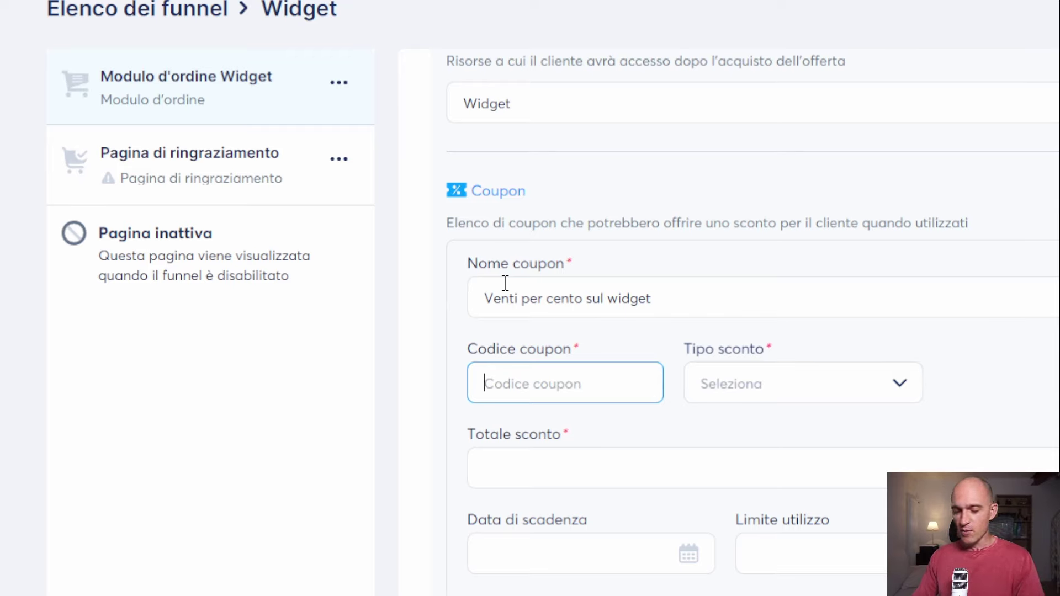
pyautogui.write('20widget')
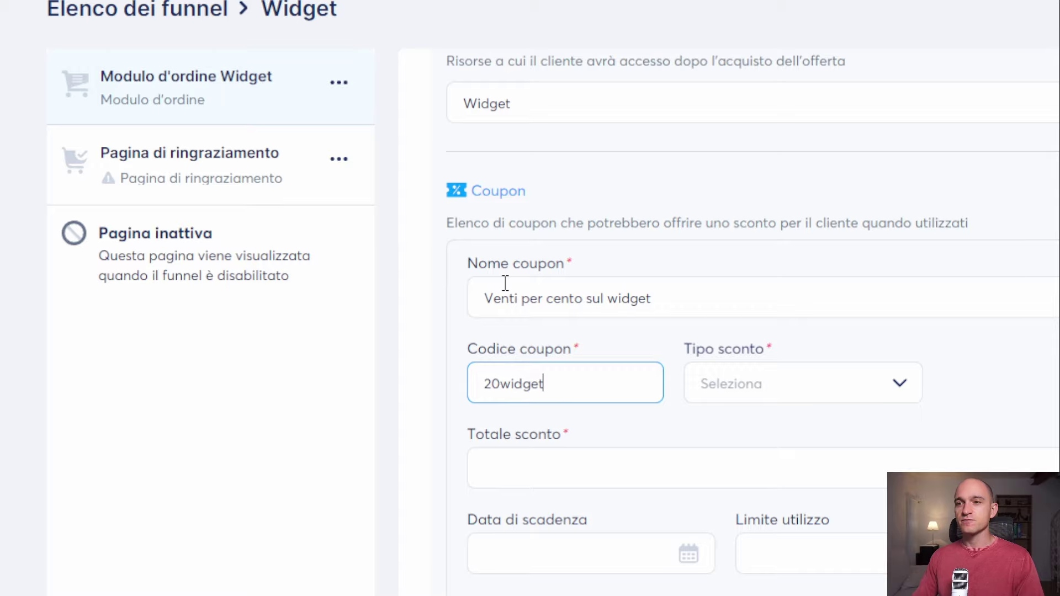
# Set the coupon's discount type to "Percentuale di sconto" with a total discount of 20.
pyautogui.click(785, 385)
pyautogui.click(762, 467)
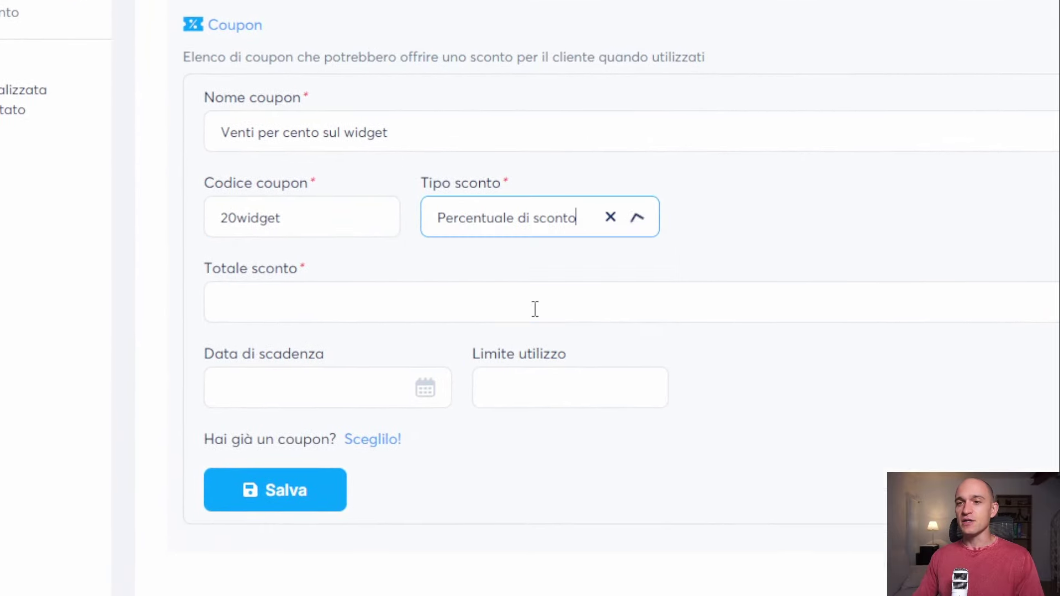
pyautogui.click(733, 459)
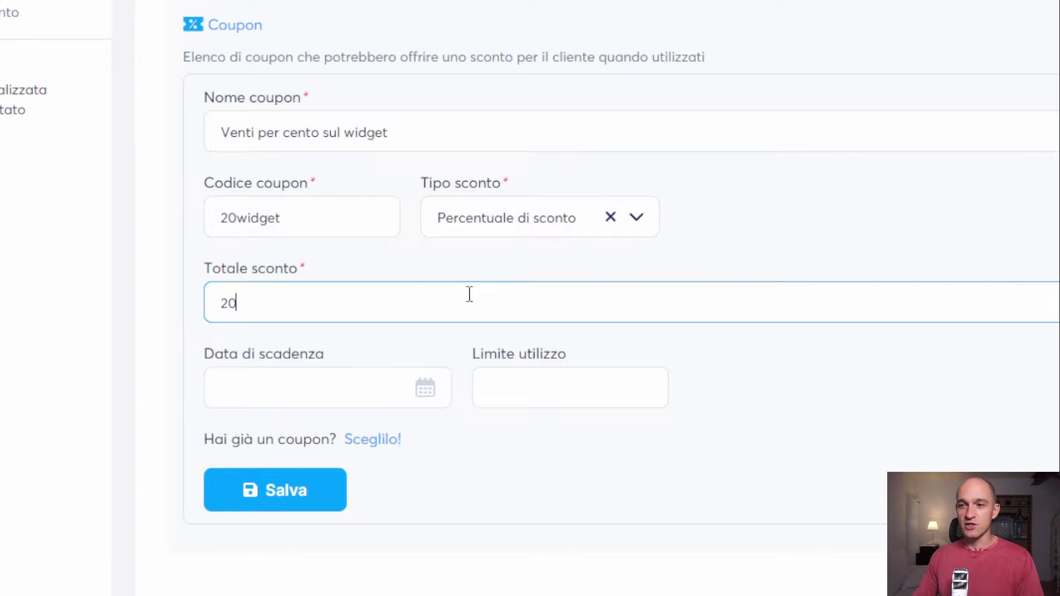
pyautogui.click(426, 388)
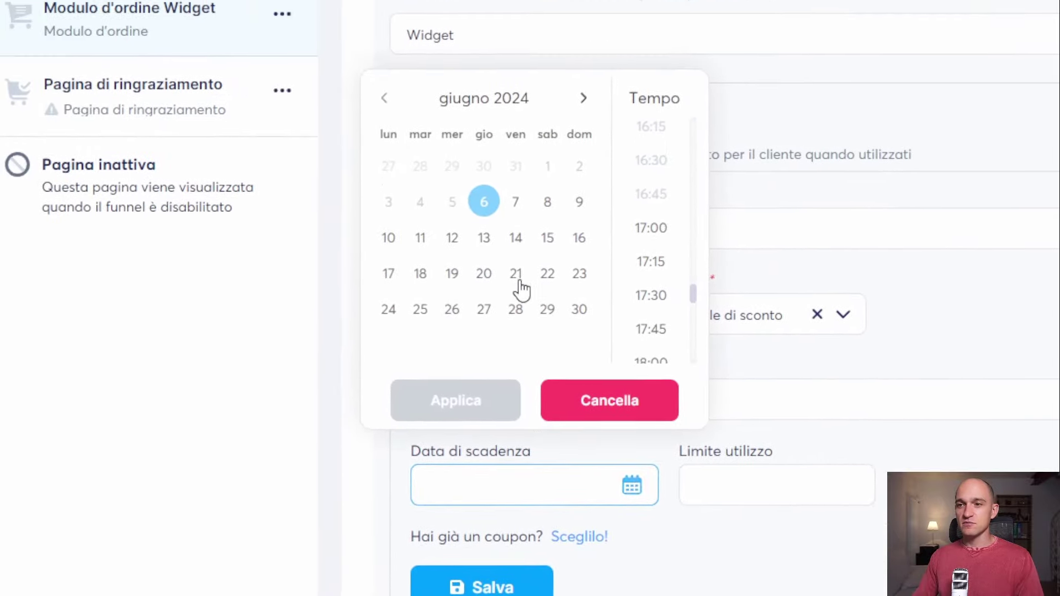
pyautogui.click(516, 274)
pyautogui.click(703, 568)
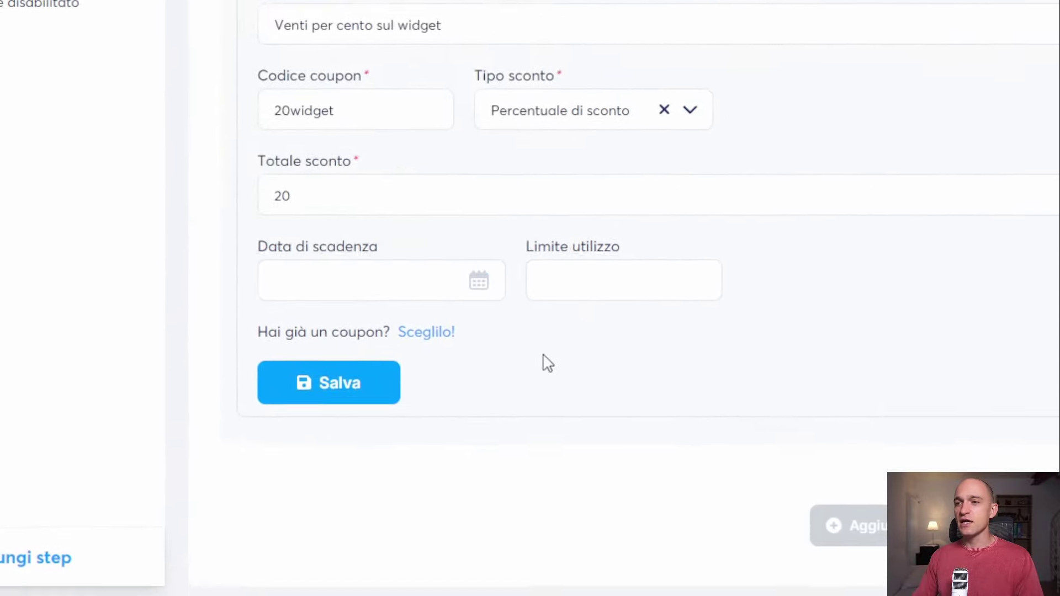
# Set the coupon's expiry to 21 giugno 2024 at 0:00 and save the coupon.
pyautogui.click(479, 283)
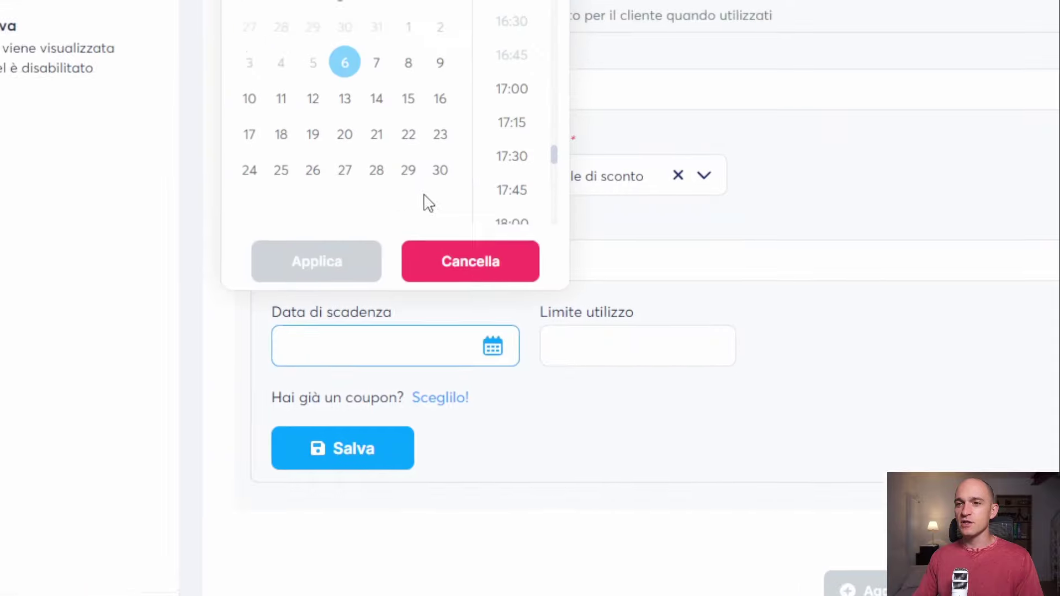
pyautogui.click(377, 135)
pyautogui.click(315, 262)
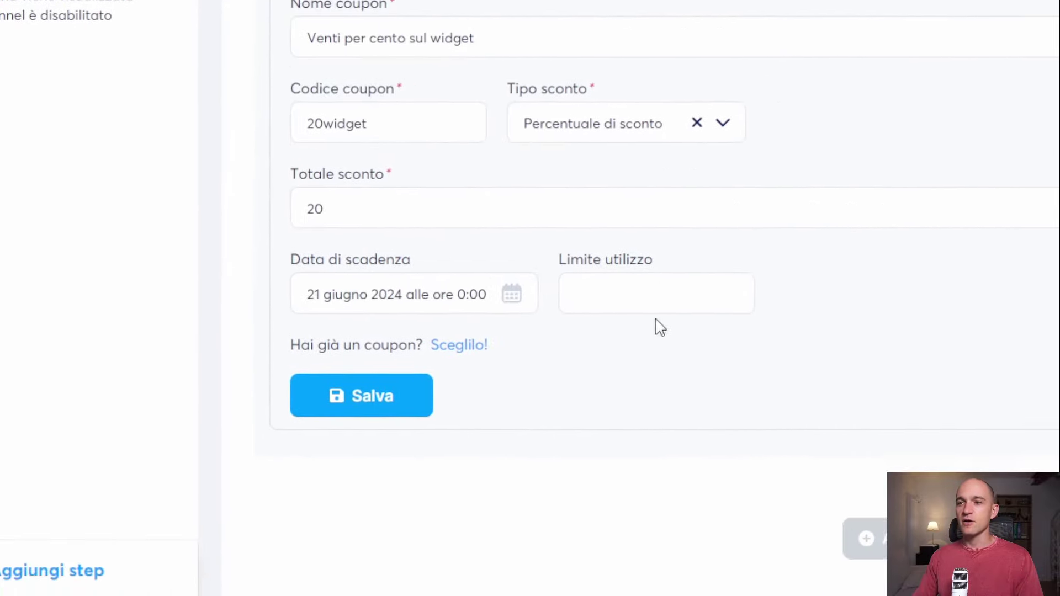
pyautogui.click(398, 405)
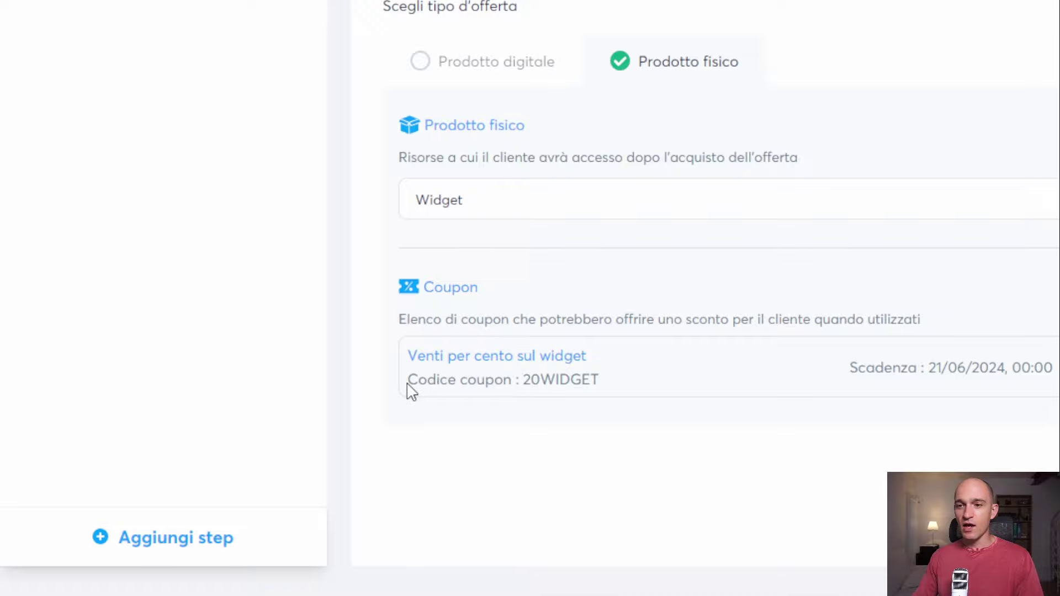
# Review the saved coupon's code, then view the order form's live page and examine its trip summary.
pyautogui.moveTo(410, 379); pyautogui.dragTo(617, 383)
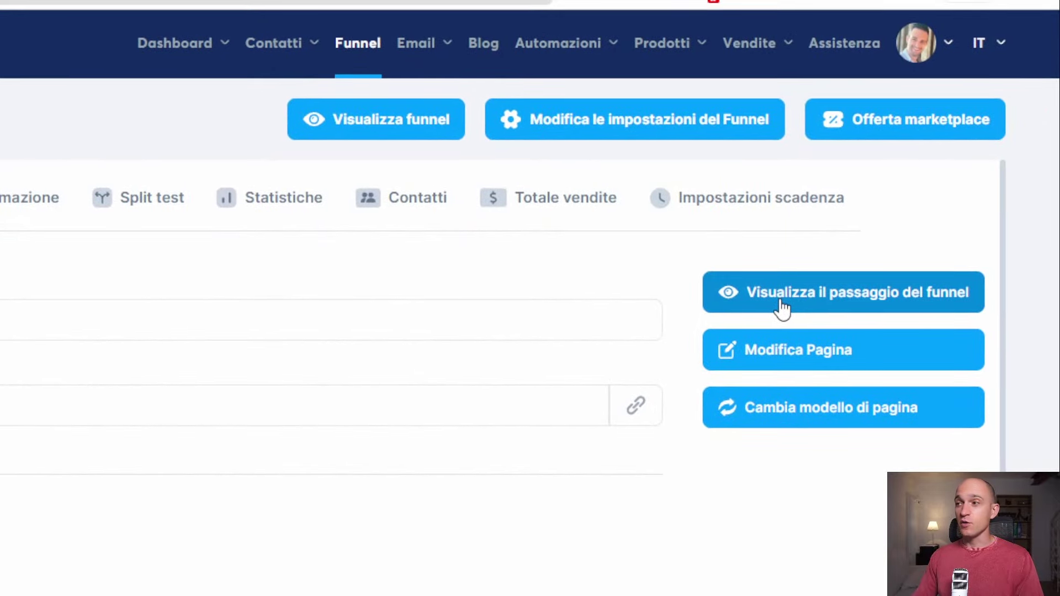
pyautogui.click(781, 301)
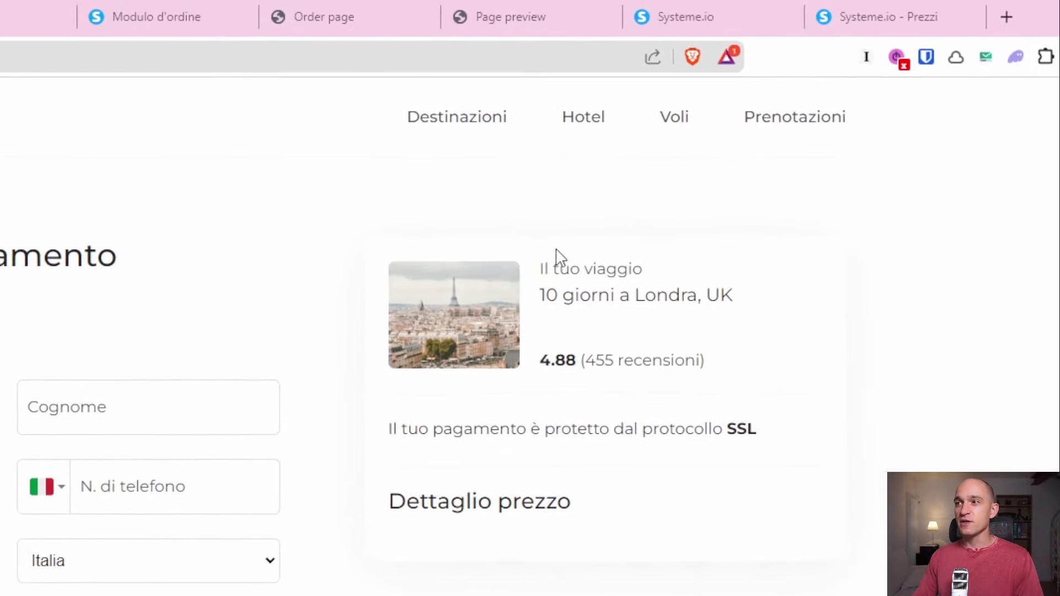
pyautogui.moveTo(519, 283); pyautogui.dragTo(691, 355)
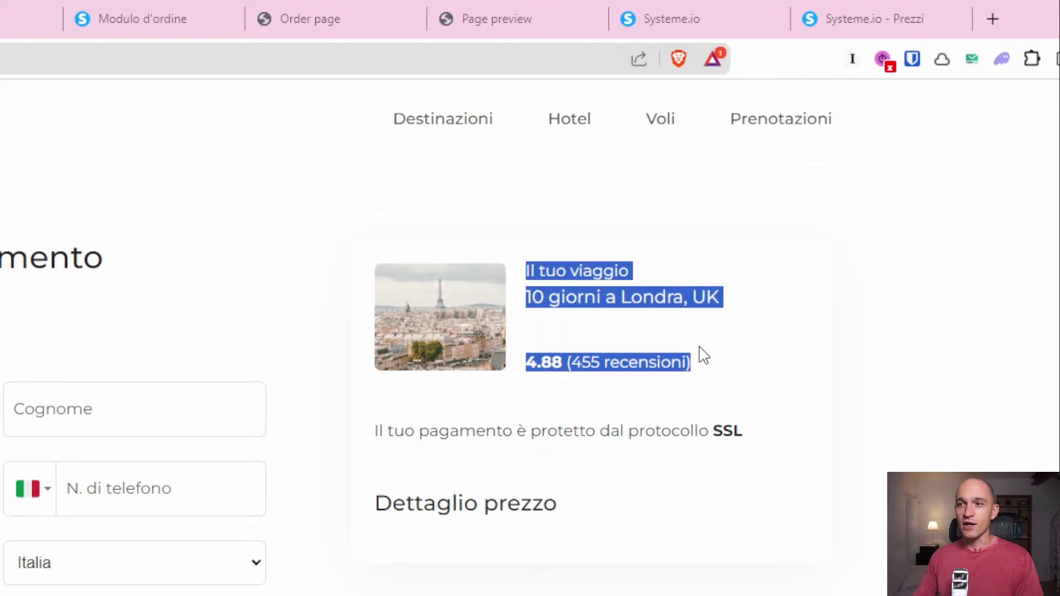
pyautogui.click(710, 350)
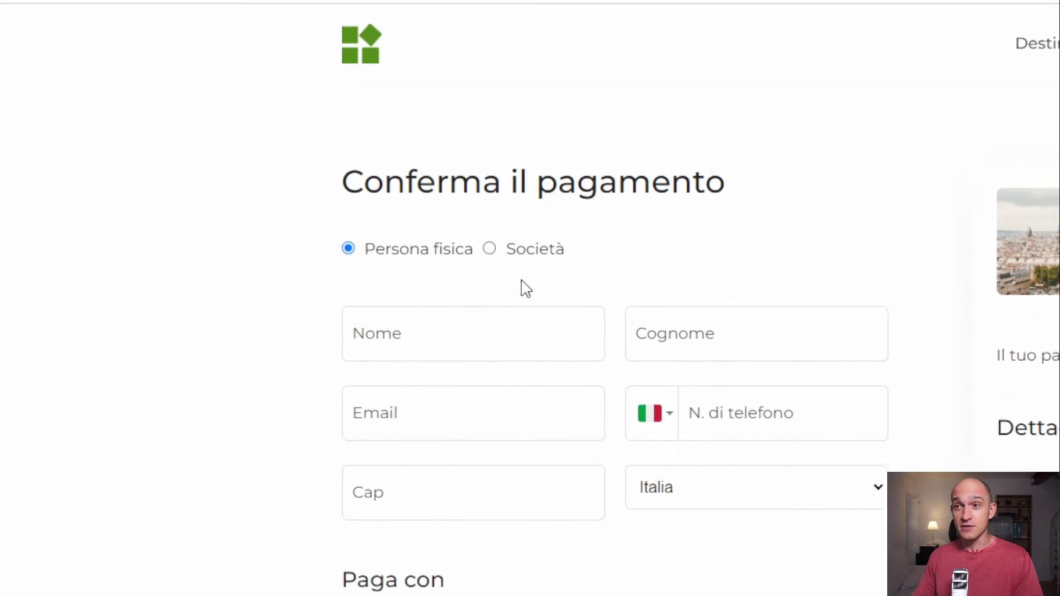
# Switch the live order form between Persona fisica and Società to compare their fields, including P.IVA.
pyautogui.click(524, 294)
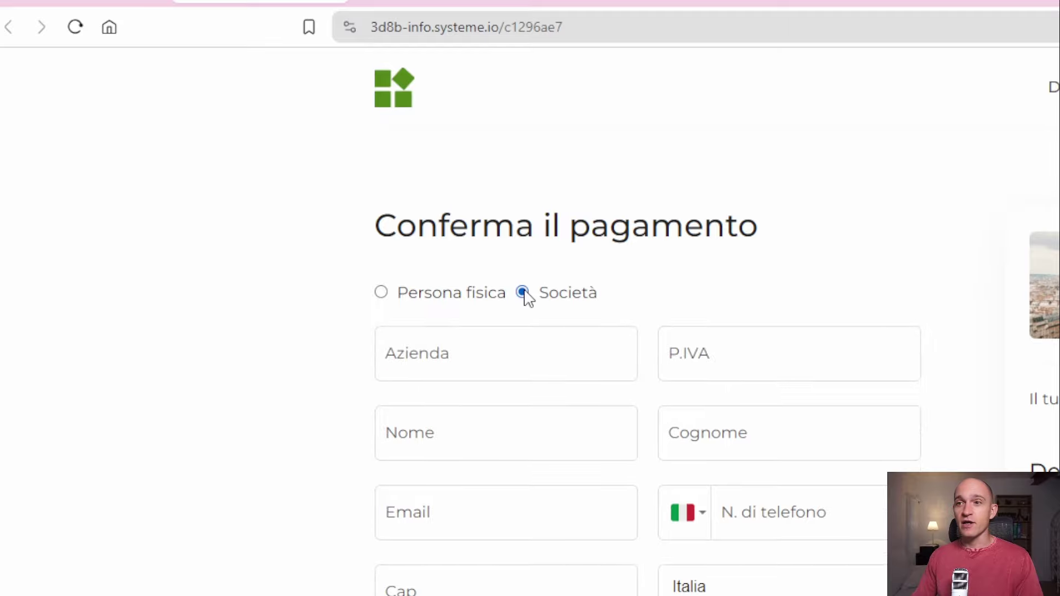
pyautogui.click(445, 303)
pyautogui.click(532, 296)
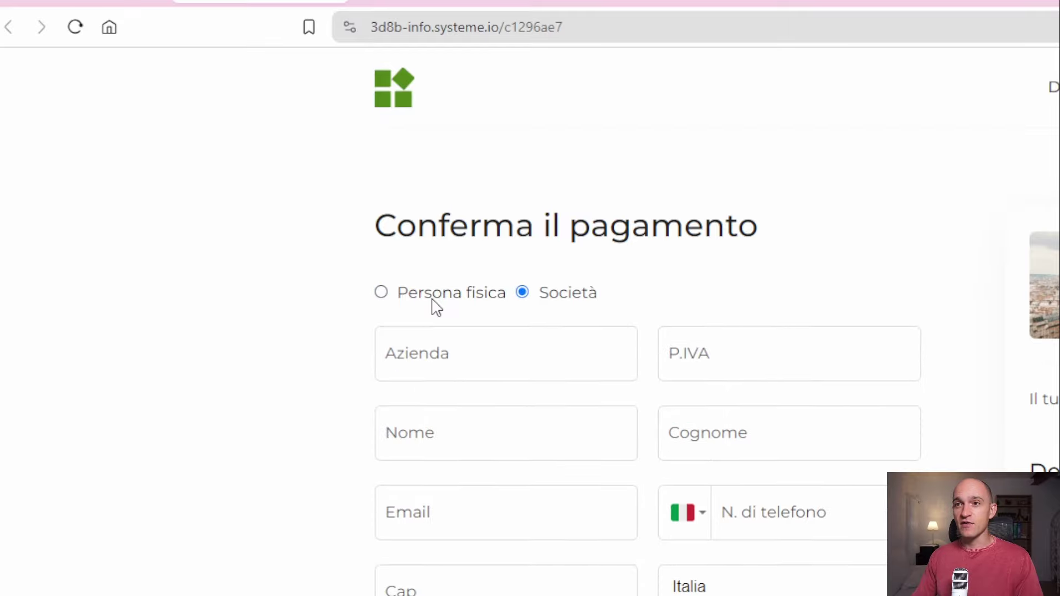
pyautogui.click(432, 298)
pyautogui.click(554, 298)
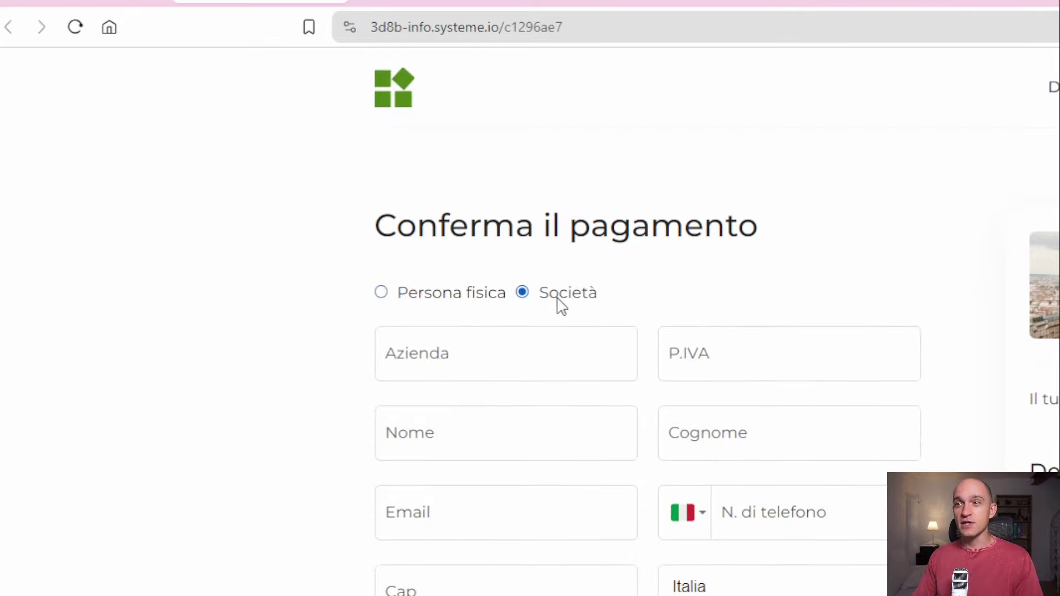
pyautogui.click(680, 349)
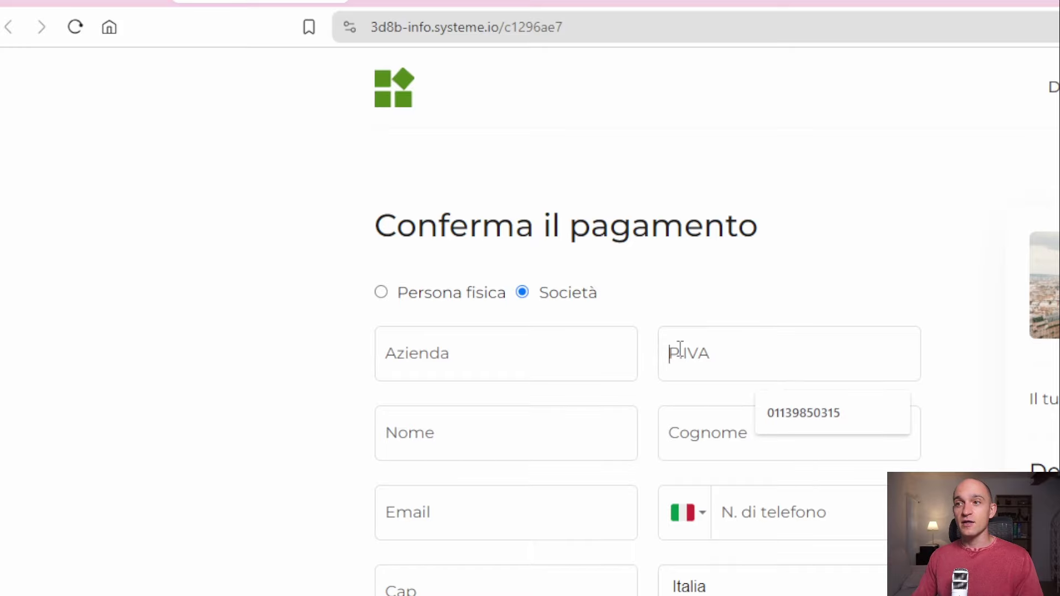
# Return to the funnel settings, open the order form page for editing and look through the available elements.
pyautogui.click(142, 7)
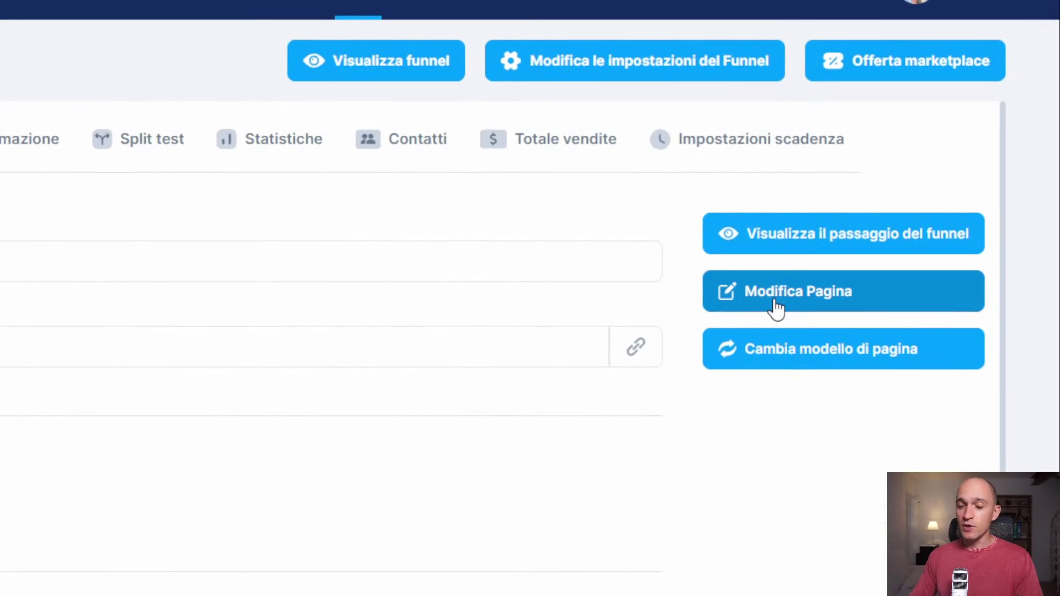
pyautogui.click(777, 307)
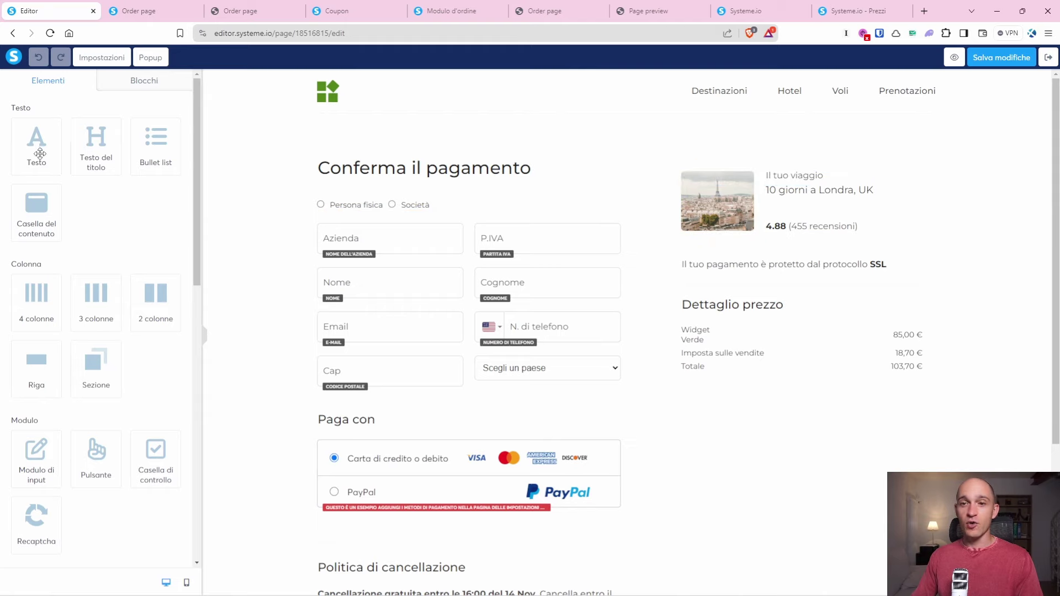
pyautogui.scroll(-12, 40, 153)
pyautogui.scroll(9, 53, 167)
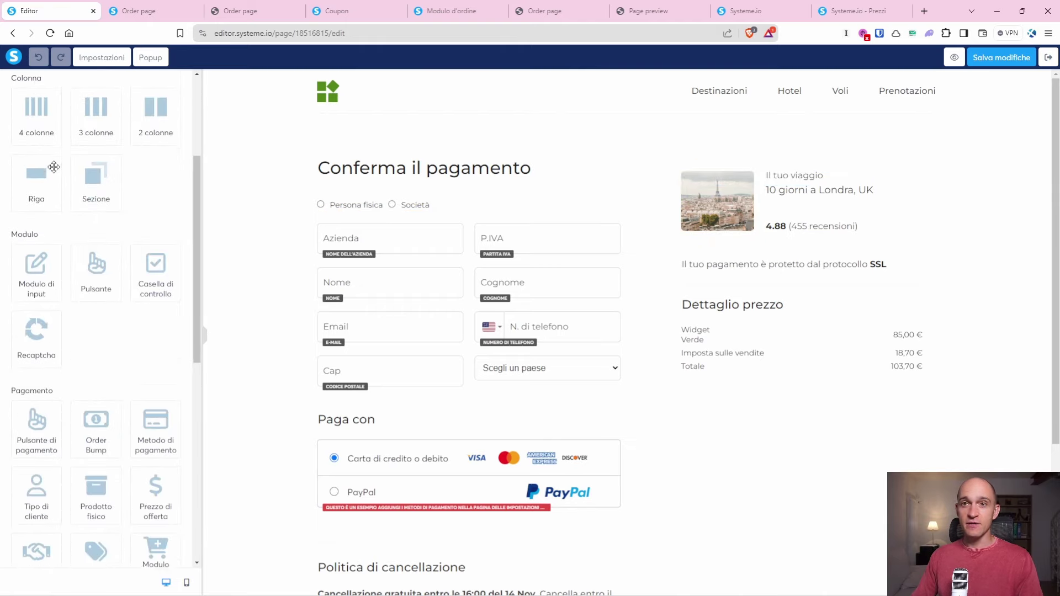
# Look over the categories of ready-made blocks available for the page, then return to the list of elements.
pyautogui.scroll(3, 53, 166)
pyautogui.click(154, 84)
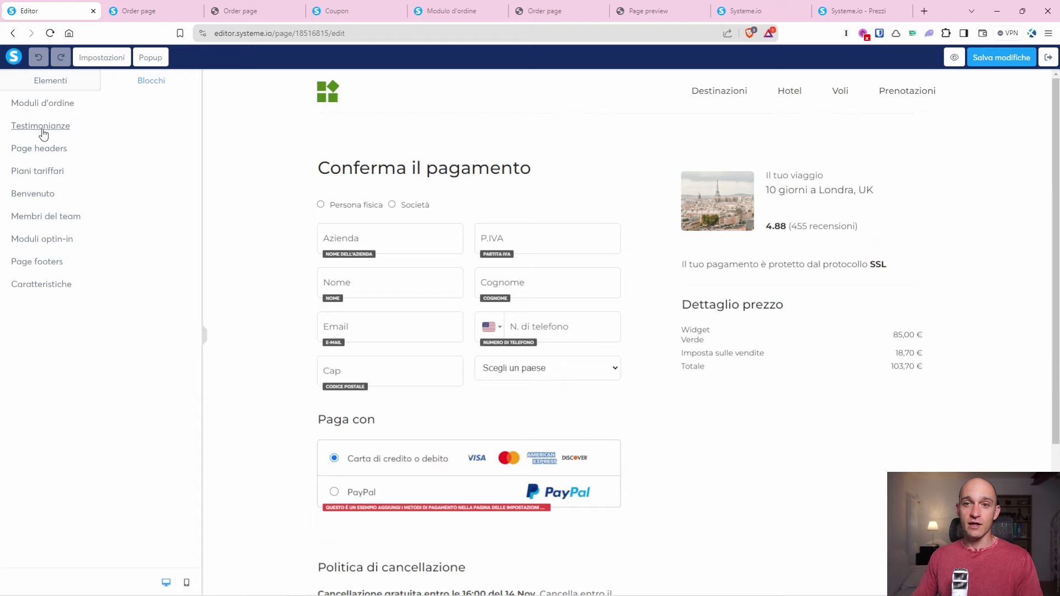
pyautogui.click(46, 80)
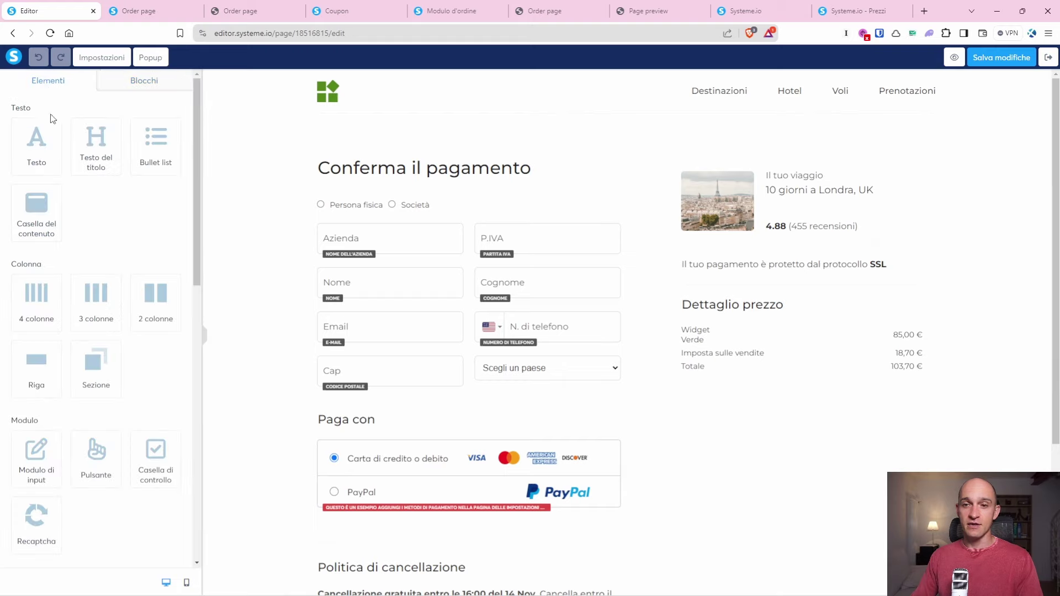
# Examine the Azienda input field's settings, from its input type and placeholder down to its corners and border.
pyautogui.click(376, 241)
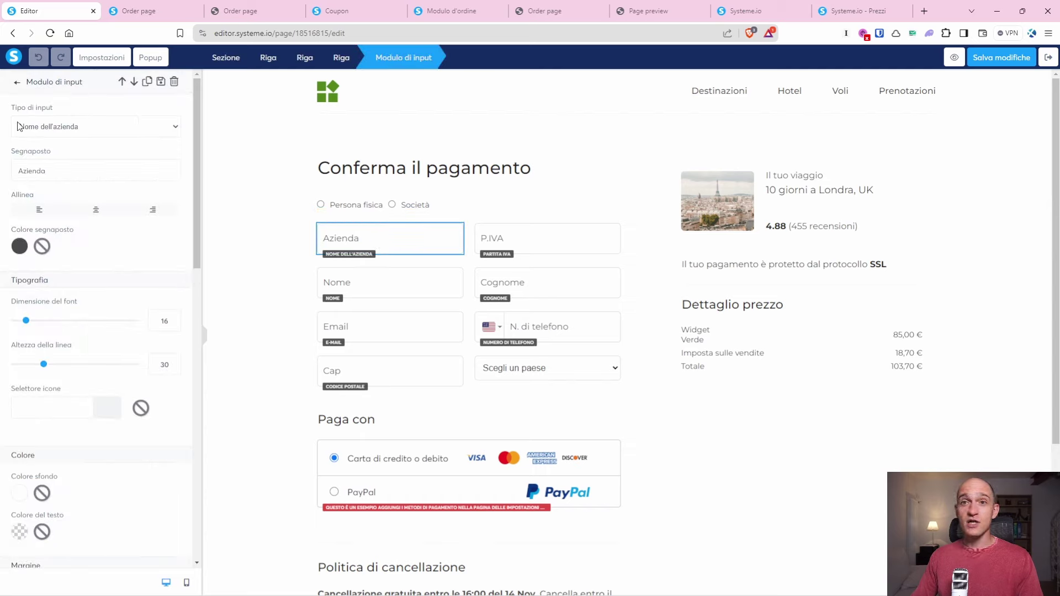
pyautogui.scroll(-15, 36, 128)
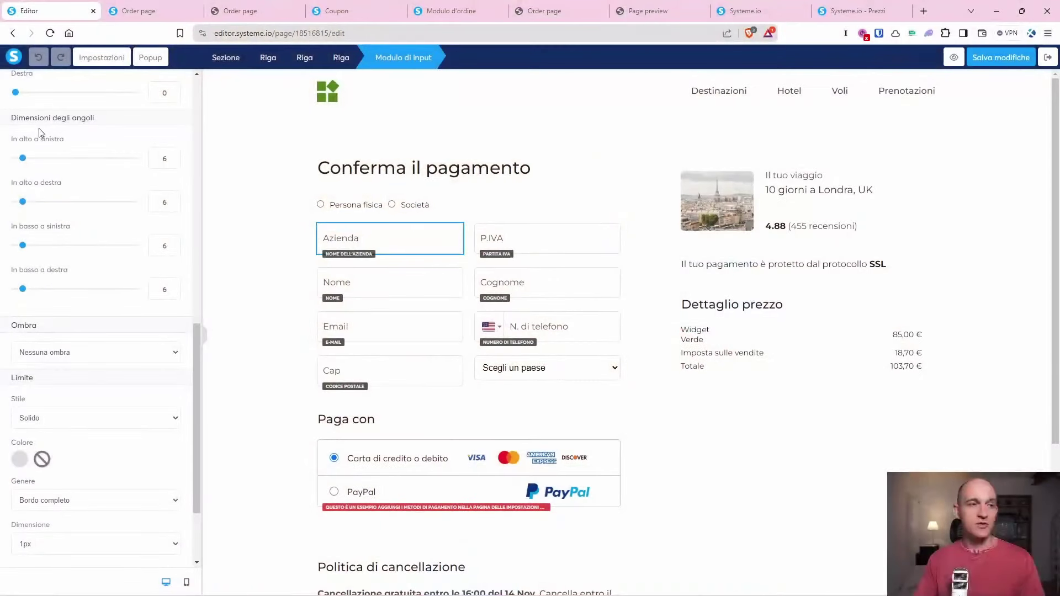
pyautogui.scroll(12, 108, 188)
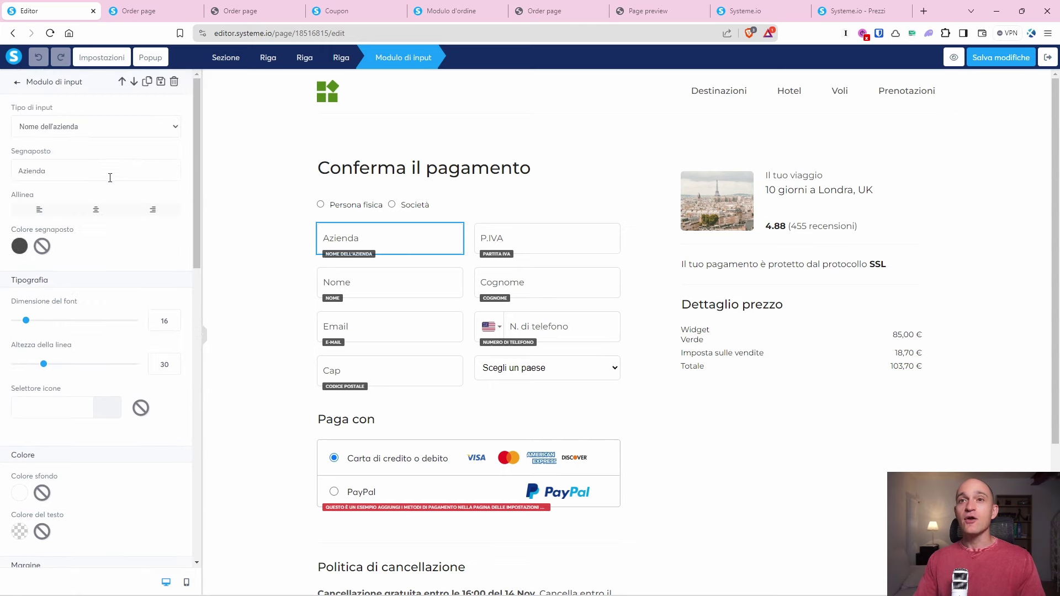
pyautogui.click(17, 84)
# Add an input field below the Email field and set its input type to Indirizzo.
pyautogui.scroll(-5, 32, 184)
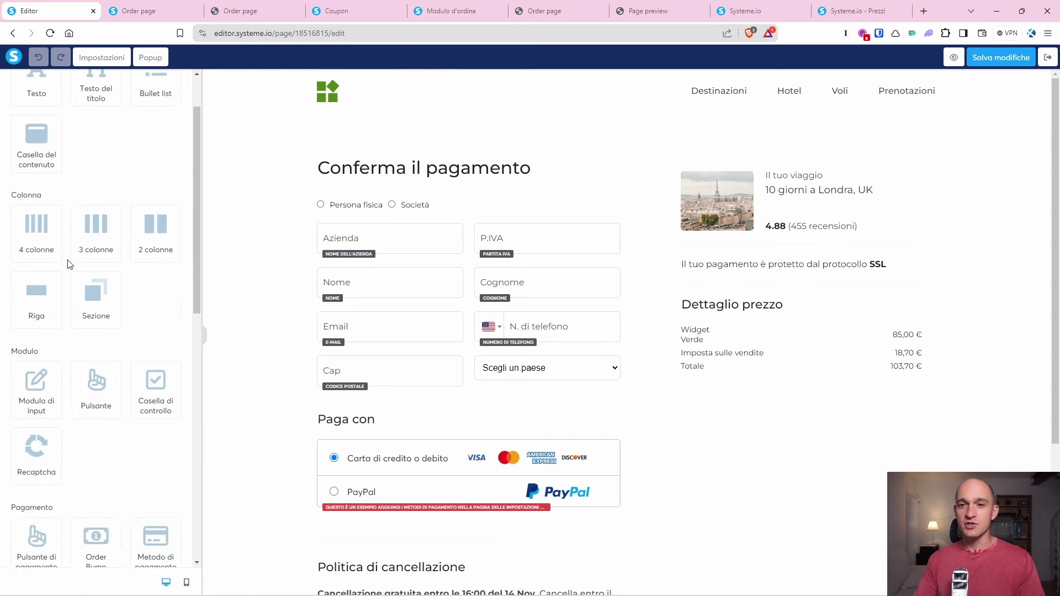
pyautogui.moveTo(32, 184); pyautogui.dragTo(362, 342)
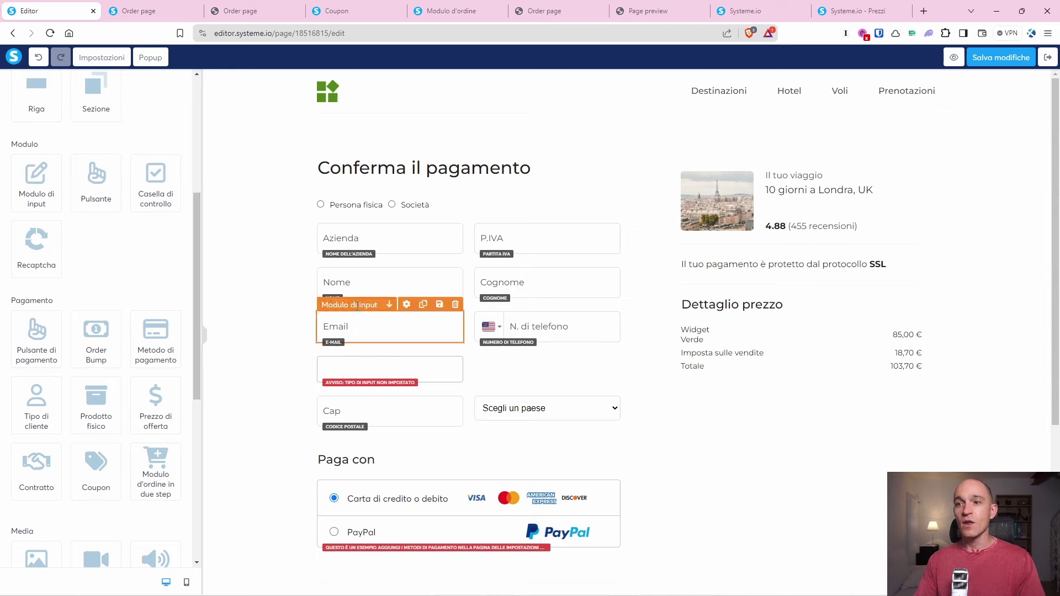
pyautogui.click(375, 372)
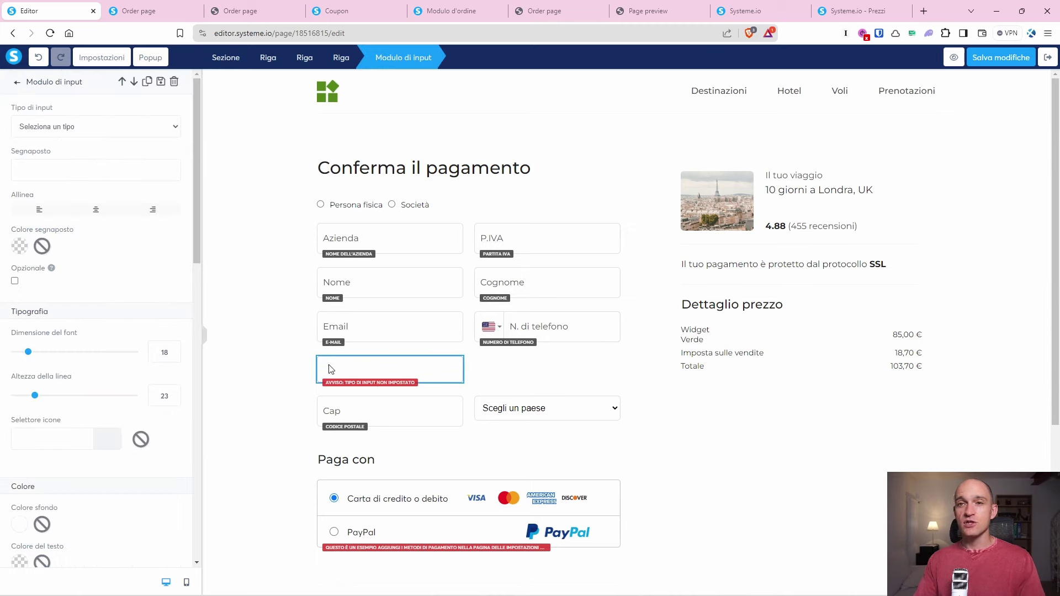
pyautogui.click(70, 127)
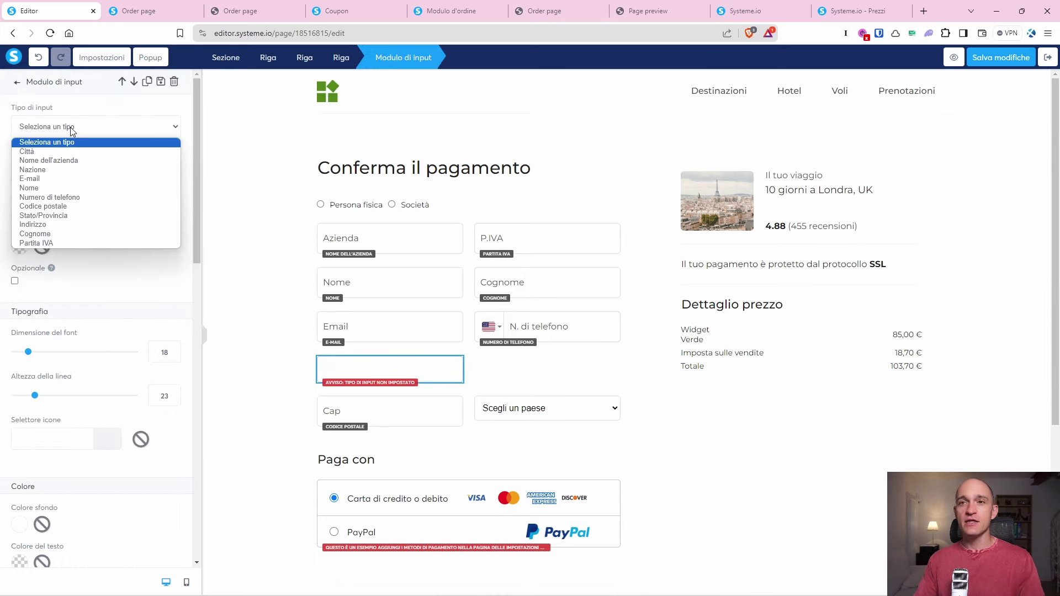
pyautogui.click(76, 225)
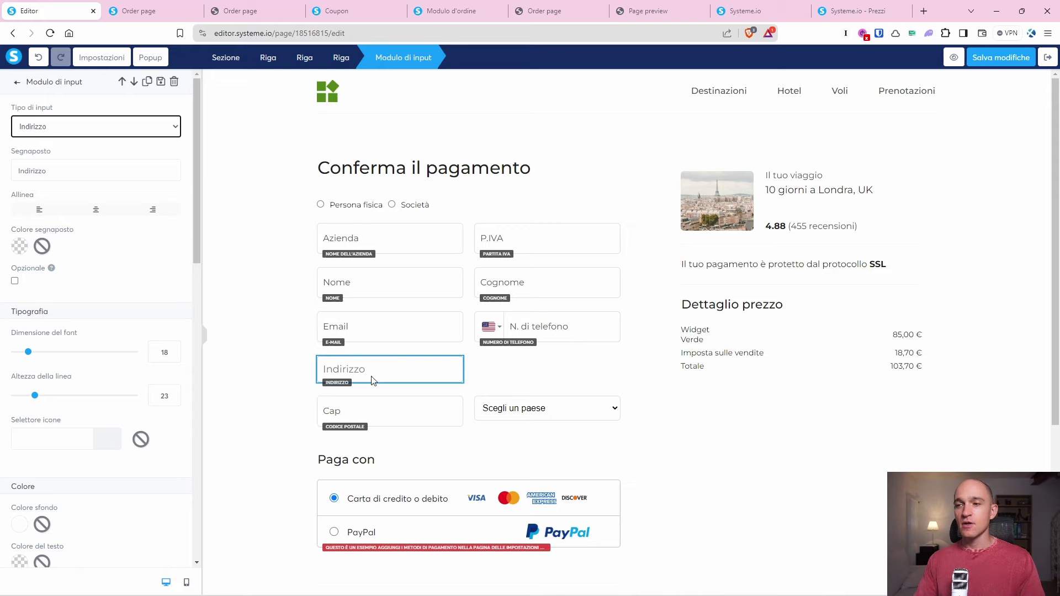
pyautogui.click(133, 129)
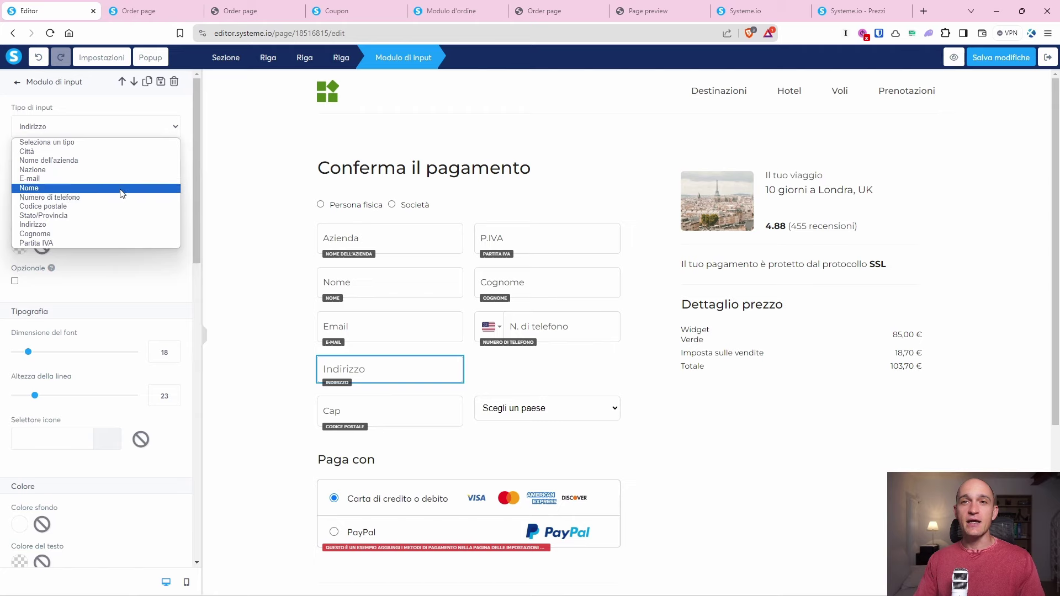
pyautogui.click(18, 82)
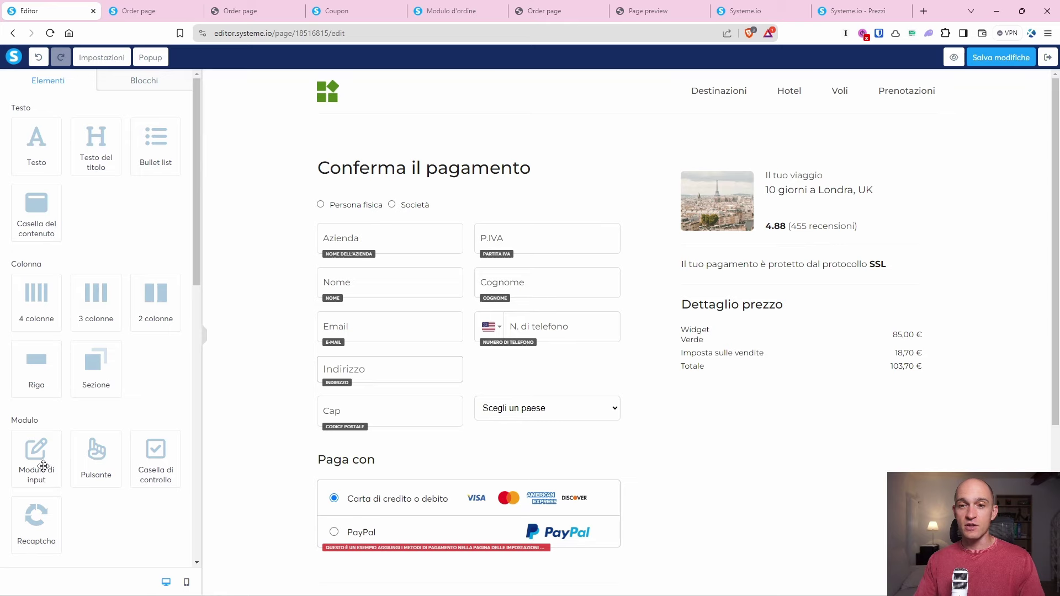
# Add an input field between the Indirizzo and Cap rows and set its input type to Stato/Provincia.
pyautogui.moveTo(44, 466); pyautogui.dragTo(478, 373)
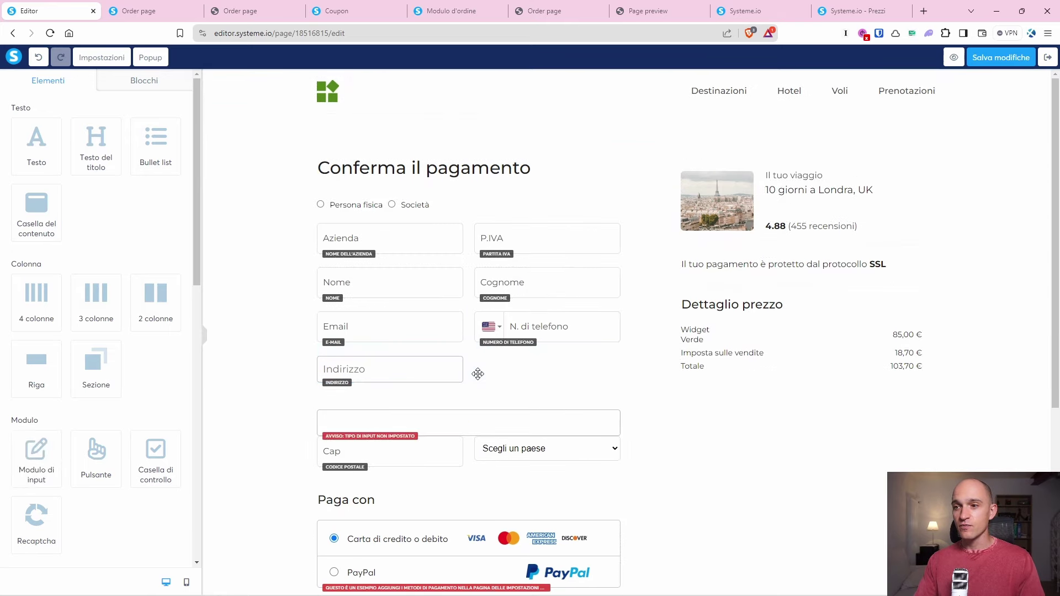
pyautogui.click(401, 420)
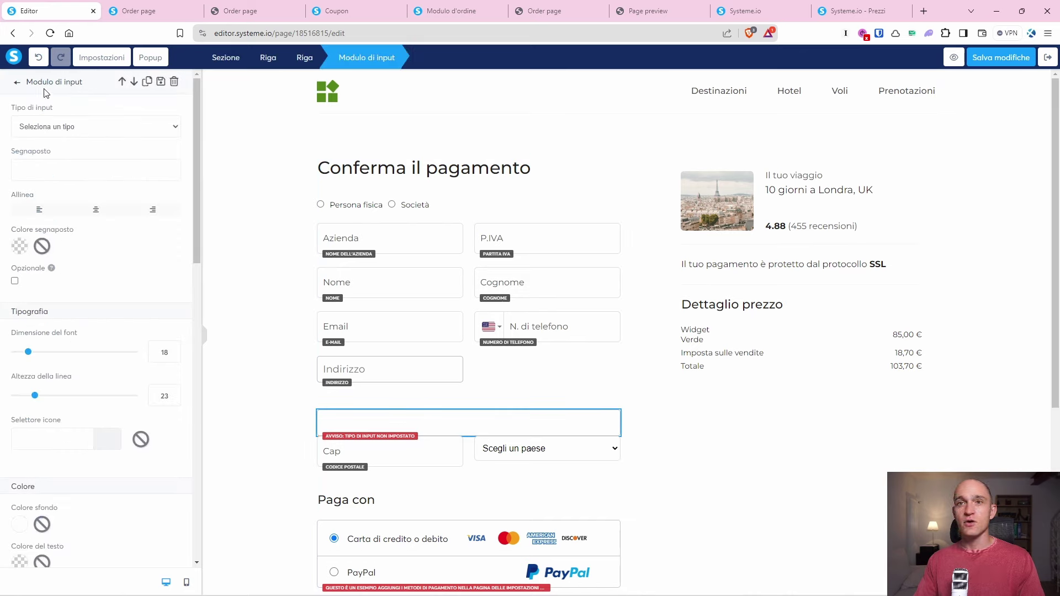
pyautogui.click(92, 133)
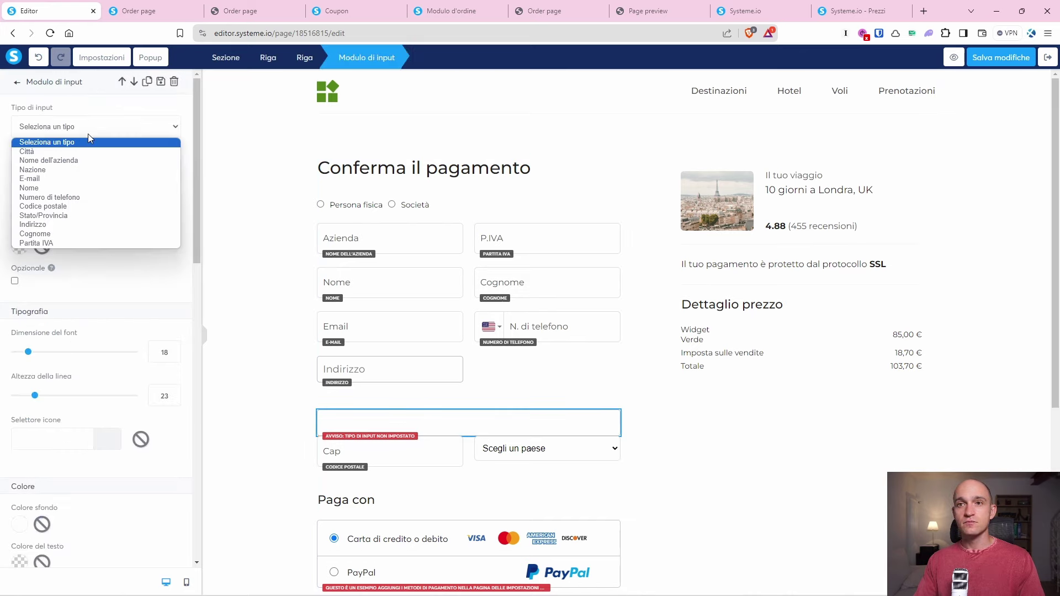
pyautogui.click(85, 215)
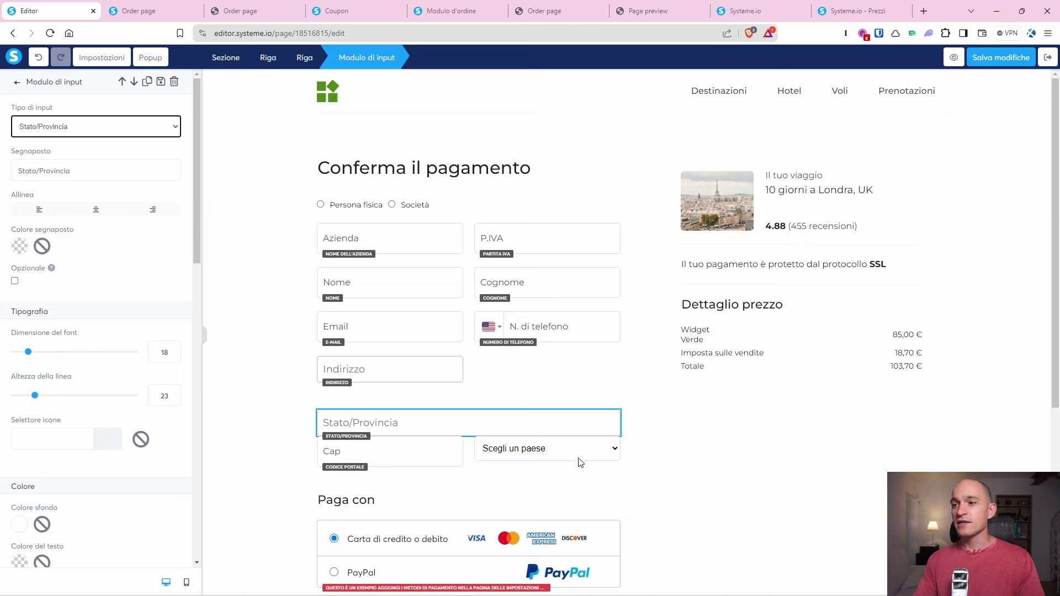
pyautogui.click(708, 453)
pyautogui.click(708, 453)
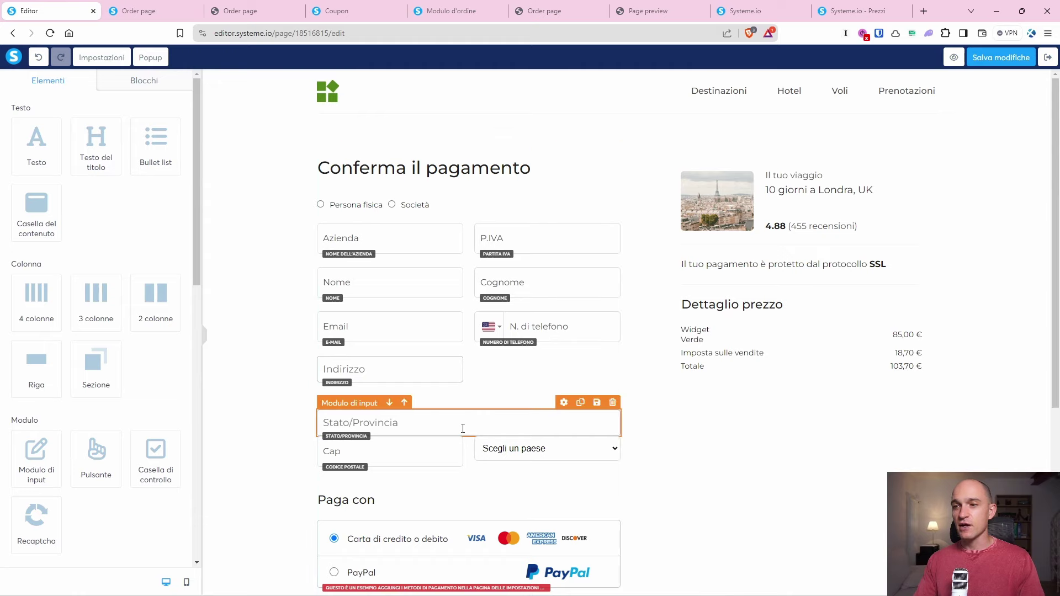
# Try to reposition the full-width Stato/Provincia field by moving it up above the Email row.
pyautogui.click(402, 407)
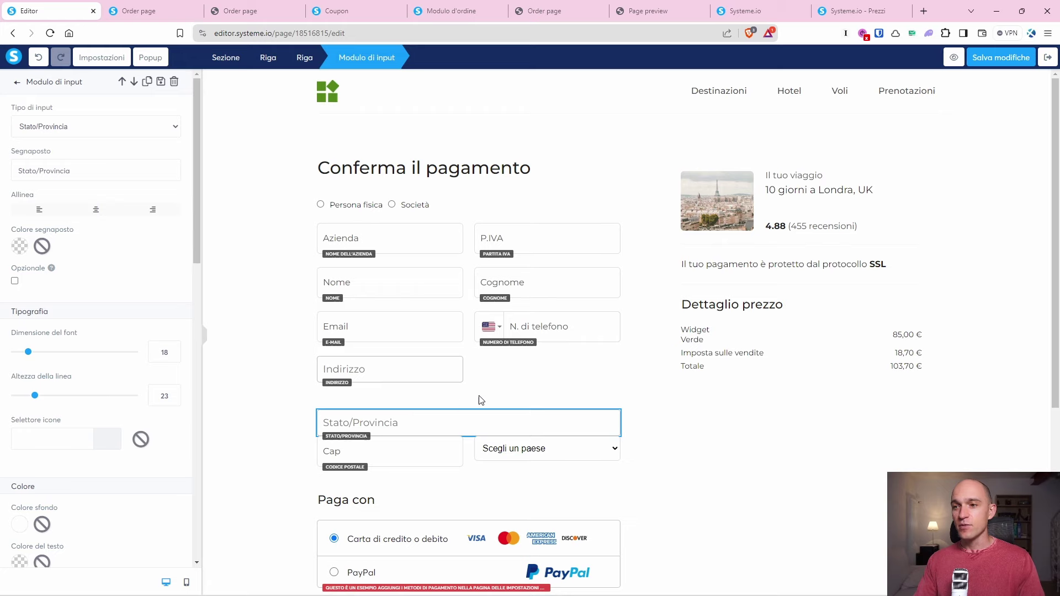
pyautogui.press('Escape')
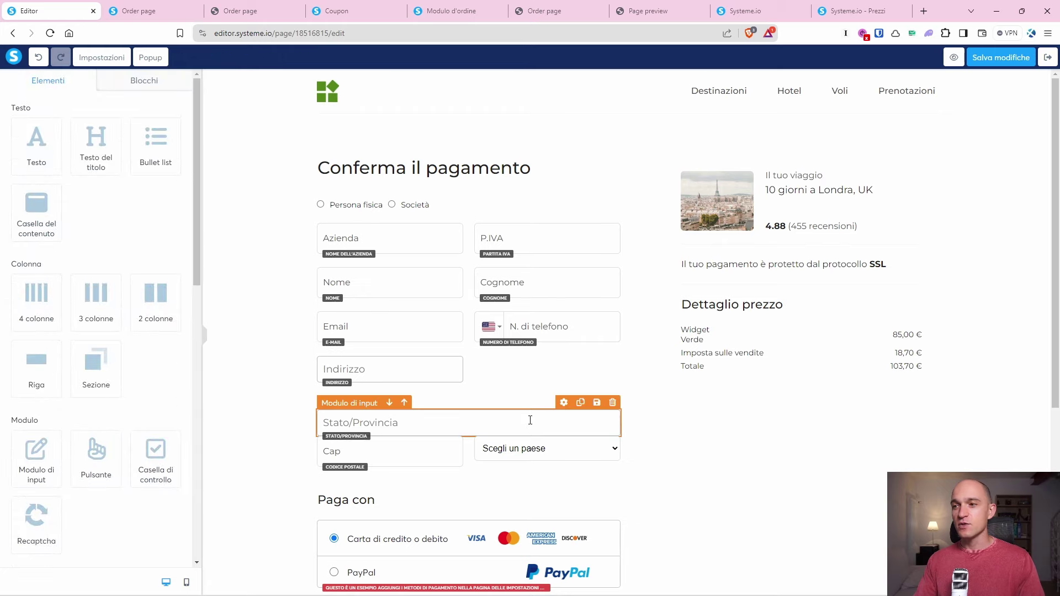
pyautogui.click(557, 380)
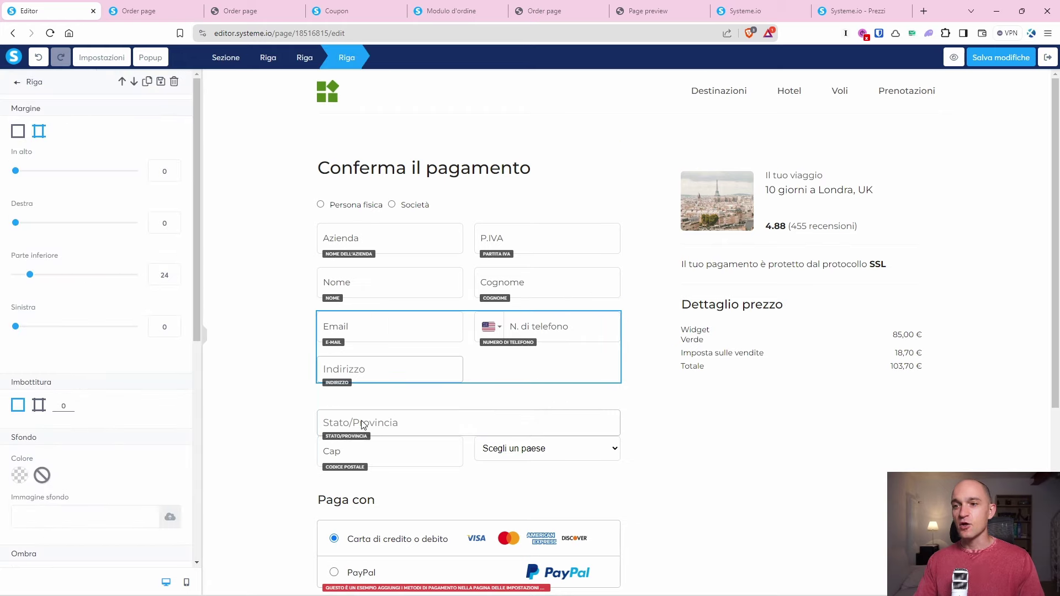
pyautogui.press('Escape')
pyautogui.click(332, 403)
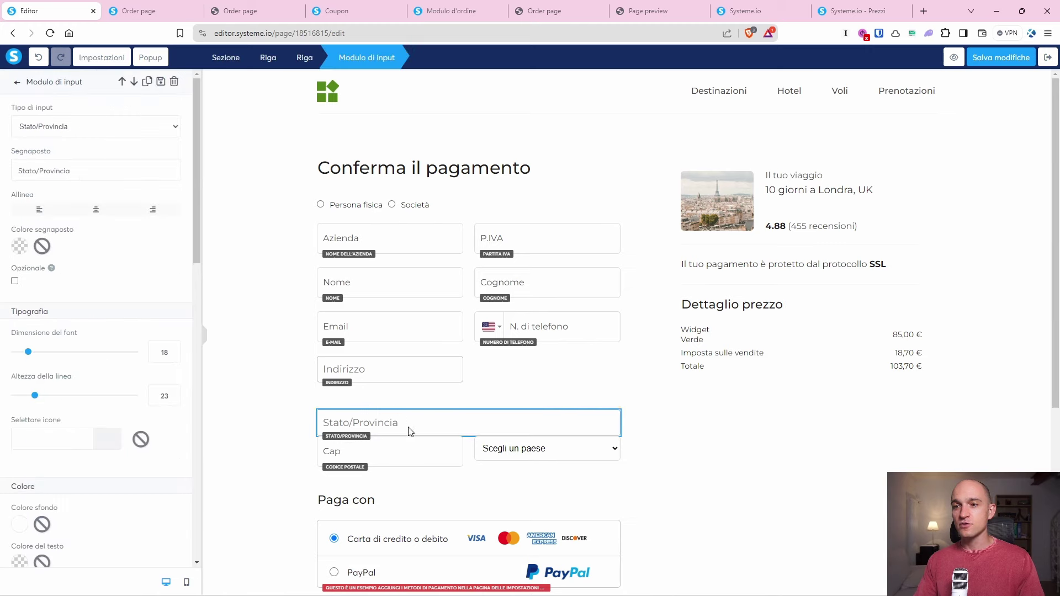
pyautogui.press('Escape')
pyautogui.click(398, 404)
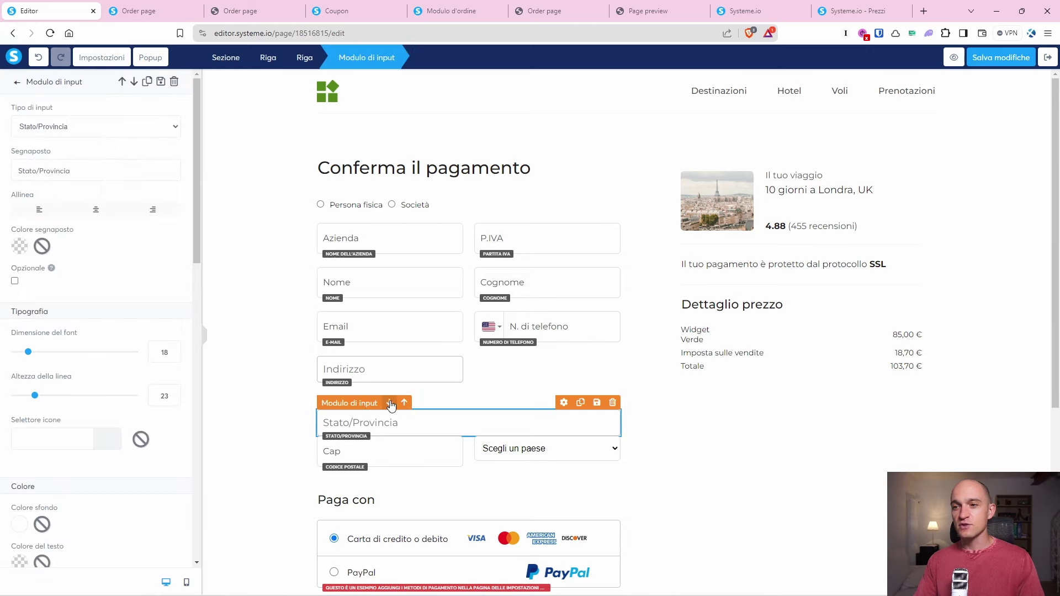
pyautogui.click(400, 403)
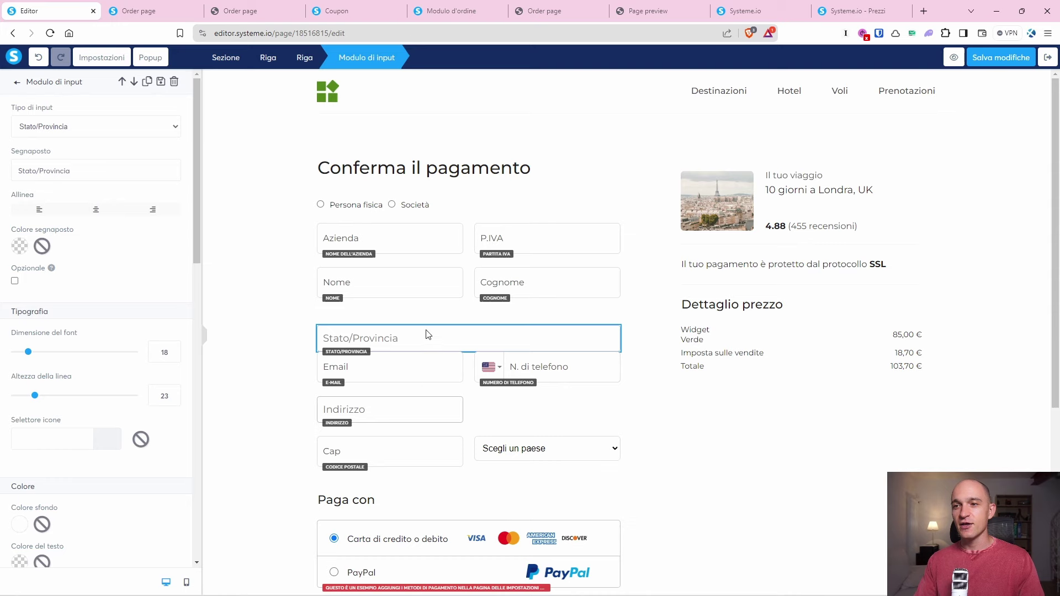
pyautogui.press('Escape')
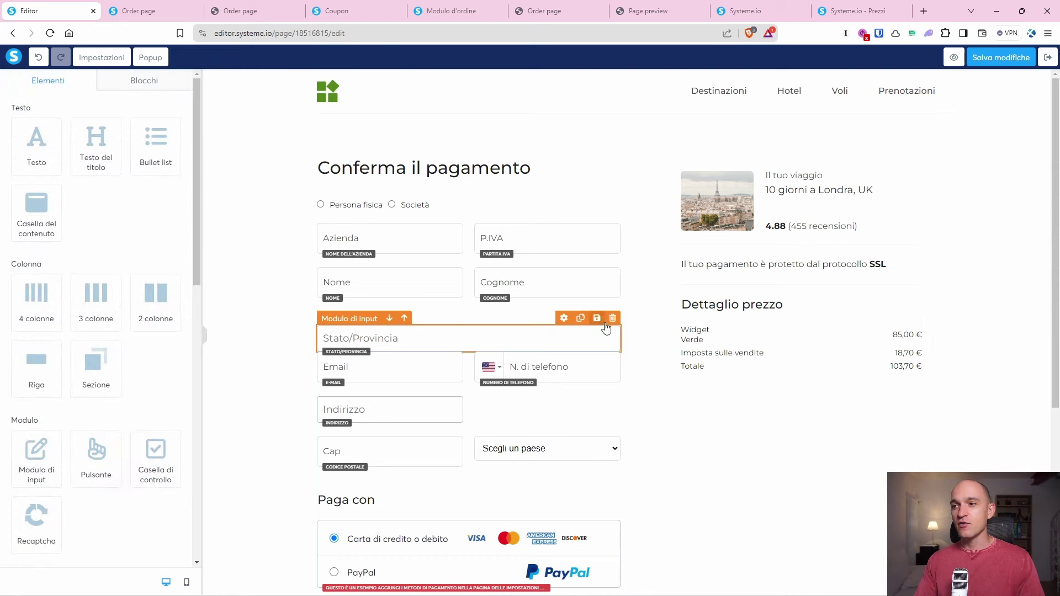
# Delete the full-width Stato/Provincia field above the Email row.
pyautogui.click(566, 320)
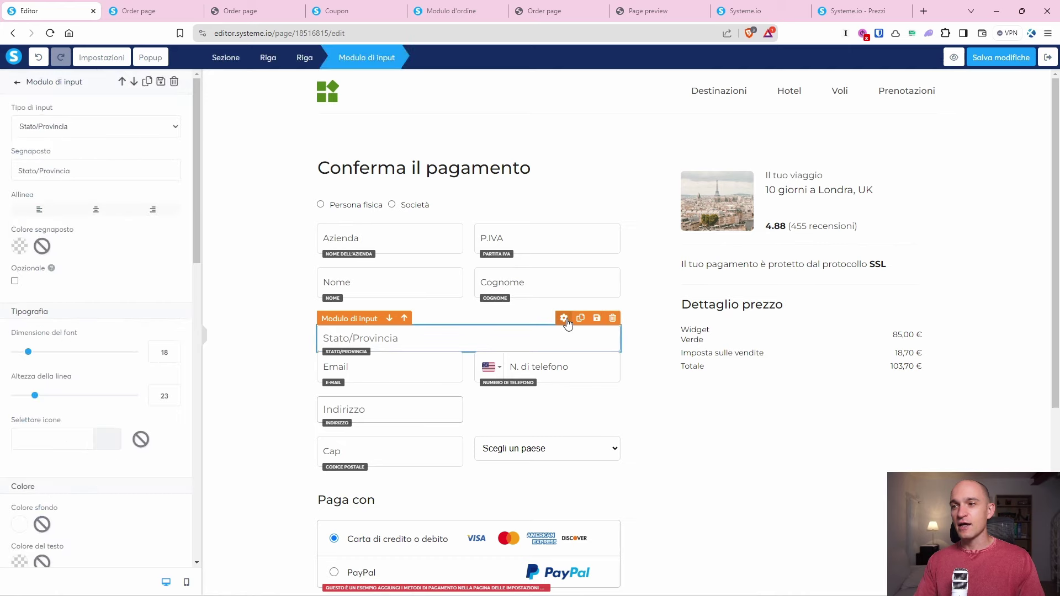
pyautogui.click(612, 319)
pyautogui.click(581, 98)
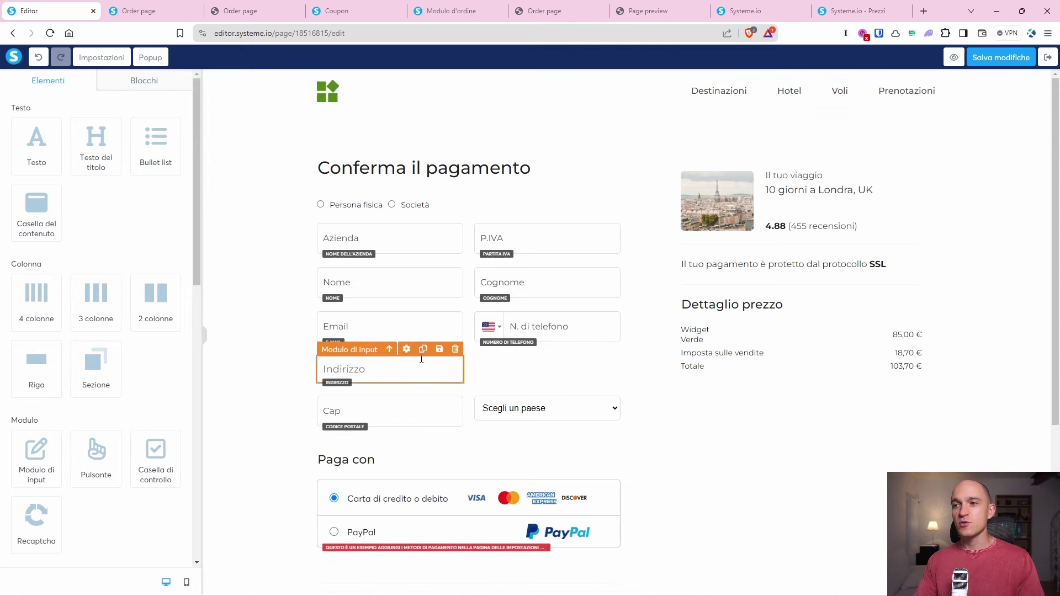
# Duplicate the N. di telefono field and set the copy's input type to Stato/Provincia.
pyautogui.click(538, 327)
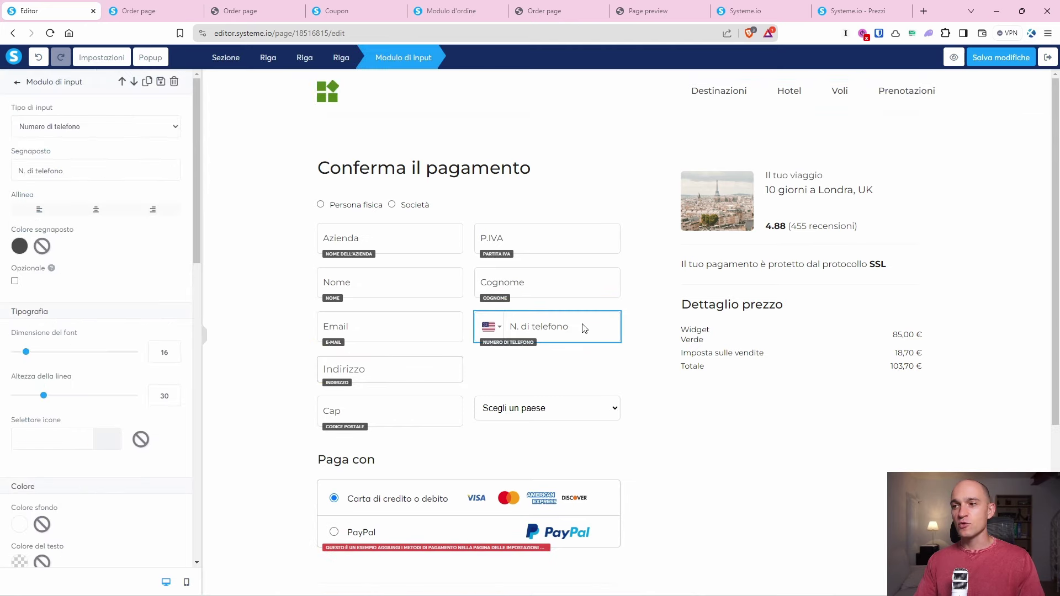
pyautogui.click(580, 304)
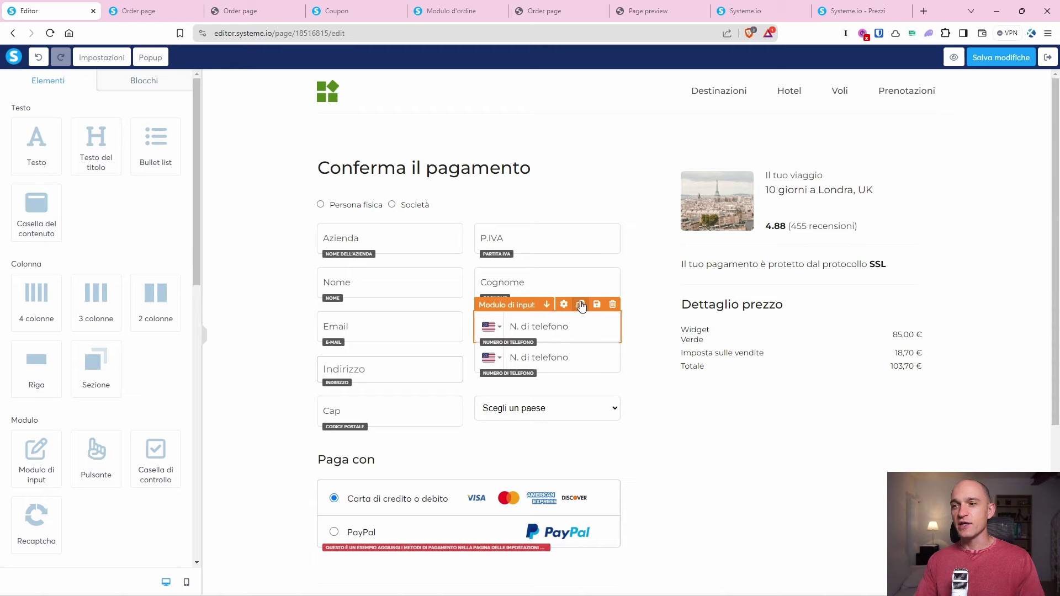
pyautogui.click(561, 353)
pyautogui.click(68, 133)
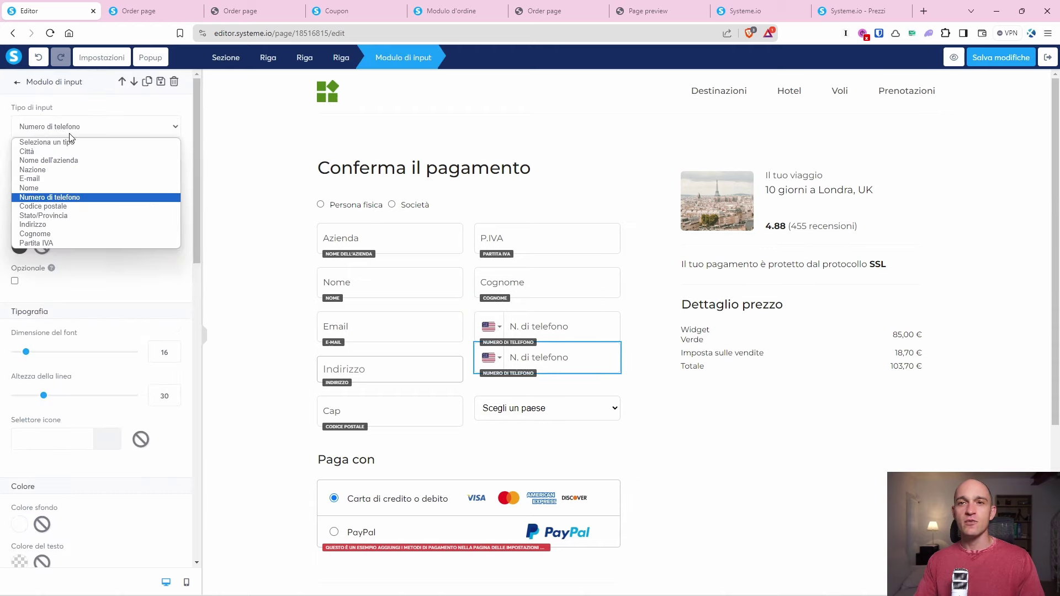
pyautogui.click(82, 216)
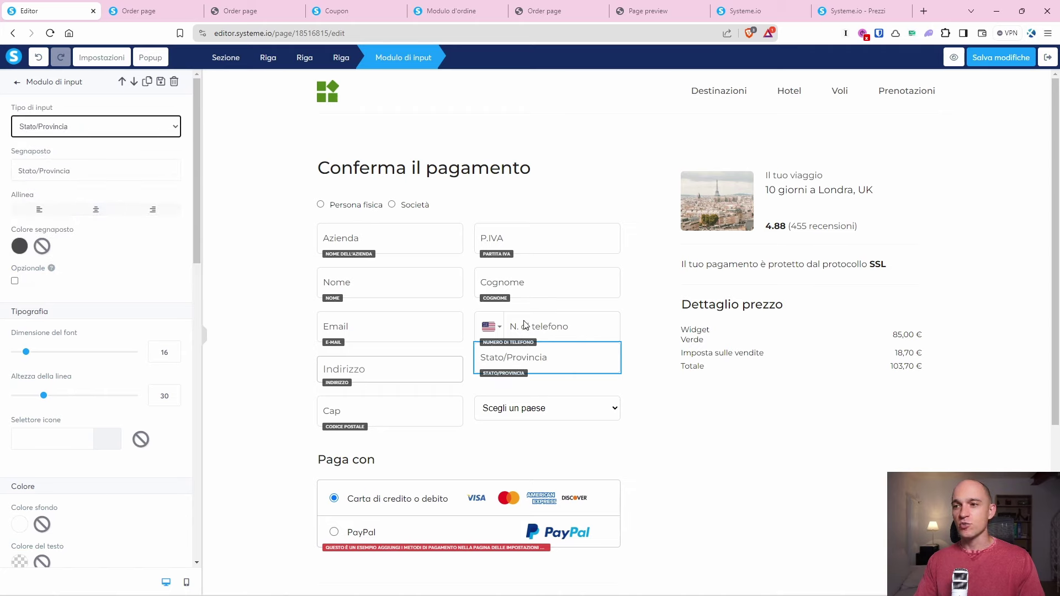
pyautogui.click(635, 334)
# Check the phone and Stato/Provincia fields, then examine the Indirizzo field's margin and corner settings.
pyautogui.click(543, 334)
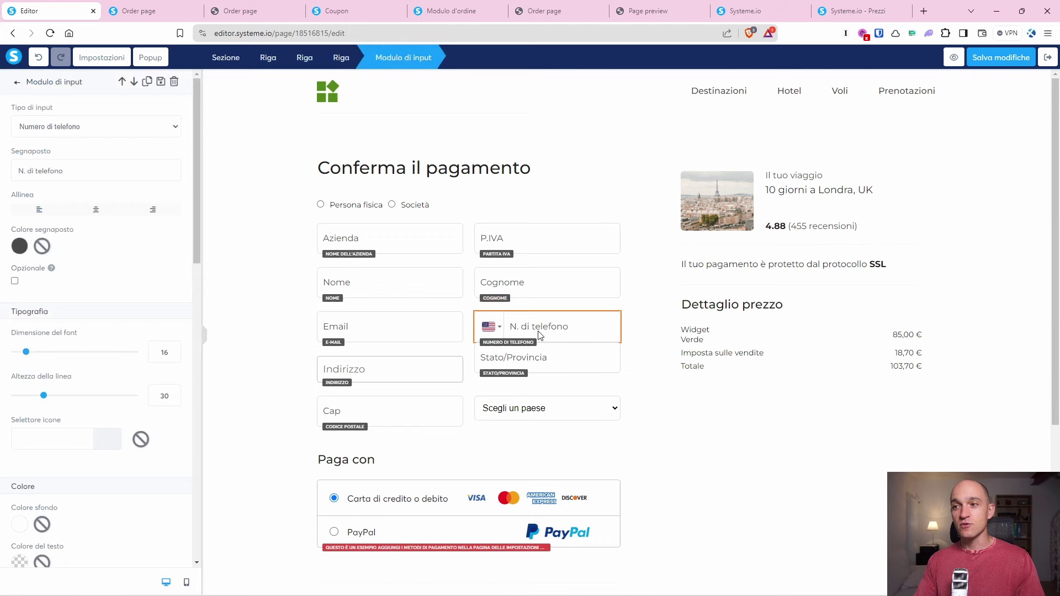
pyautogui.click(539, 362)
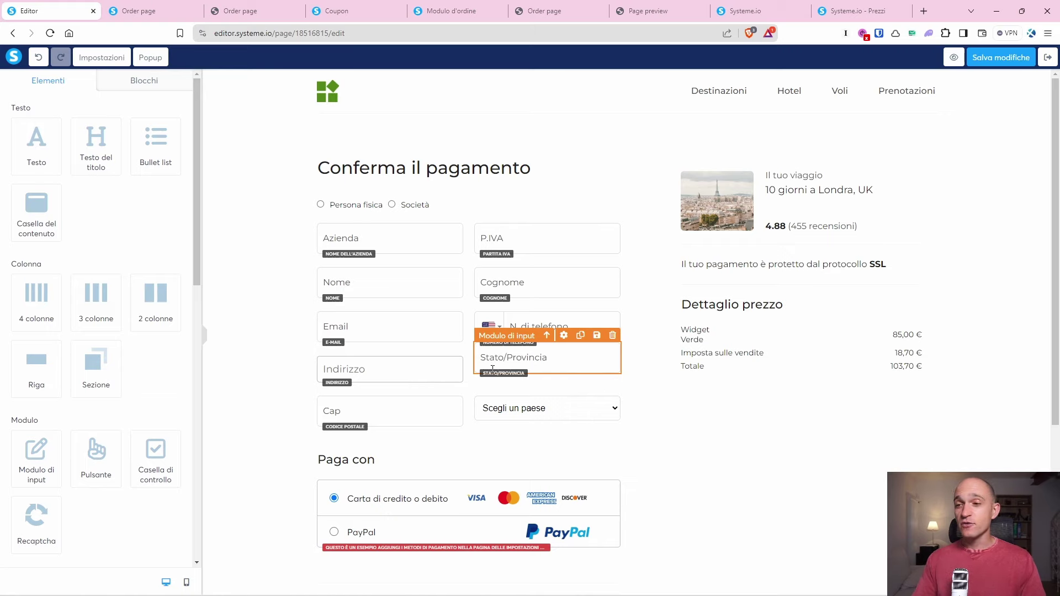
pyautogui.click(409, 373)
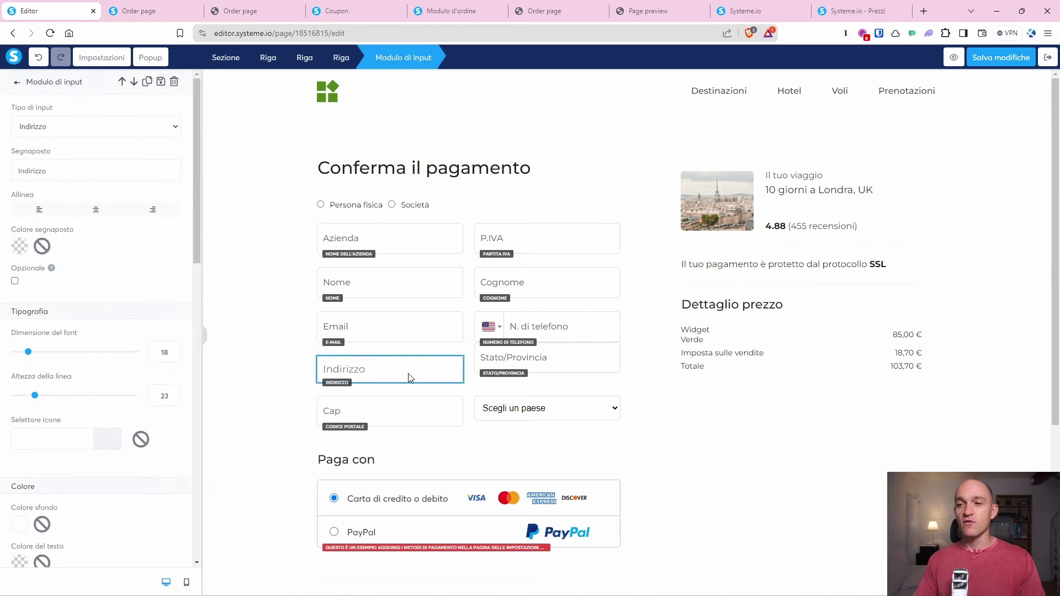
pyautogui.scroll(-5, 98, 332)
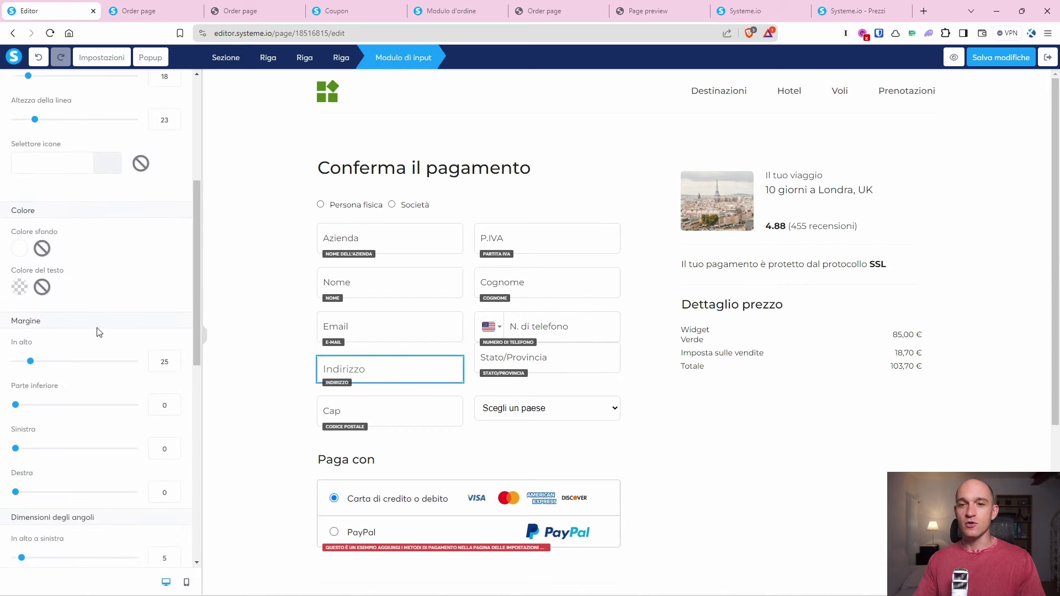
pyautogui.scroll(-2, 98, 332)
pyautogui.scroll(-2, 99, 333)
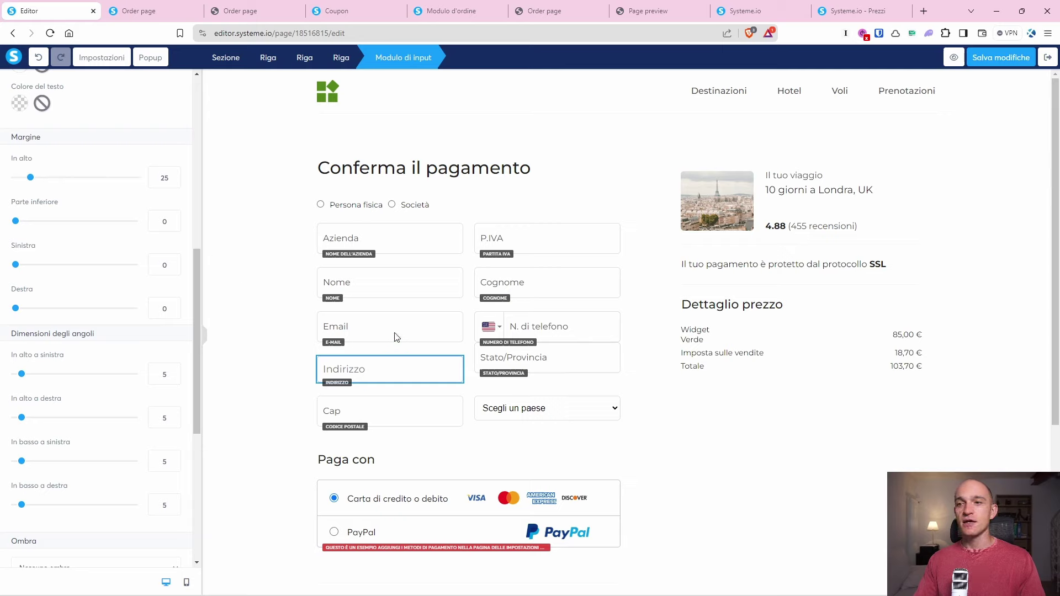
# Set the Stato/Provincia field's top margin to 25.
pyautogui.click(507, 356)
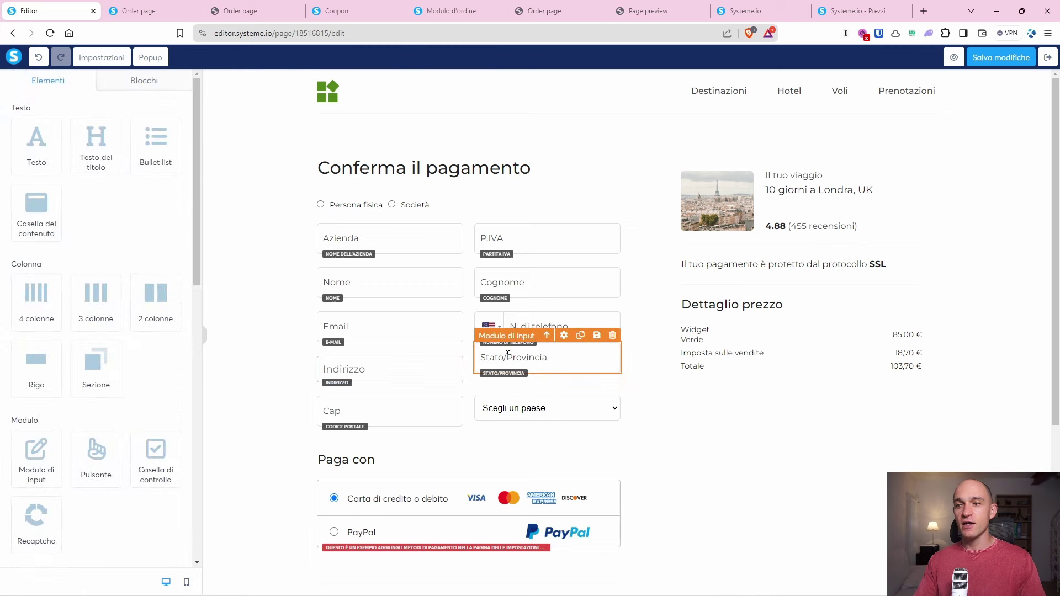
pyautogui.click(564, 335)
pyautogui.scroll(-3, 102, 309)
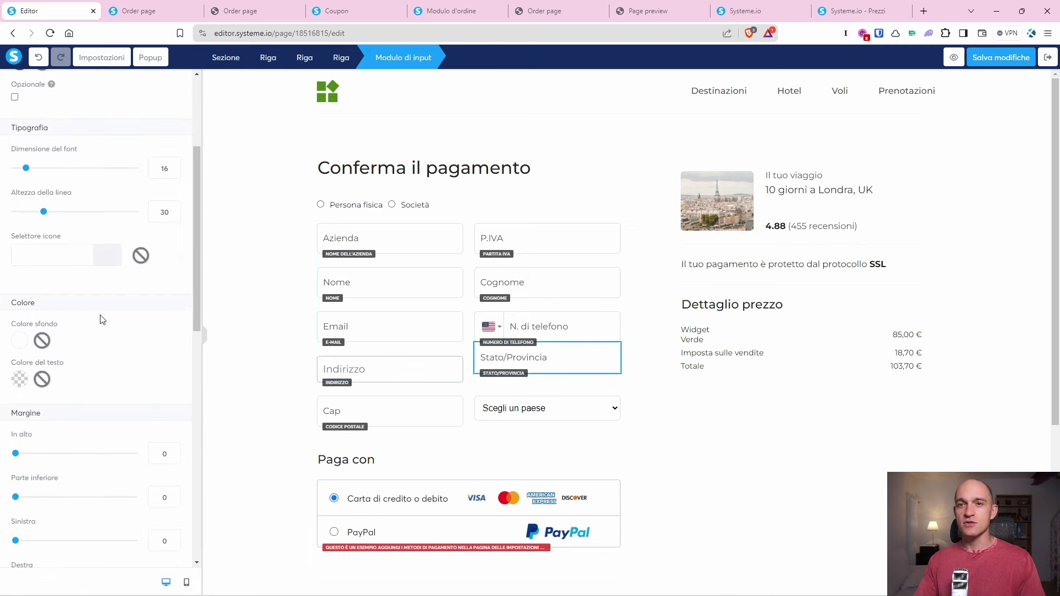
pyautogui.scroll(-3, 101, 319)
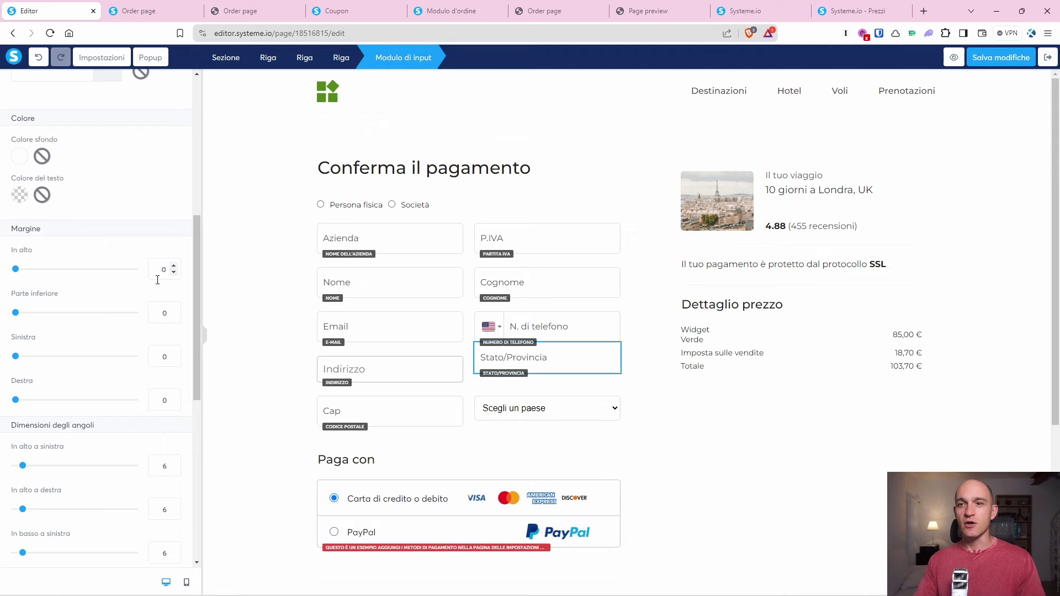
pyautogui.write('25')
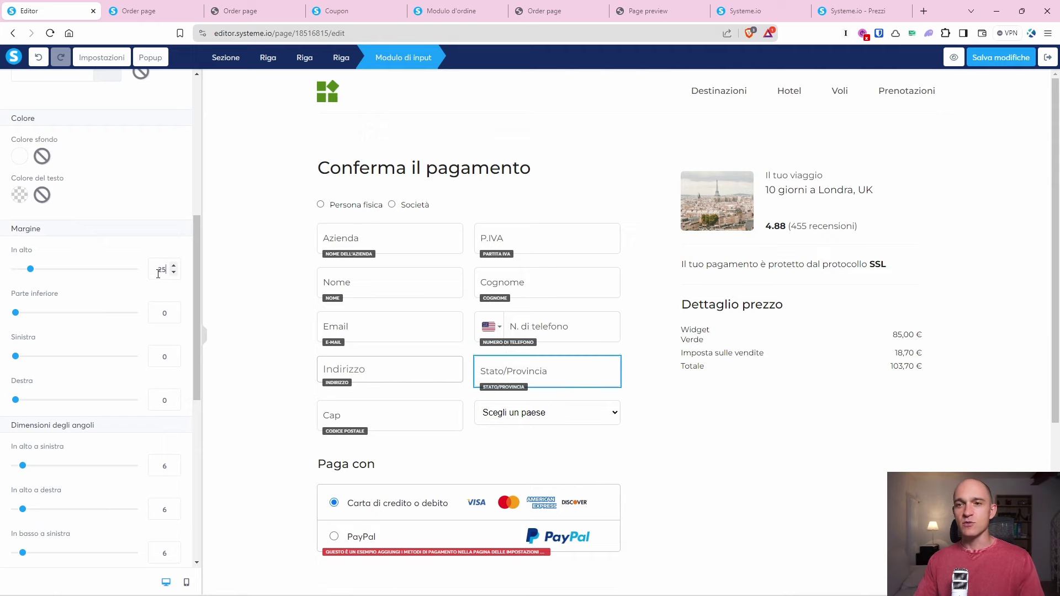
pyautogui.click(670, 406)
# Check the row holding the email and address fields, and compare the Indirizzo field with the Stato/Provincia field.
pyautogui.scroll(-2, 568, 379)
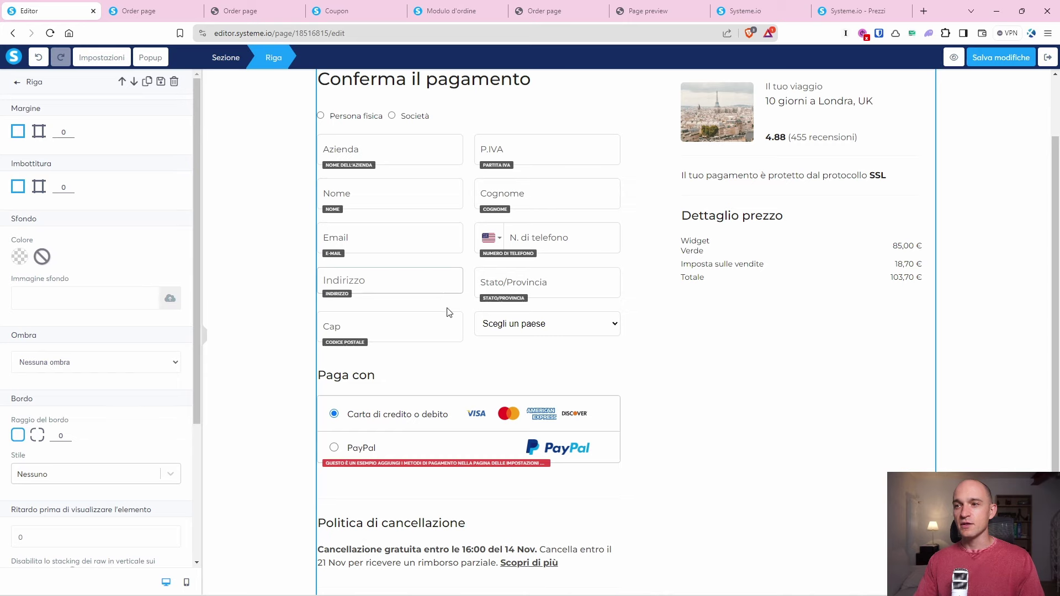
pyautogui.click(448, 310)
pyautogui.click(439, 300)
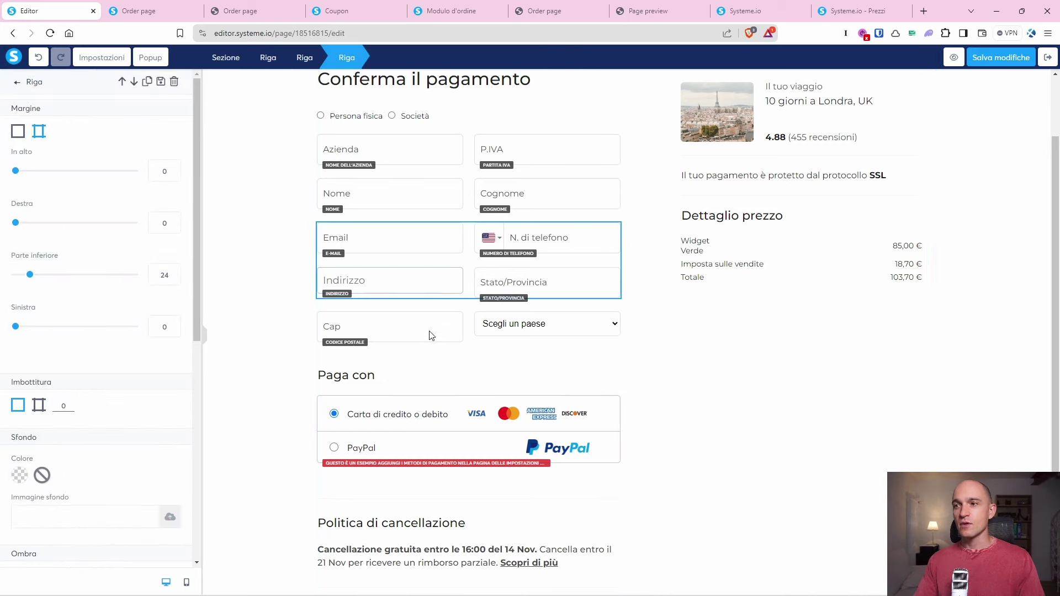
pyautogui.click(507, 280)
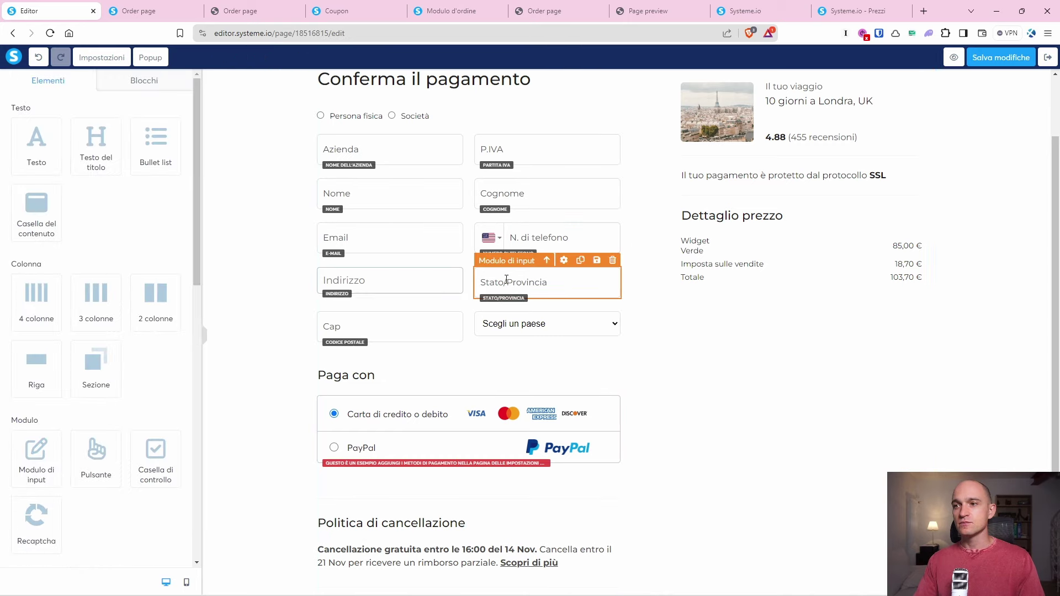
pyautogui.click(411, 280)
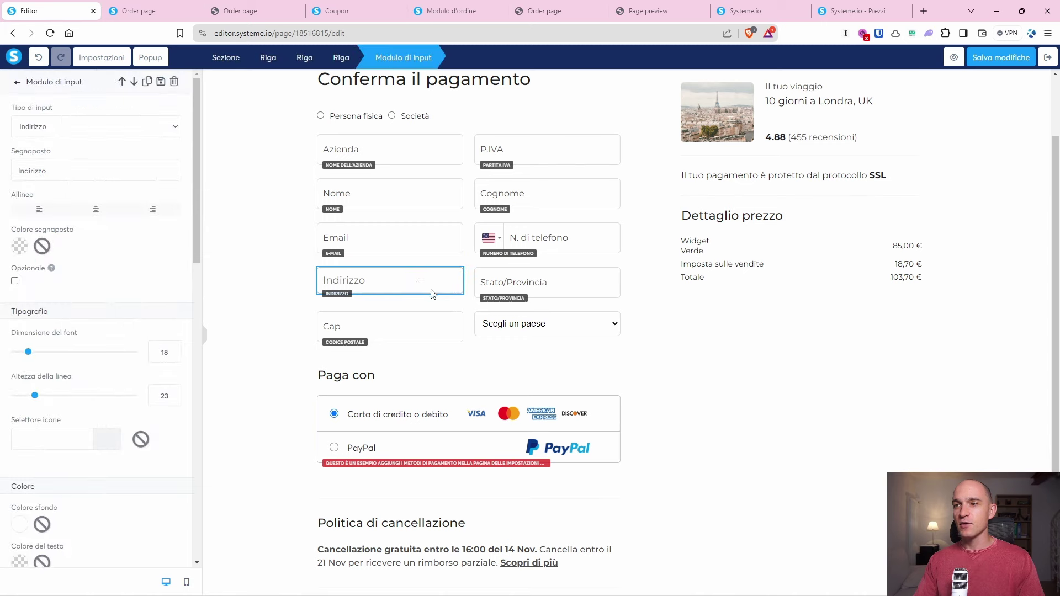
pyautogui.click(529, 274)
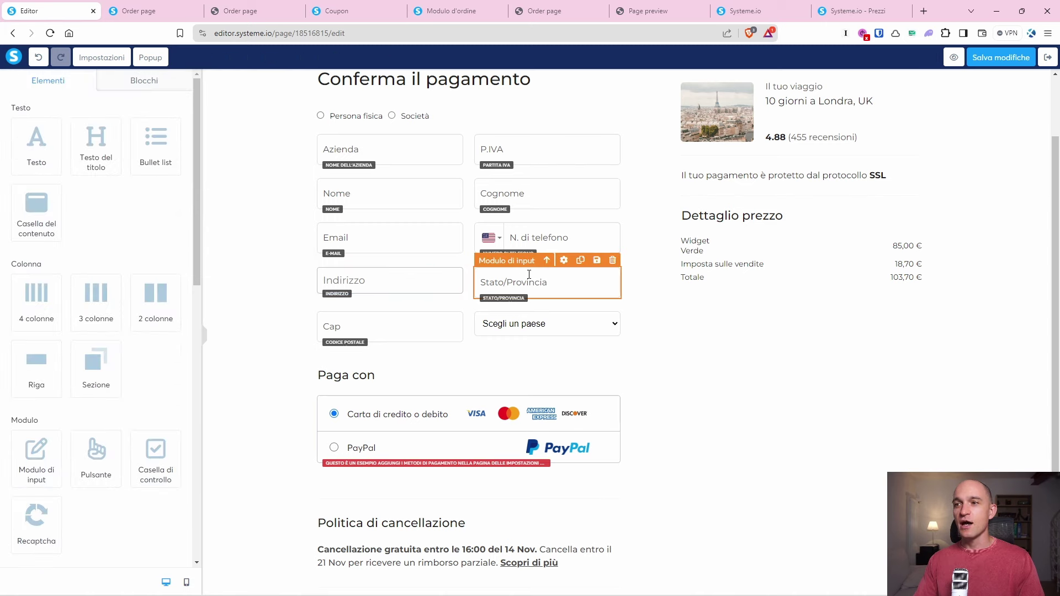
# Examine the Indirizzo field's typography, margin, corner, shadow and border settings.
pyautogui.click(417, 279)
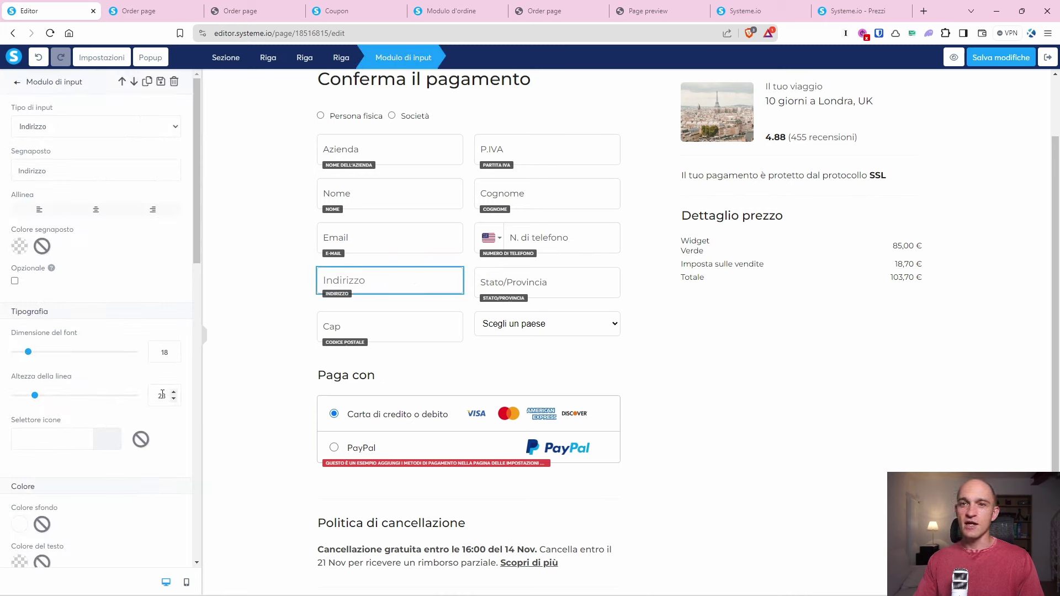
pyautogui.scroll(-6, 150, 400)
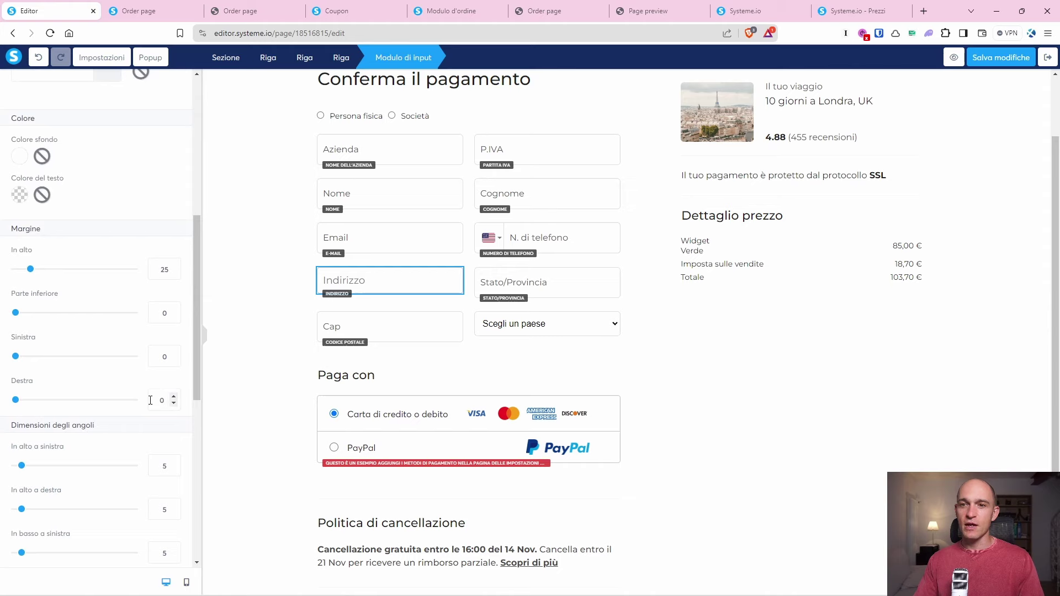
pyautogui.scroll(-4, 150, 401)
pyautogui.scroll(-1, 58, 300)
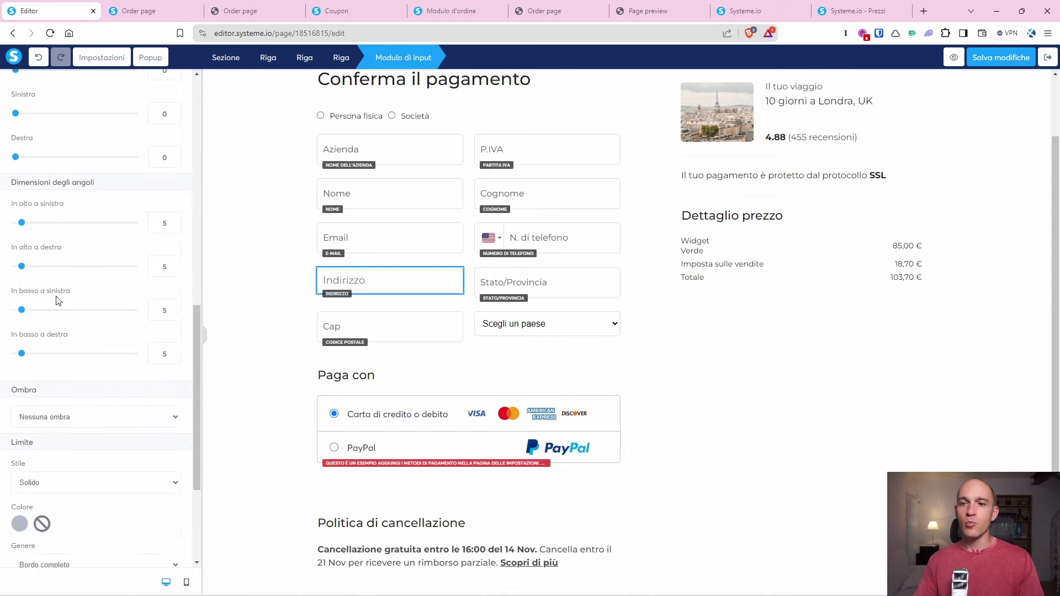
pyautogui.scroll(-2, 58, 300)
pyautogui.scroll(-1, 60, 300)
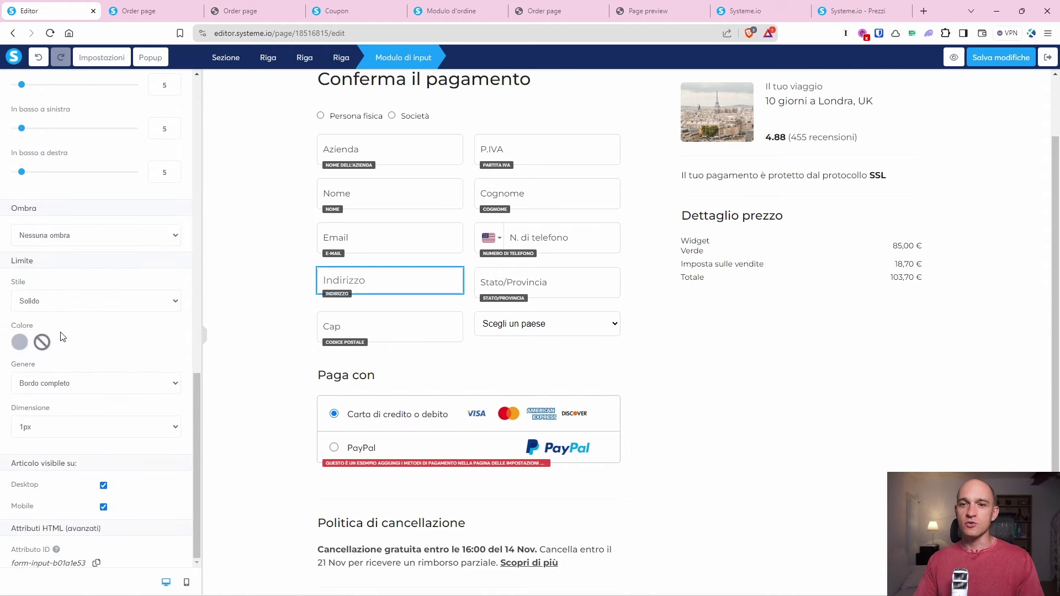
pyautogui.scroll(6, 87, 358)
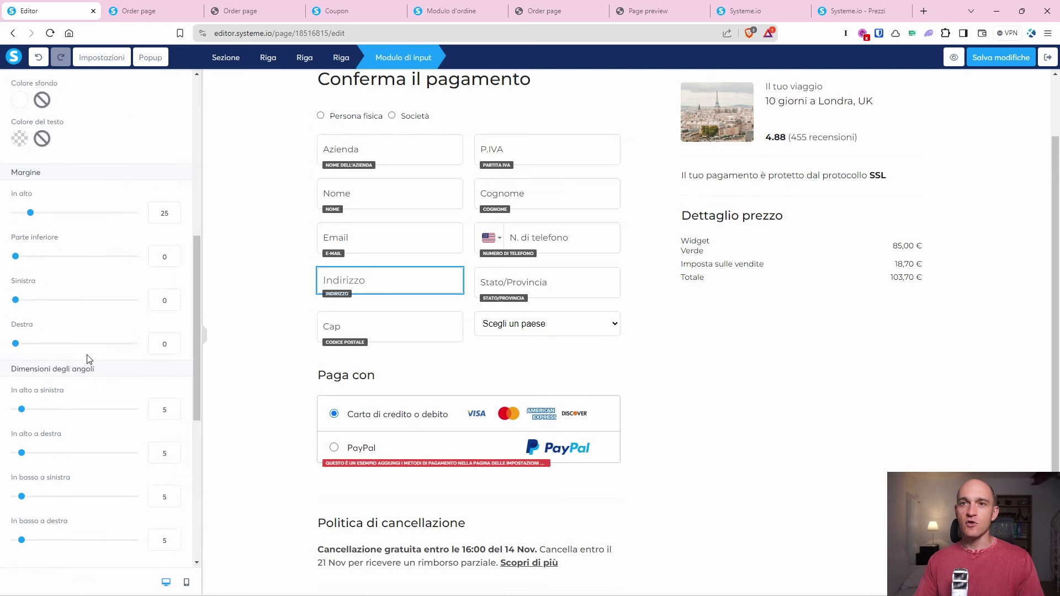
pyautogui.scroll(2, 89, 359)
pyautogui.scroll(-3, 89, 360)
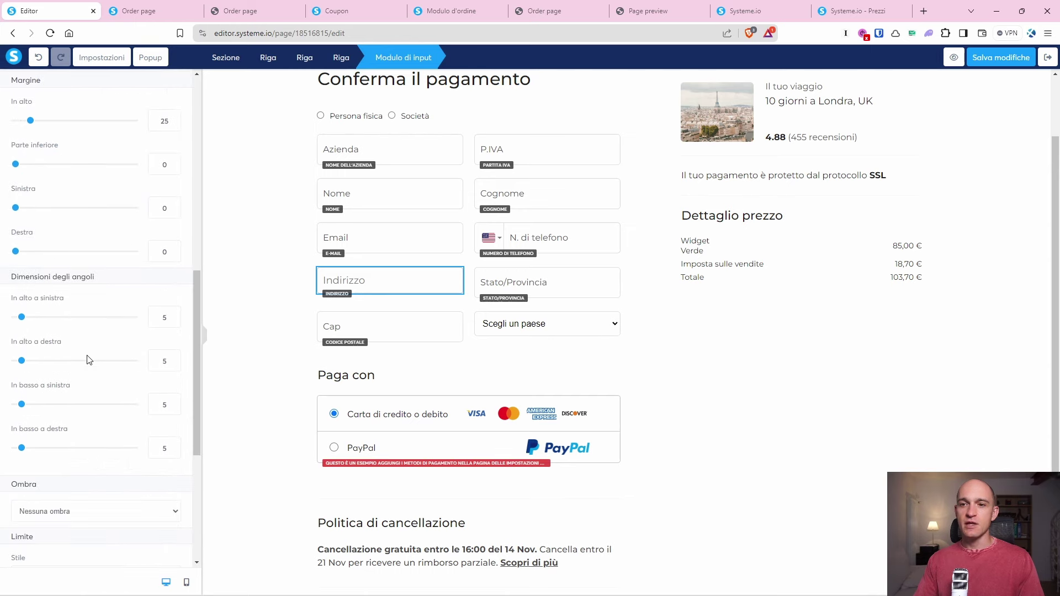
pyautogui.scroll(-3, 89, 360)
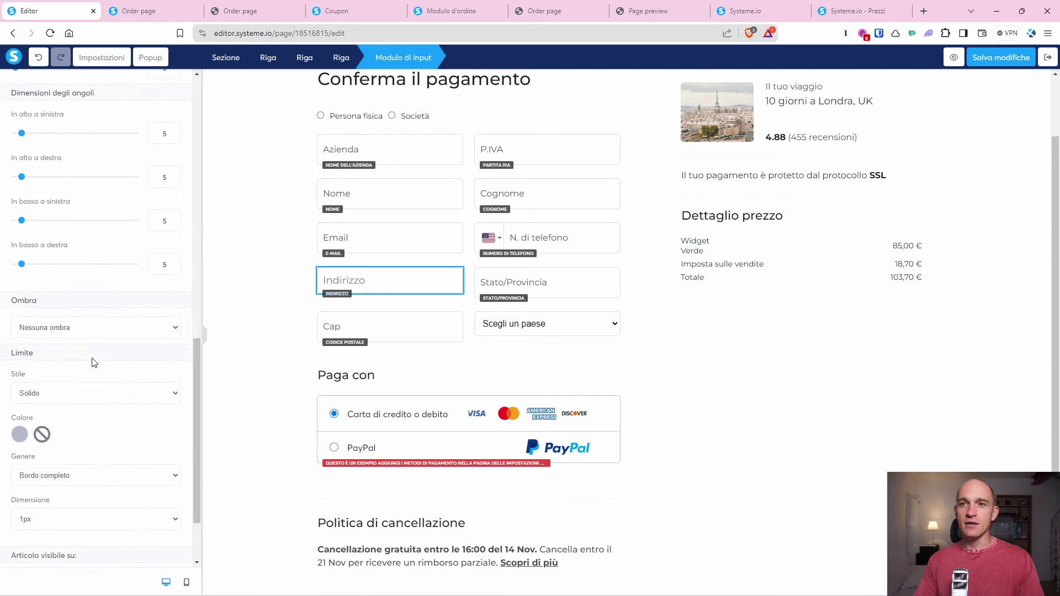
pyautogui.press('Escape')
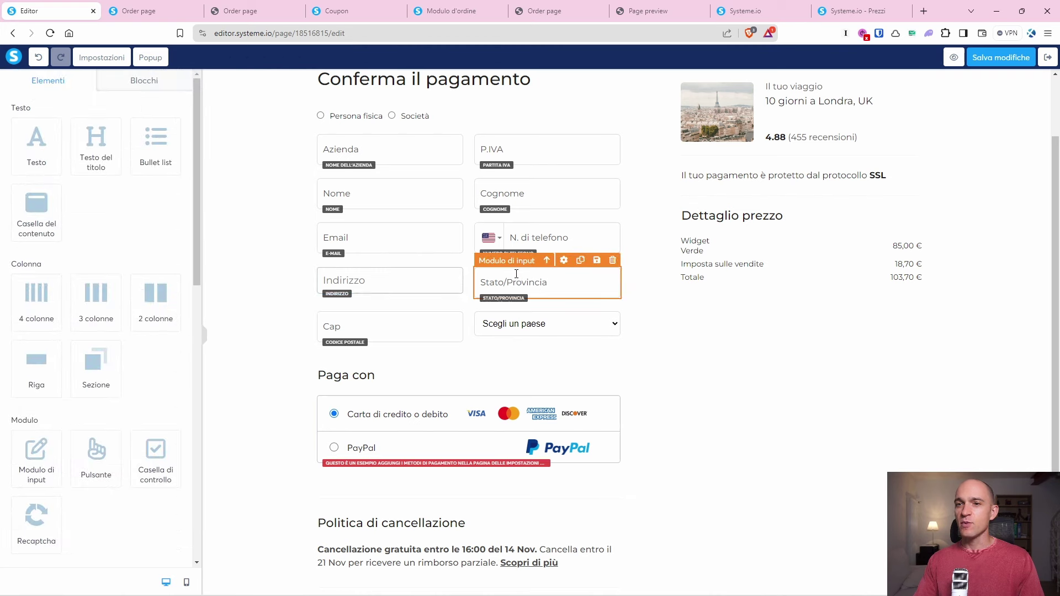
# Set the Stato/Provincia field's line height to 23.
pyautogui.click(492, 290)
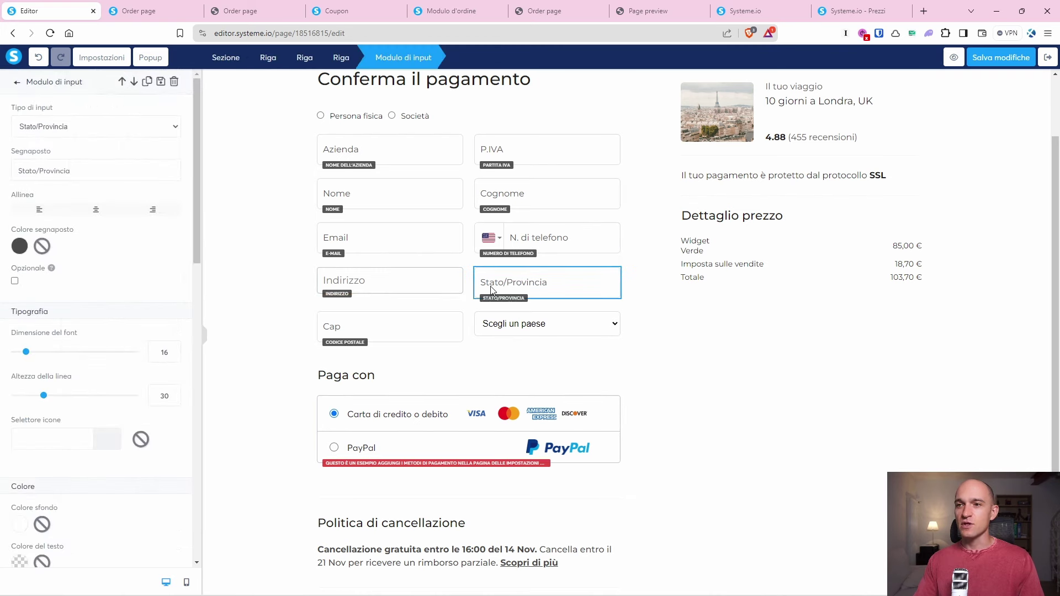
pyautogui.click(162, 395)
pyautogui.write('3')
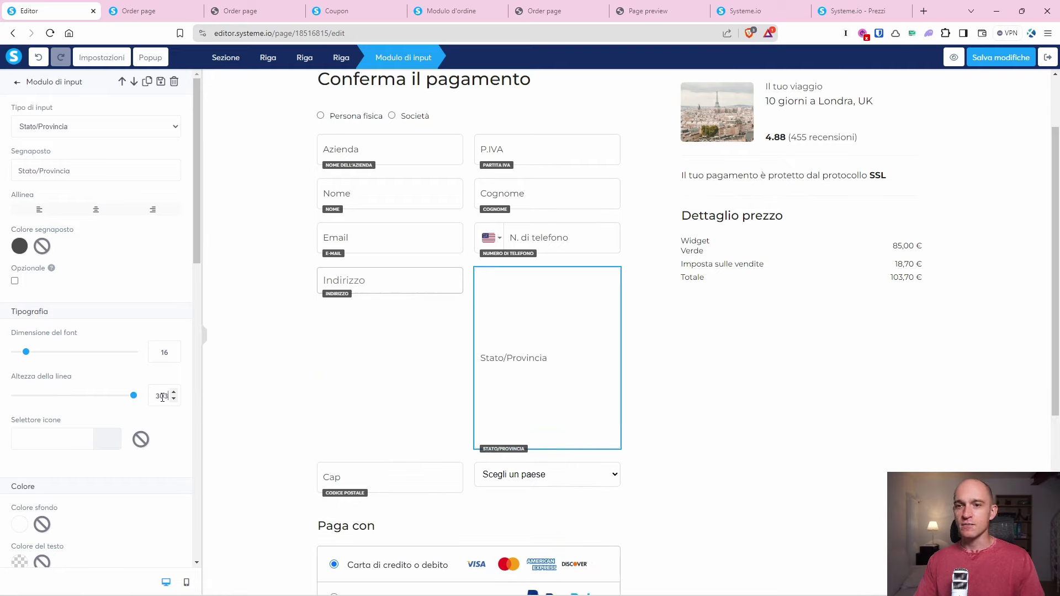
pyautogui.press('BackSpace')
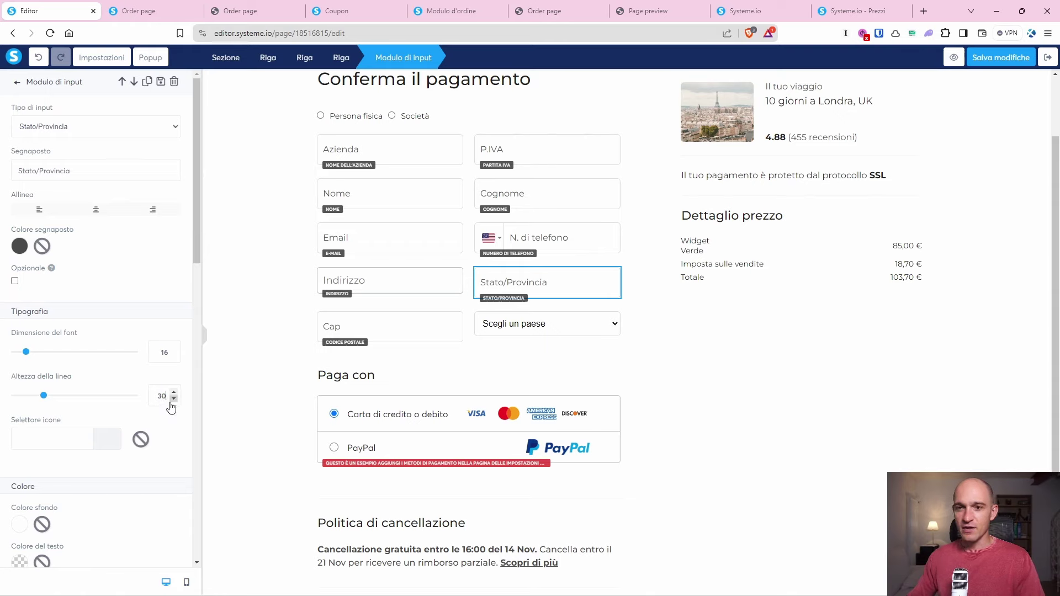
pyautogui.click(174, 399)
pyautogui.click(174, 399)
pyautogui.click(174, 399)
pyautogui.click(174, 398)
pyautogui.click(174, 398)
pyautogui.click(174, 398)
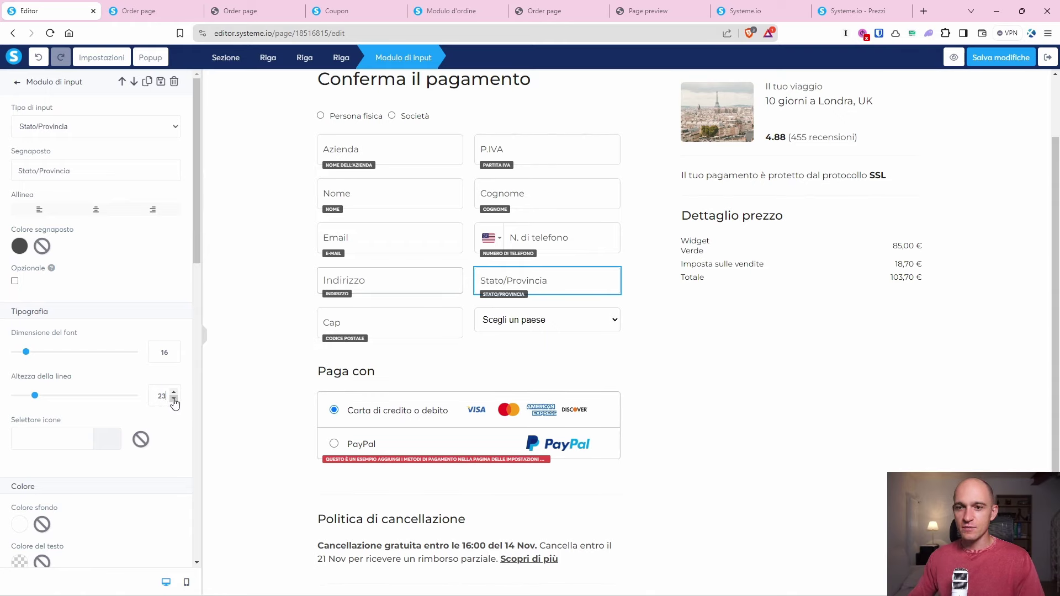
pyautogui.click(704, 372)
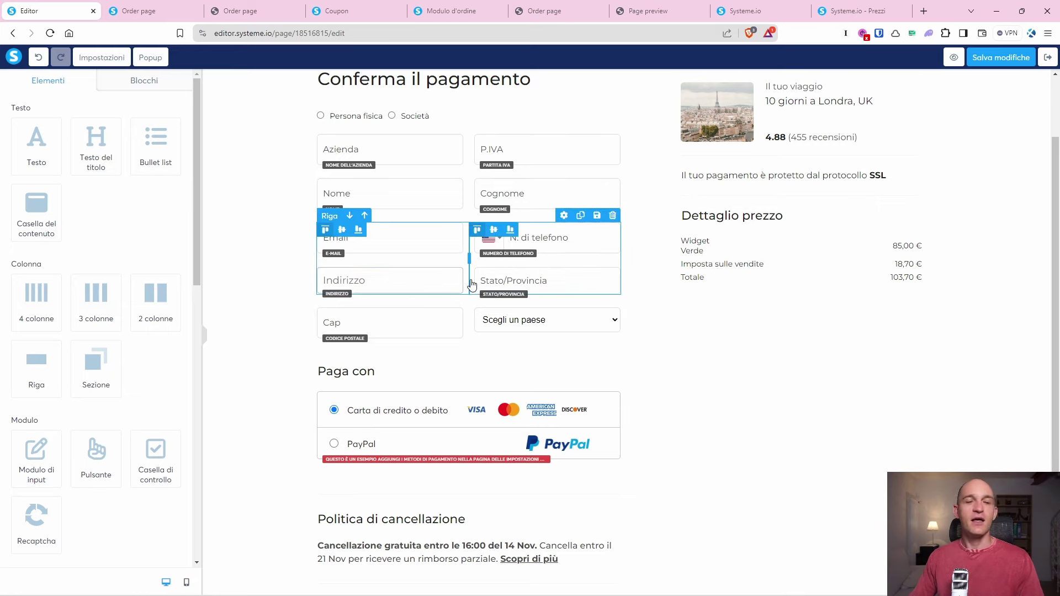
# Try the Società and Persona fisica options of the customer type selector and view that element's settings.
pyautogui.scroll(2, 566, 276)
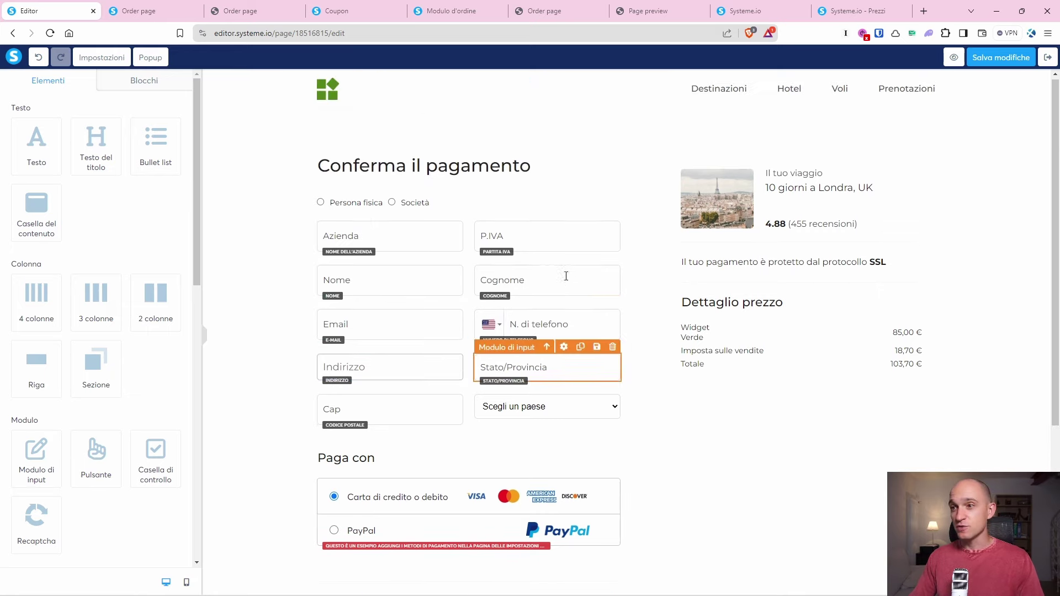
pyautogui.click(392, 206)
pyautogui.click(356, 206)
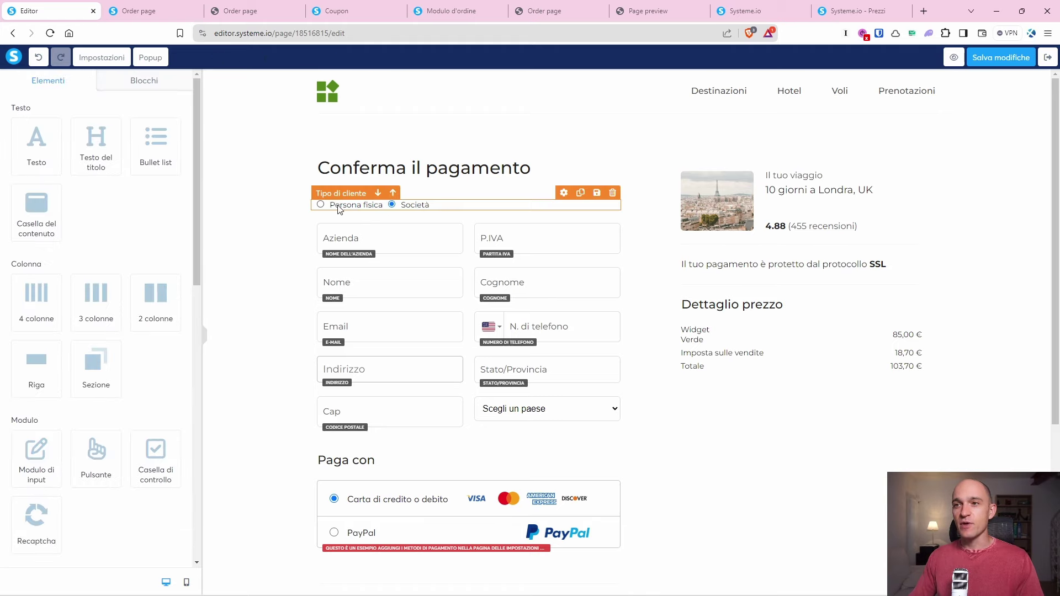
pyautogui.click(321, 205)
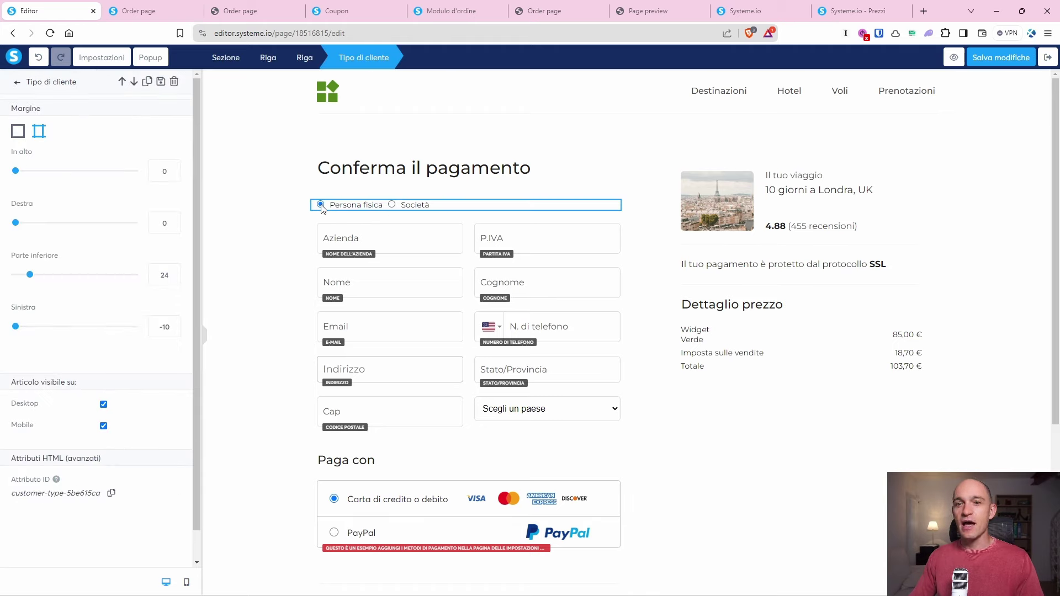
pyautogui.click(395, 211)
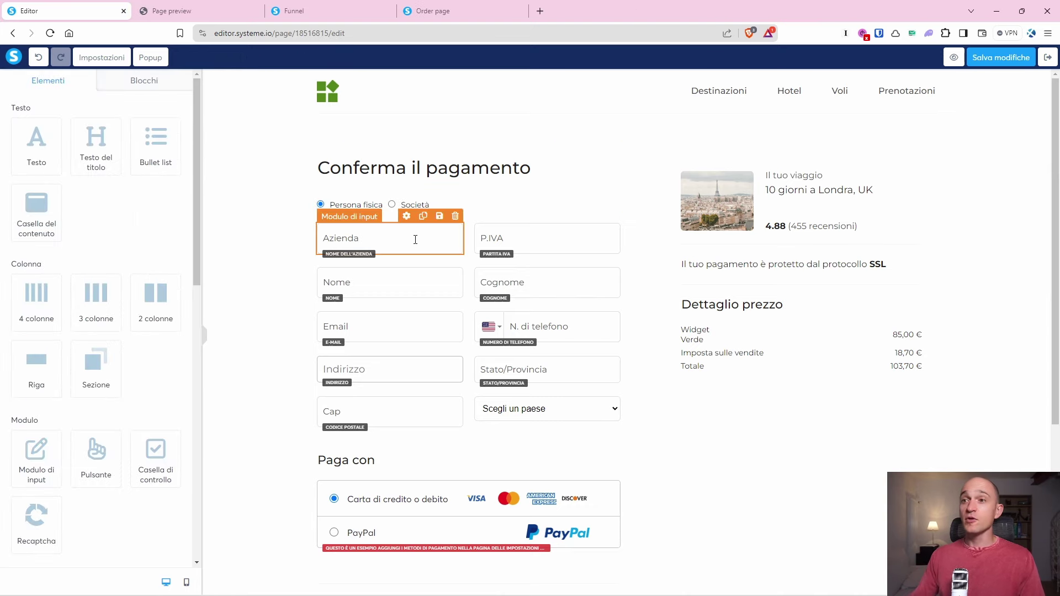
pyautogui.click(382, 209)
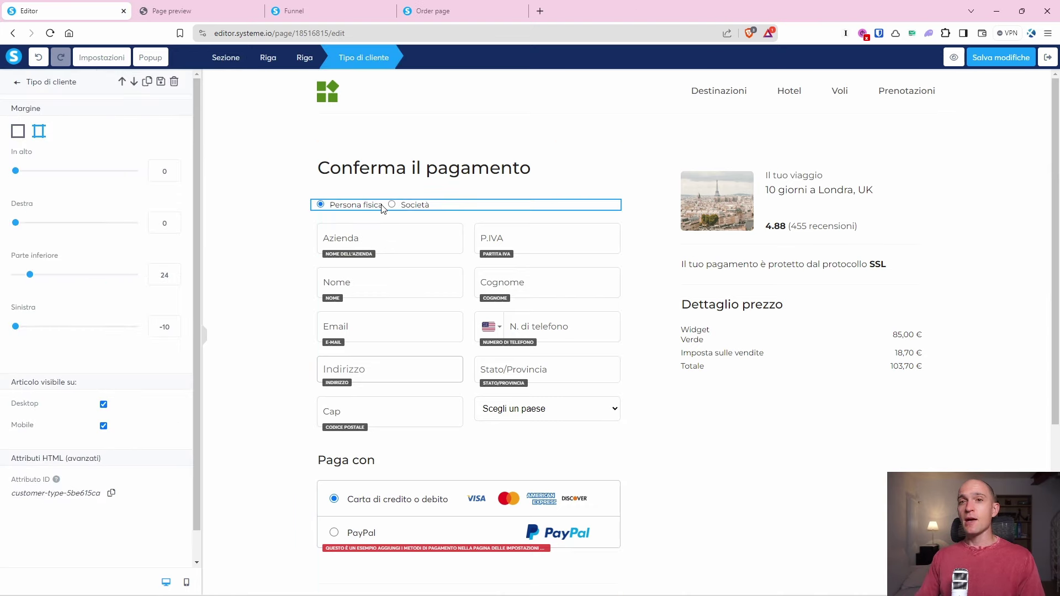
pyautogui.click(28, 84)
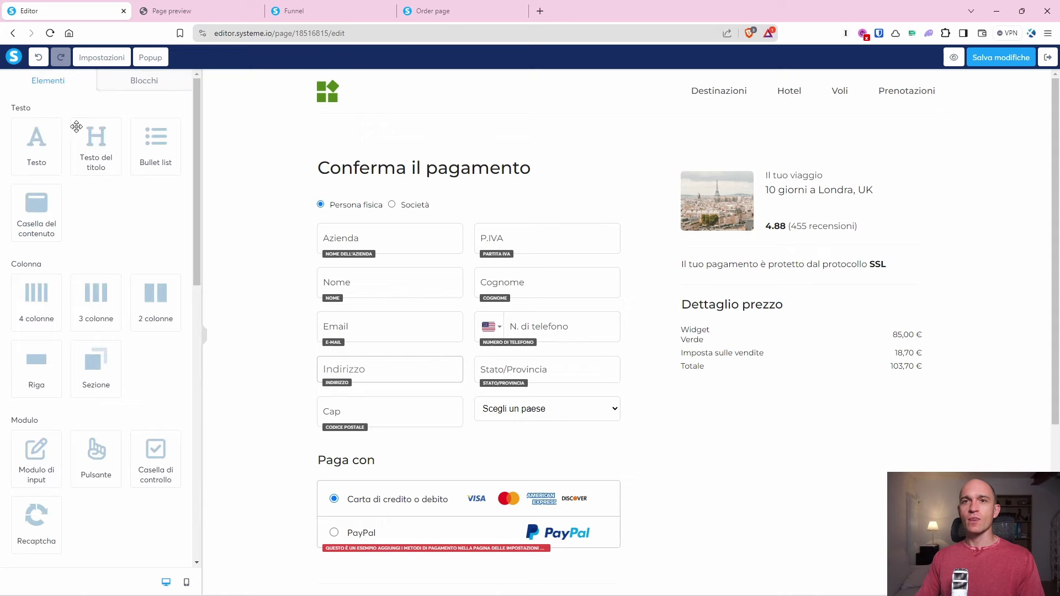
# Review the available payment elements and the page settings, including language, SEO and the Facebook tracking event options.
pyautogui.scroll(-6, 122, 219)
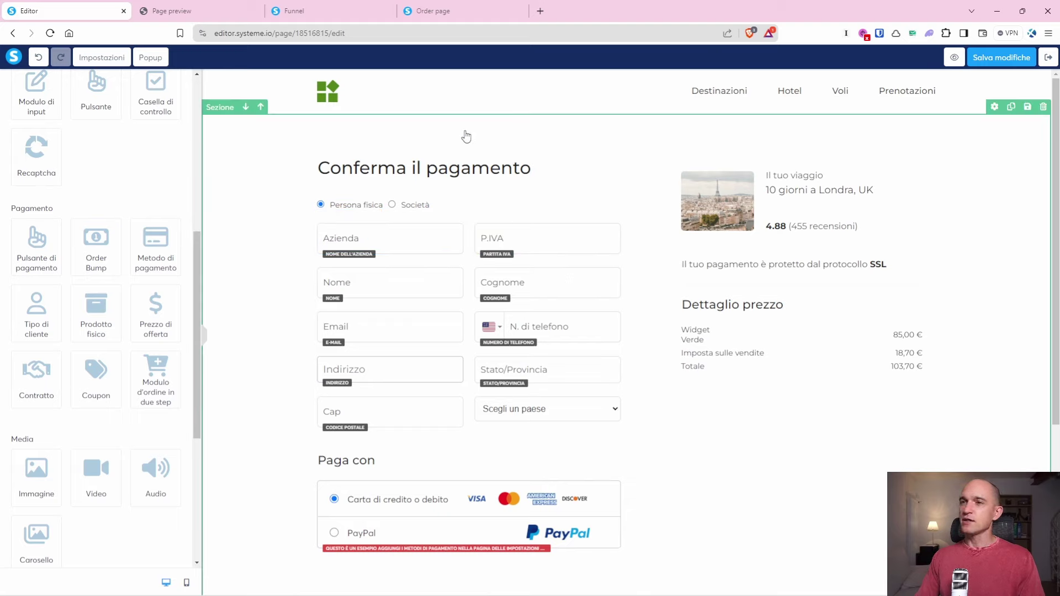
pyautogui.scroll(7, 114, 228)
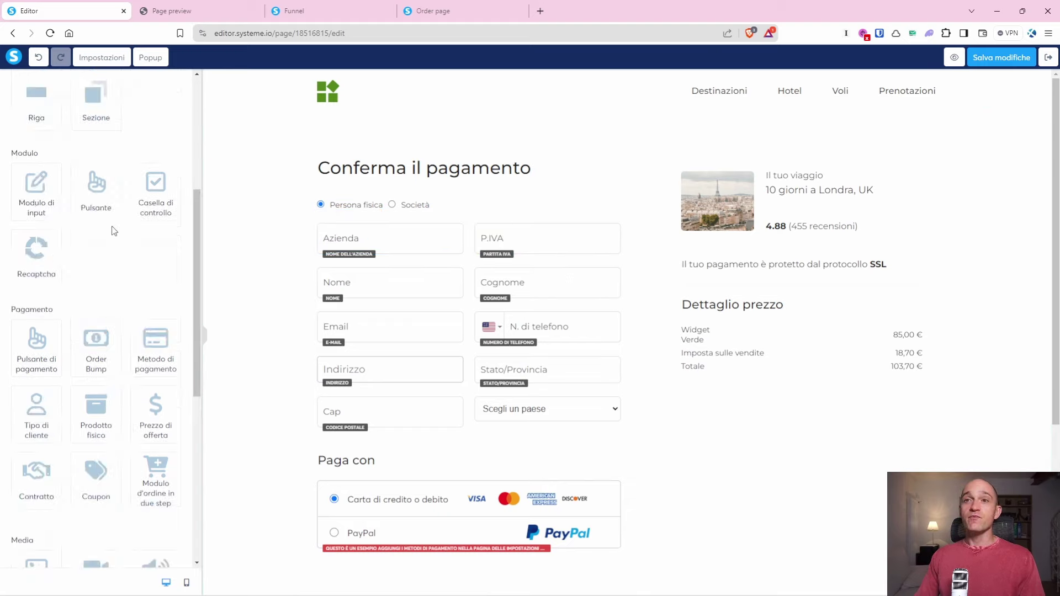
pyautogui.click(110, 58)
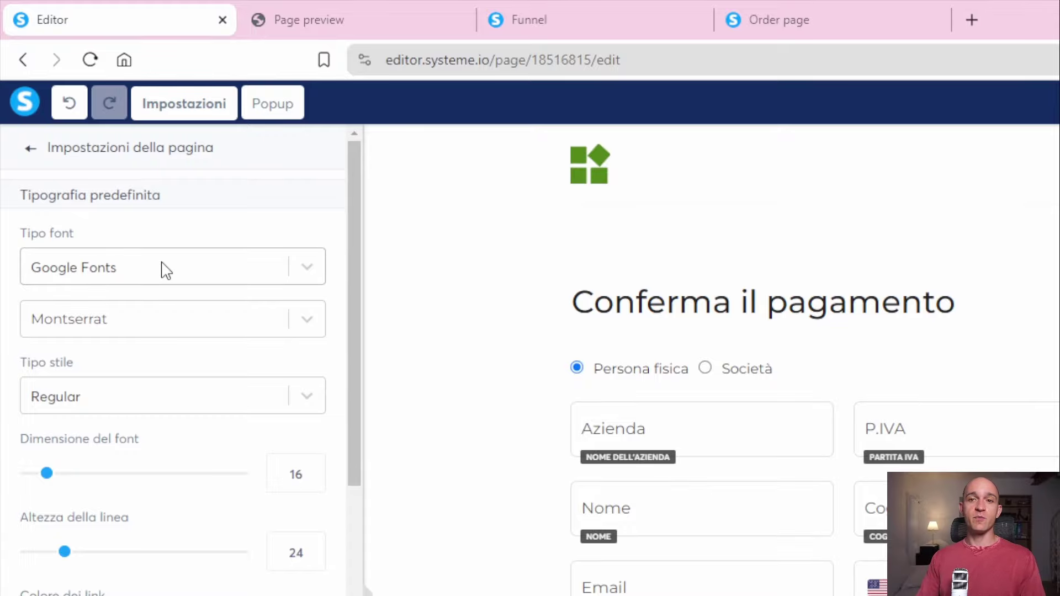
pyautogui.scroll(-15, 198, 401)
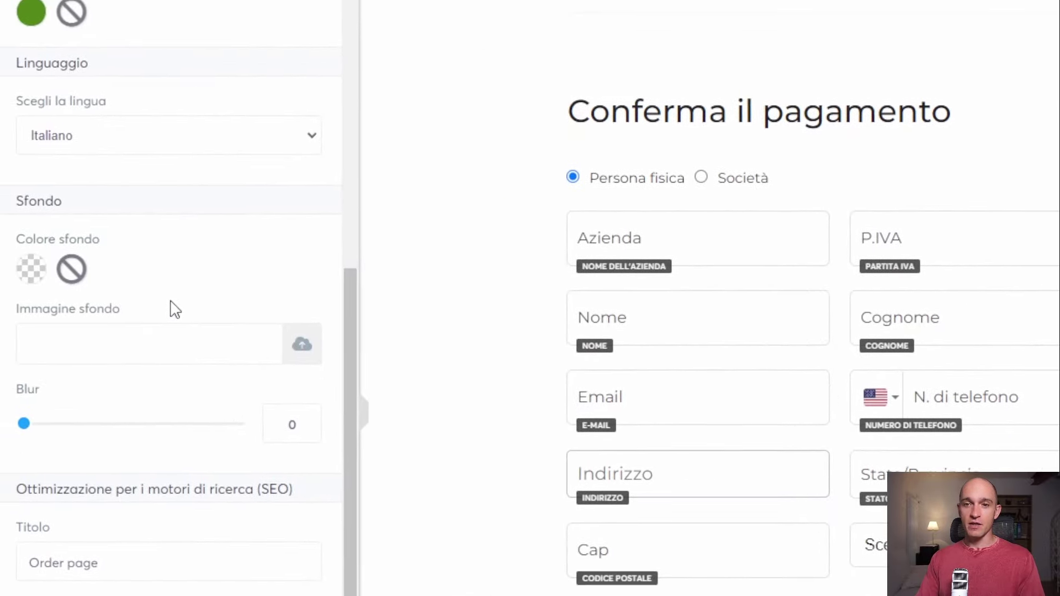
pyautogui.scroll(-9, 112, 332)
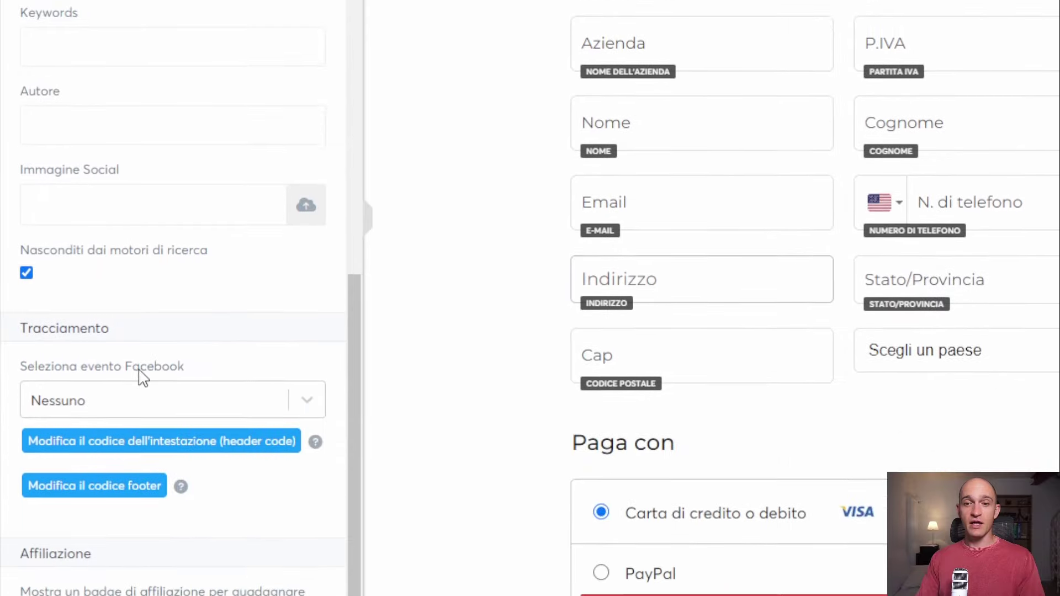
pyautogui.click(97, 593)
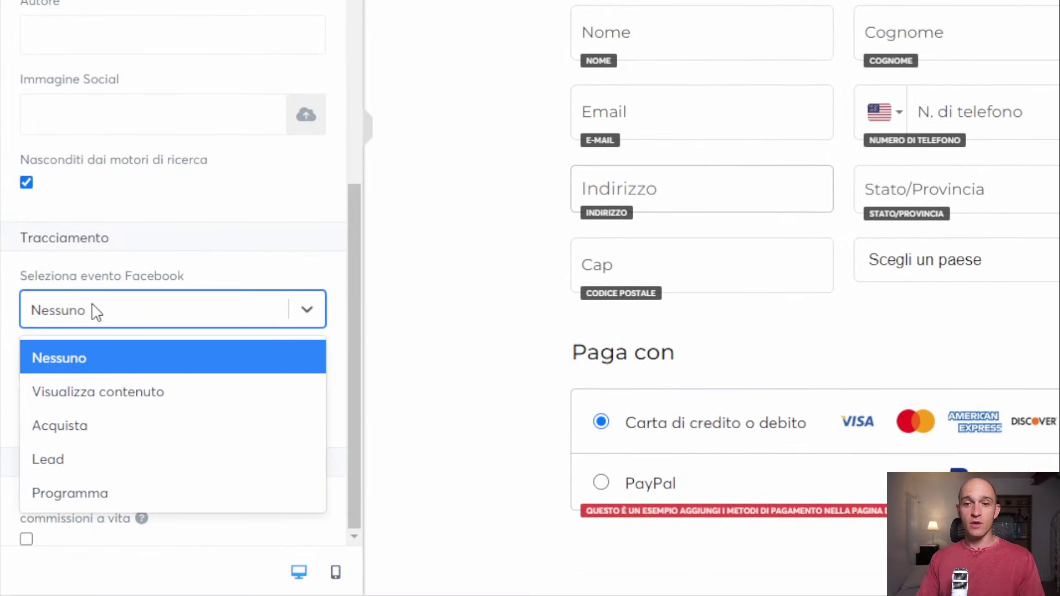
pyautogui.click(97, 313)
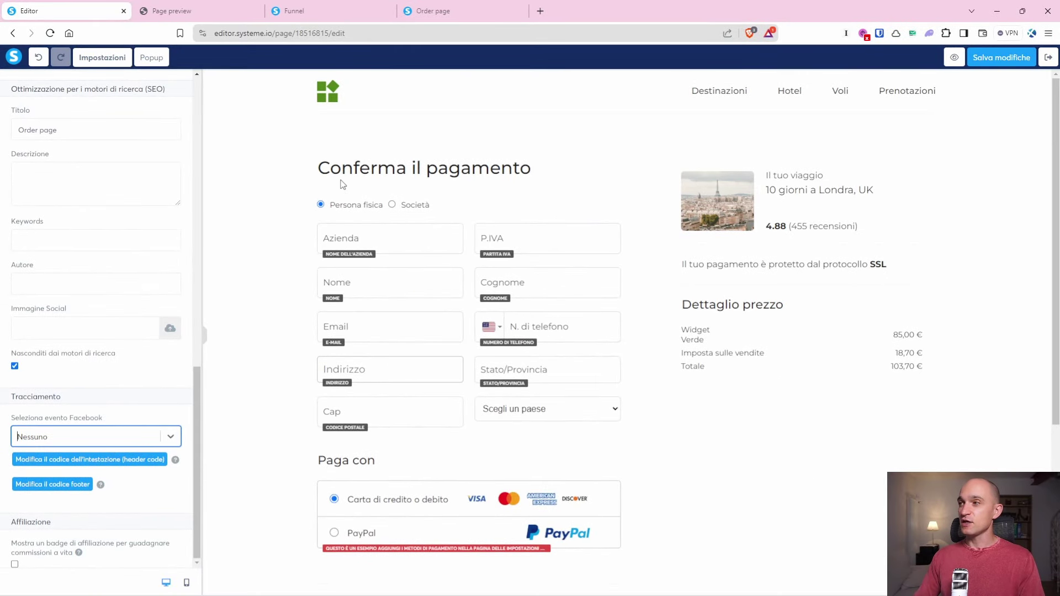
# Inspect the settings of the "Conferma il pagamento" heading and of the rows and section that contain it.
pyautogui.click(331, 106)
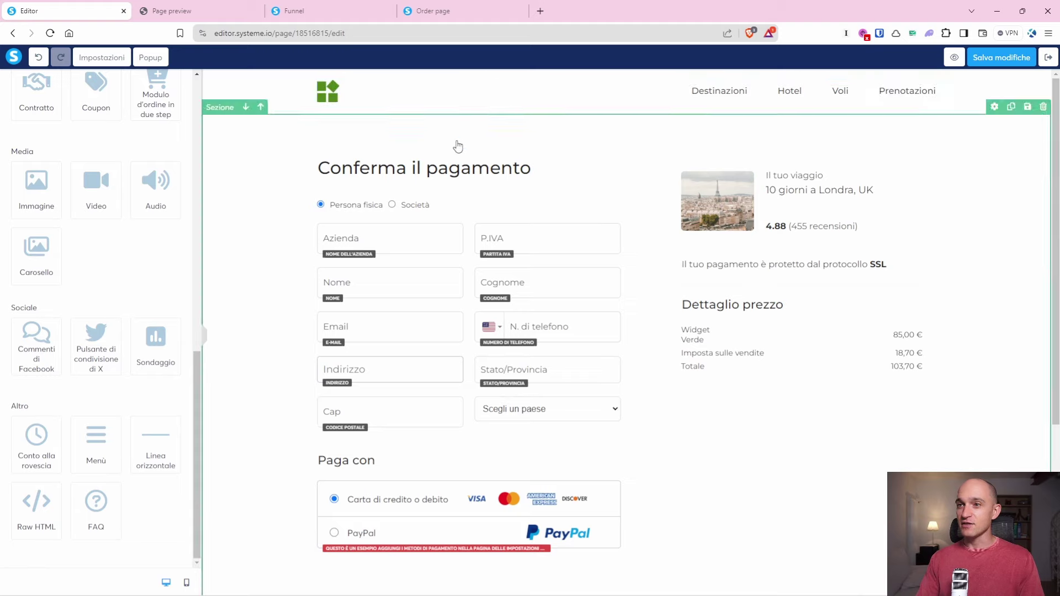
pyautogui.click(435, 172)
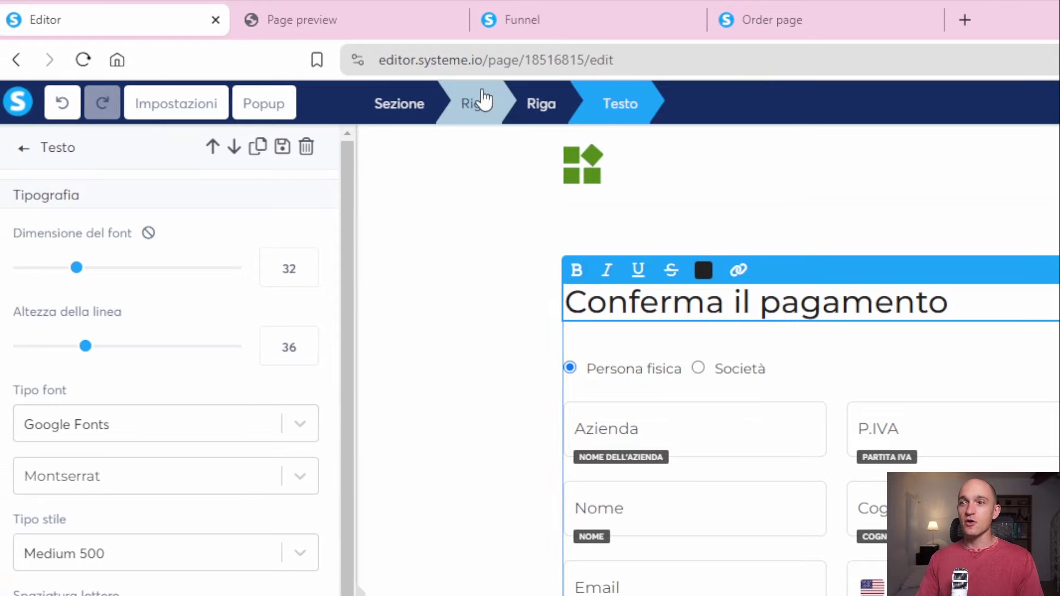
pyautogui.click(442, 97)
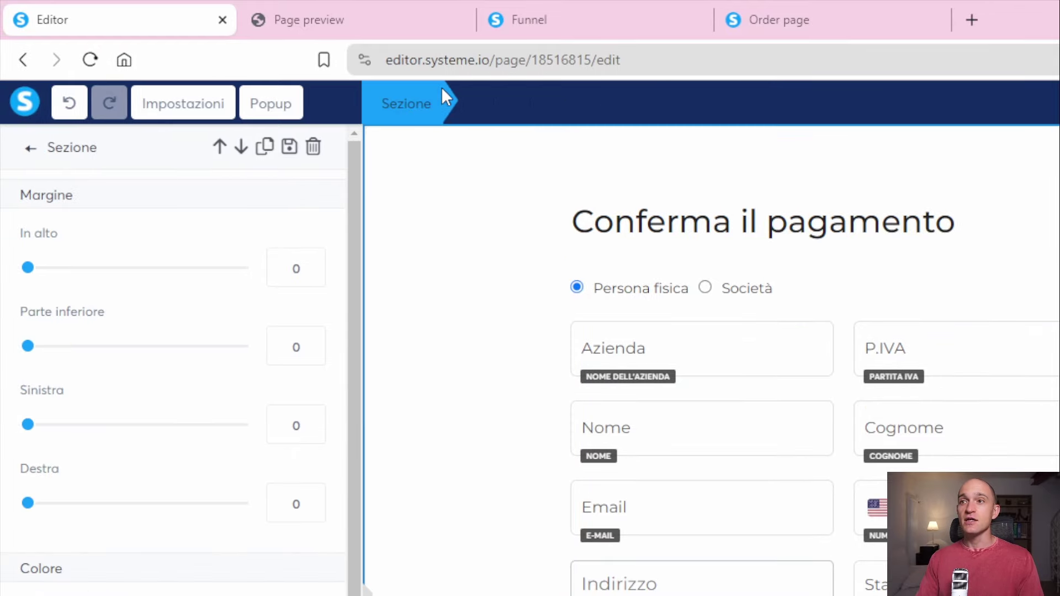
pyautogui.click(542, 224)
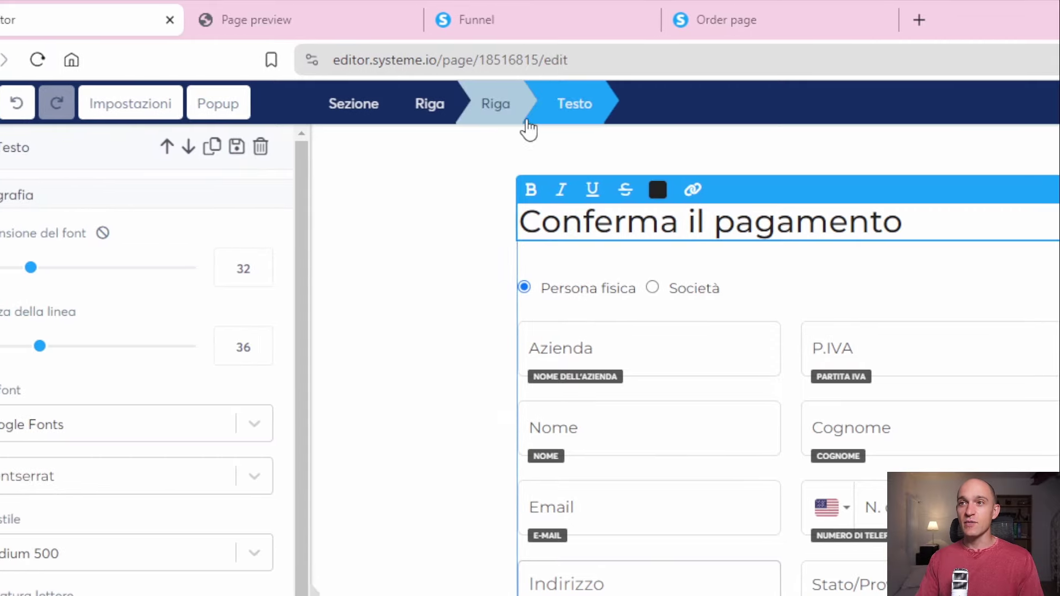
pyautogui.click(491, 113)
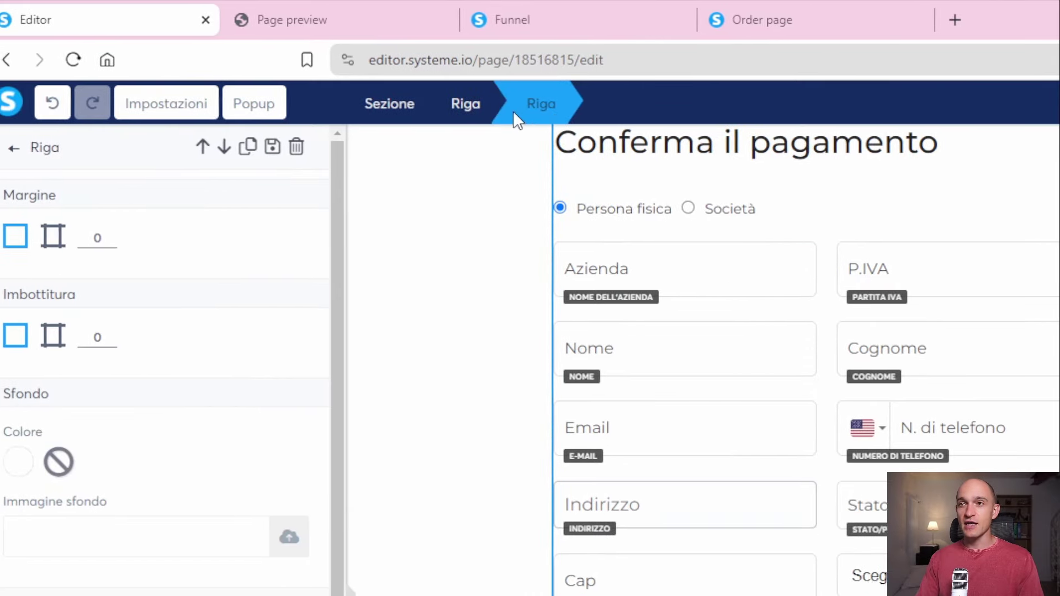
pyautogui.click(442, 108)
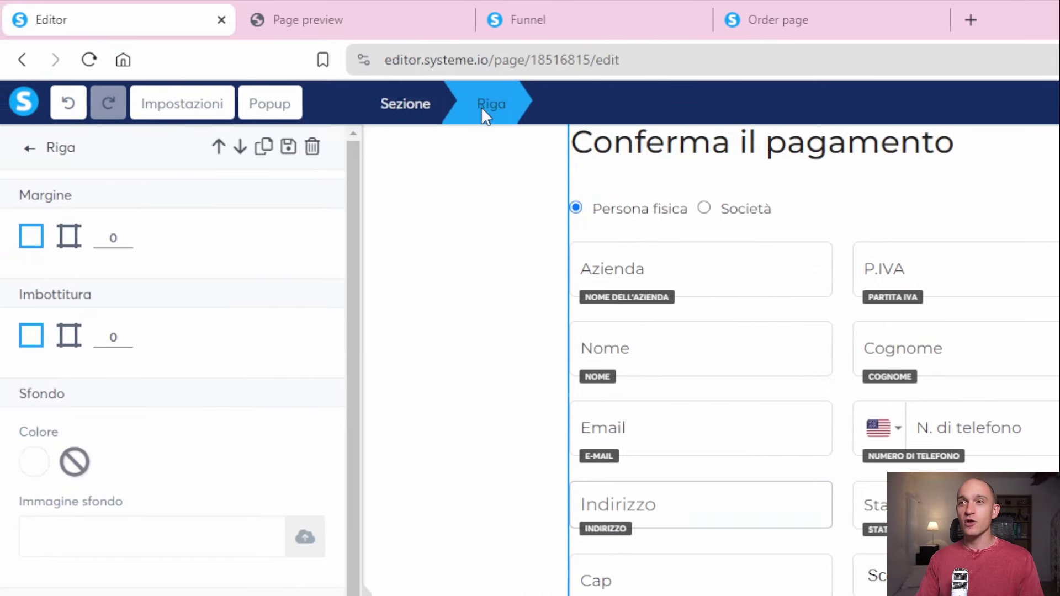
pyautogui.click(424, 106)
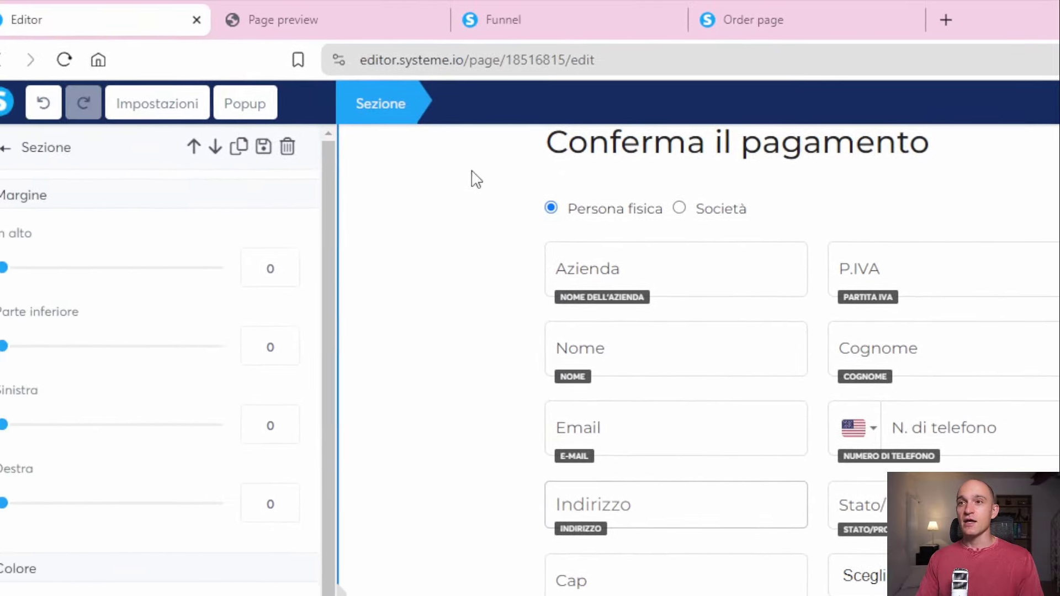
# Look through the available page elements, from text, column and form elements to payment, media and social ones.
pyautogui.click(314, 170)
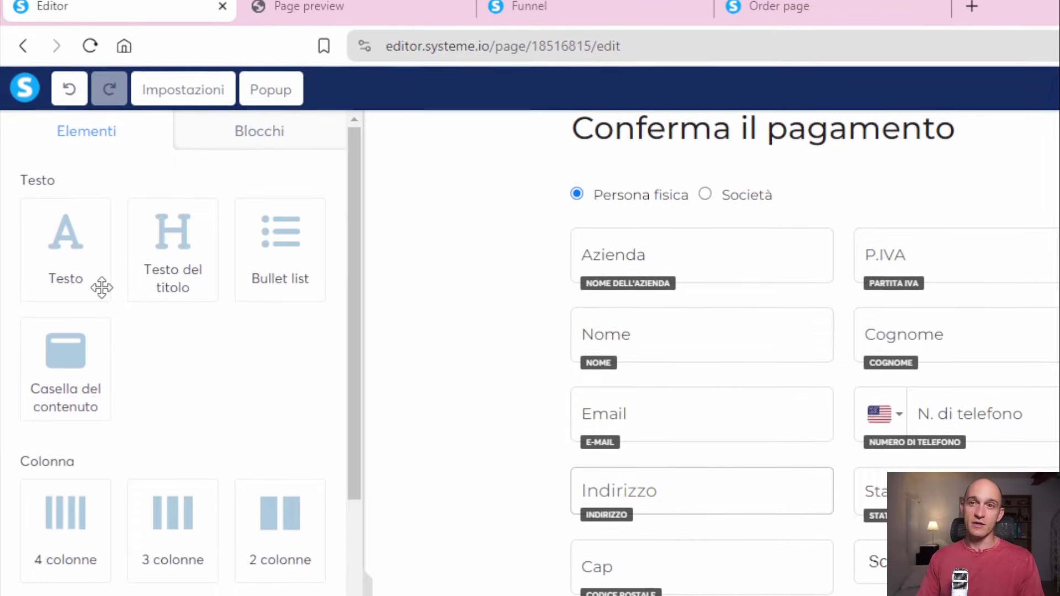
pyautogui.scroll(-3, 174, 384)
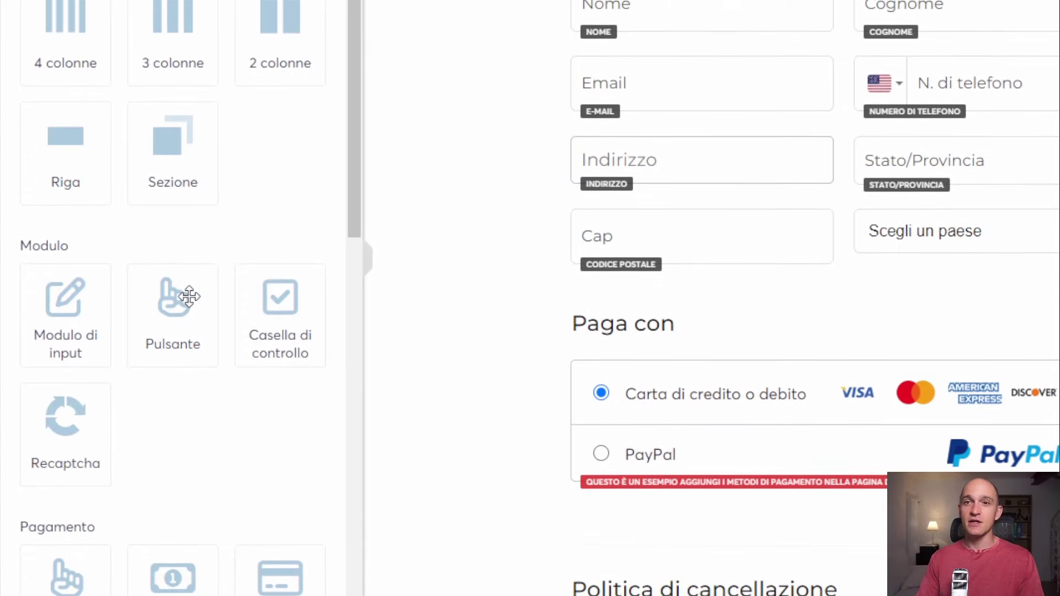
pyautogui.scroll(3, 188, 296)
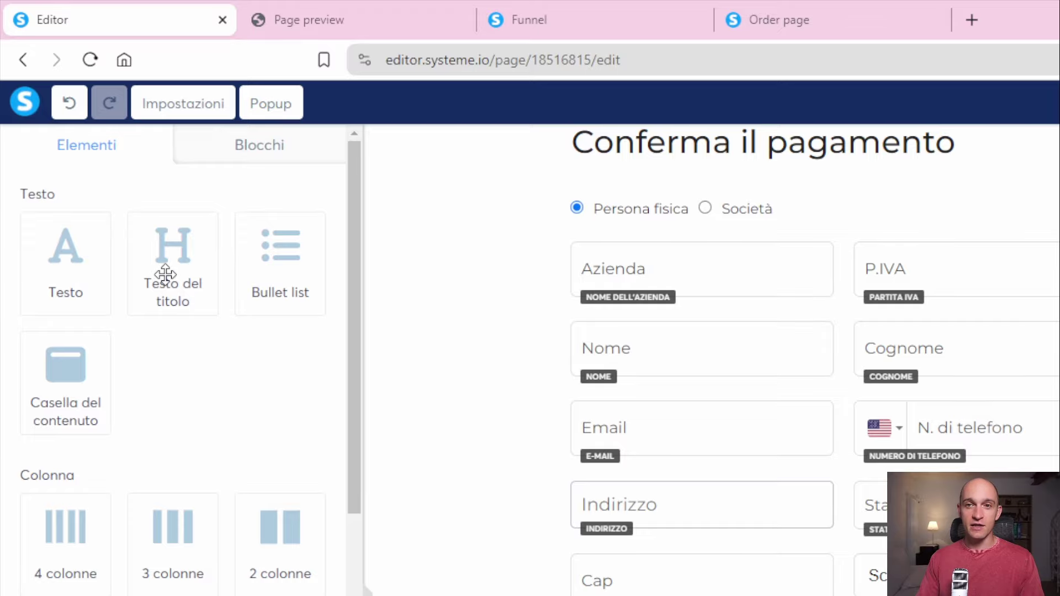
pyautogui.scroll(-15, 174, 309)
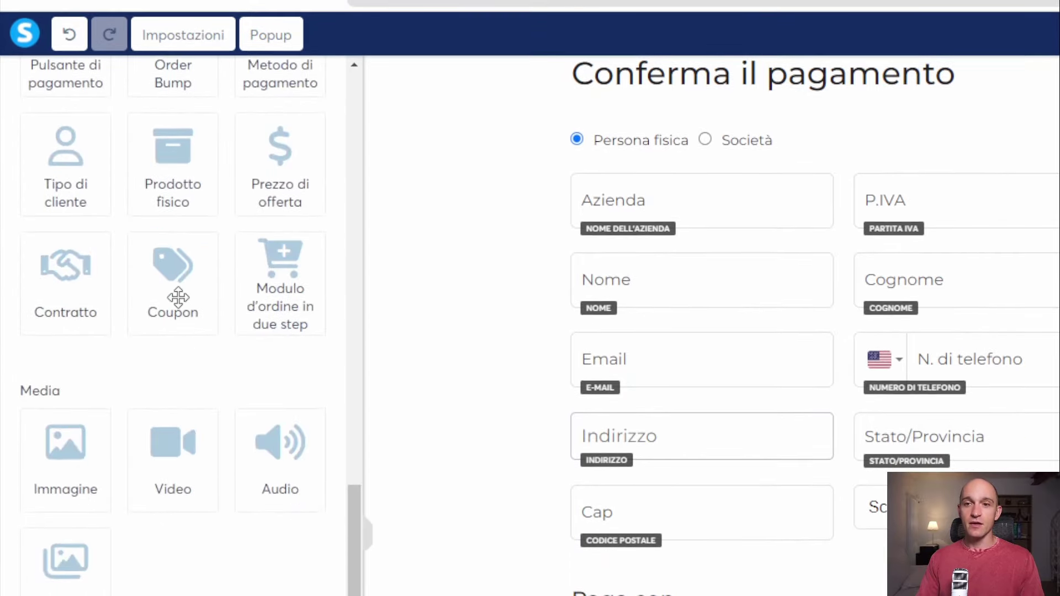
pyautogui.scroll(-3, 178, 297)
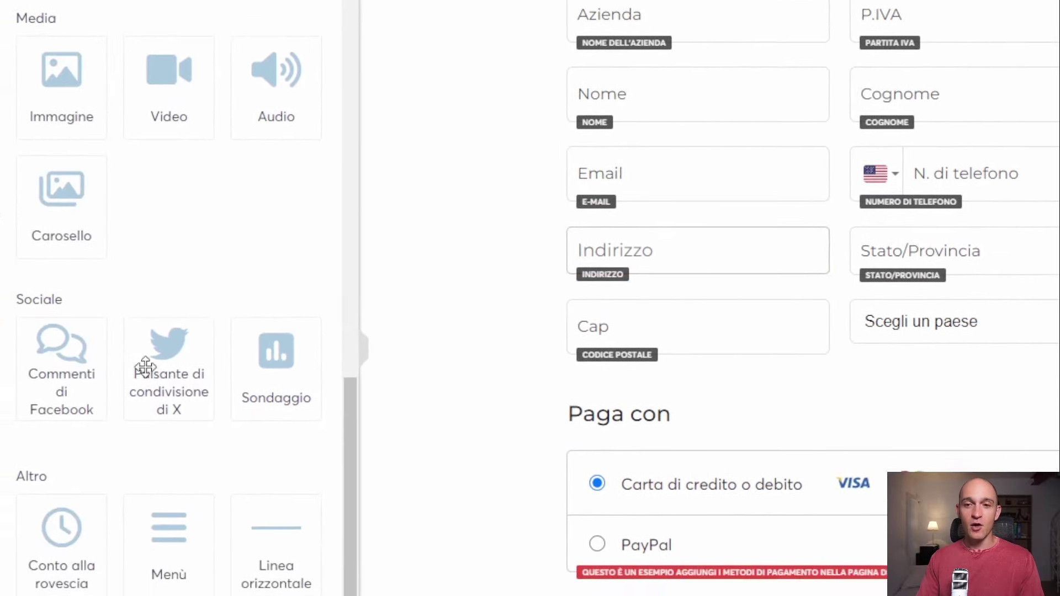
pyautogui.scroll(6, 235, 168)
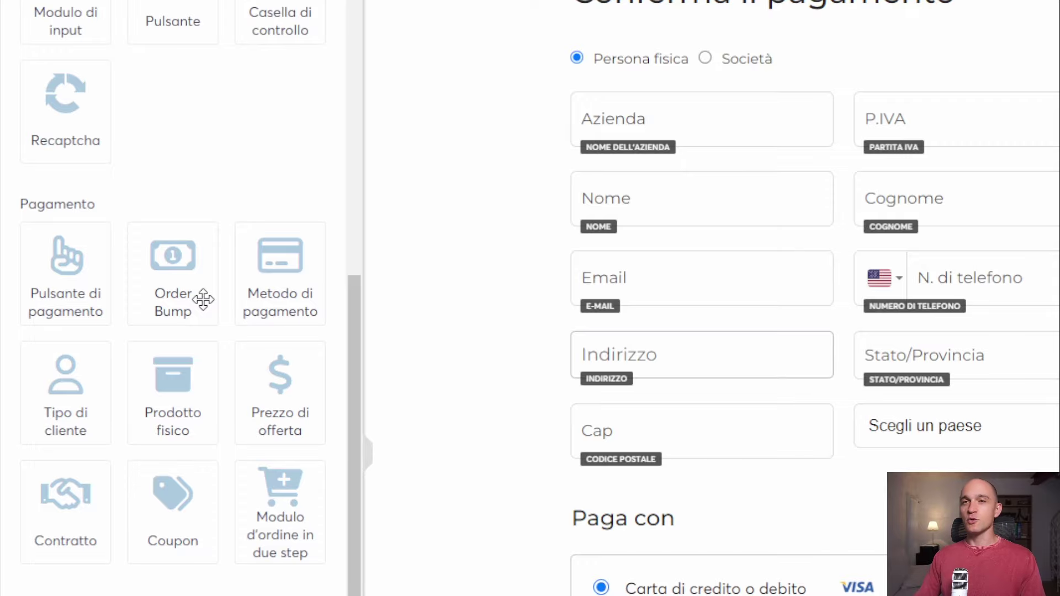
pyautogui.scroll(8, 200, 302)
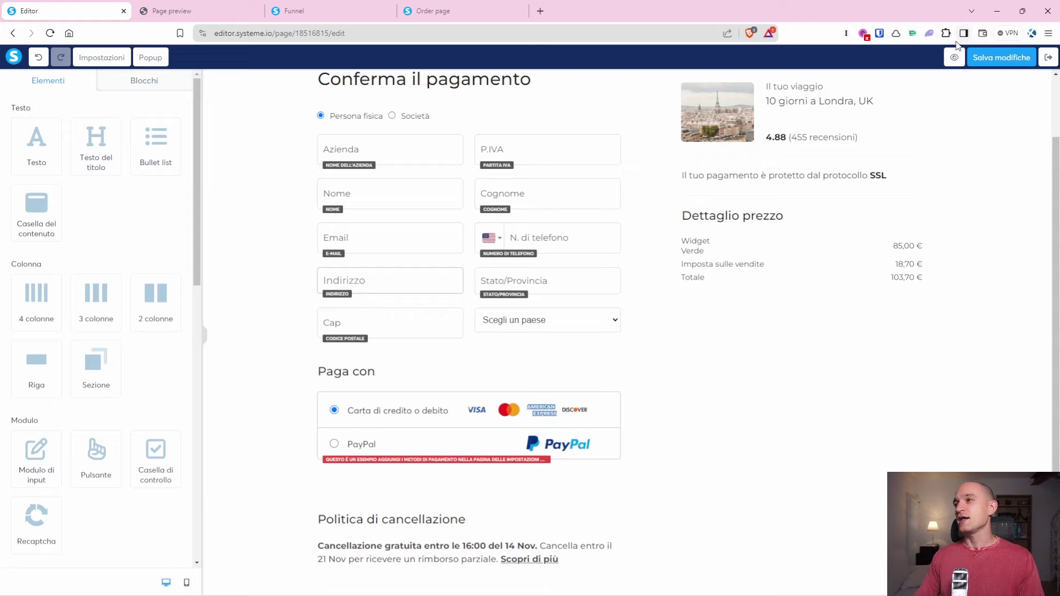
# Try to save the order page changes.
pyautogui.click(991, 59)
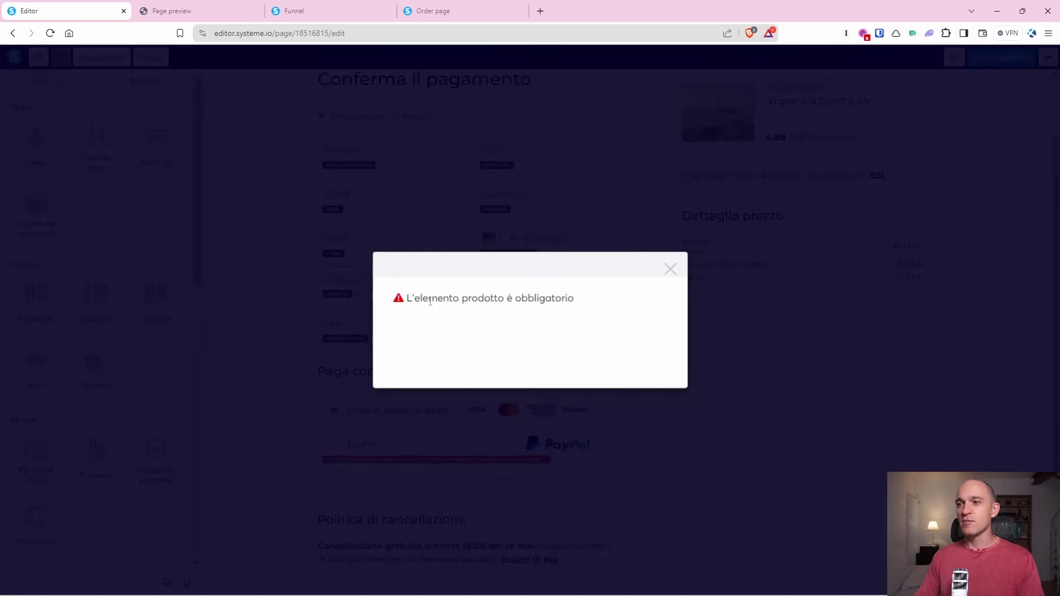
pyautogui.moveTo(430, 301); pyautogui.dragTo(538, 292)
pyautogui.click(632, 290)
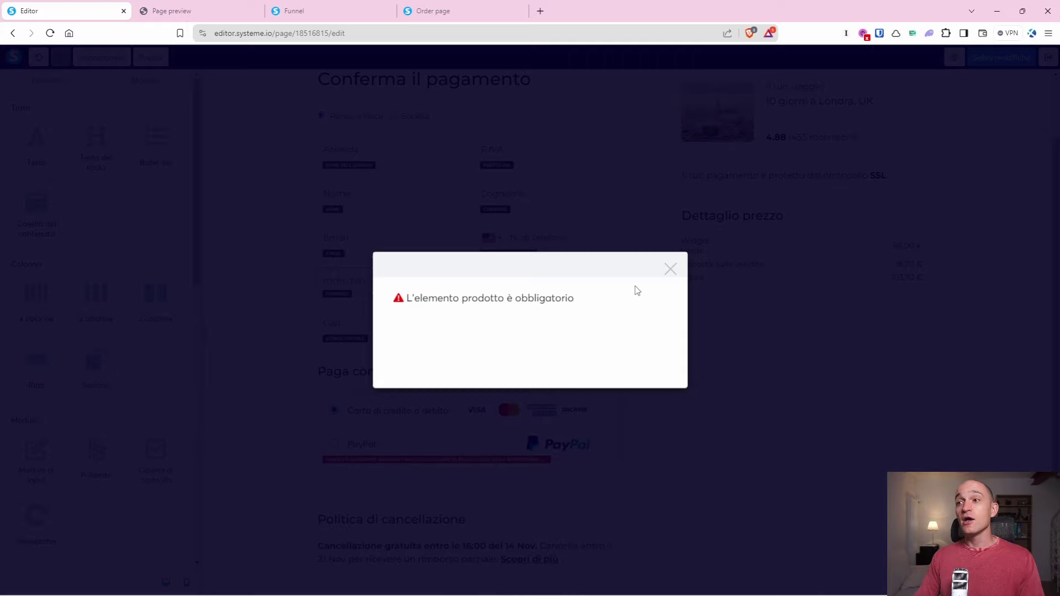
pyautogui.click(670, 269)
pyautogui.scroll(2, 677, 266)
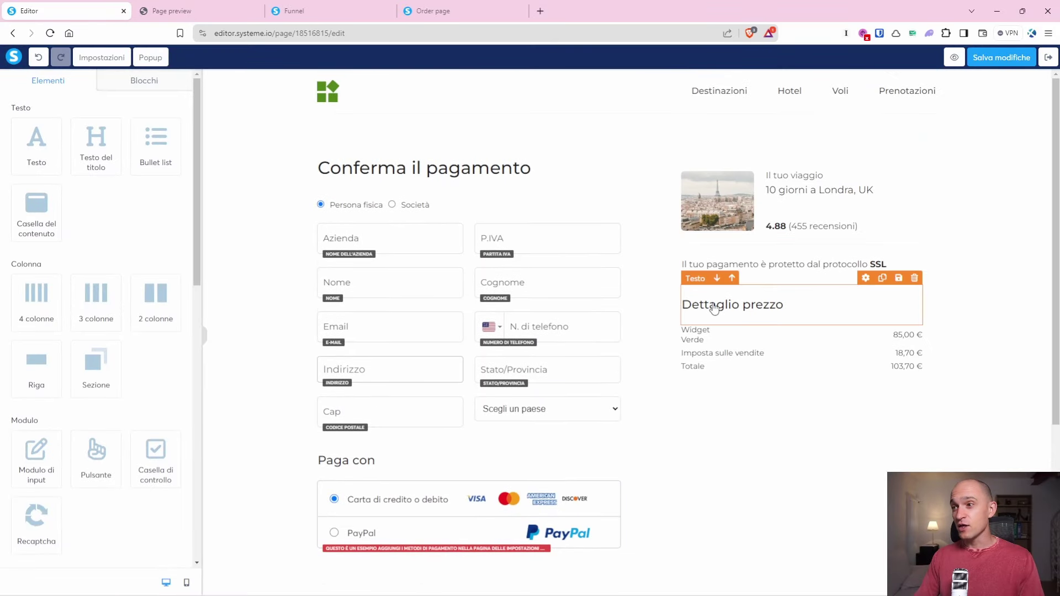
# View the settings of the price offer element and the "Dettaglio prezzo" heading.
pyautogui.click(725, 350)
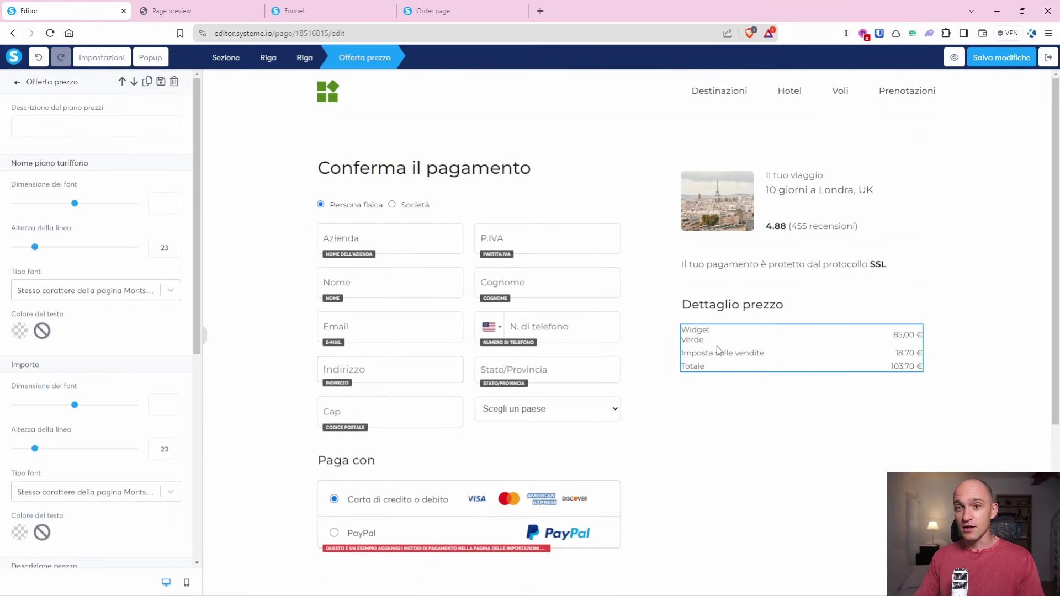
pyautogui.click(712, 305)
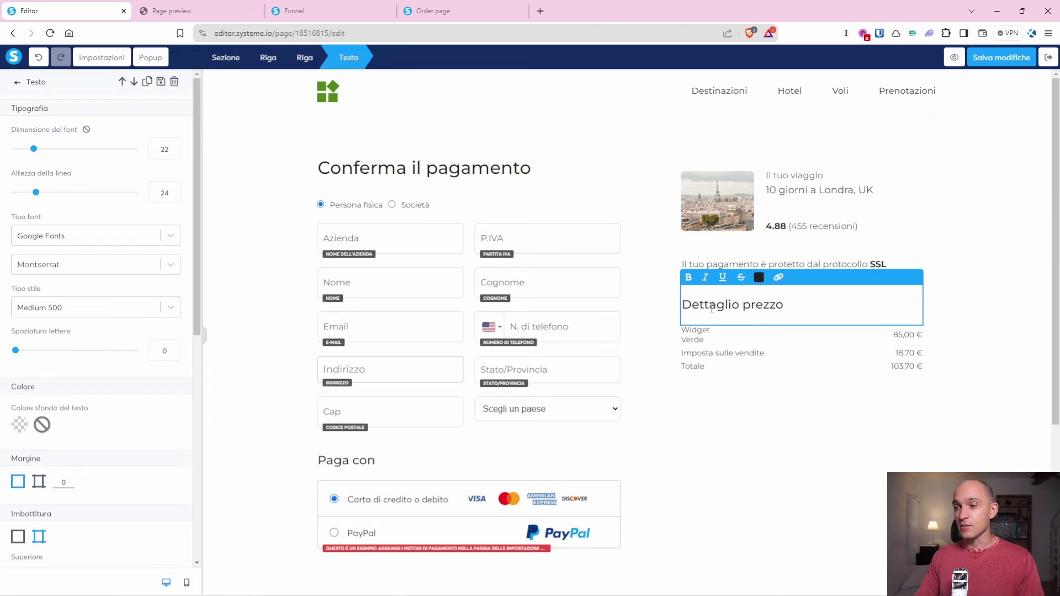
pyautogui.press('Escape')
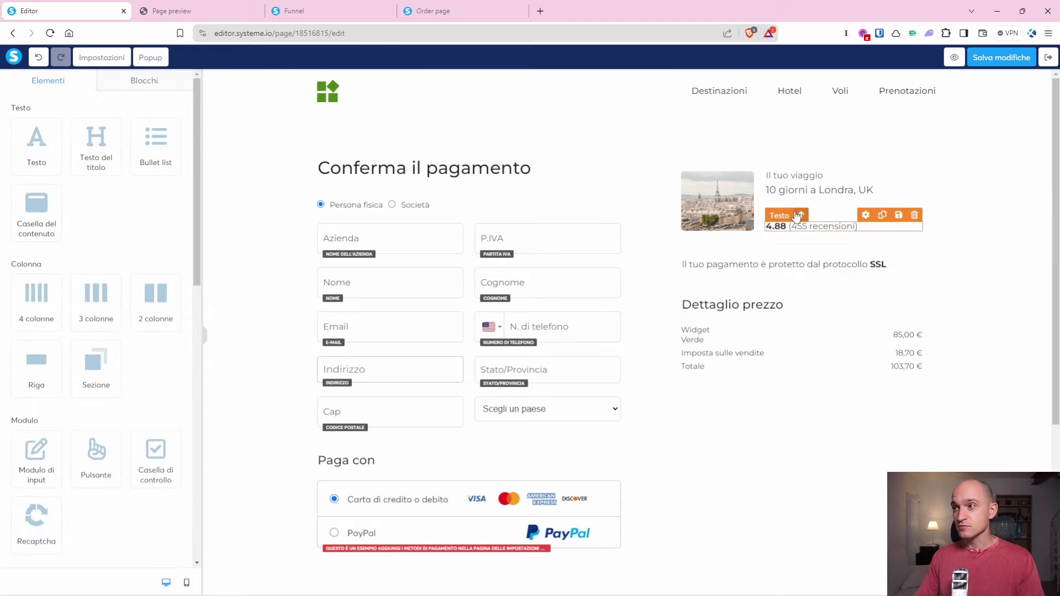
# Add a Prodotto fisico element above the "Il tuo viaggio" trip summary on the order page.
pyautogui.scroll(-1, 132, 226)
pyautogui.scroll(-3, 132, 226)
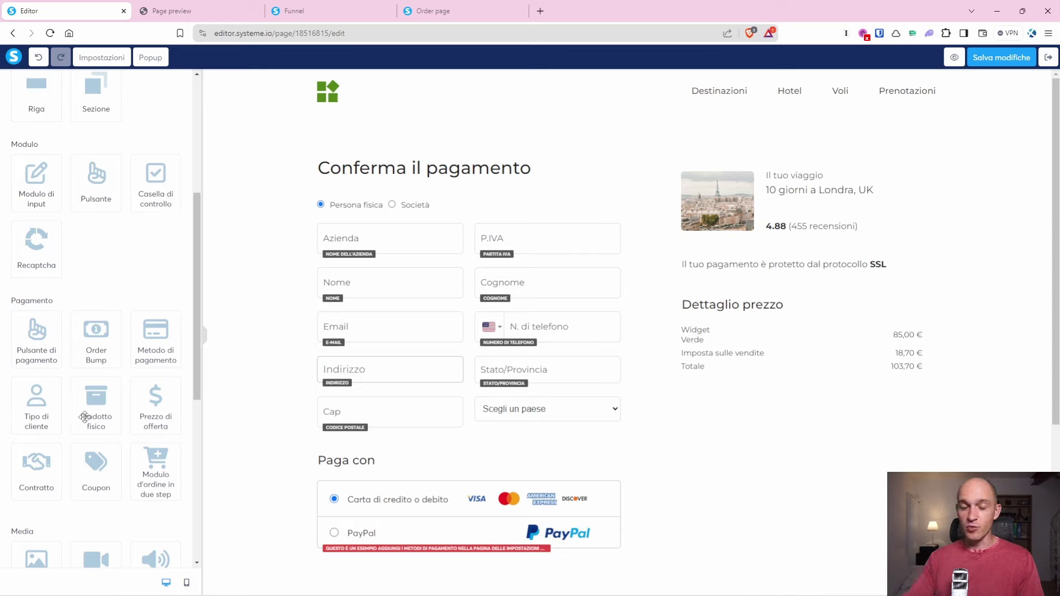
pyautogui.scroll(-2, 84, 418)
pyautogui.moveTo(92, 310); pyautogui.dragTo(764, 183)
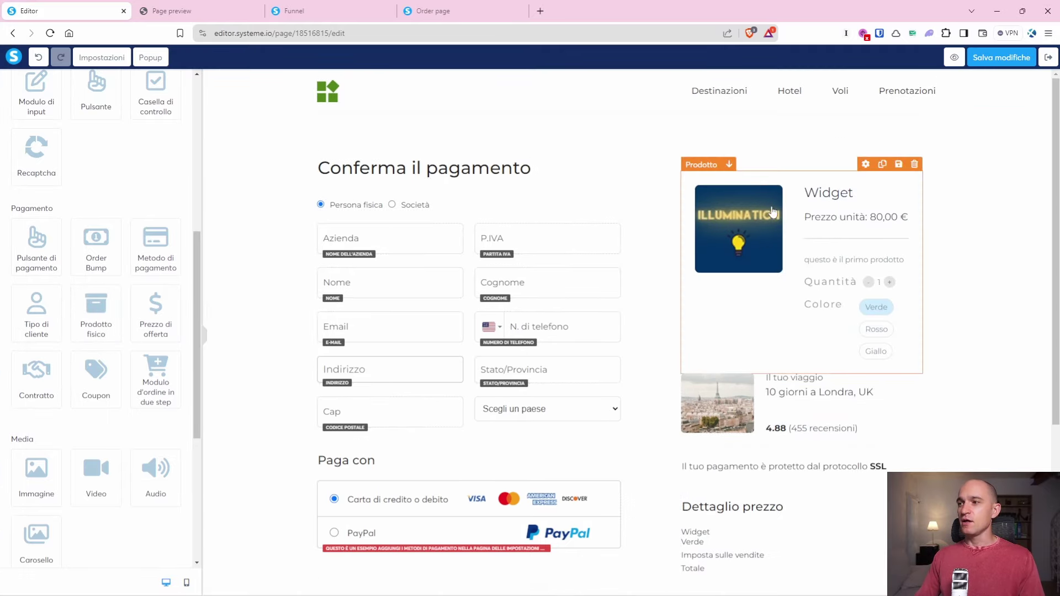
pyautogui.scroll(-3, 773, 386)
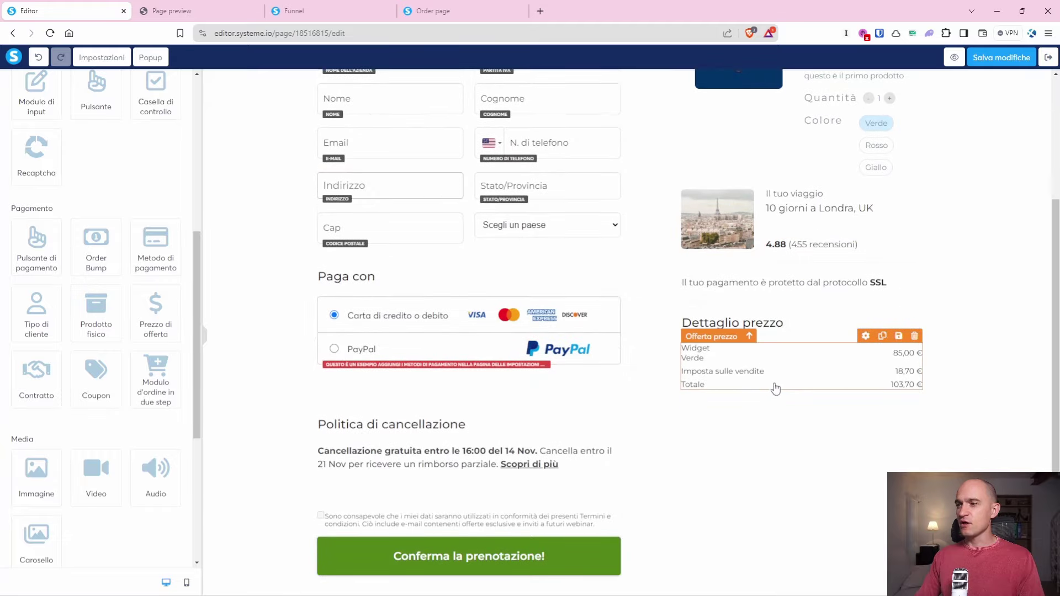
pyautogui.scroll(3, 738, 251)
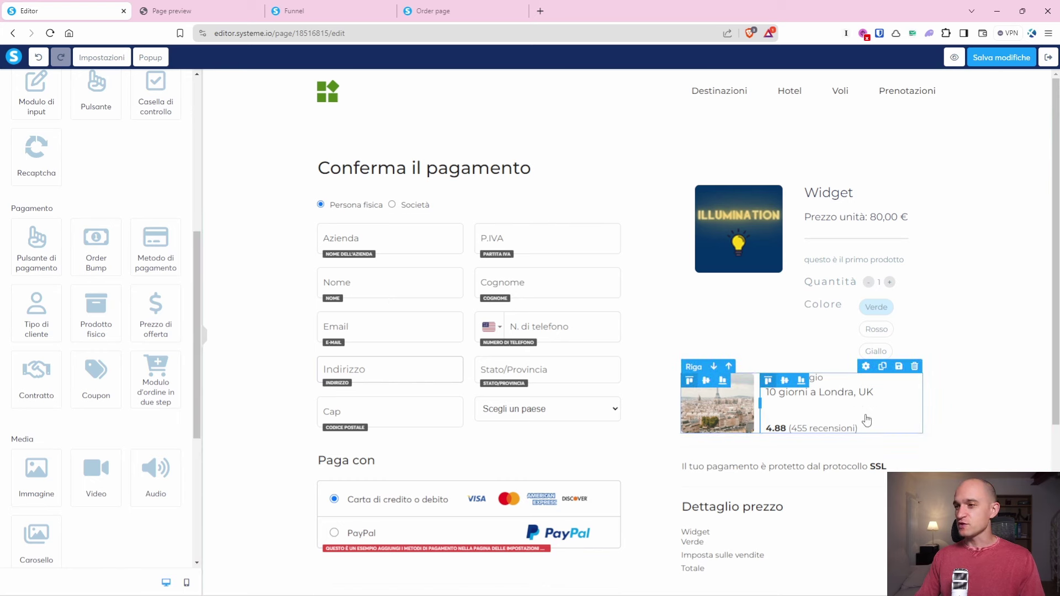
# Delete the row holding the London trip image, title and reviews below the product.
pyautogui.scroll(-2, 793, 399)
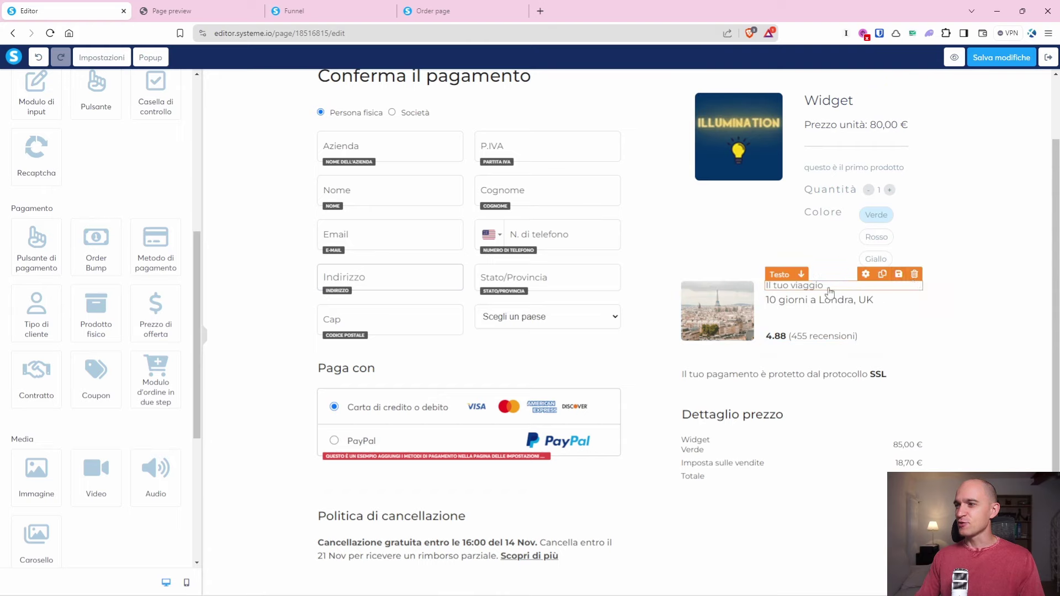
pyautogui.click(893, 319)
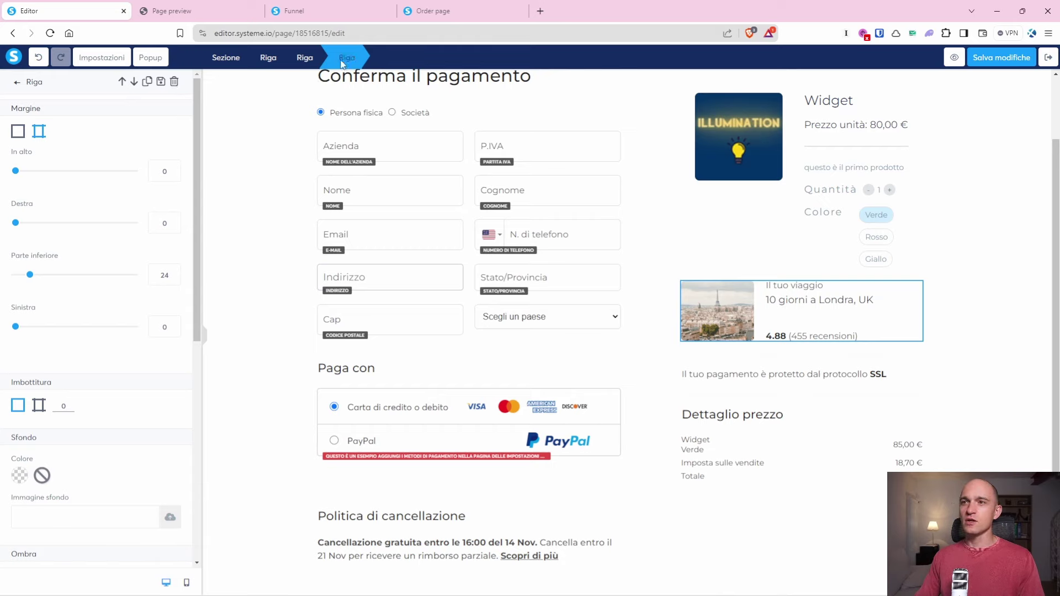
pyautogui.click(174, 82)
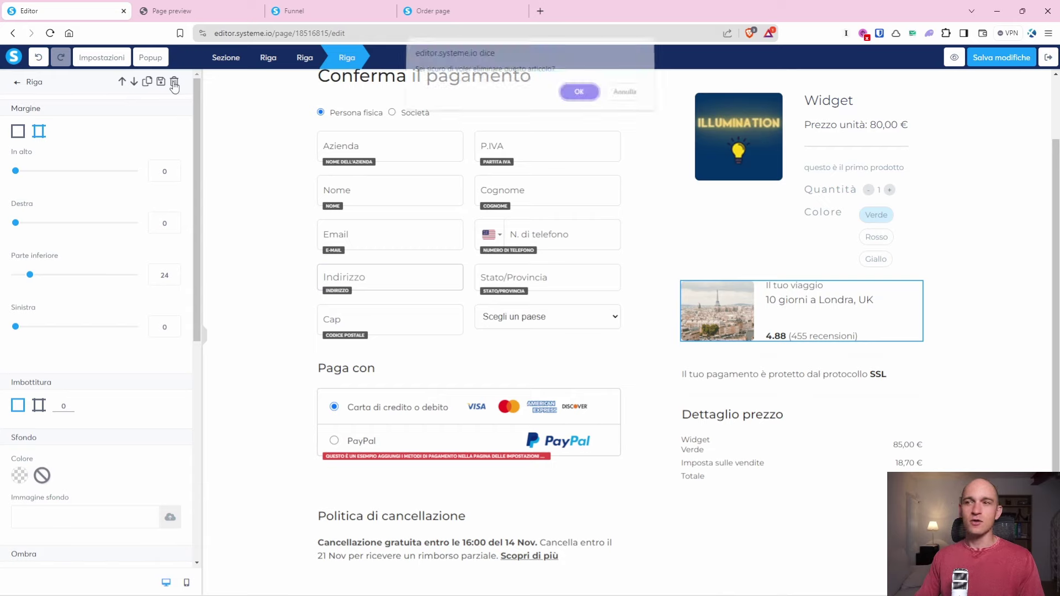
pyautogui.click(577, 97)
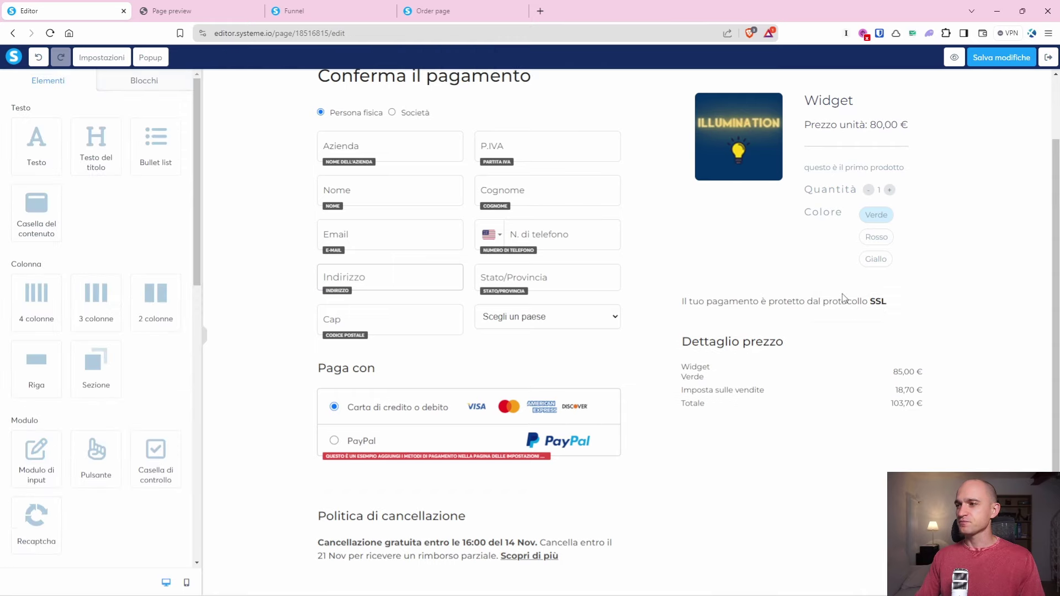
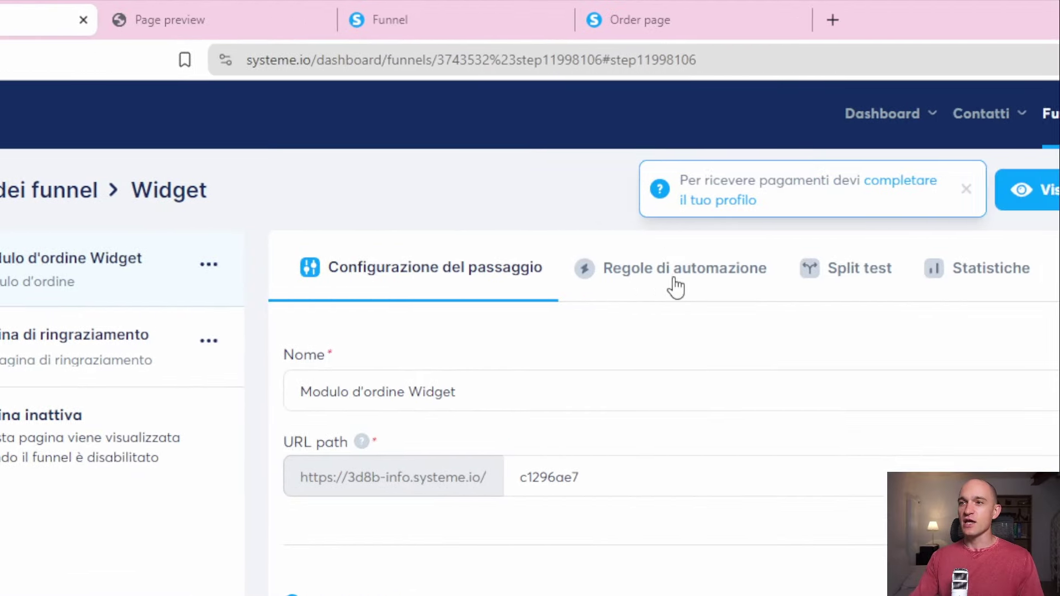
# Review the order form step's automation rules, split test, statistics, contacts, total sales and deadline settings.
pyautogui.click(785, 276)
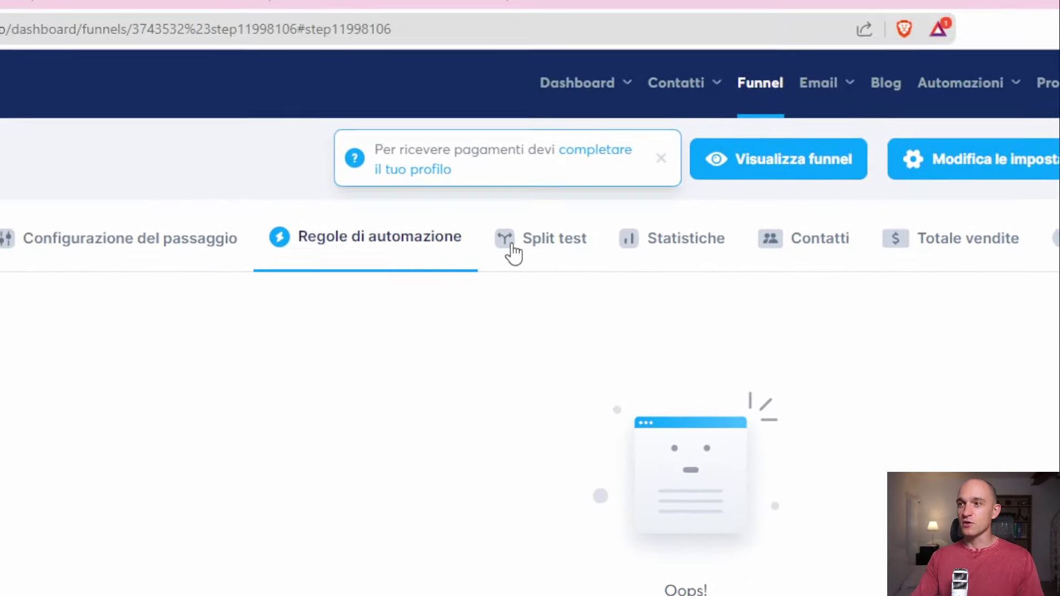
pyautogui.click(386, 25)
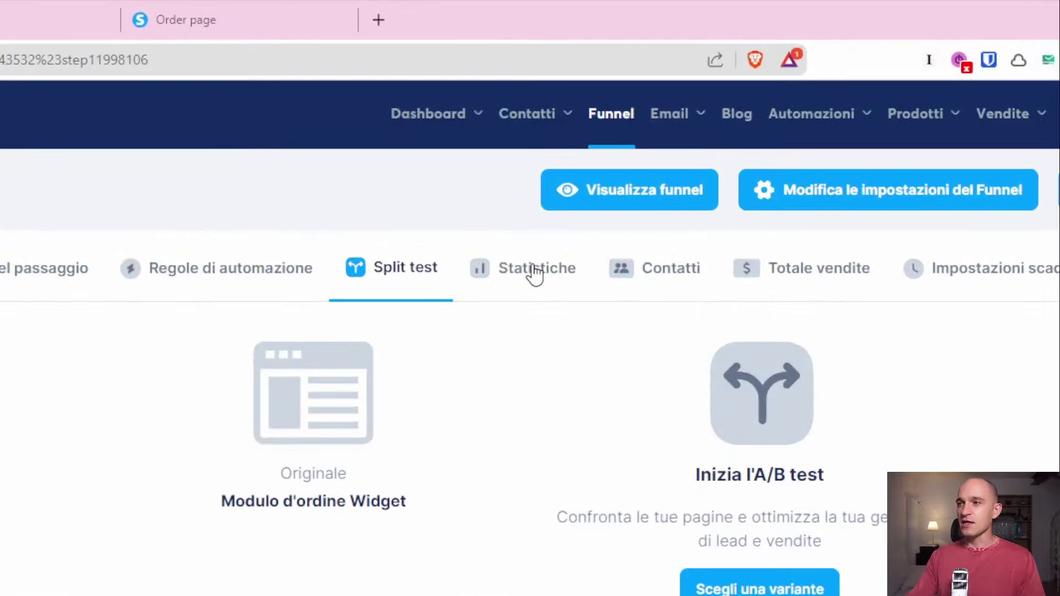
pyautogui.click(626, 151)
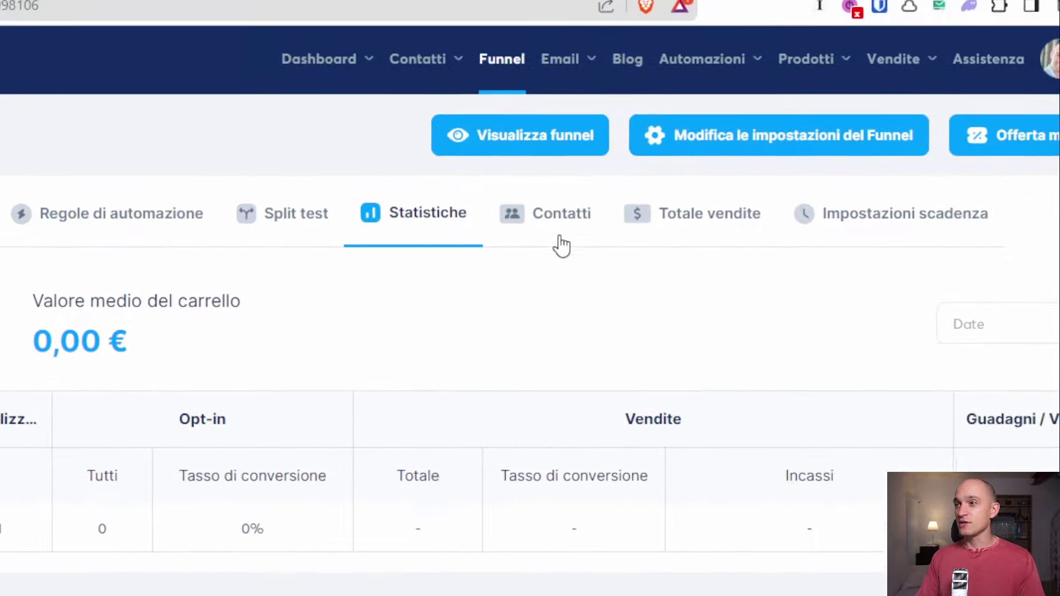
pyautogui.click(680, 33)
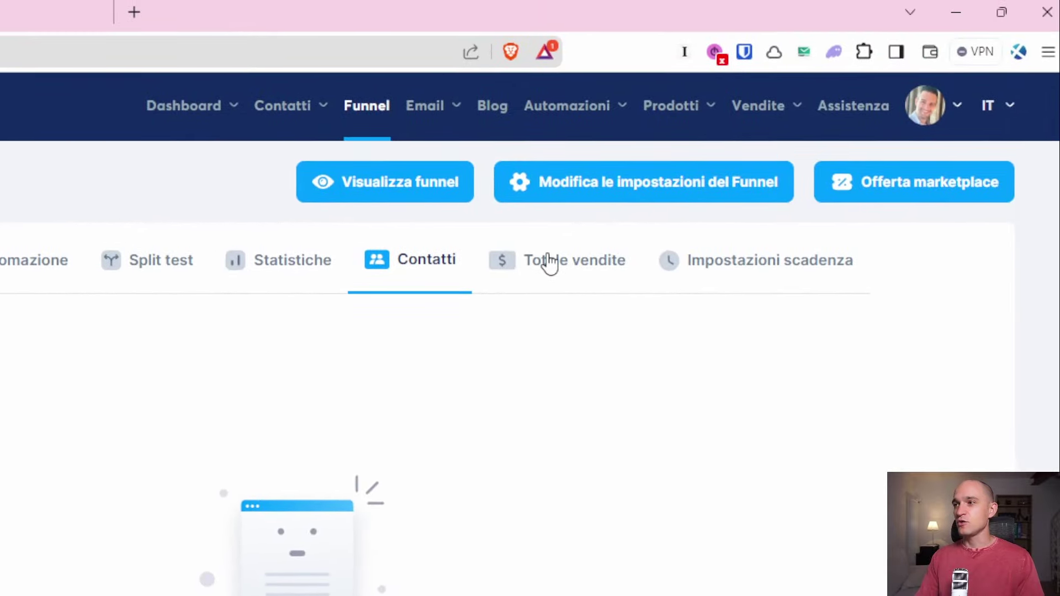
pyautogui.click(549, 261)
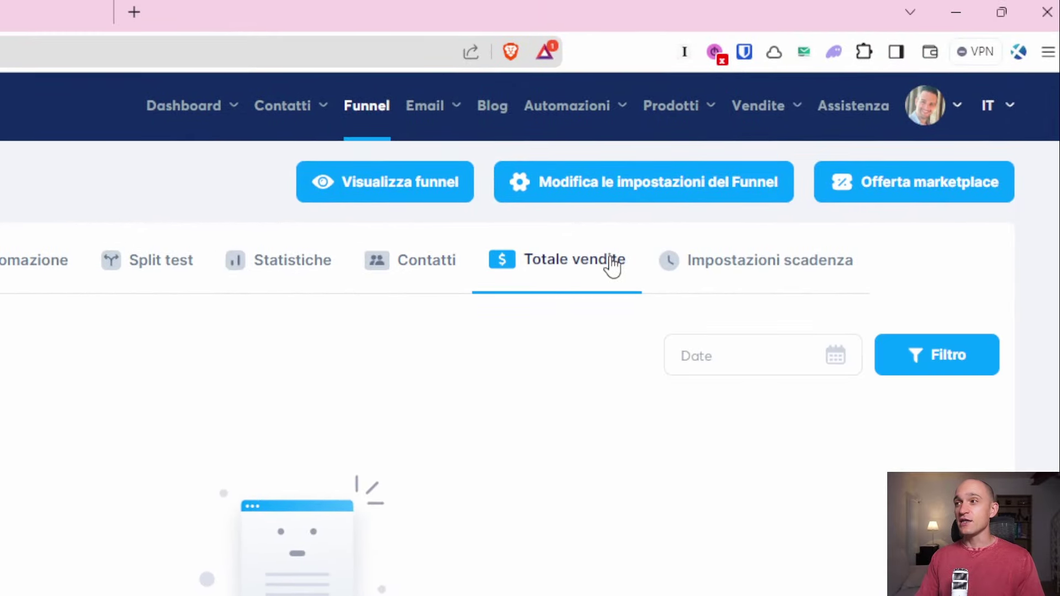
pyautogui.click(771, 267)
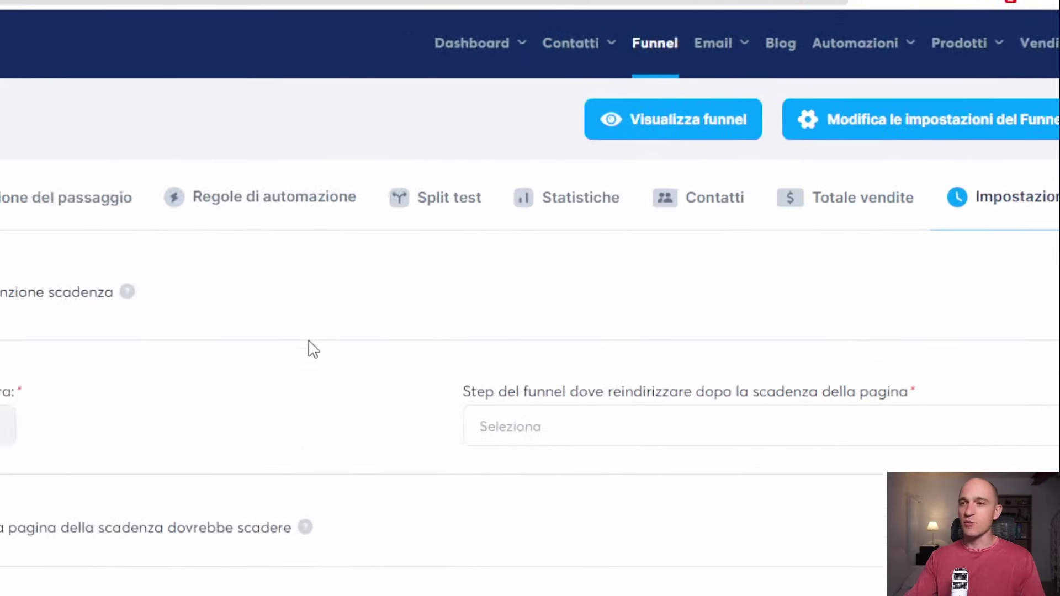
# Try the order form step's deadline function with its redirect step and expiry time options, and turn it off again.
pyautogui.click(420, 281)
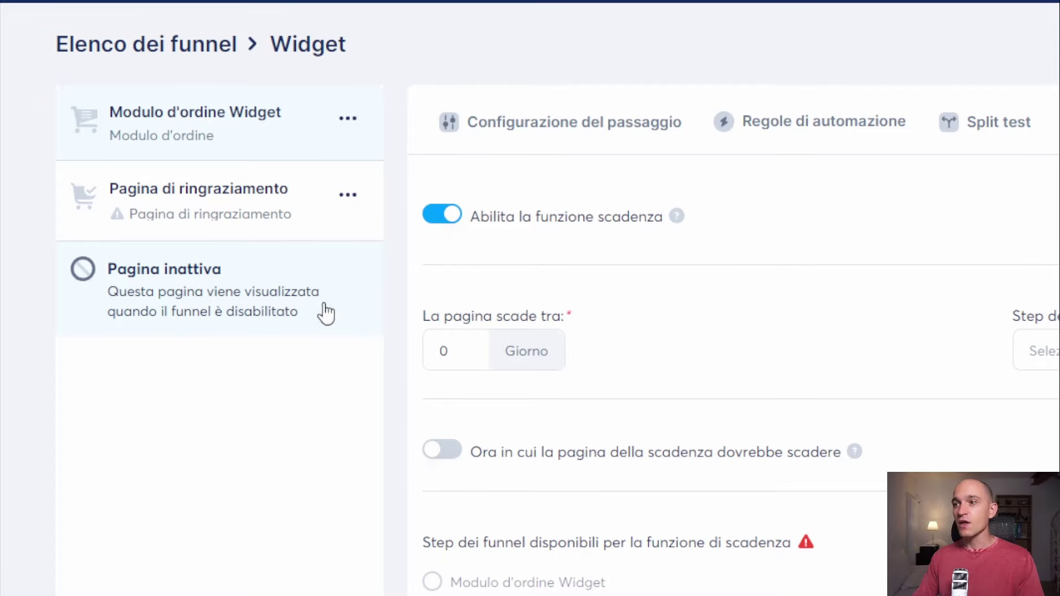
pyautogui.click(1052, 363)
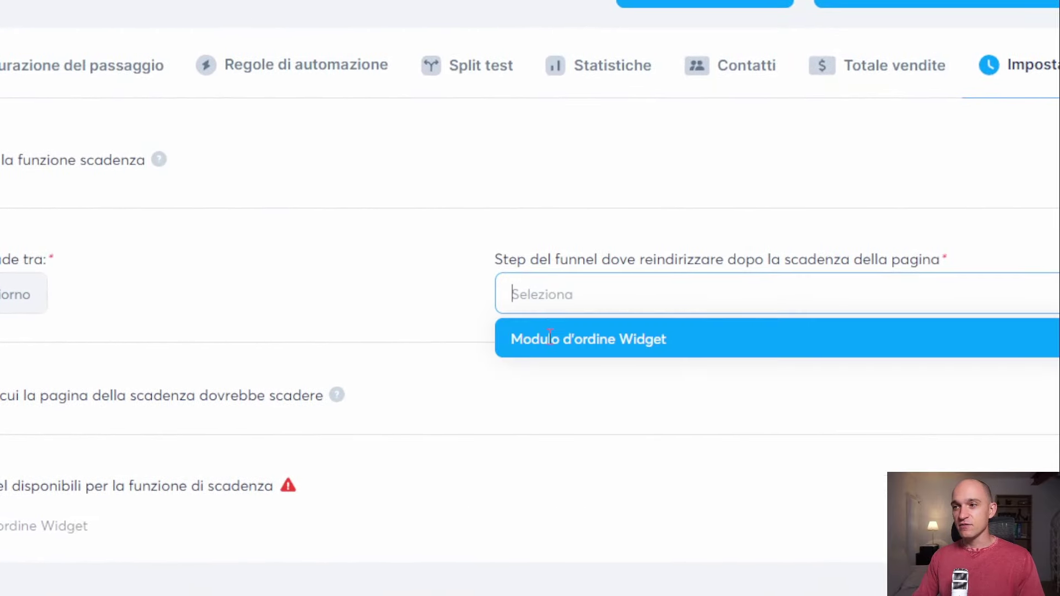
pyautogui.click(564, 298)
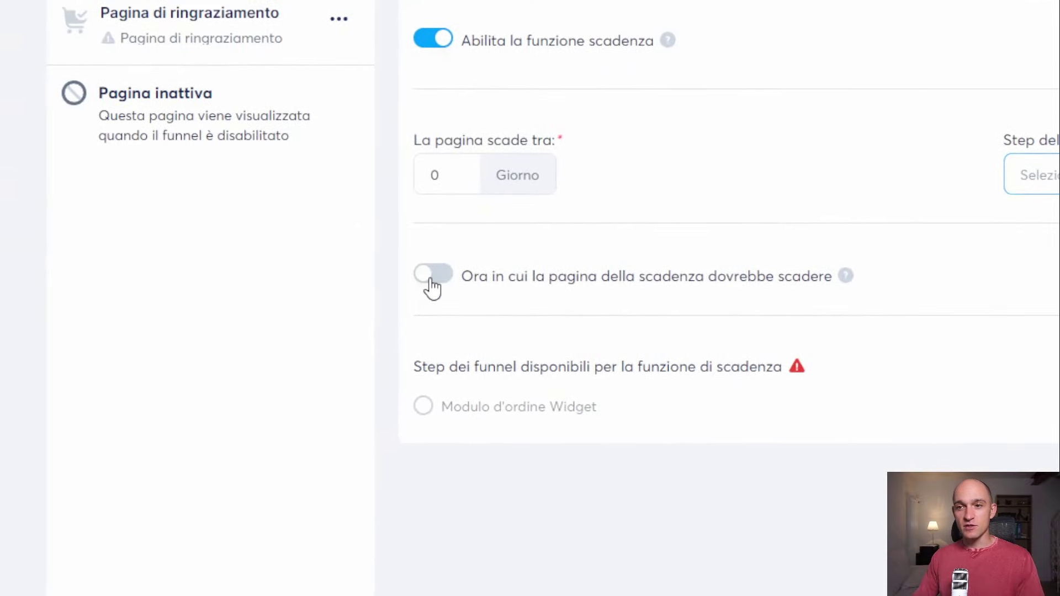
pyautogui.click(432, 276)
pyautogui.click(432, 276)
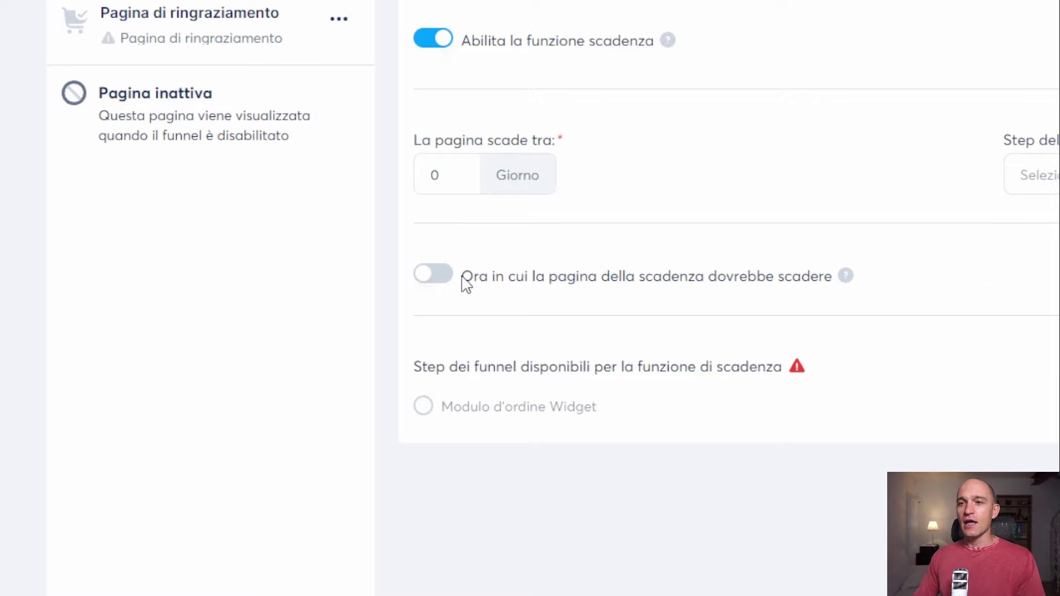
pyautogui.click(439, 40)
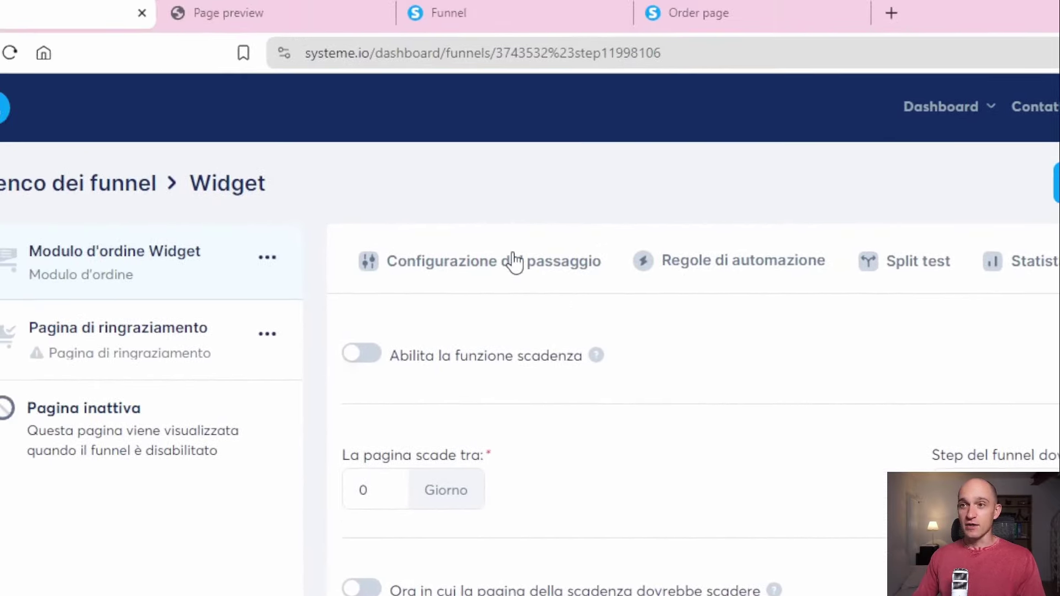
pyautogui.click(309, 197)
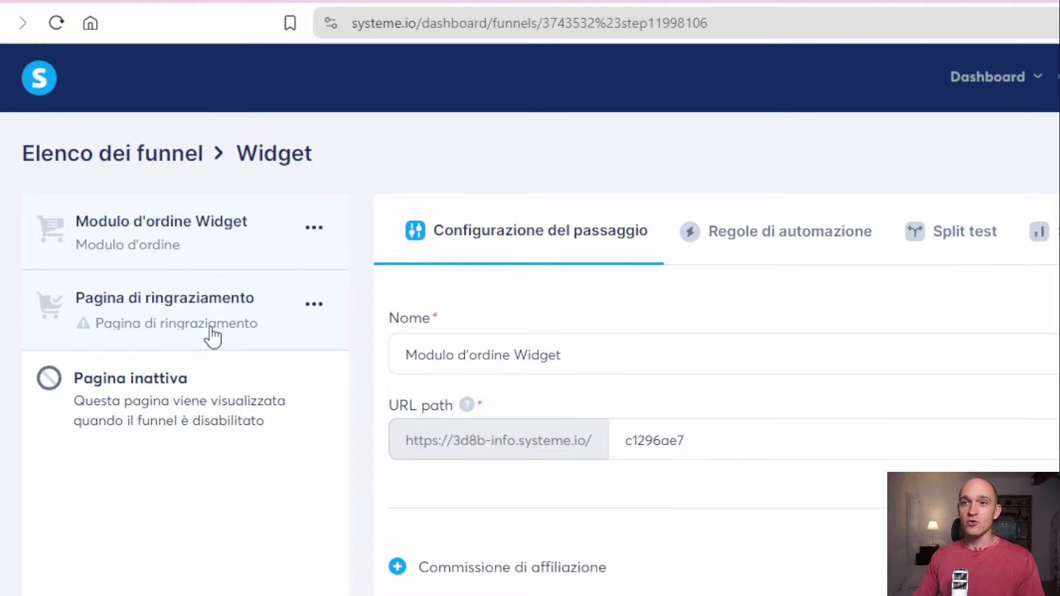
# Apply the "Grazie per il tuo acquisto!" template to the Pagina di ringraziamento step, save its page and leave the editor.
pyautogui.click(212, 334)
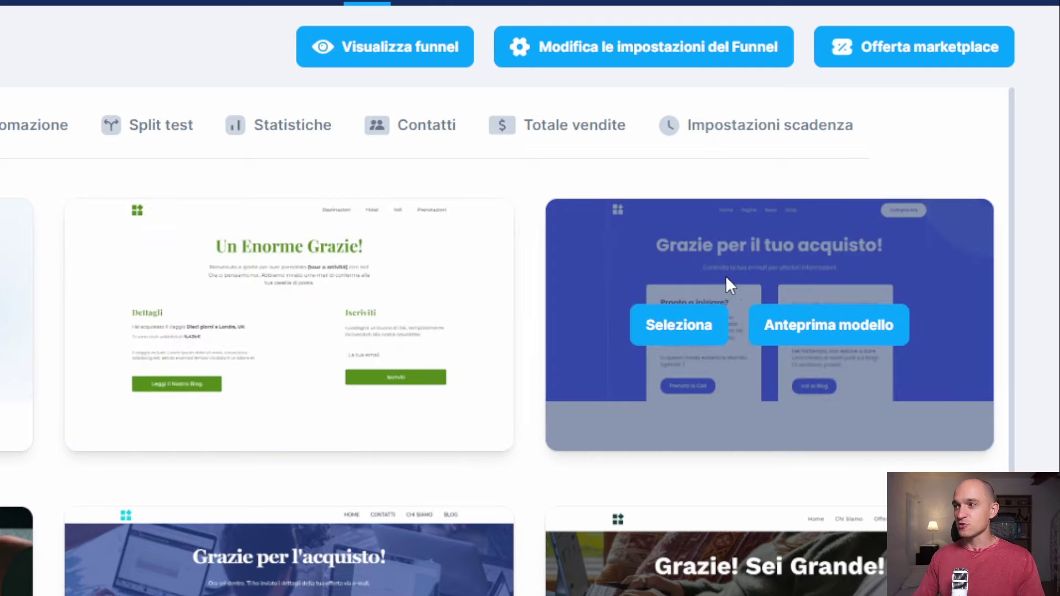
pyautogui.click(681, 324)
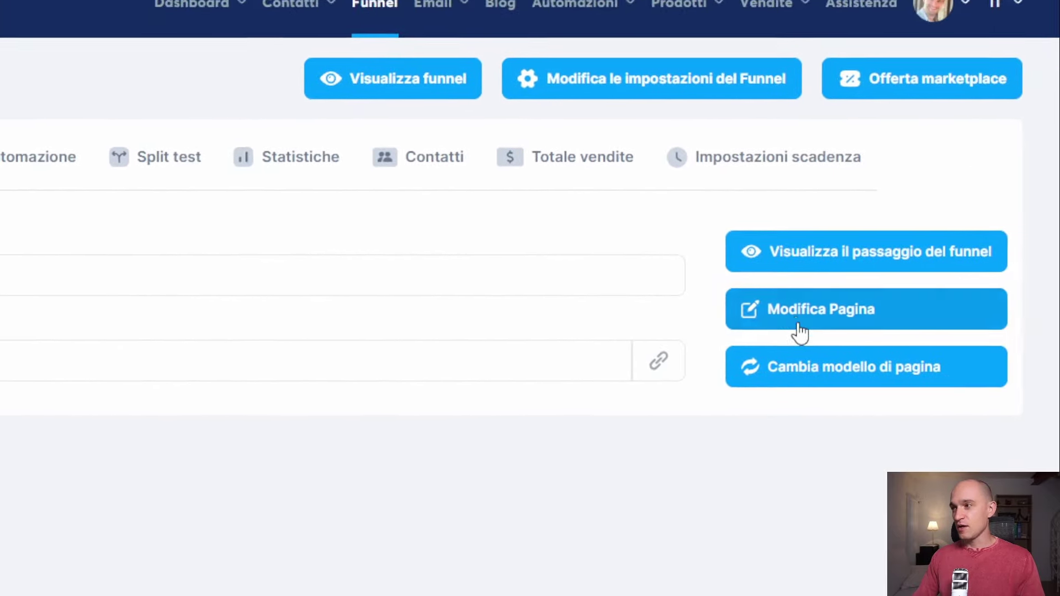
pyautogui.click(783, 310)
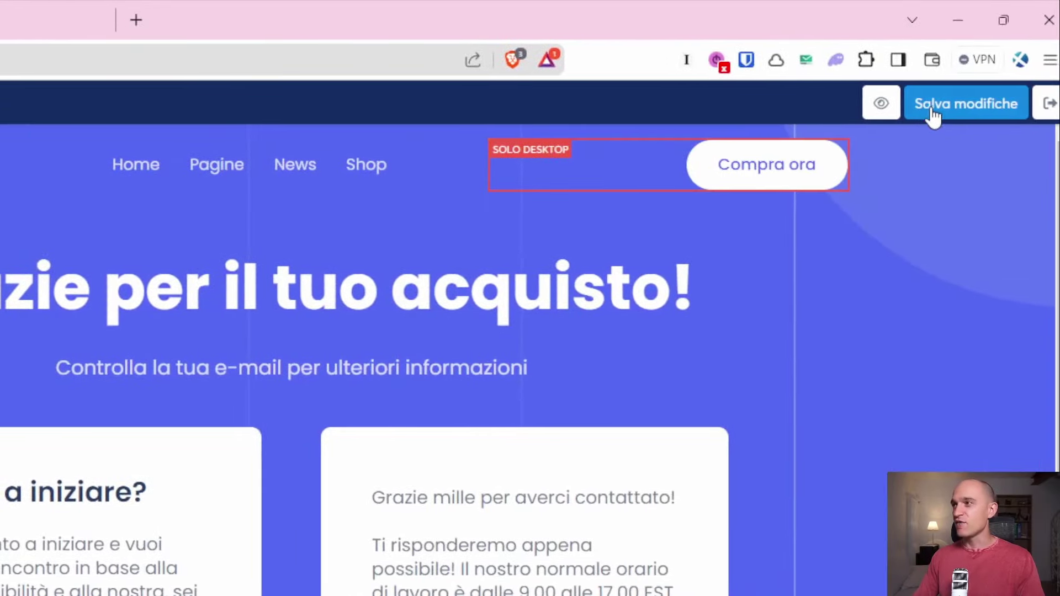
pyautogui.click(933, 114)
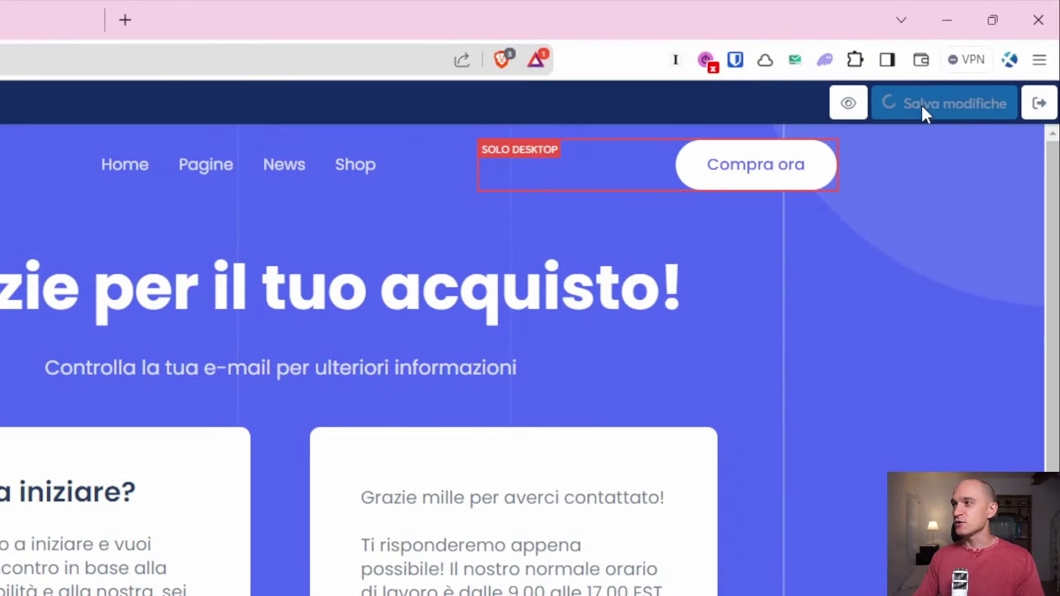
pyautogui.click(1039, 110)
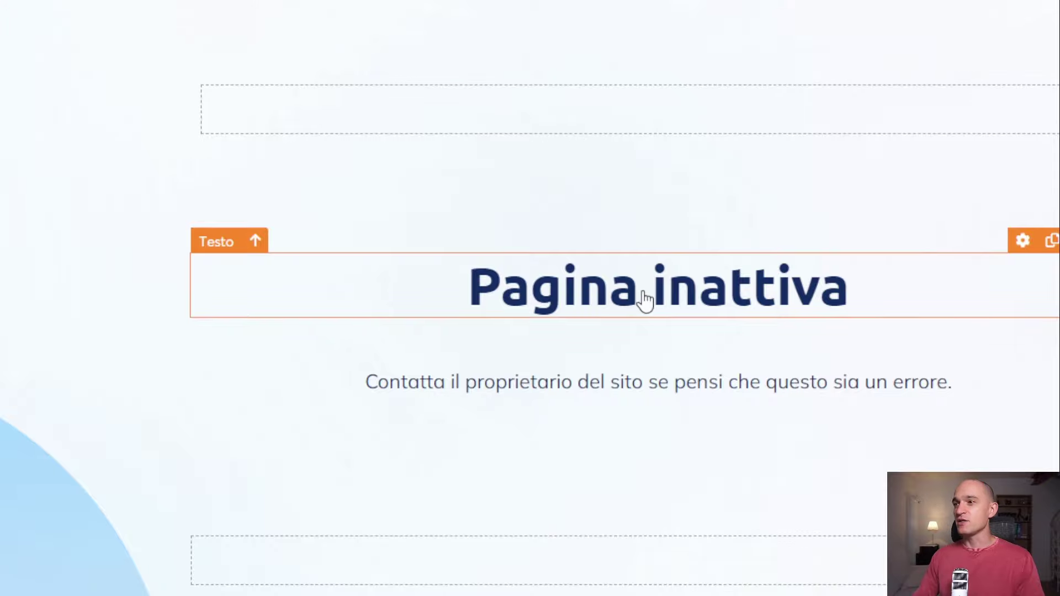
# Save the Pagina inattiva page and leave its editor.
pyautogui.click(935, 111)
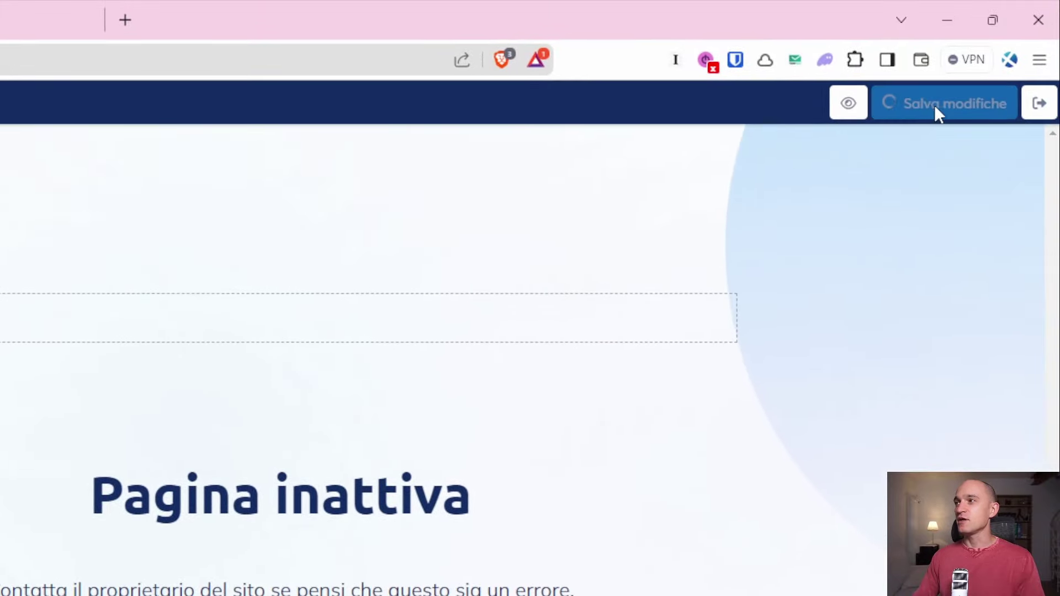
pyautogui.click(1039, 110)
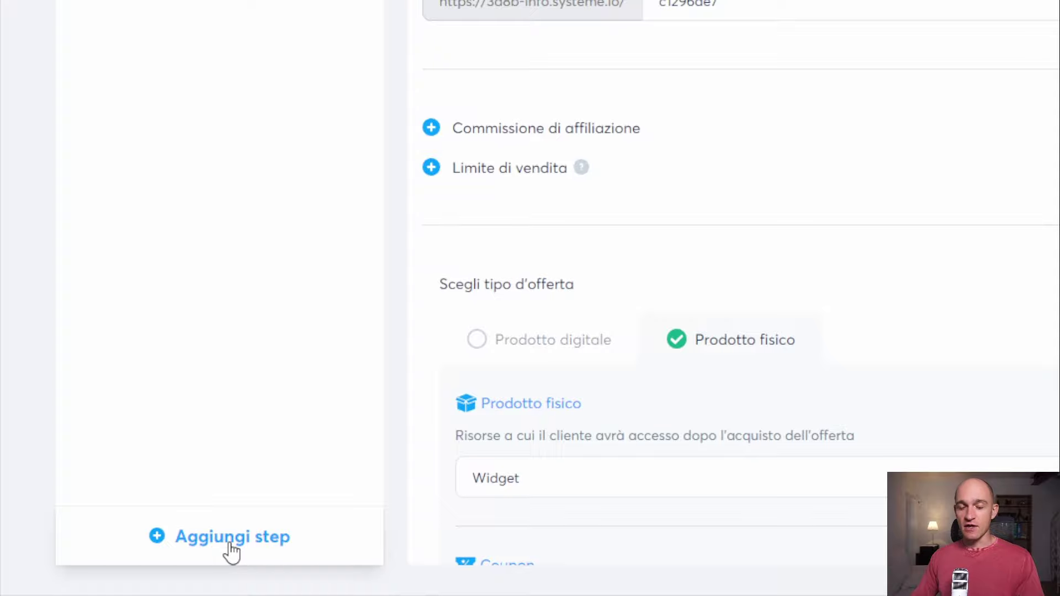
# Add a funnel step named "Lista d'attesa" of the type Squeeze page and save it.
pyautogui.click(232, 544)
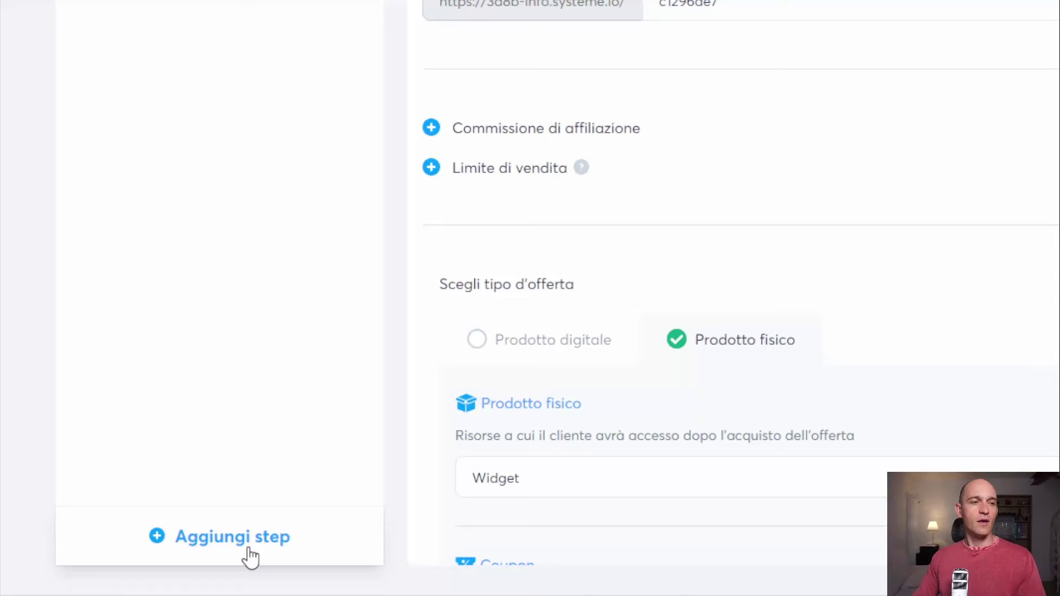
pyautogui.click(247, 546)
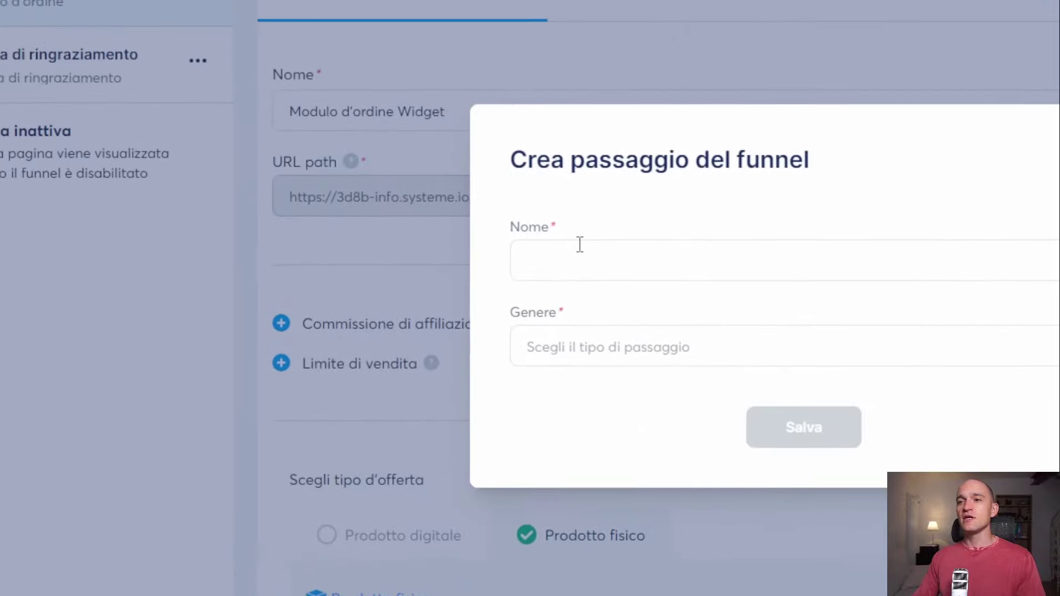
pyautogui.click(587, 259)
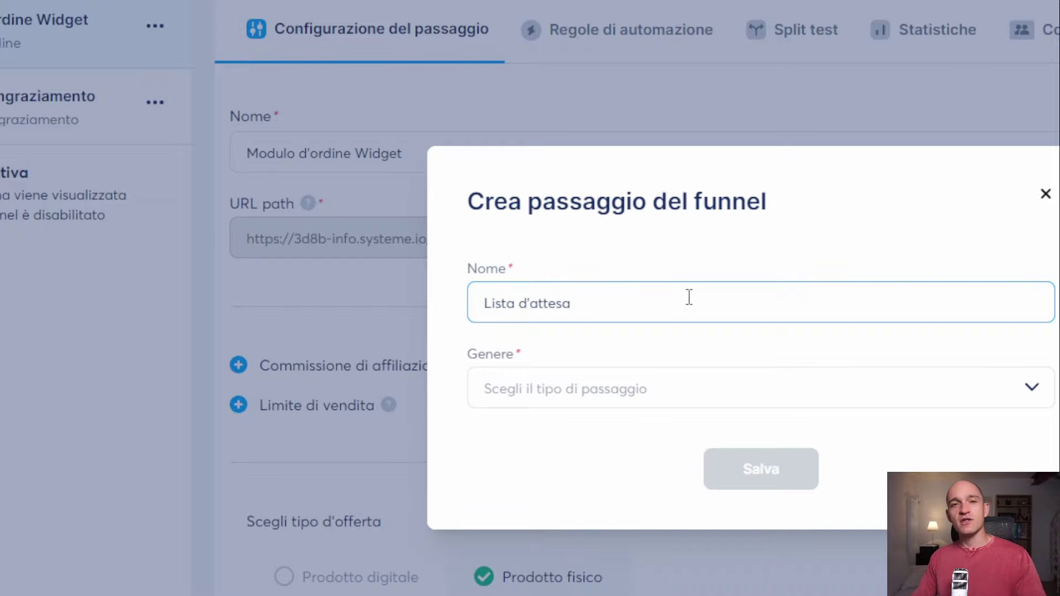
pyautogui.click(685, 386)
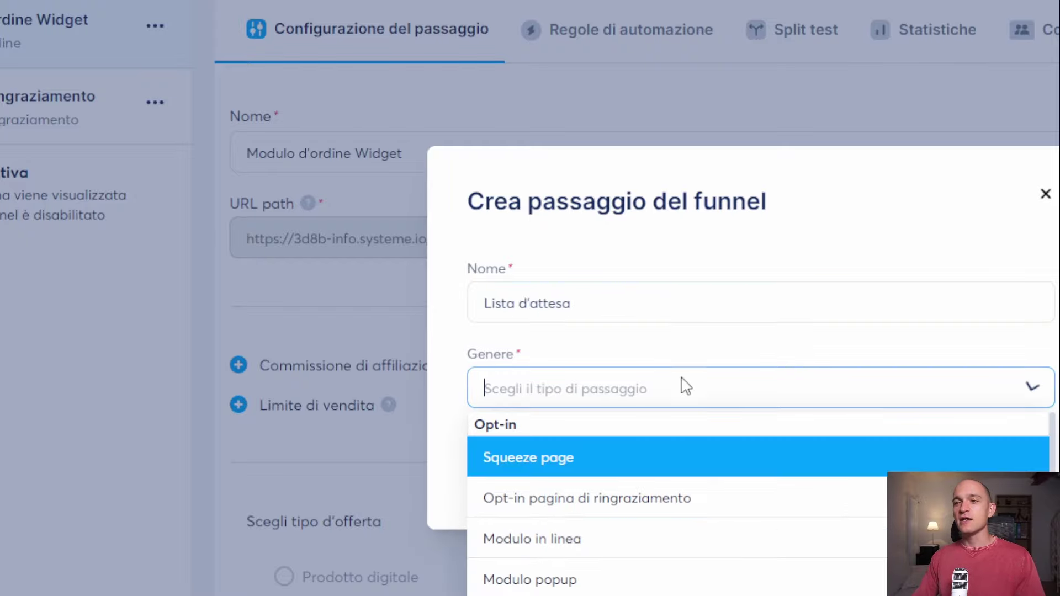
pyautogui.click(646, 453)
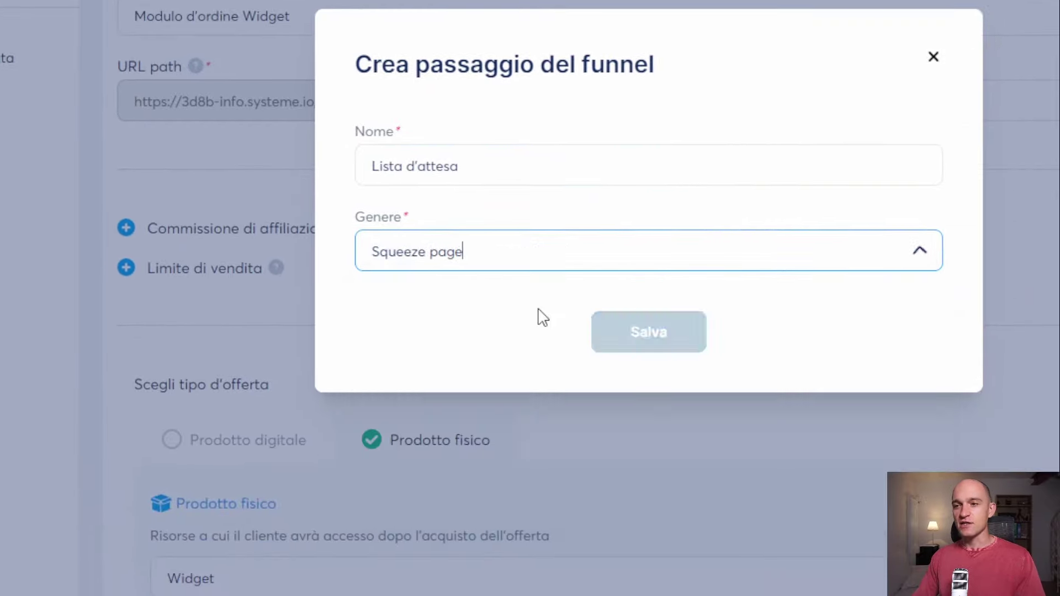
pyautogui.click(502, 255)
pyautogui.click(731, 379)
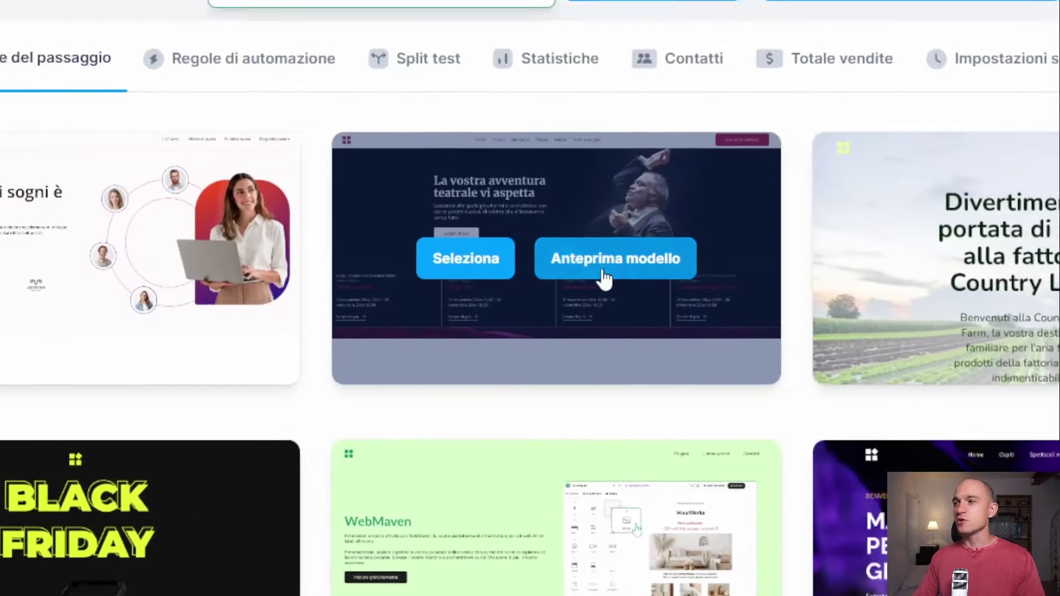
# Show 30 templates per page and browse the squeeze page templates for one that suits the Lista d'attesa step.
pyautogui.scroll(-3, 1055, 226)
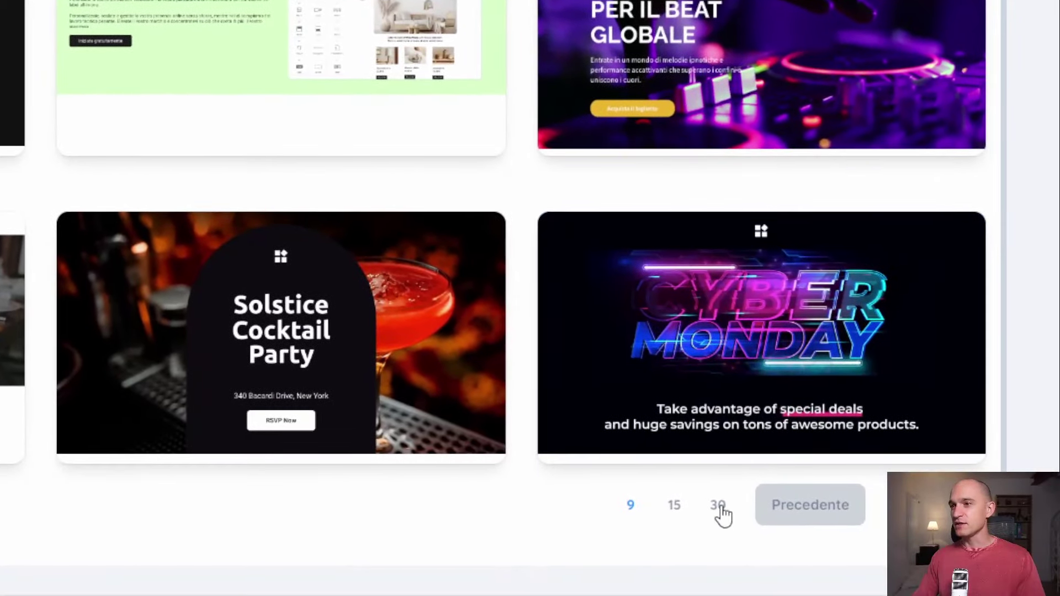
pyautogui.click(719, 505)
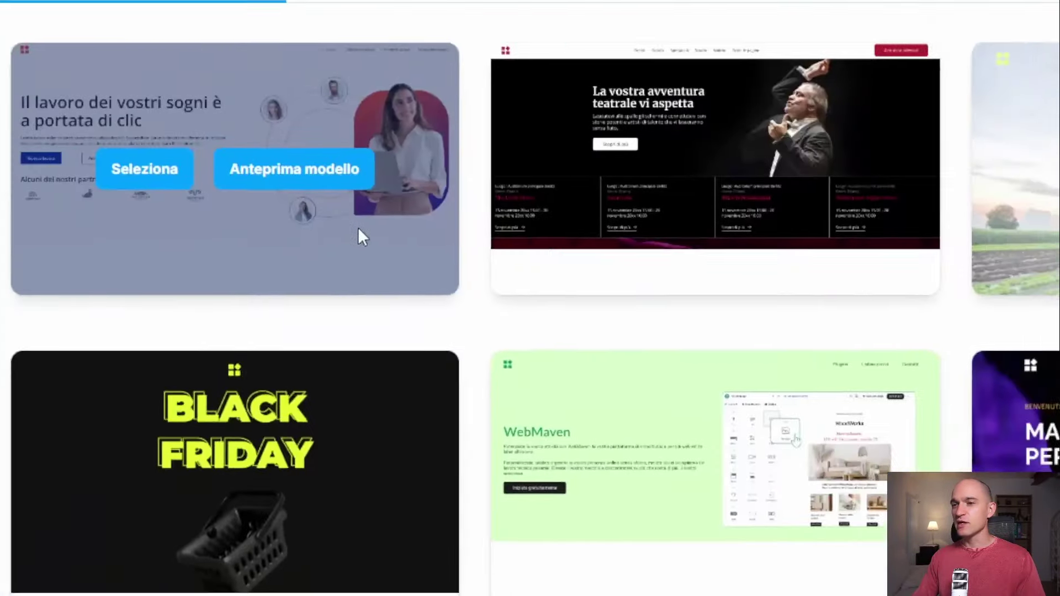
pyautogui.scroll(-5, 575, 320)
pyautogui.scroll(-5, 540, 298)
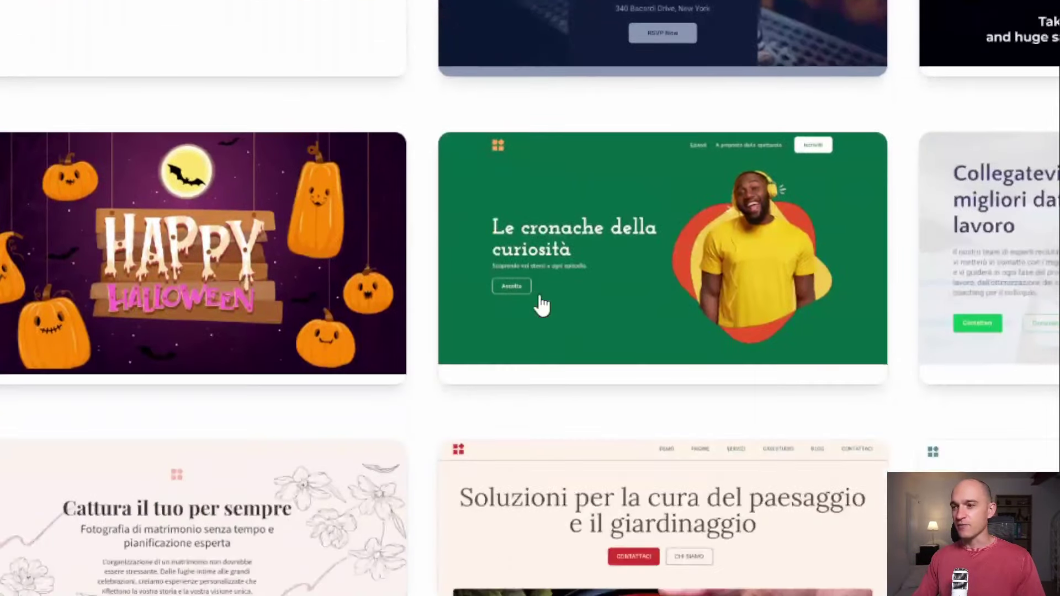
pyautogui.scroll(12, 538, 292)
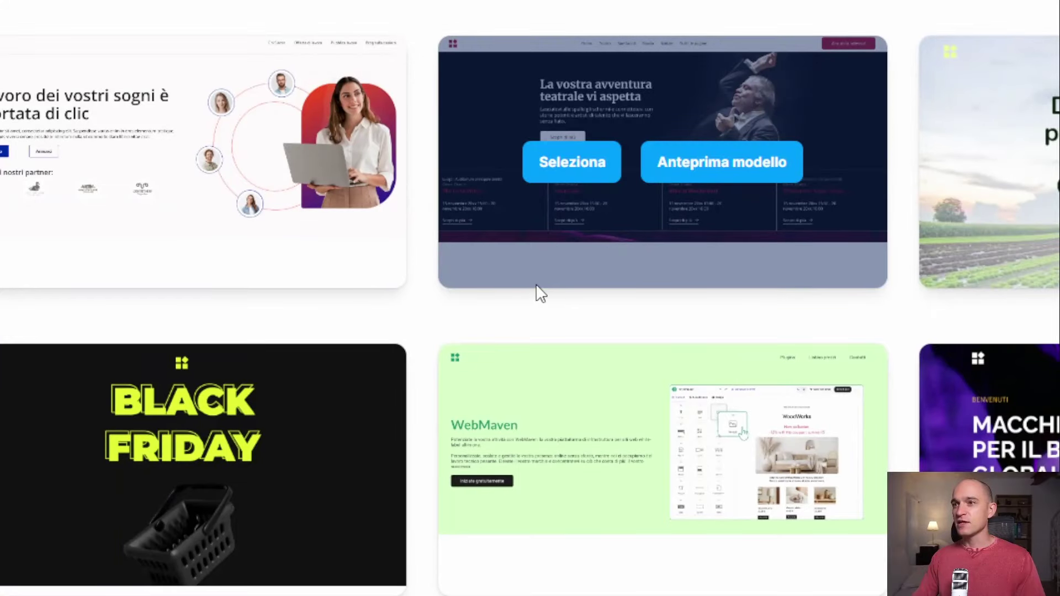
pyautogui.scroll(-10, 693, 314)
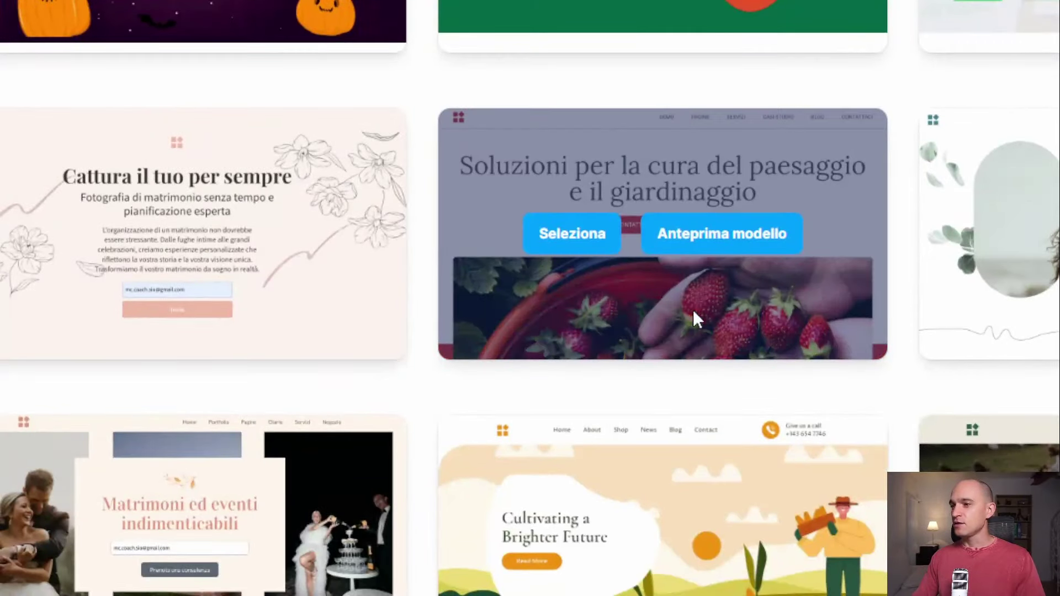
pyautogui.scroll(-15, 694, 311)
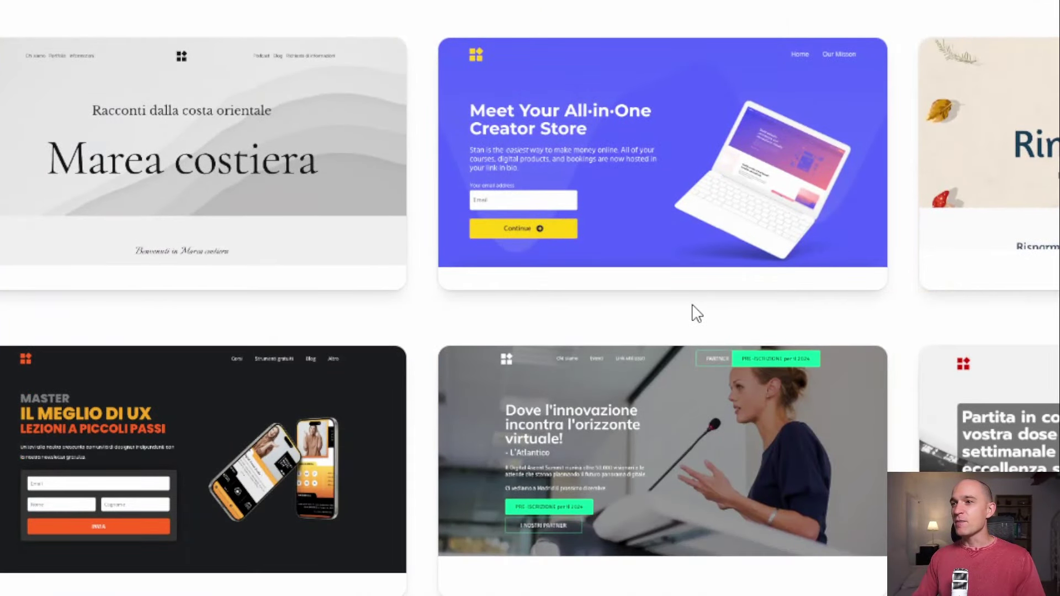
pyautogui.moveTo(595, 216)
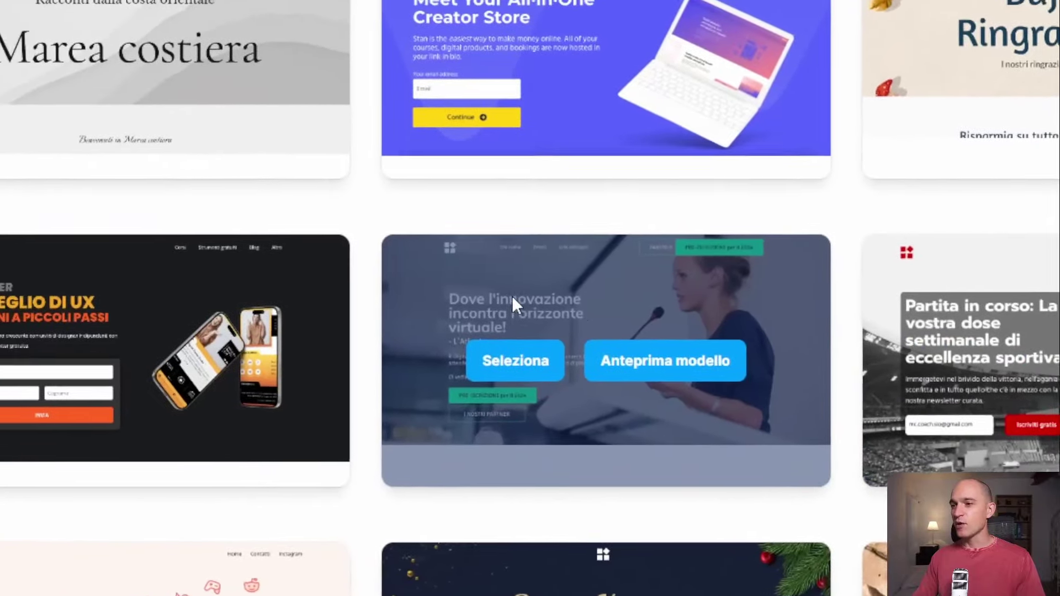
pyautogui.moveTo(109, 361)
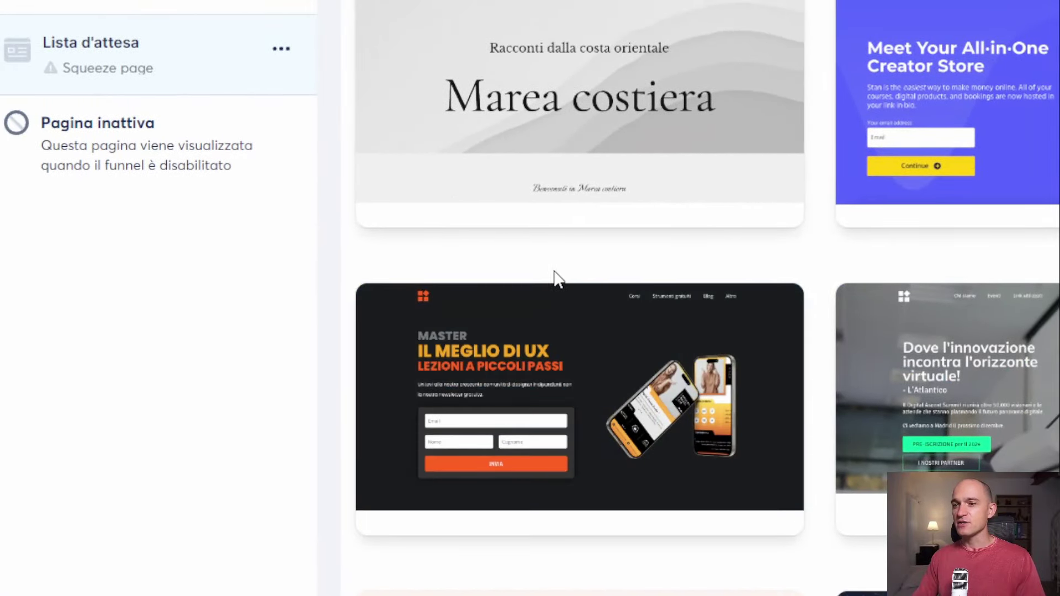
pyautogui.scroll(-5, 557, 279)
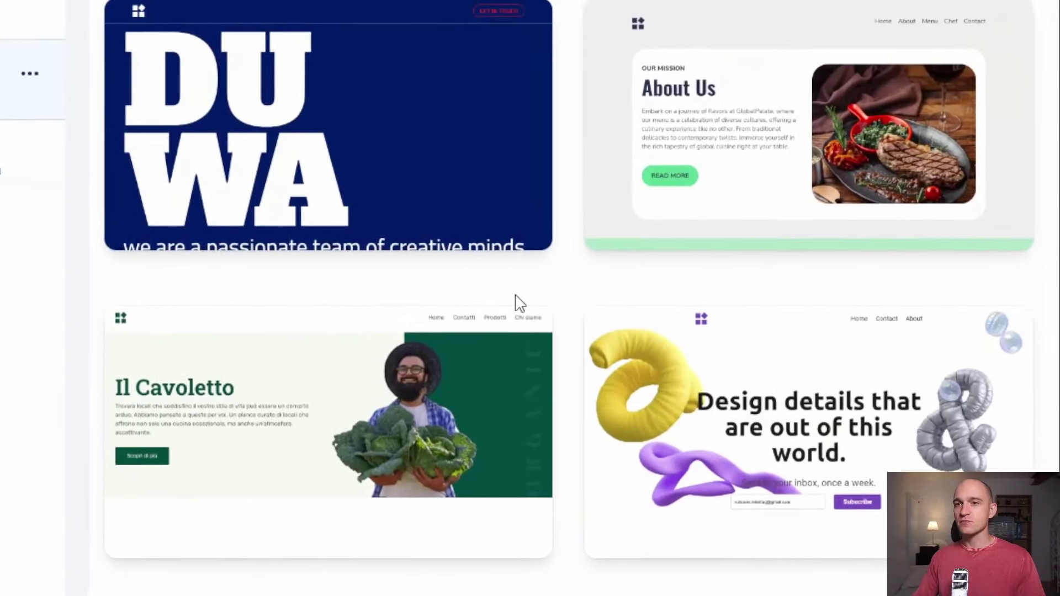
pyautogui.scroll(-5, 466, 315)
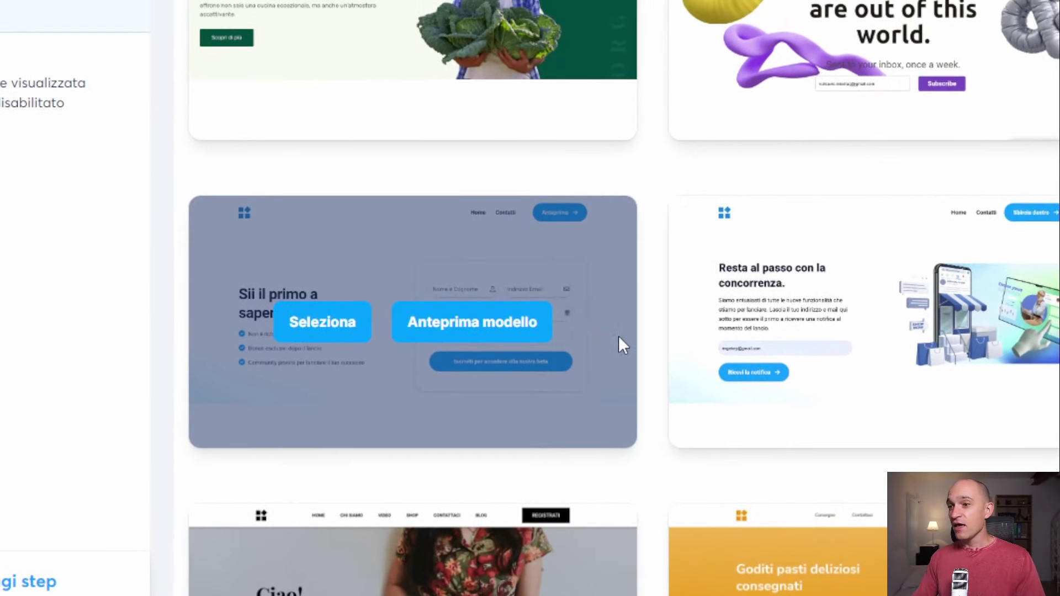
pyautogui.scroll(-15, 554, 314)
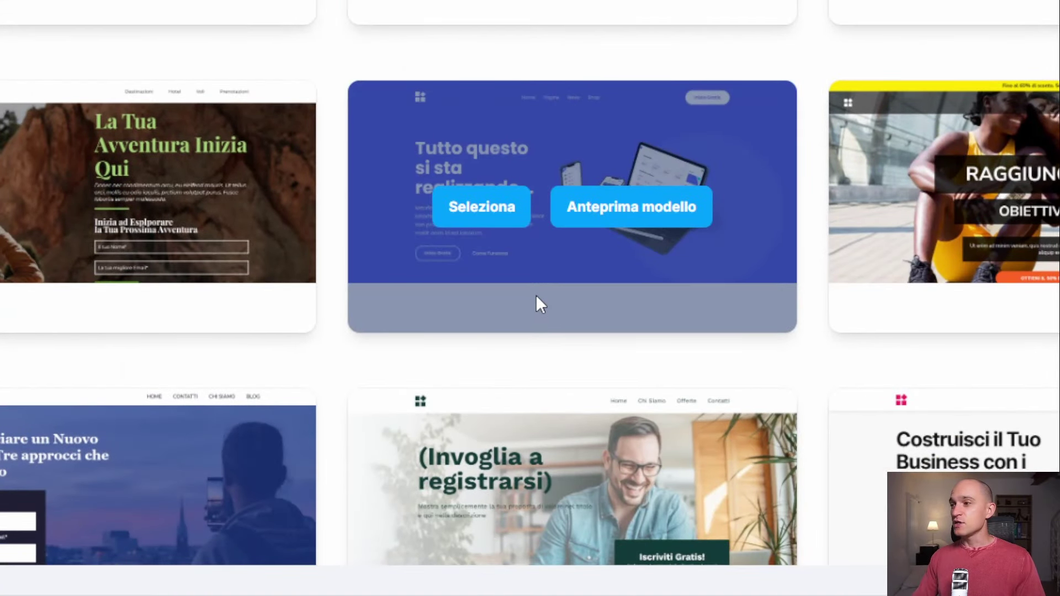
pyautogui.scroll(-3, 535, 292)
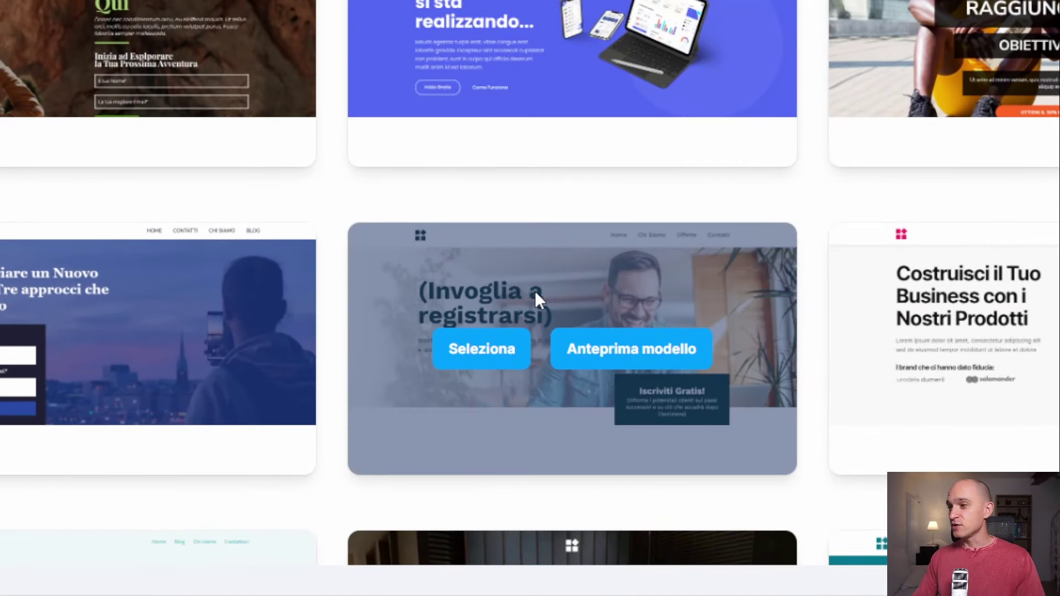
pyautogui.scroll(-15, 535, 290)
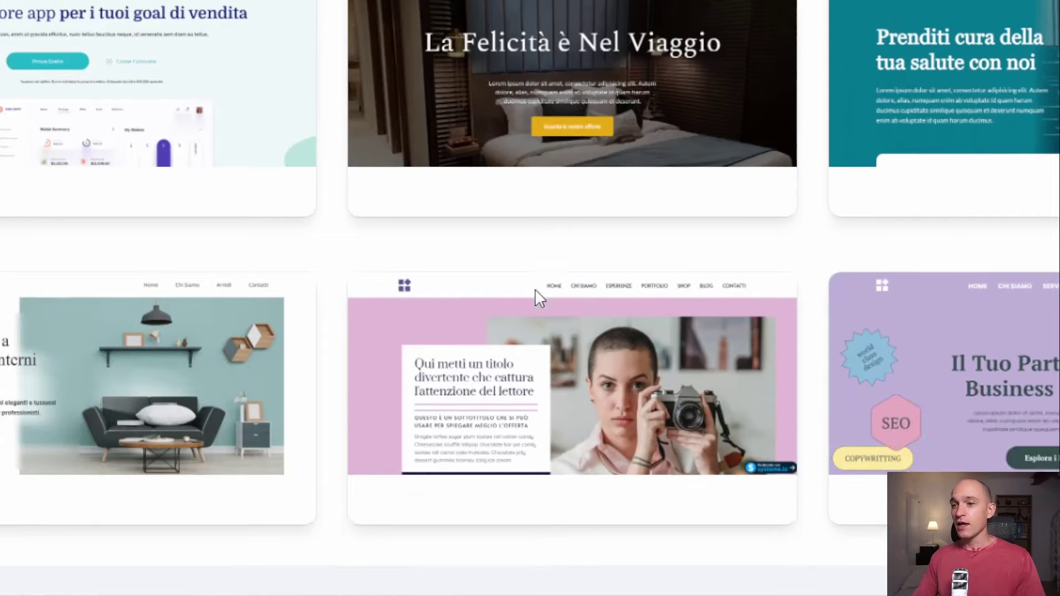
pyautogui.scroll(-2, 539, 298)
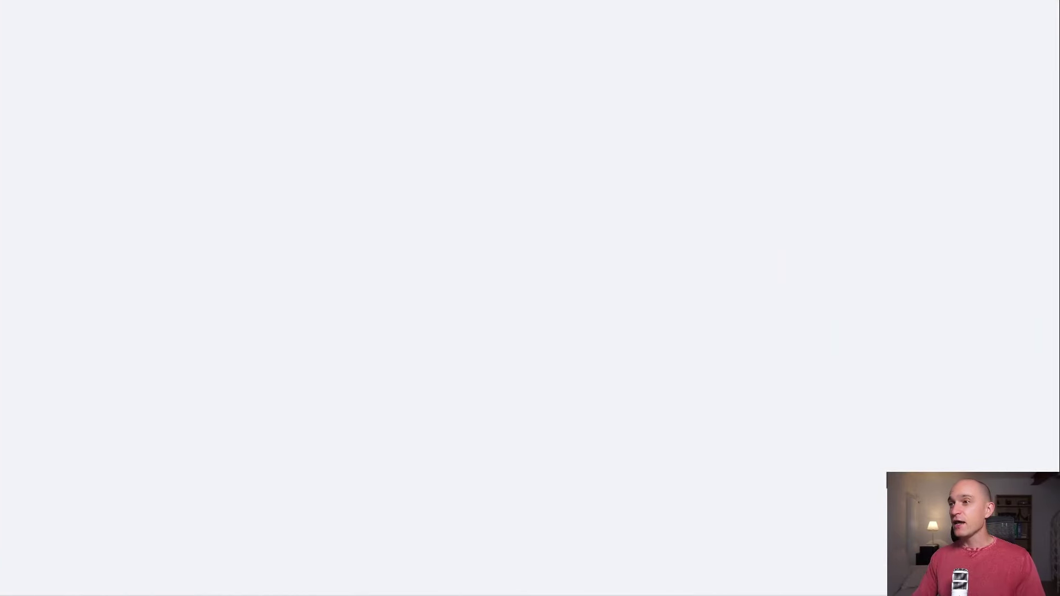
pyautogui.scroll(-12, 420, 283)
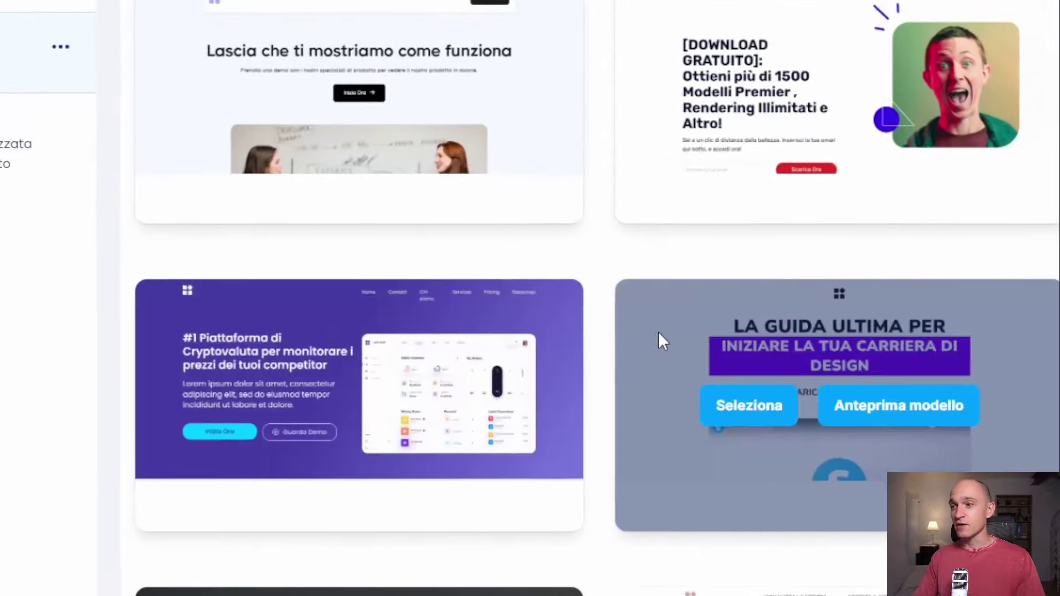
pyautogui.scroll(-10, 540, 281)
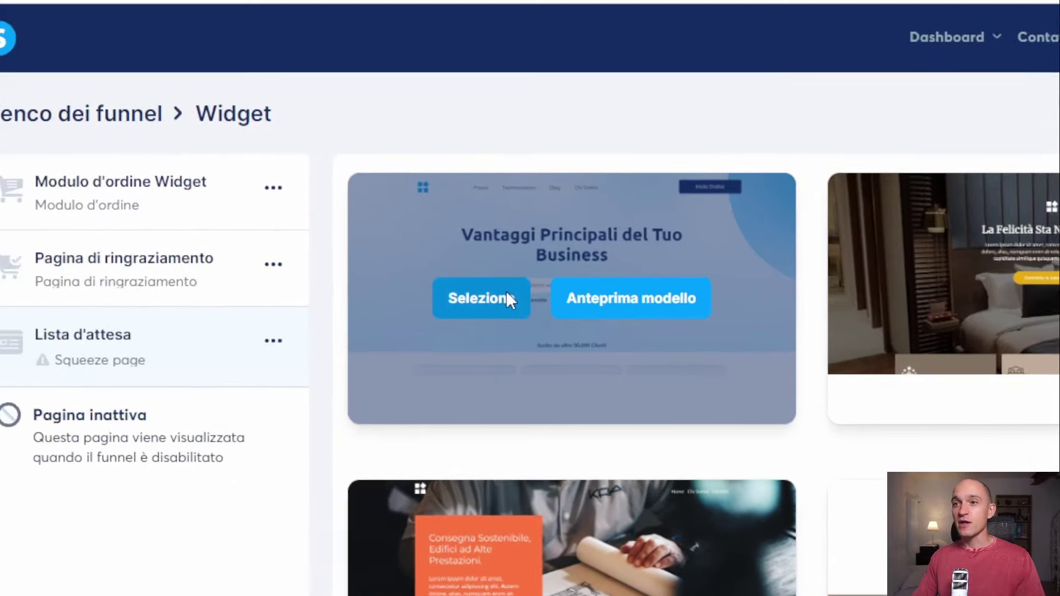
# Apply the "Vantaggi Principali del Tuo Business" template to the Lista d'attesa step, review its page in the editor and leave the editor.
pyautogui.click(259, 218)
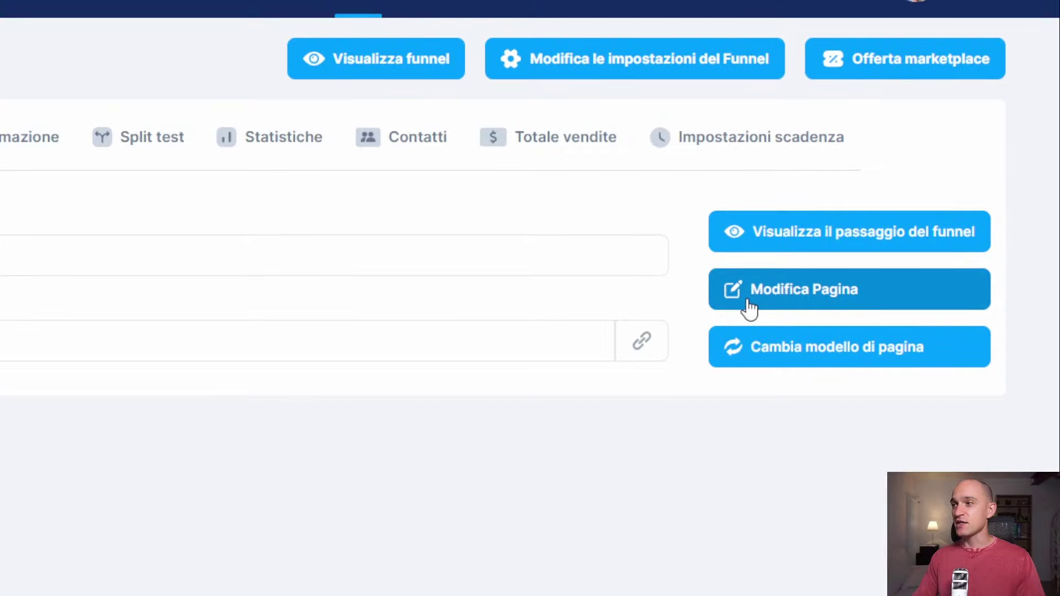
pyautogui.click(750, 309)
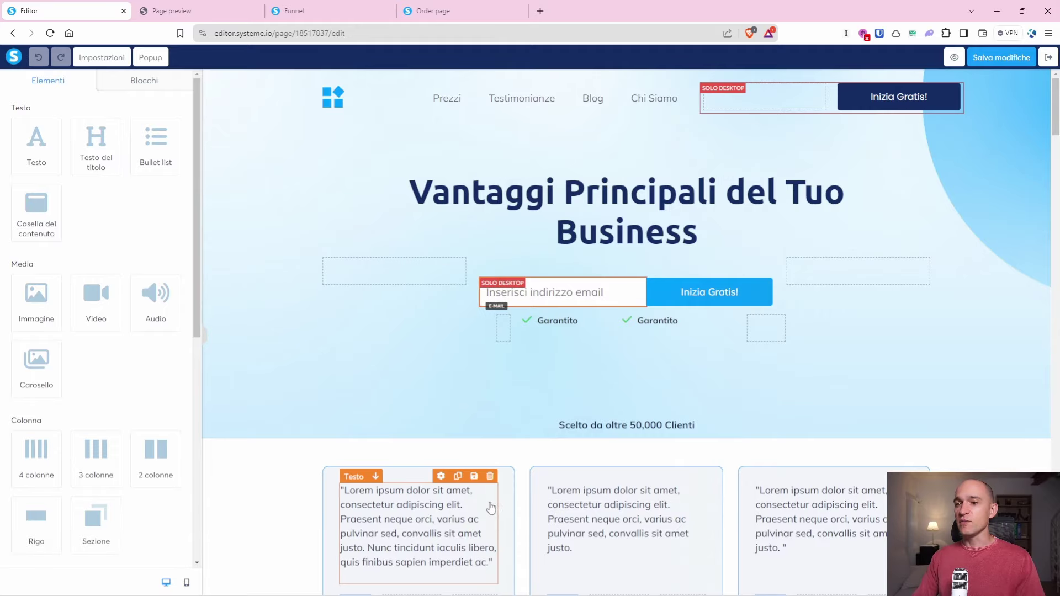
pyautogui.scroll(-15, 489, 500)
pyautogui.scroll(-20, 489, 472)
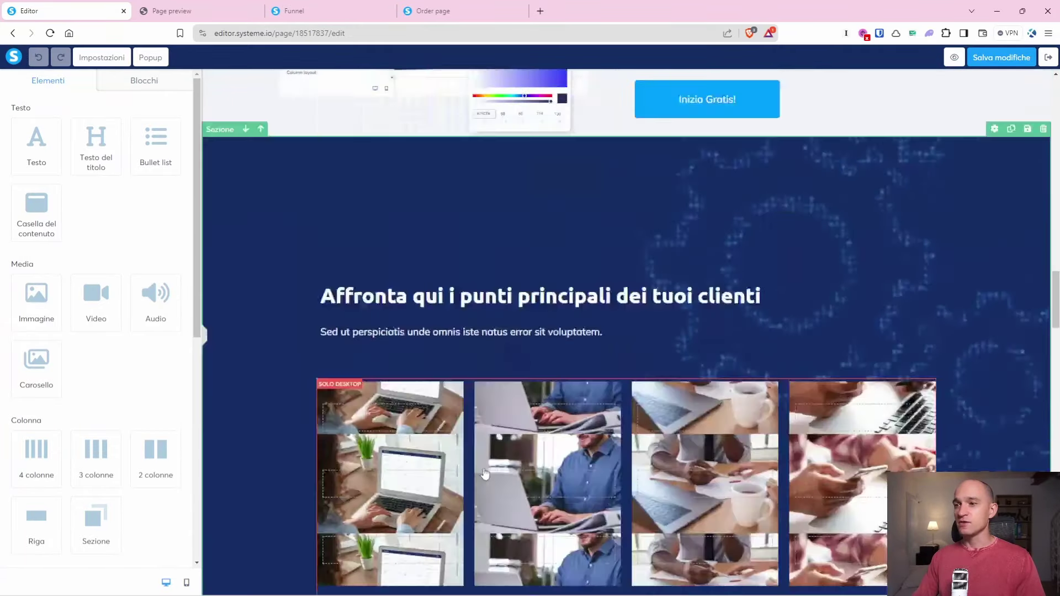
pyautogui.scroll(-8, 485, 475)
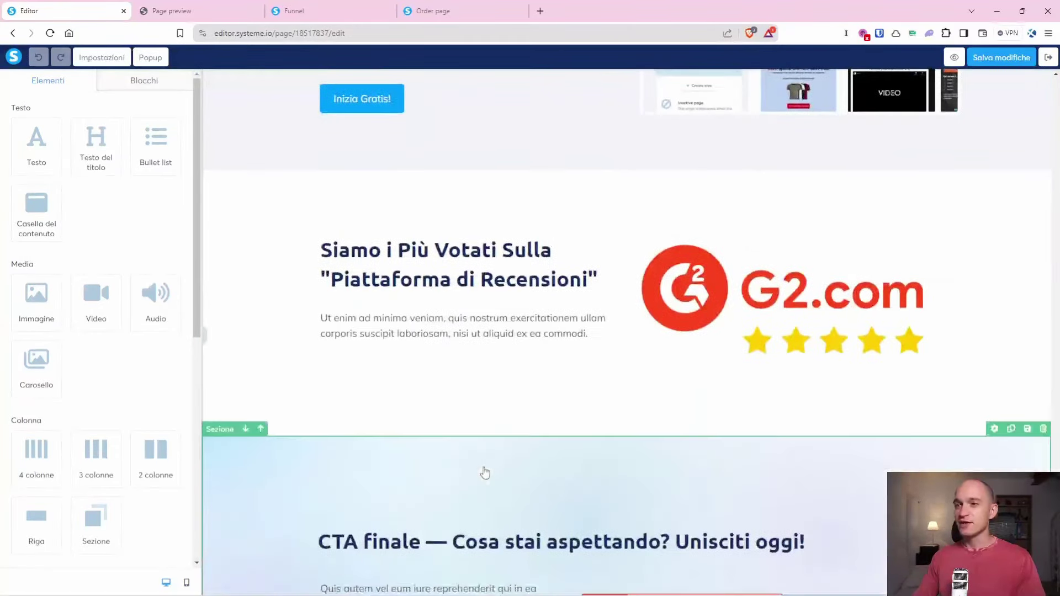
pyautogui.scroll(15, 483, 473)
pyautogui.scroll(20, 482, 458)
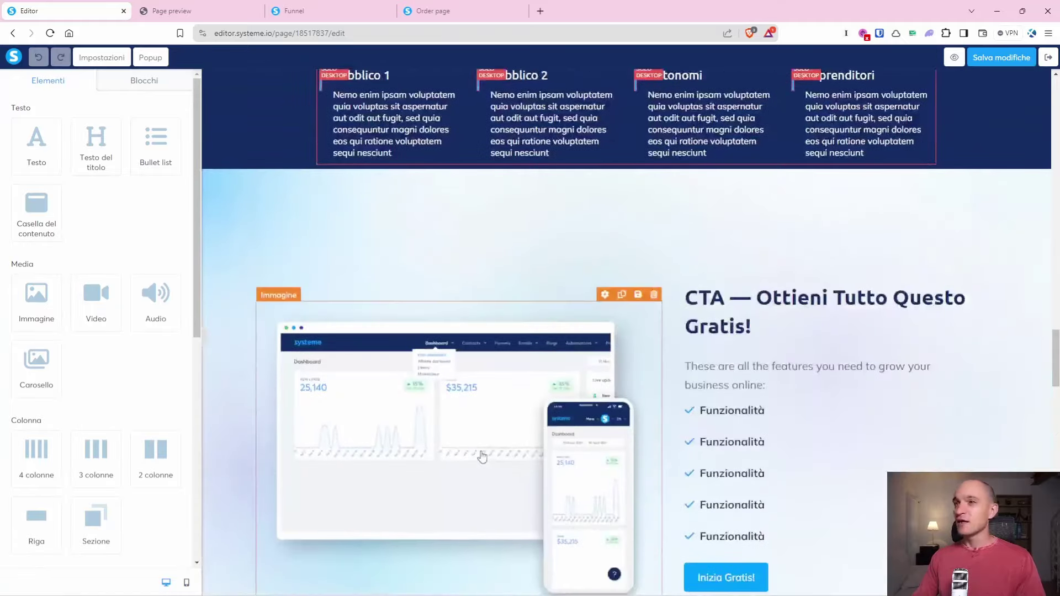
pyautogui.scroll(10, 483, 449)
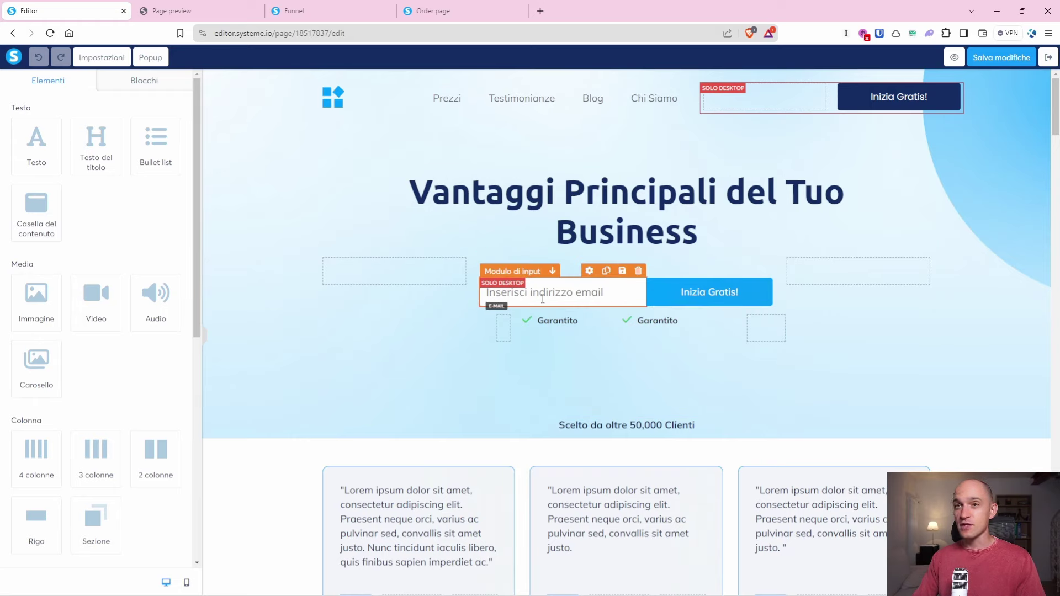
pyautogui.click(1047, 58)
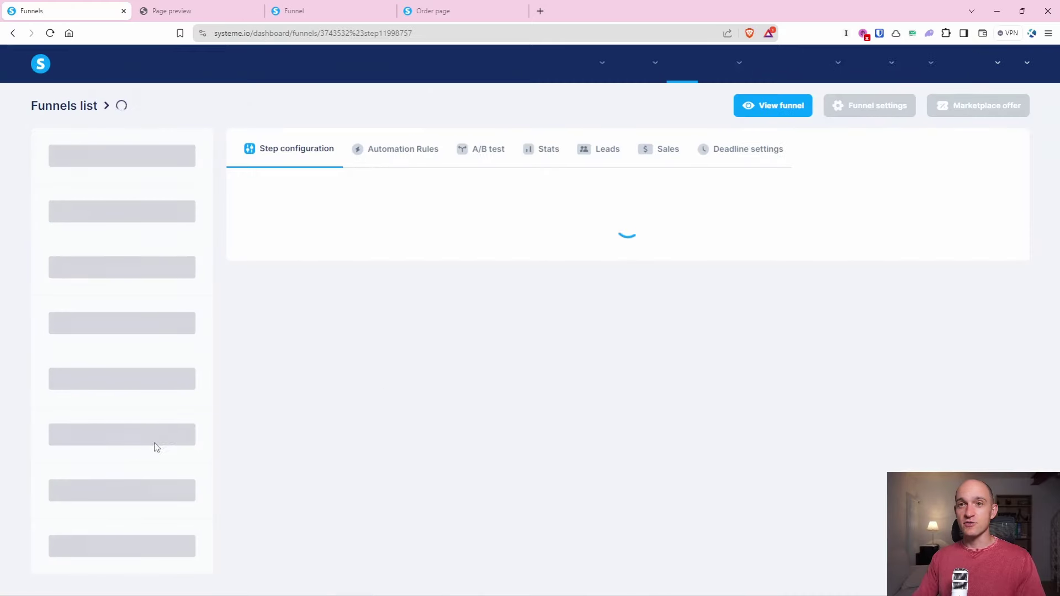
# Add a funnel step named "Lista d'attesa da zero" of the type Squeeze page and save it.
pyautogui.click(122, 564)
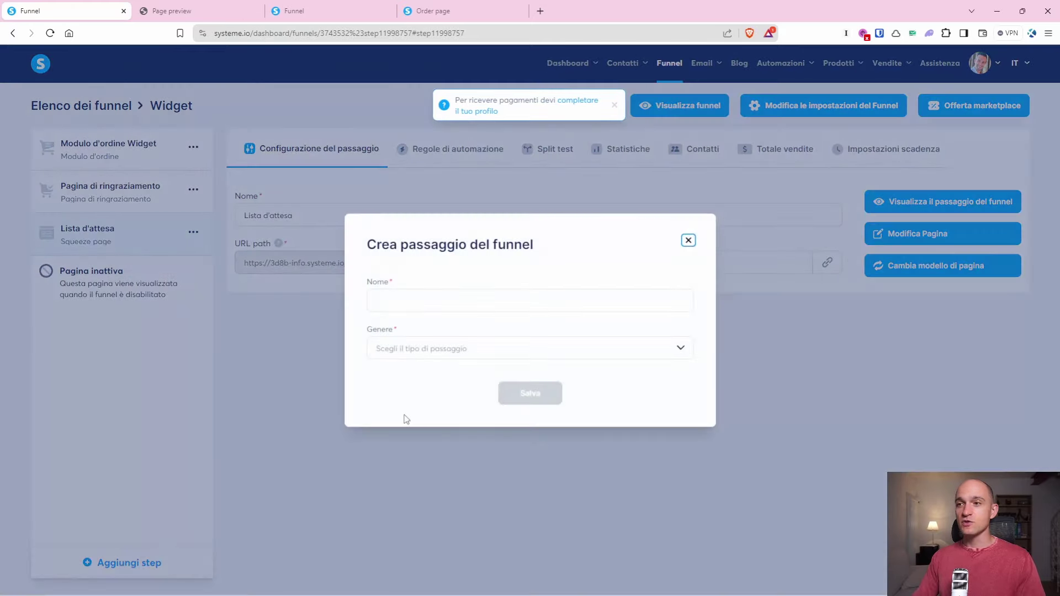
pyautogui.click(439, 300)
pyautogui.write("Lista d'attesa")
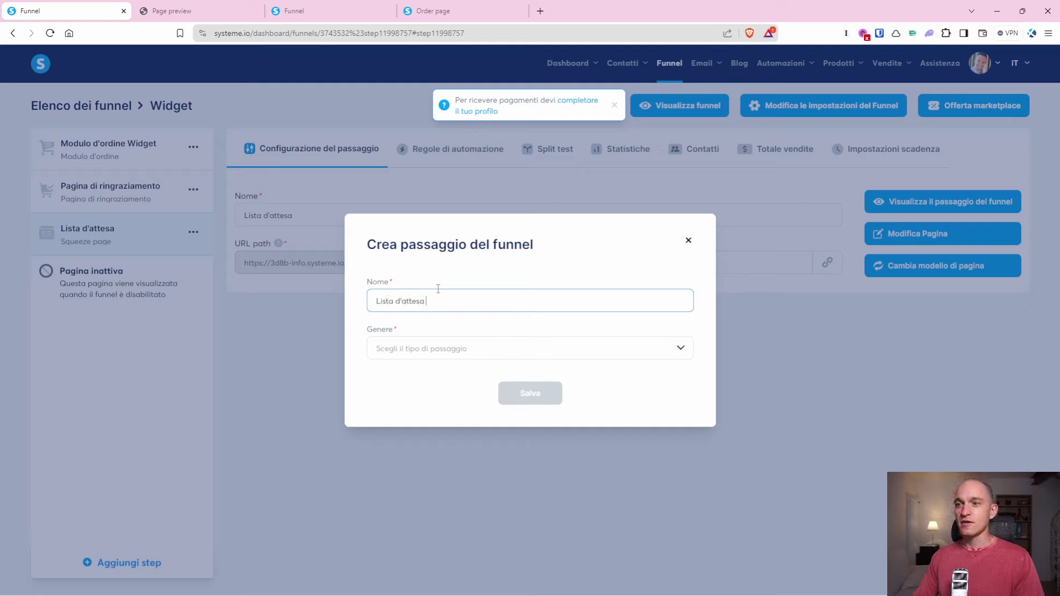
pyautogui.write(' da zero')
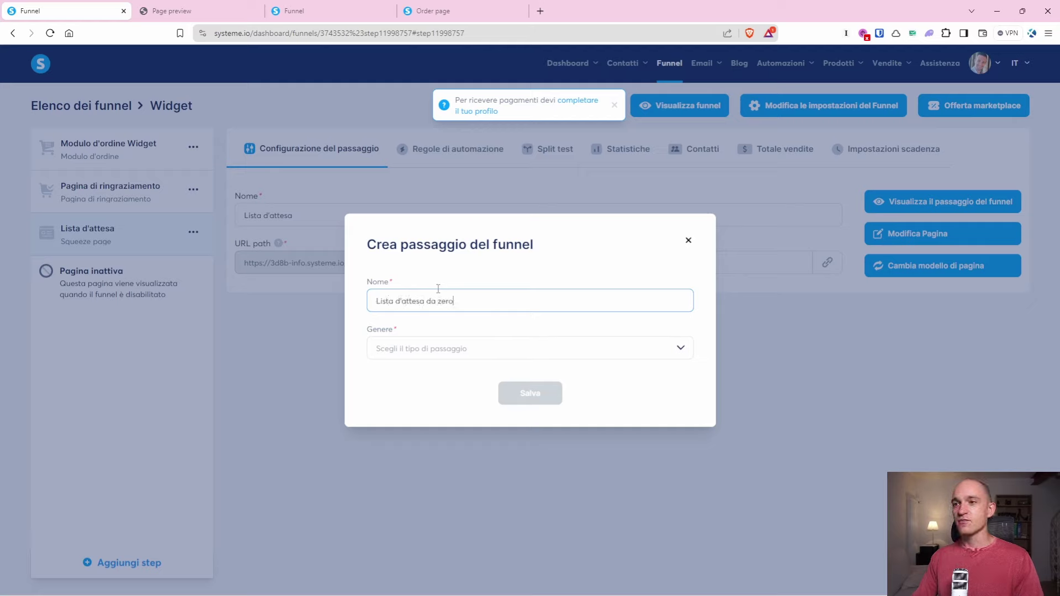
pyautogui.click(432, 349)
pyautogui.scroll(-1, 456, 412)
pyautogui.scroll(-5, 456, 412)
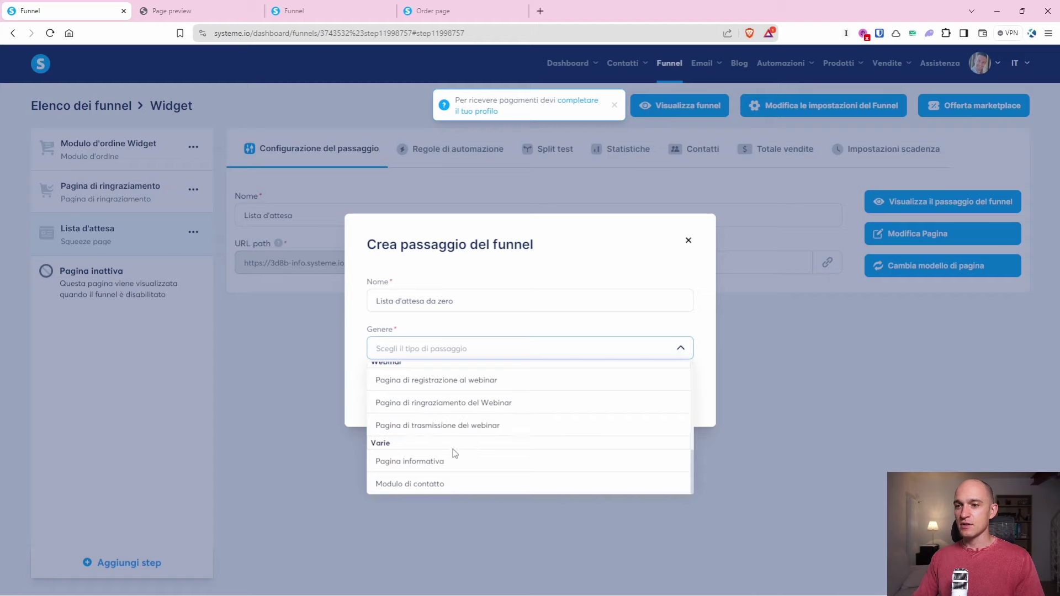
pyautogui.scroll(2, 456, 446)
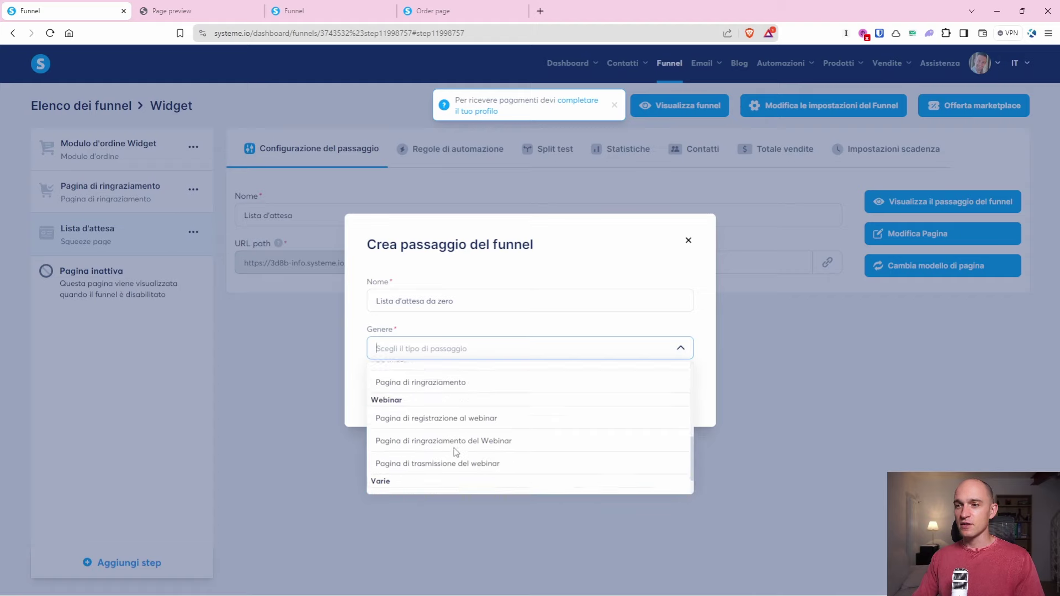
pyautogui.scroll(3, 456, 452)
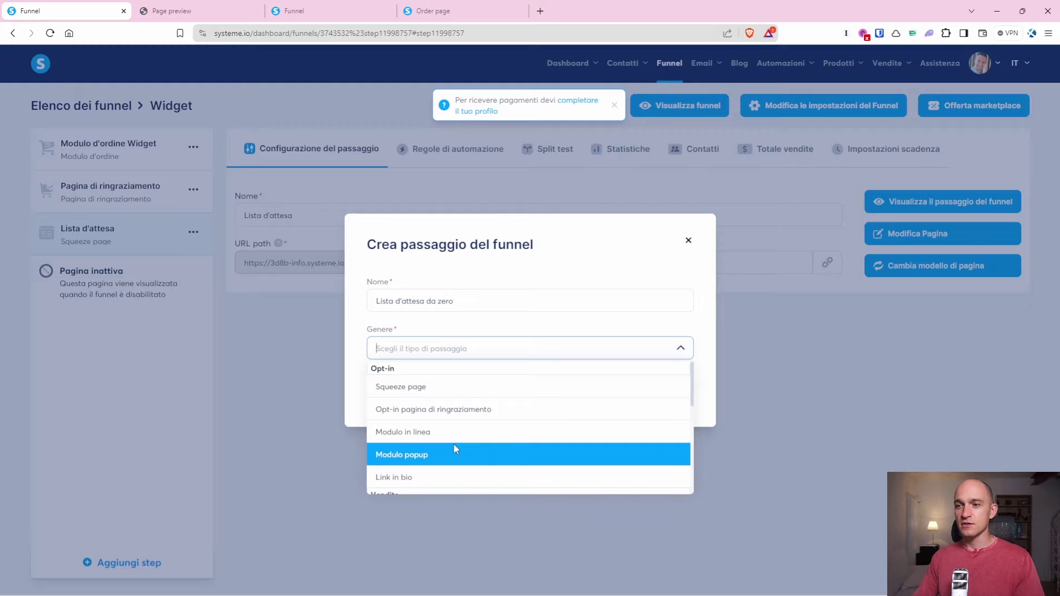
pyautogui.click(446, 385)
pyautogui.click(520, 394)
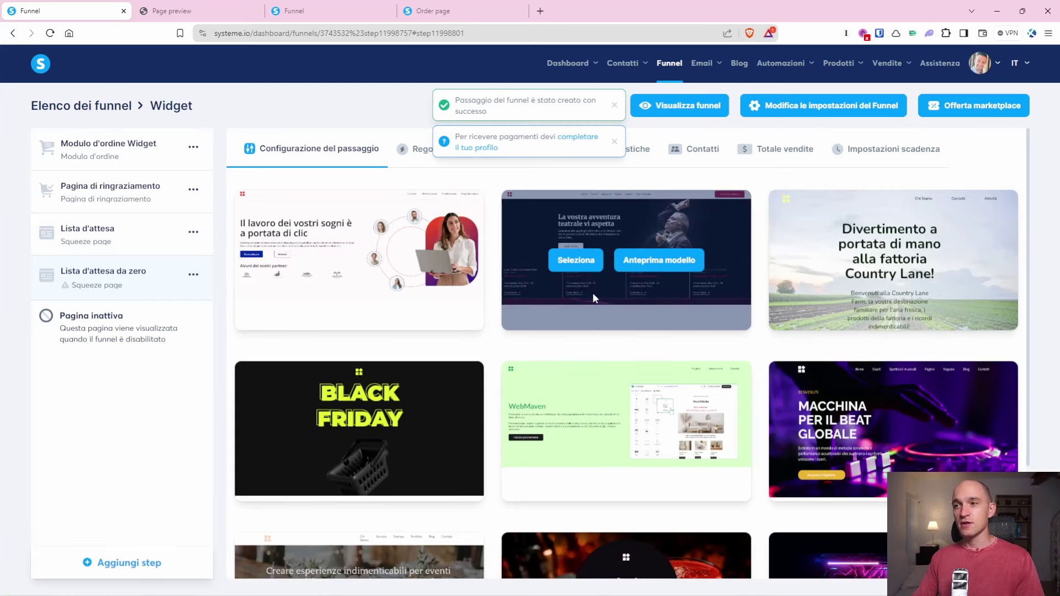
# Find and apply the "Sii il primo a sapere del lancio." template to the Lista d'attesa da zero step and open its page for editing.
pyautogui.scroll(-3, 824, 345)
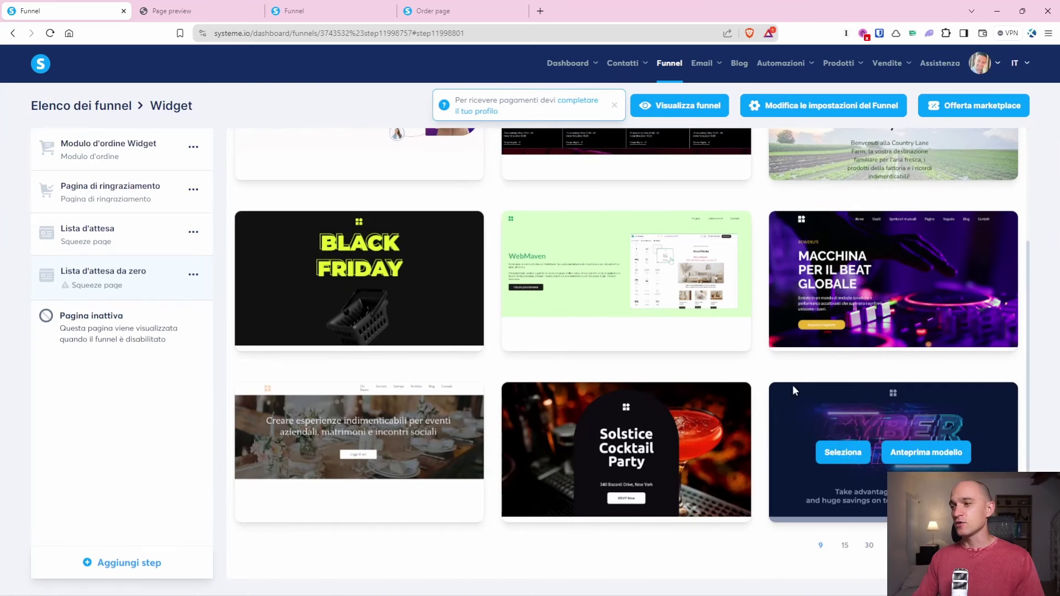
pyautogui.click(869, 546)
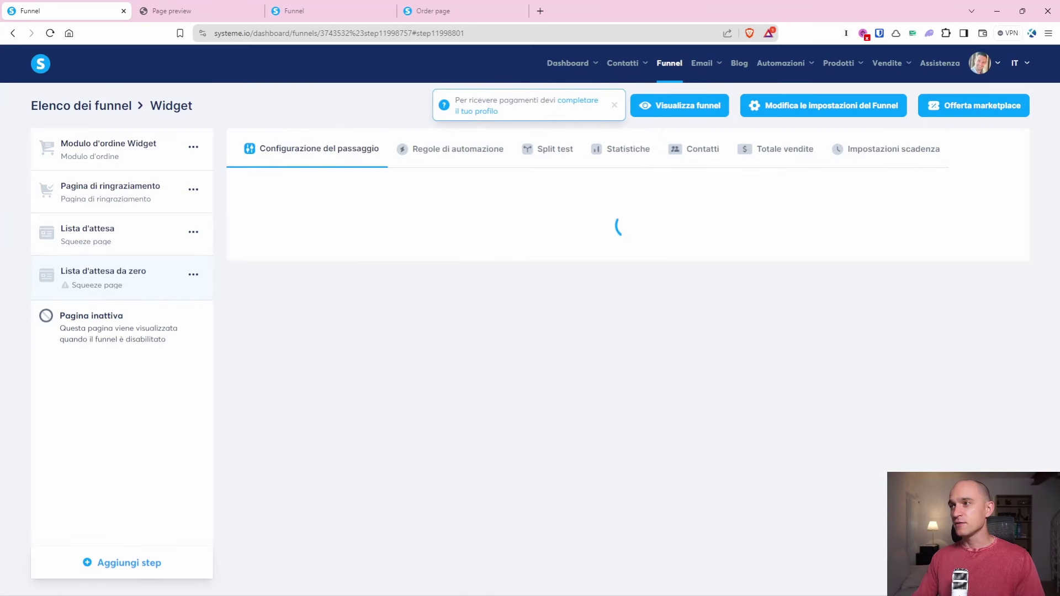
pyautogui.scroll(-20, 945, 445)
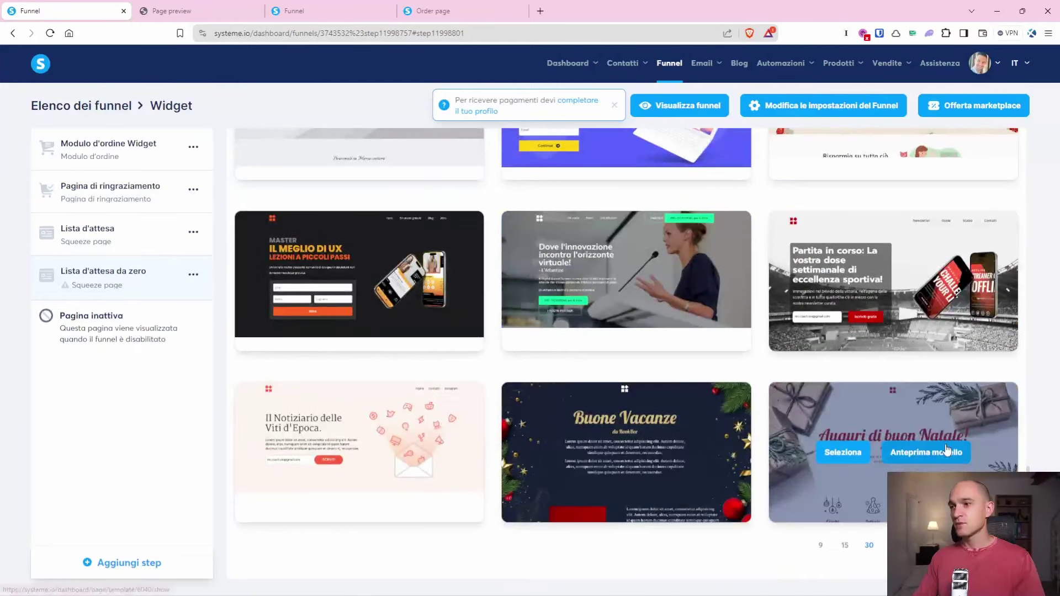
pyautogui.click(972, 545)
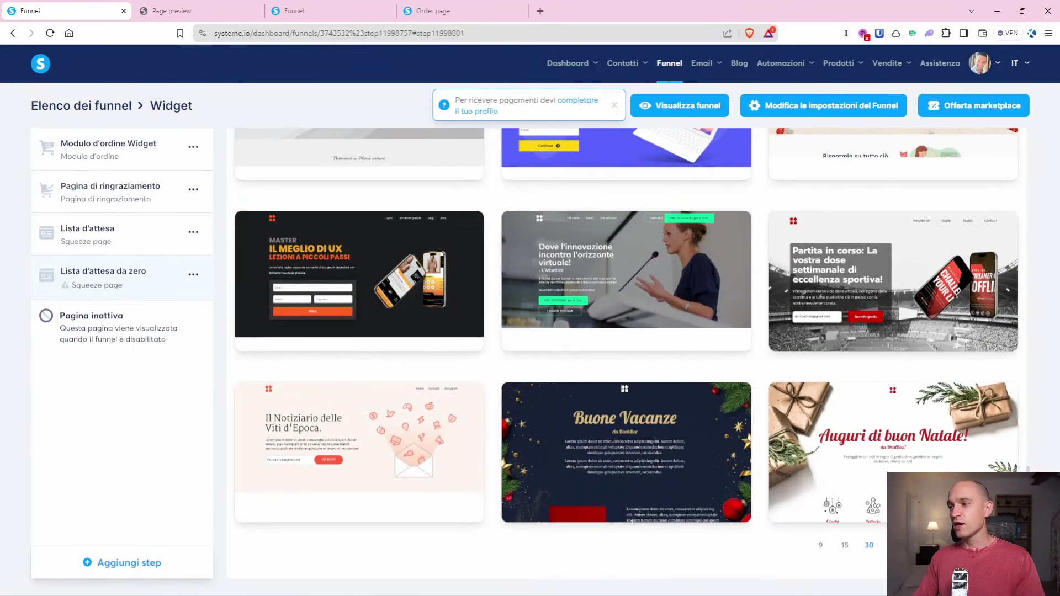
pyautogui.scroll(-6, 712, 397)
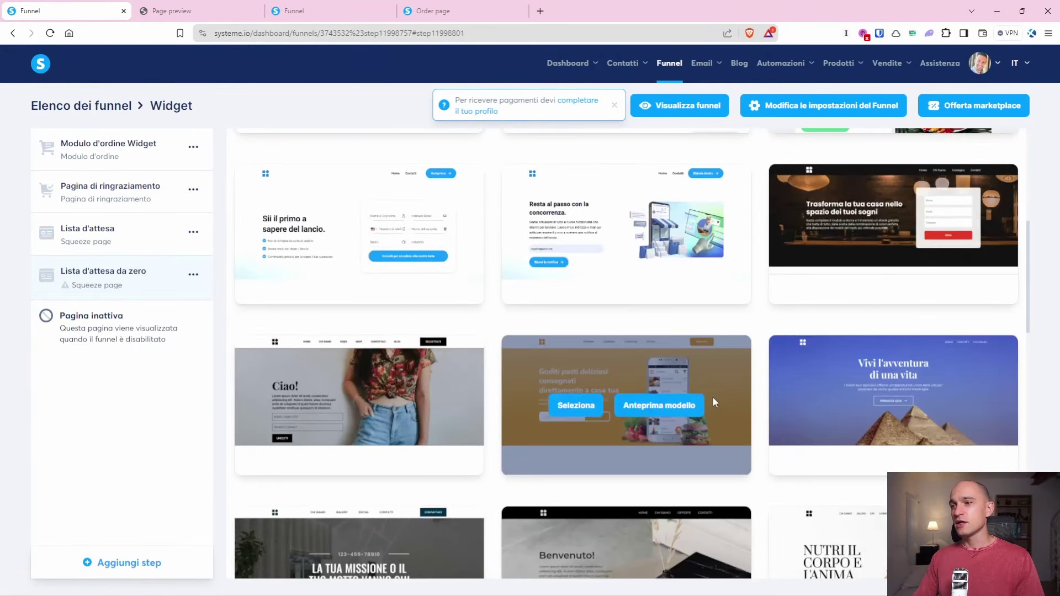
pyautogui.click(309, 234)
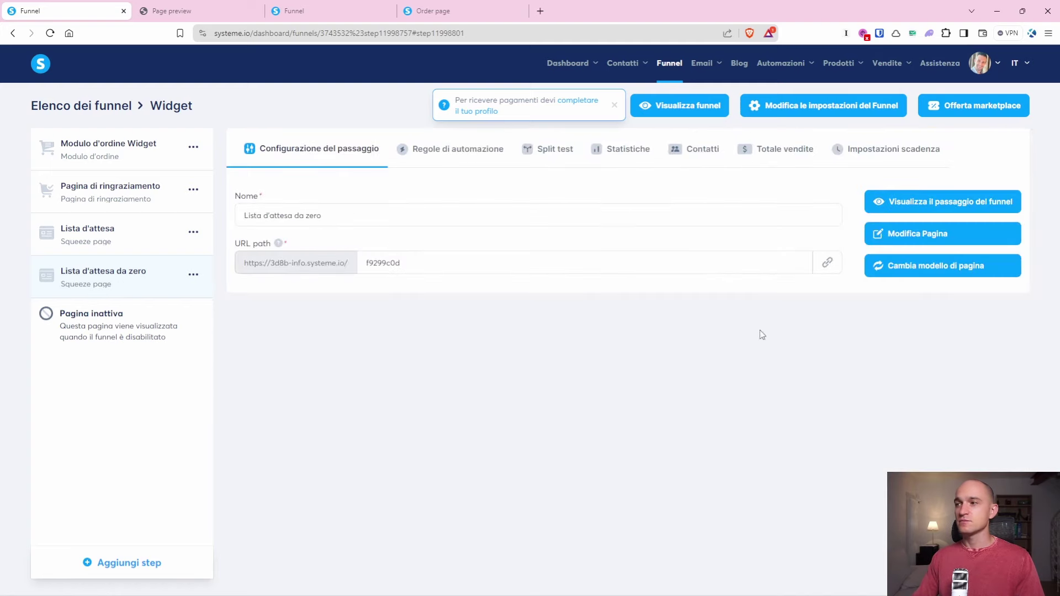
pyautogui.click(904, 235)
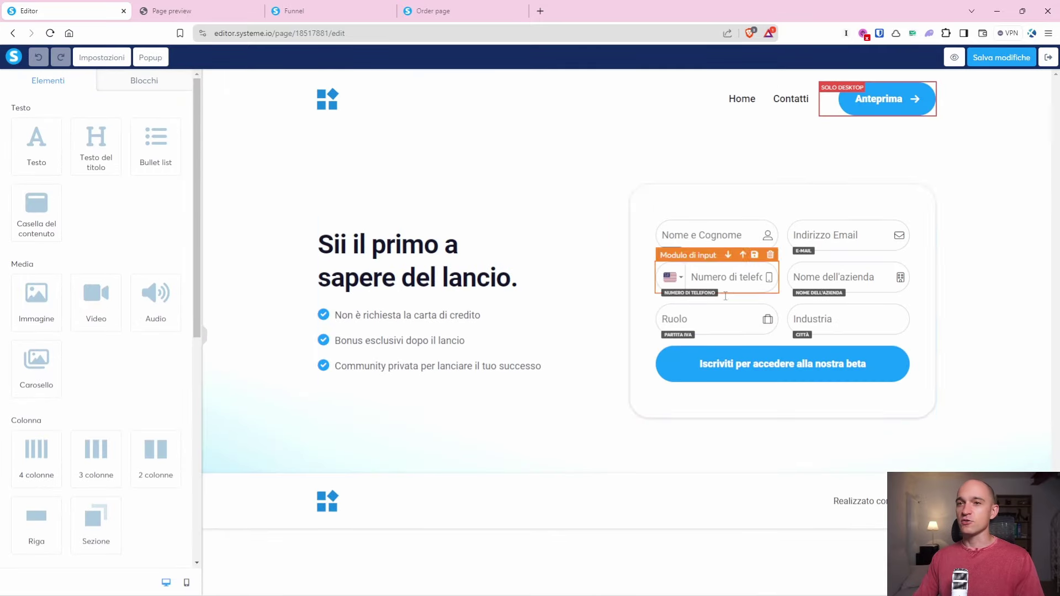
# Replace the main headline with "Il lancio è chiuso." and, on a second line, "Iscriviti alla lista.".
pyautogui.click(371, 248)
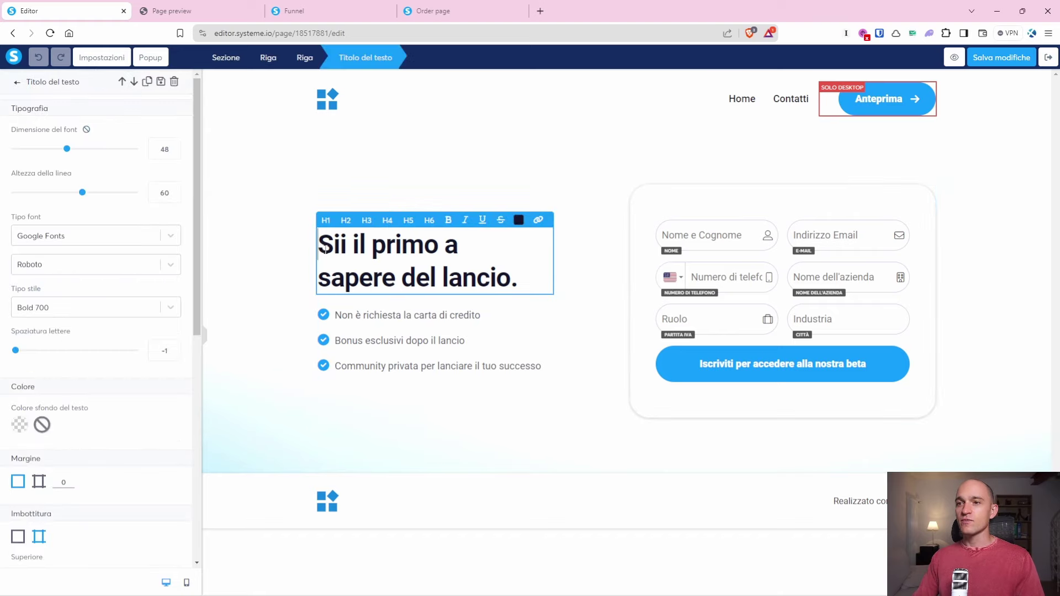
pyautogui.moveTo(324, 247); pyautogui.dragTo(530, 282)
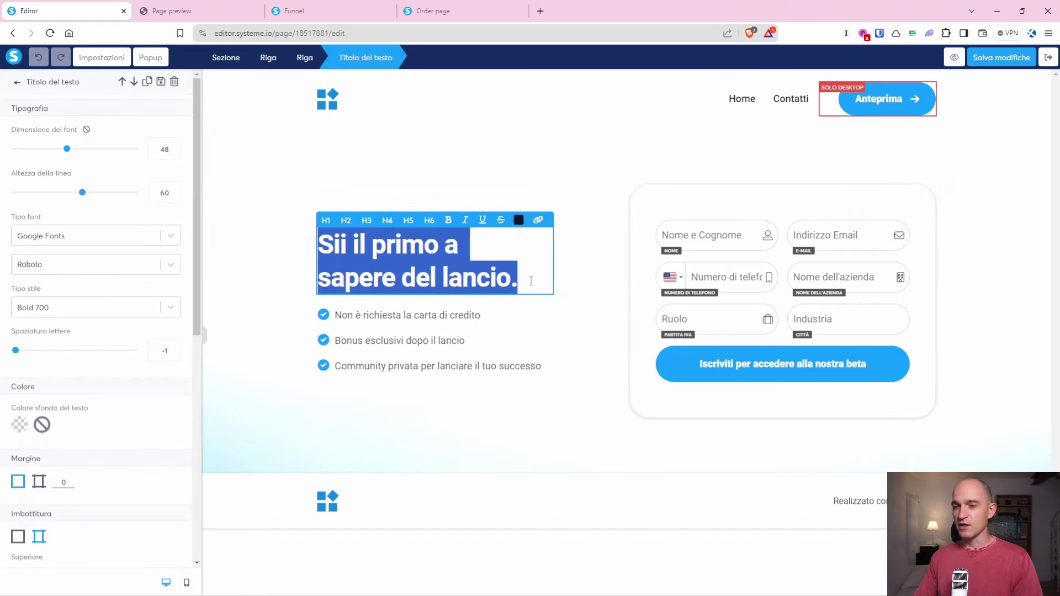
pyautogui.write('Il lancio è chi')
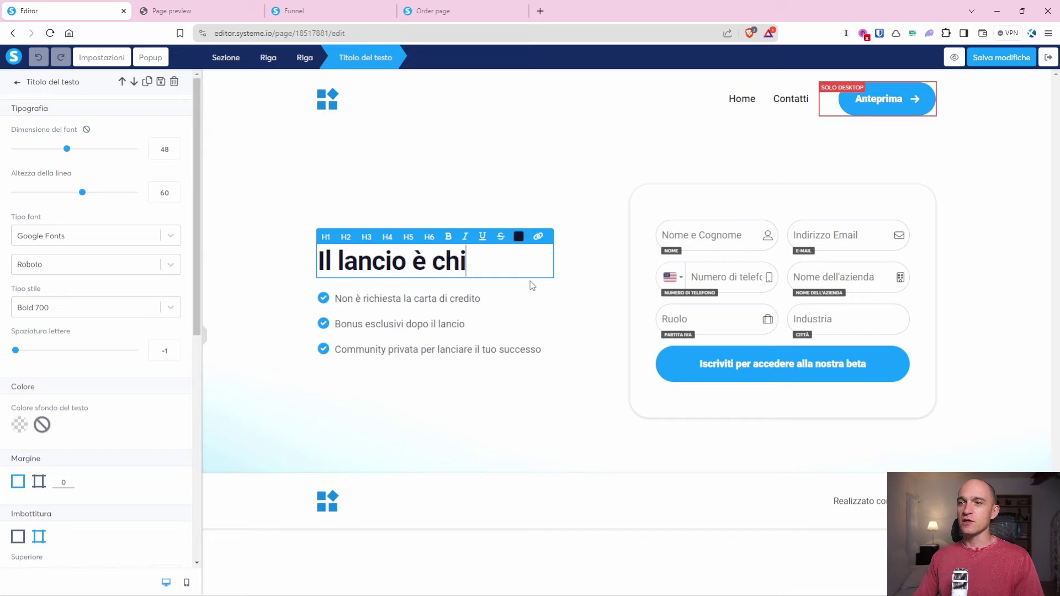
pyautogui.write('uso.')
pyautogui.press('Return')
pyautogui.write('Iscr')
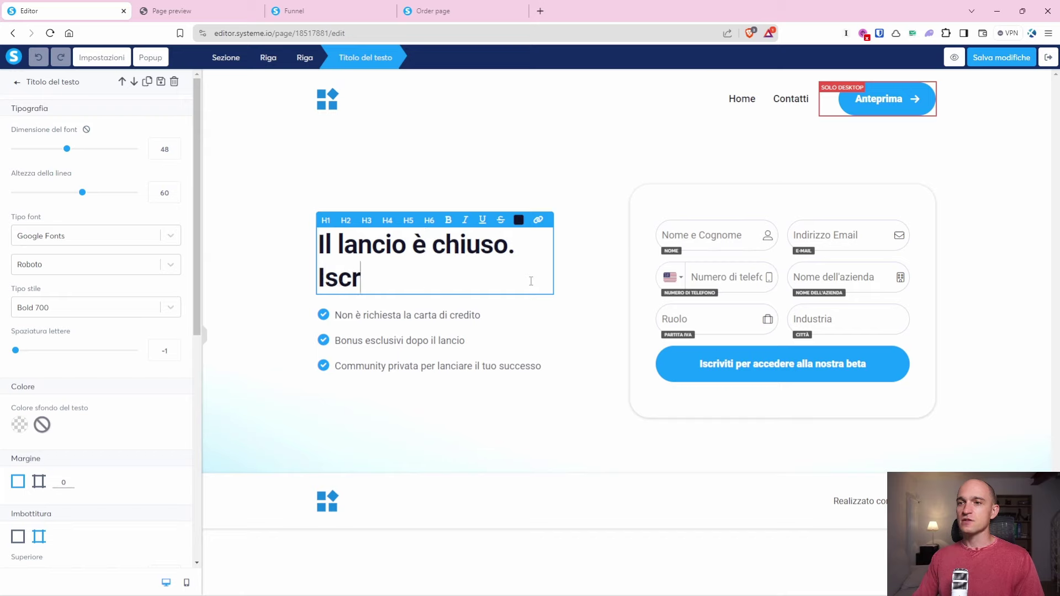
pyautogui.write('iviti alla lista.')
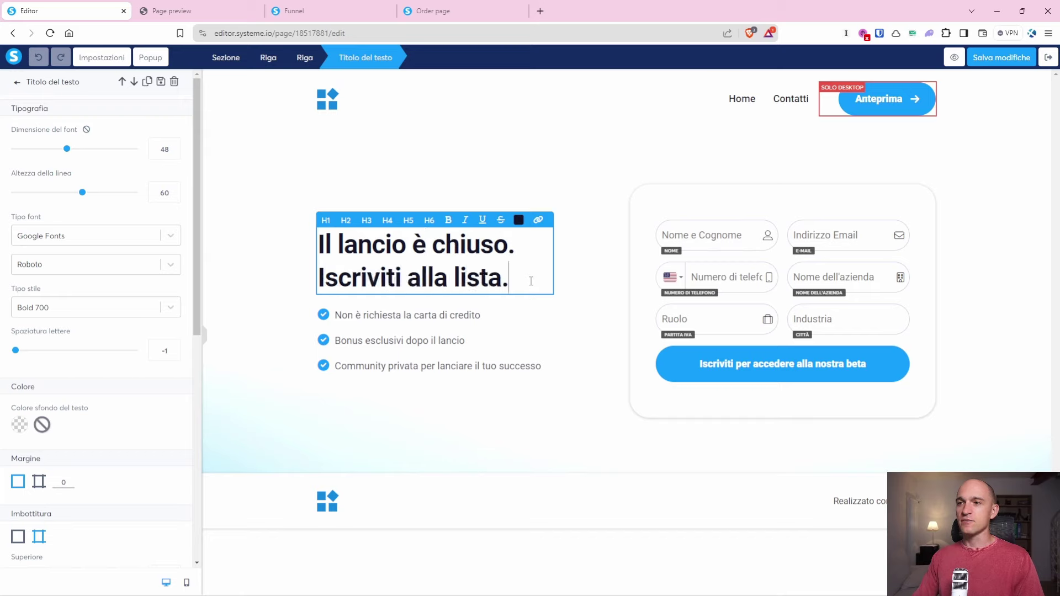
pyautogui.click(488, 335)
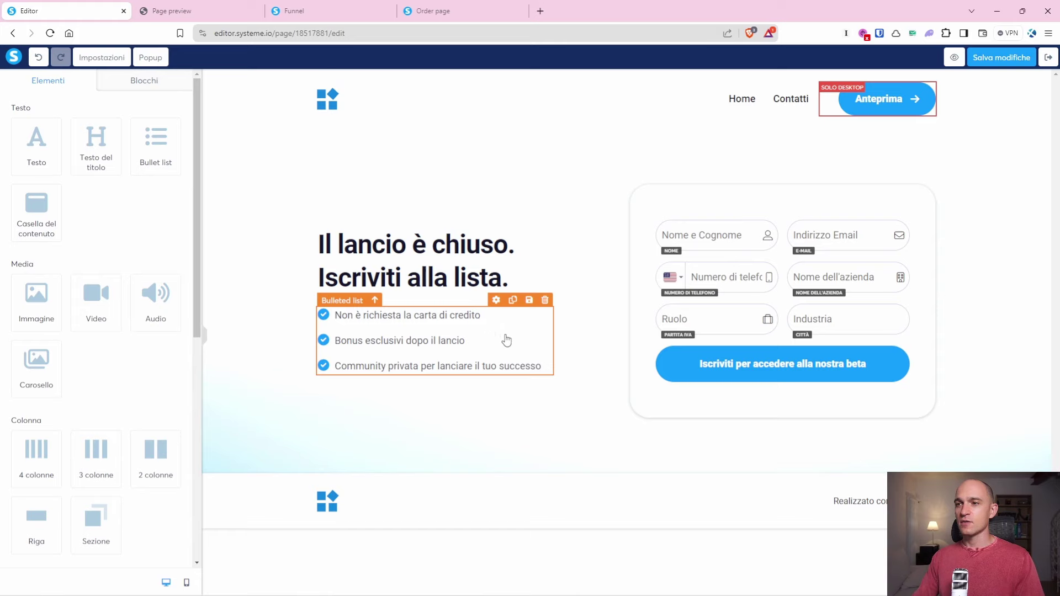
# Clear the three bullet points under the headline and delete the bulleted list element.
pyautogui.click(506, 340)
pyautogui.hotkey('ctrl', 'a')
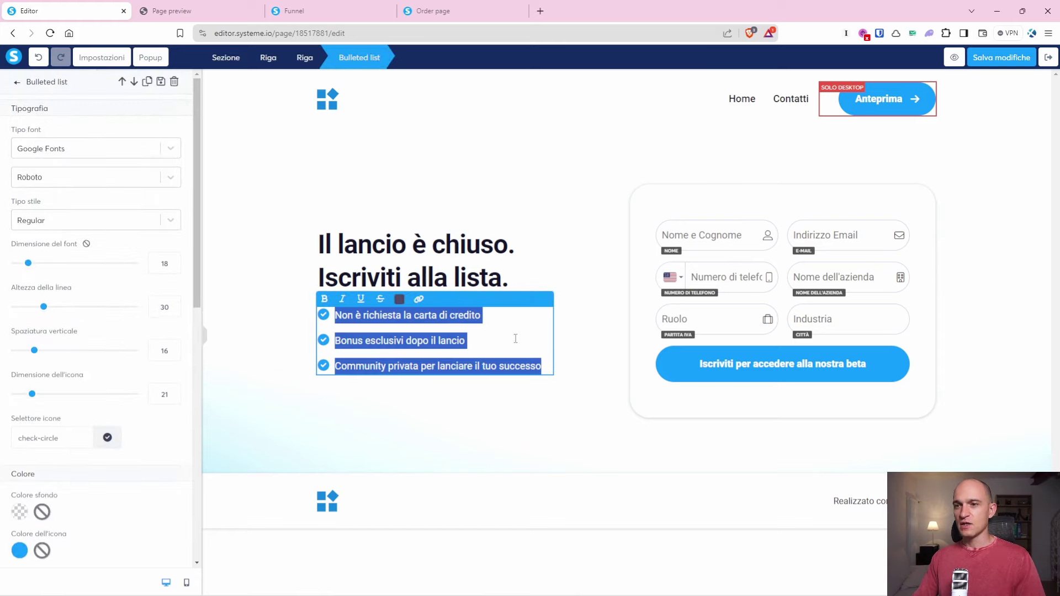
pyautogui.press('BackSpace')
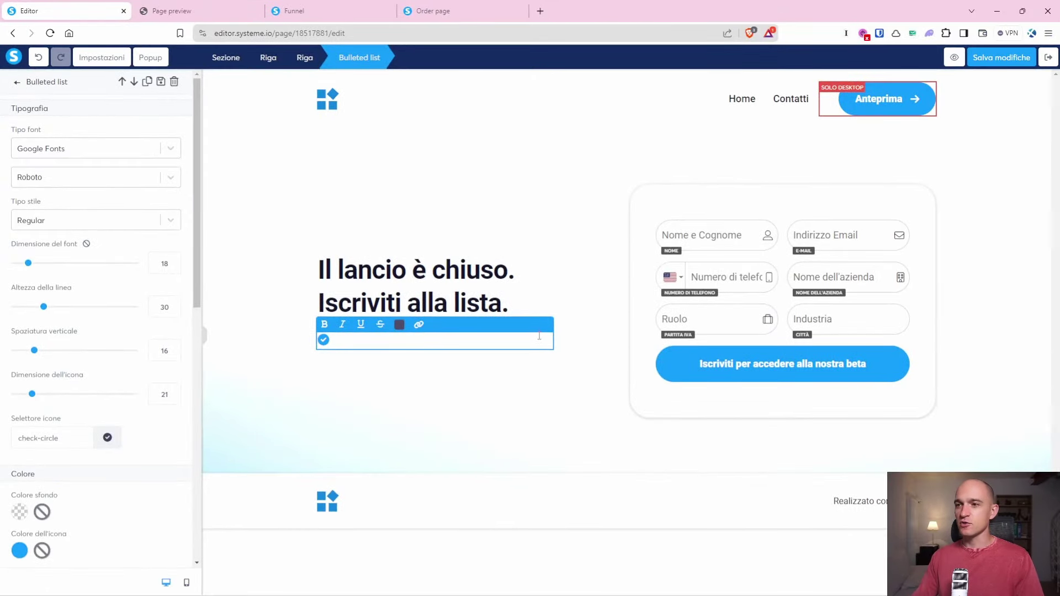
pyautogui.click(175, 83)
pyautogui.click(578, 97)
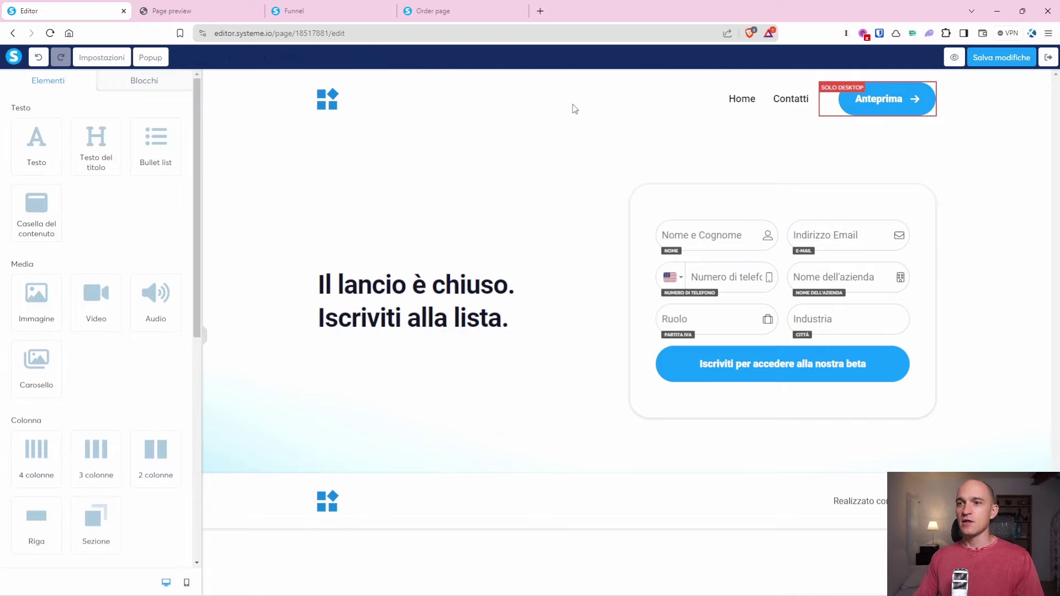
# Add a text element directly under the "Il lancio è chiuso. Iscriviti alla lista." headline and align it left.
pyautogui.moveTo(47, 145); pyautogui.dragTo(436, 341)
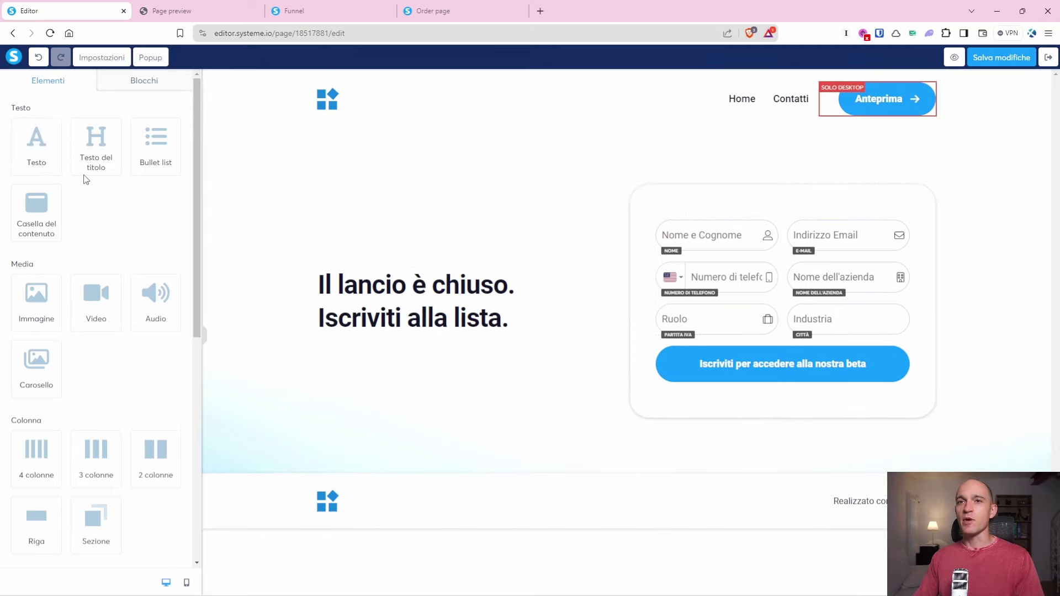
pyautogui.click(394, 281)
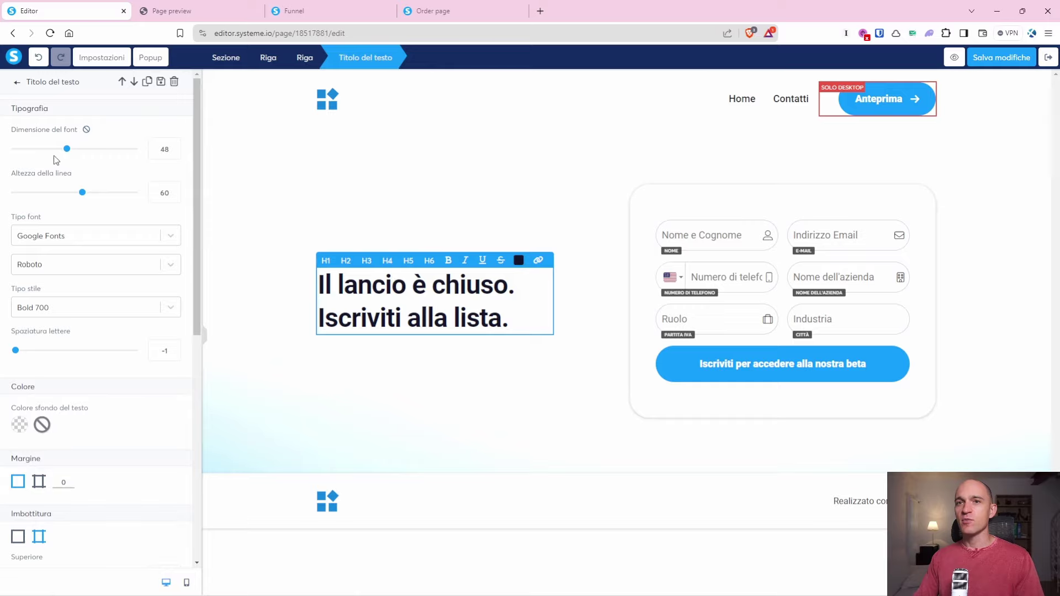
pyautogui.click(17, 83)
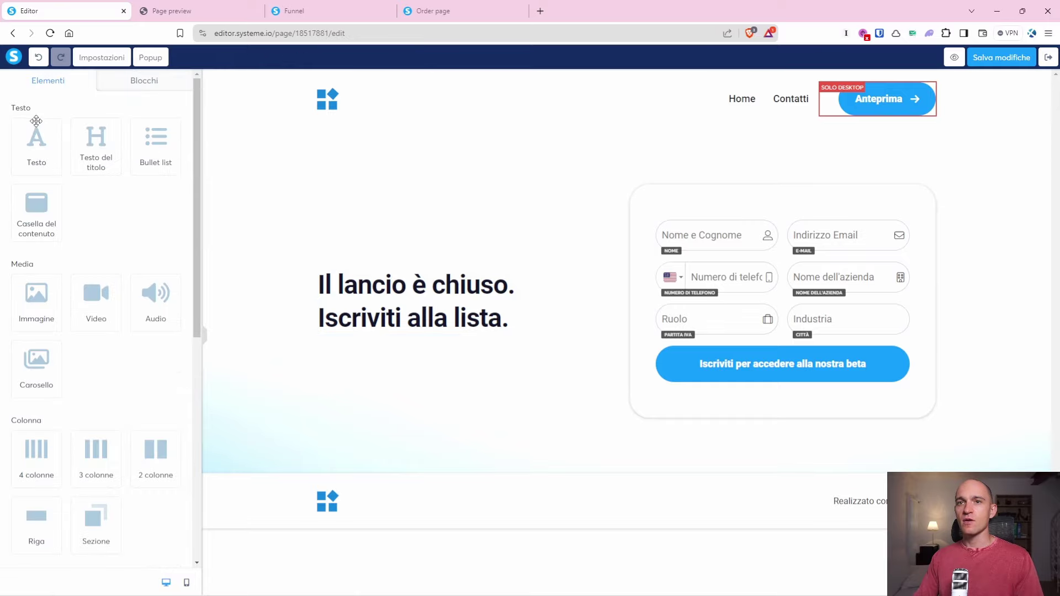
pyautogui.moveTo(36, 141); pyautogui.dragTo(385, 319)
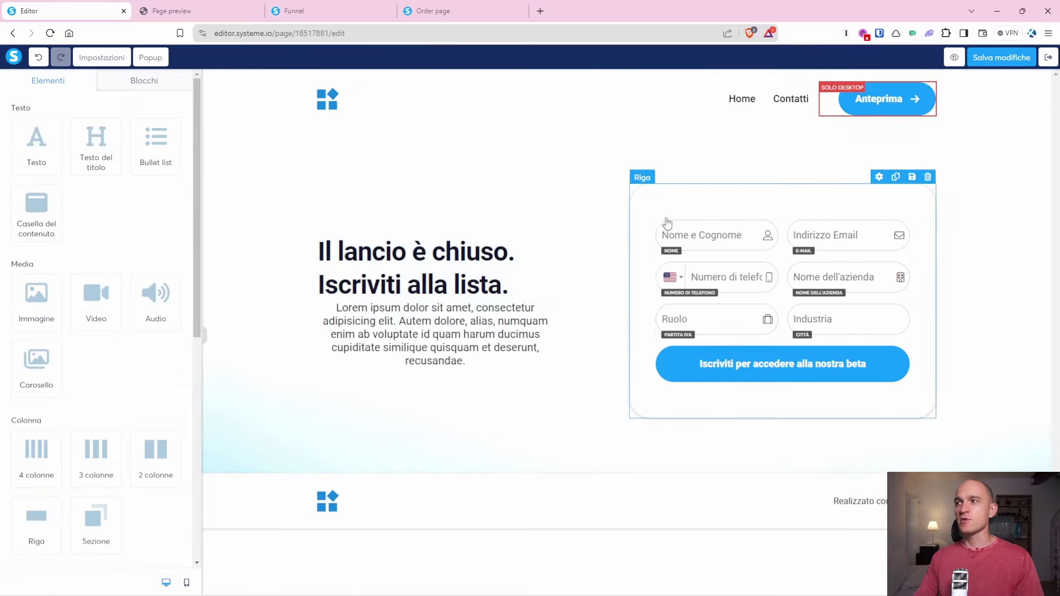
pyautogui.click(388, 334)
pyautogui.tripleClick(388, 334)
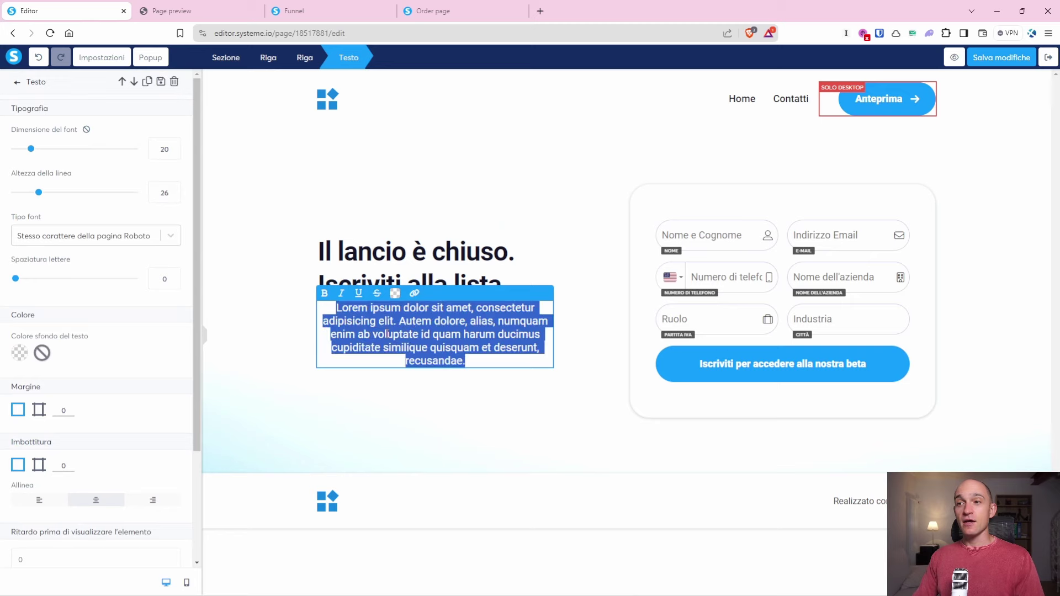
pyautogui.scroll(-3, 51, 412)
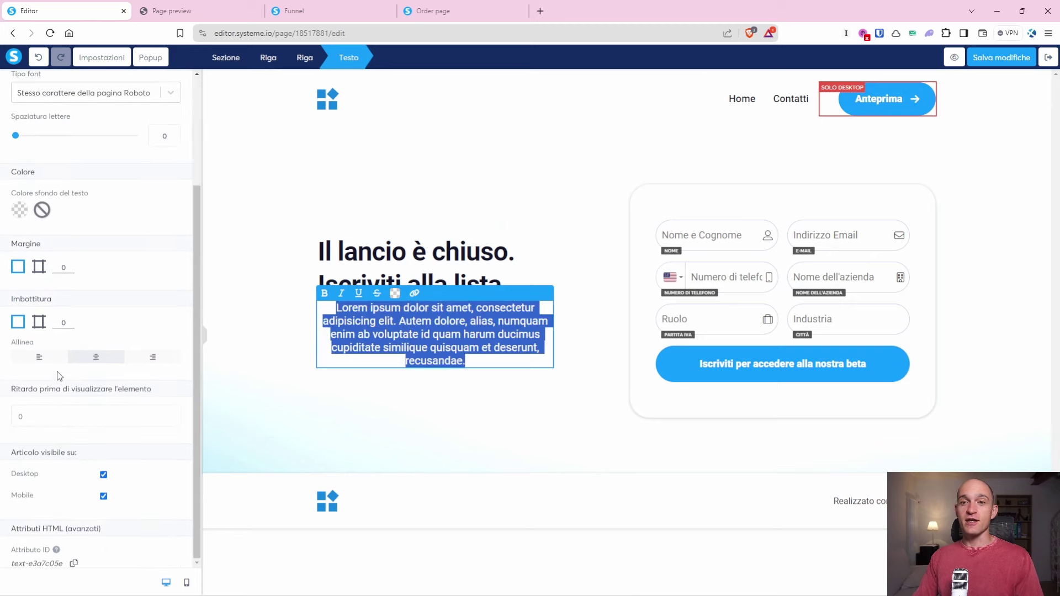
pyautogui.click(50, 357)
# Replace the placeholder paragraph under the headline with "Sarai il primo a sapere del prossimo lancio.".
pyautogui.tripleClick(342, 334)
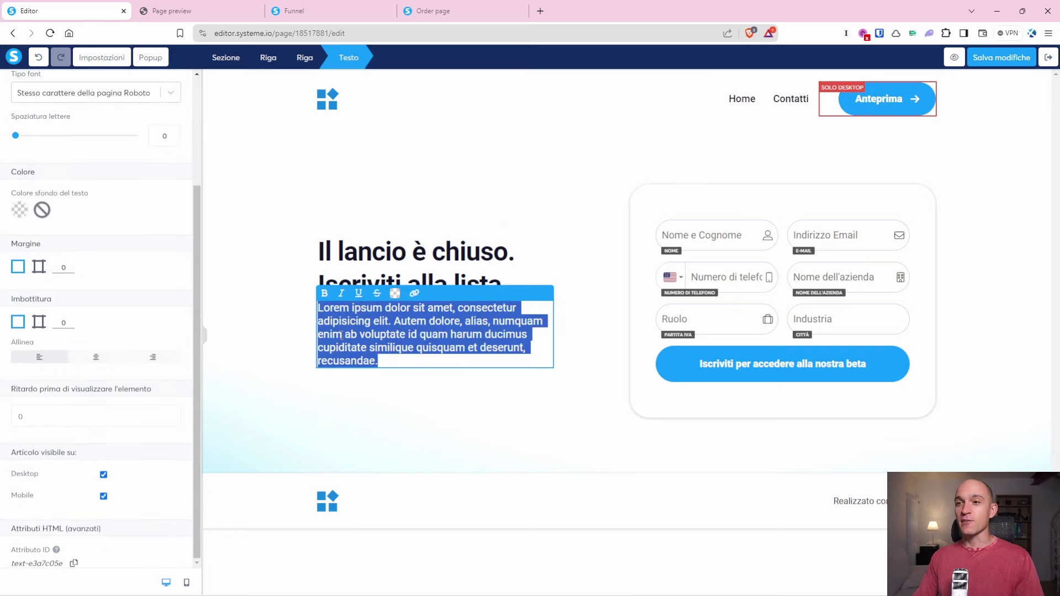
pyautogui.write('Sar')
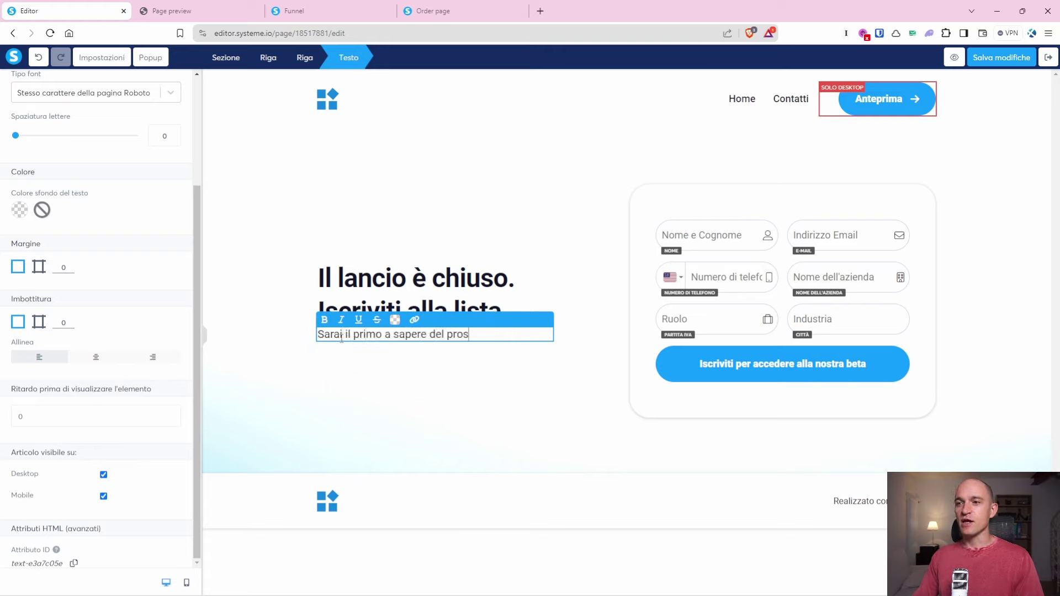
pyautogui.click(339, 277)
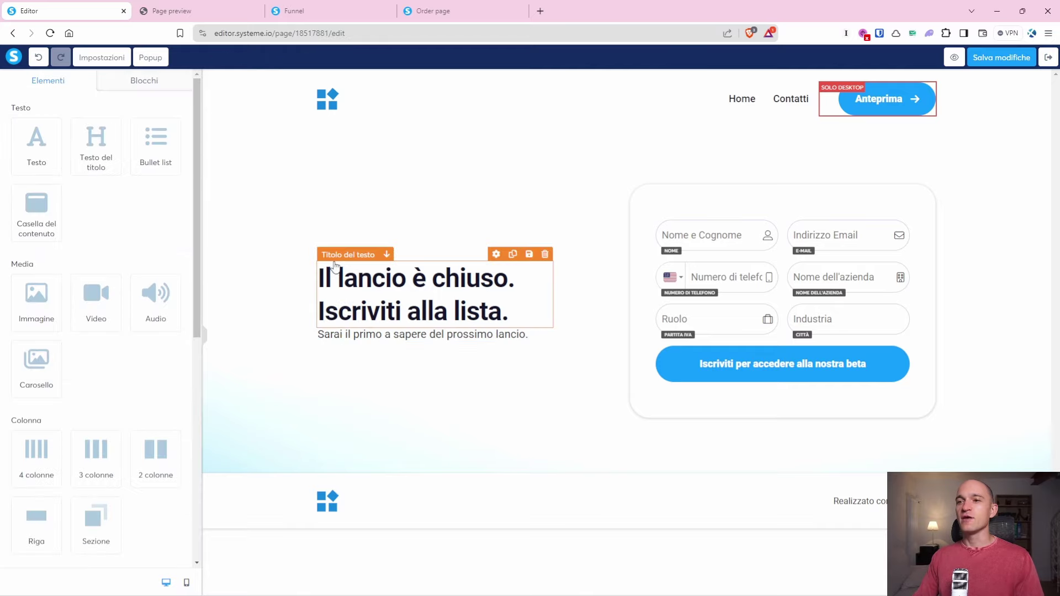
# Give the paragraph under the headline separate margins per side, with a top margin of 81.
pyautogui.click(386, 336)
pyautogui.scroll(-3, 85, 403)
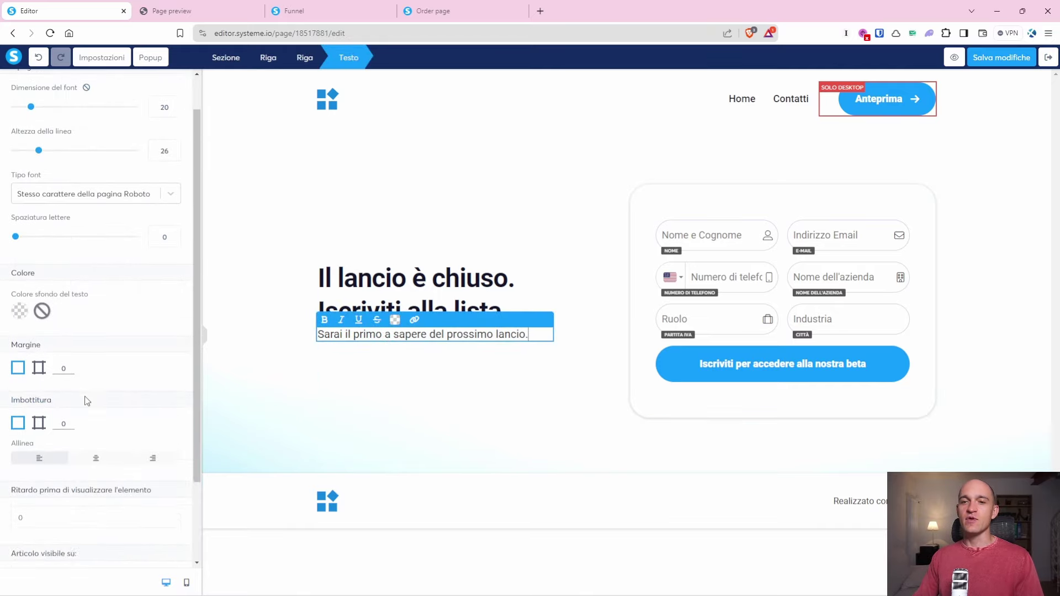
pyautogui.scroll(3, 75, 389)
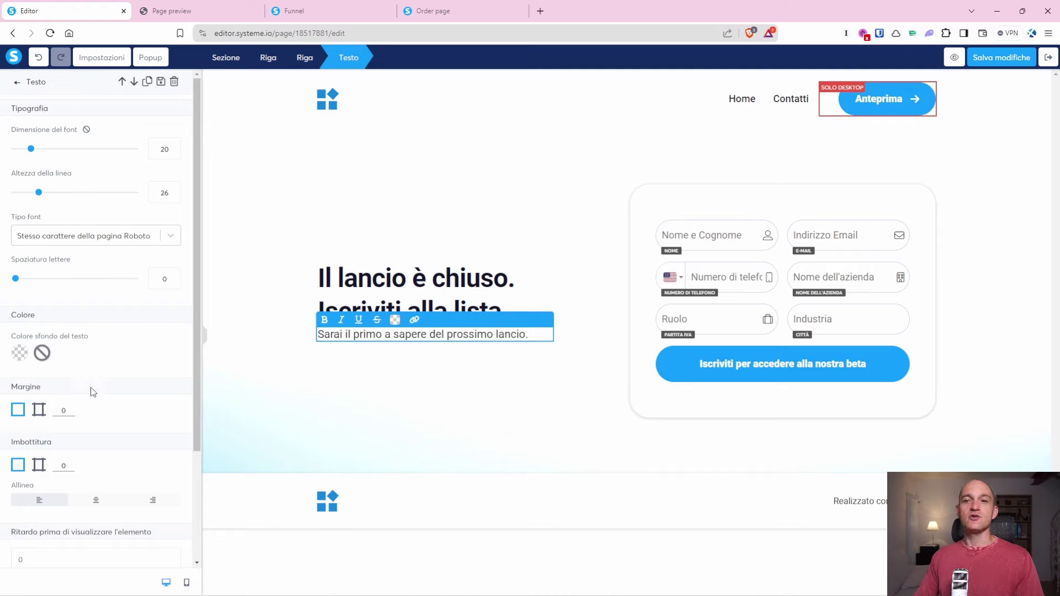
pyautogui.click(39, 410)
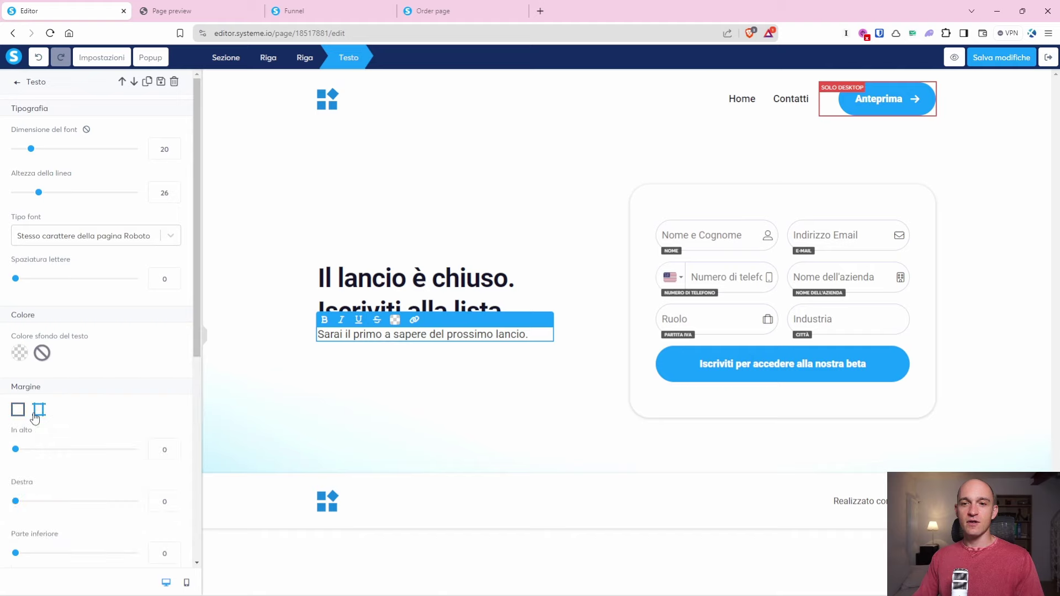
pyautogui.scroll(-3, 49, 257)
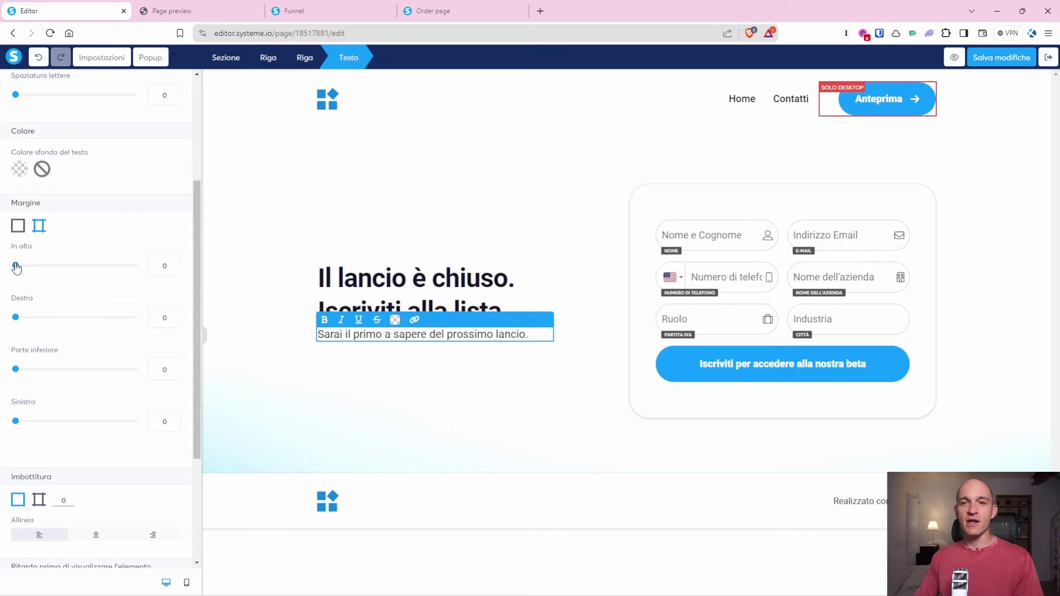
pyautogui.moveTo(16, 268); pyautogui.dragTo(64, 273)
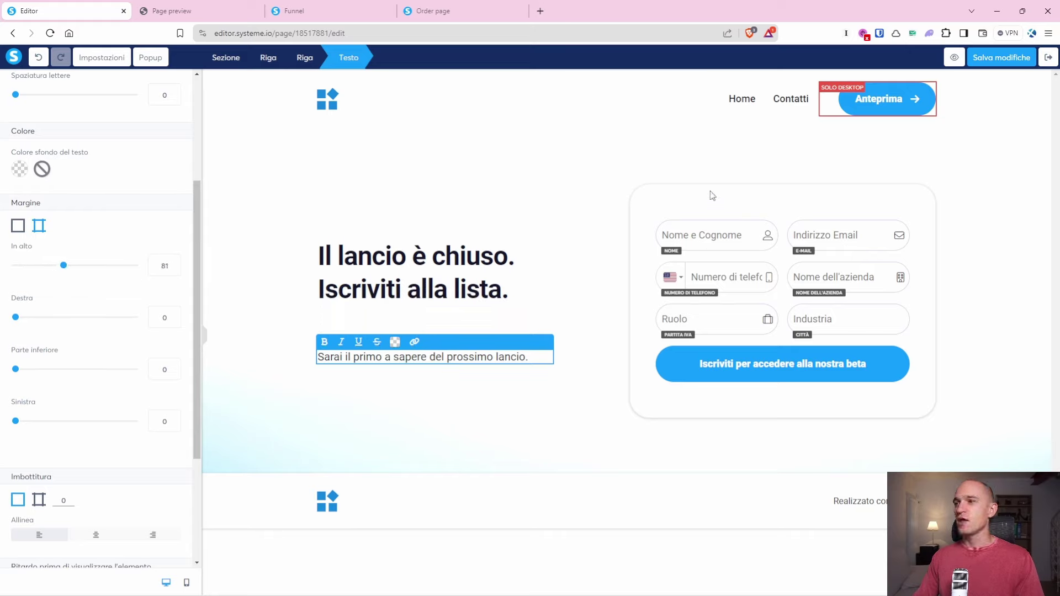
pyautogui.press('Escape')
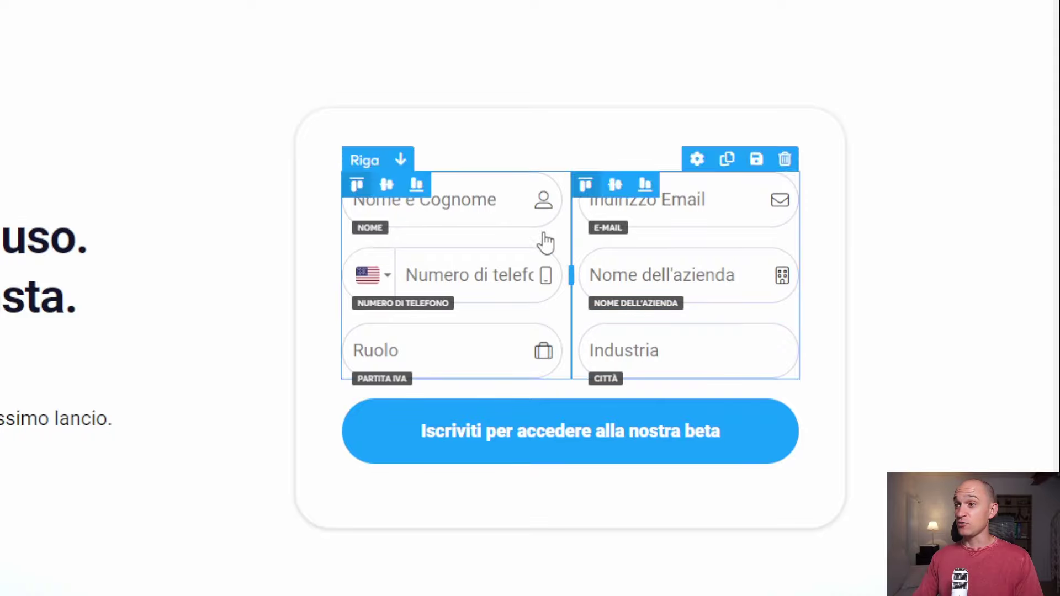
# Delete the Nome e Cognome, Numero di telefono and Ruolo input fields from the sign-up form.
pyautogui.click(548, 159)
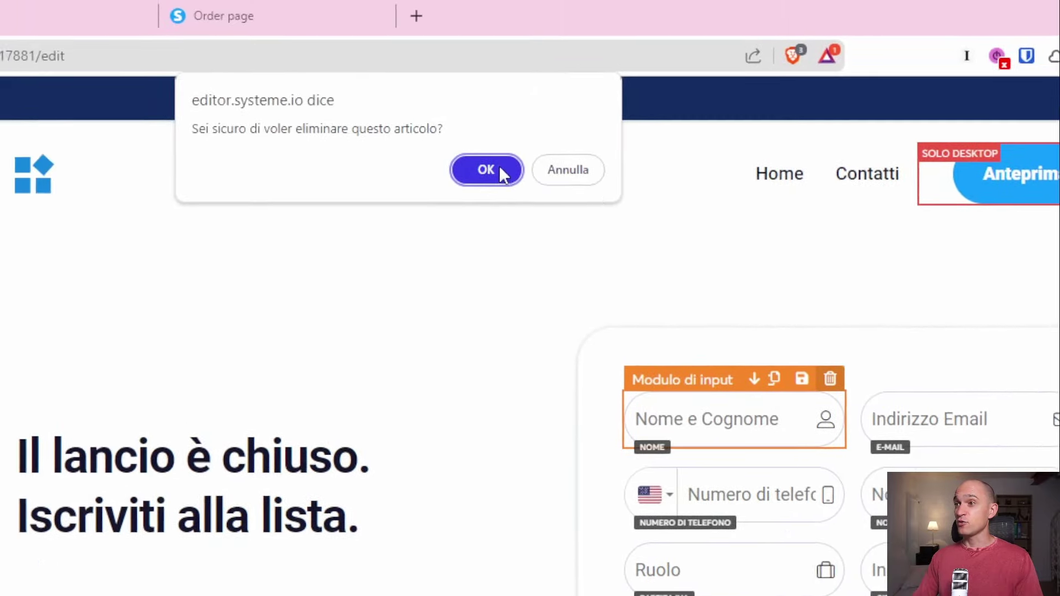
pyautogui.click(196, 77)
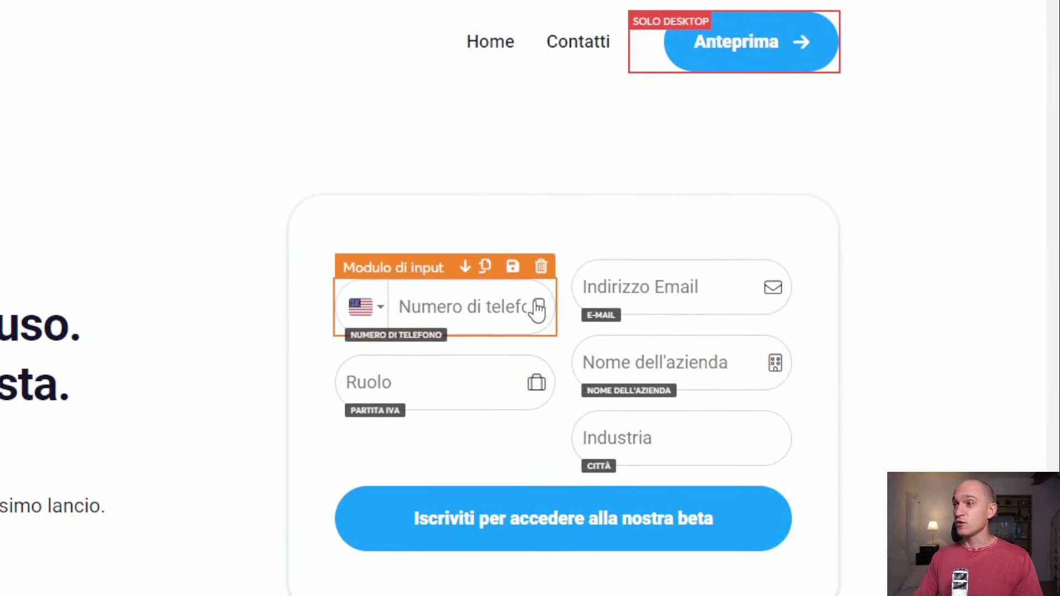
pyautogui.click(541, 267)
pyautogui.click(198, 38)
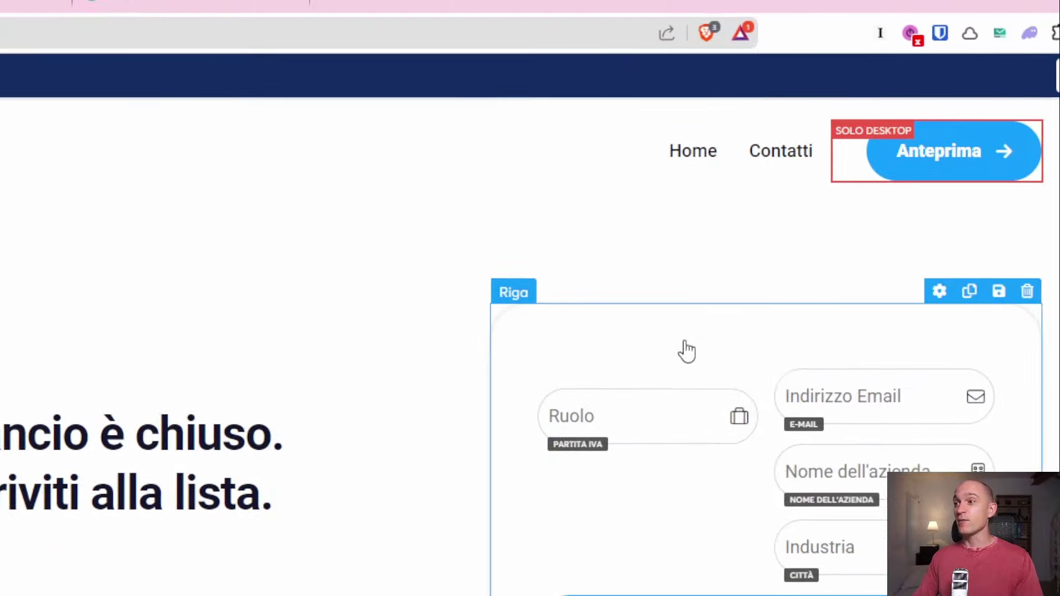
pyautogui.click(572, 293)
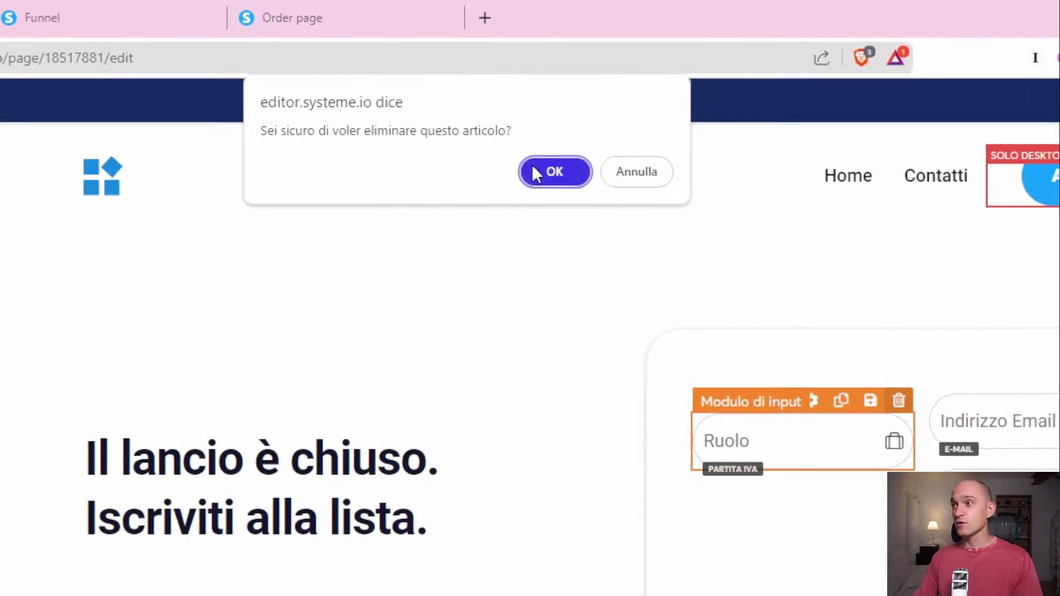
pyautogui.click(227, 63)
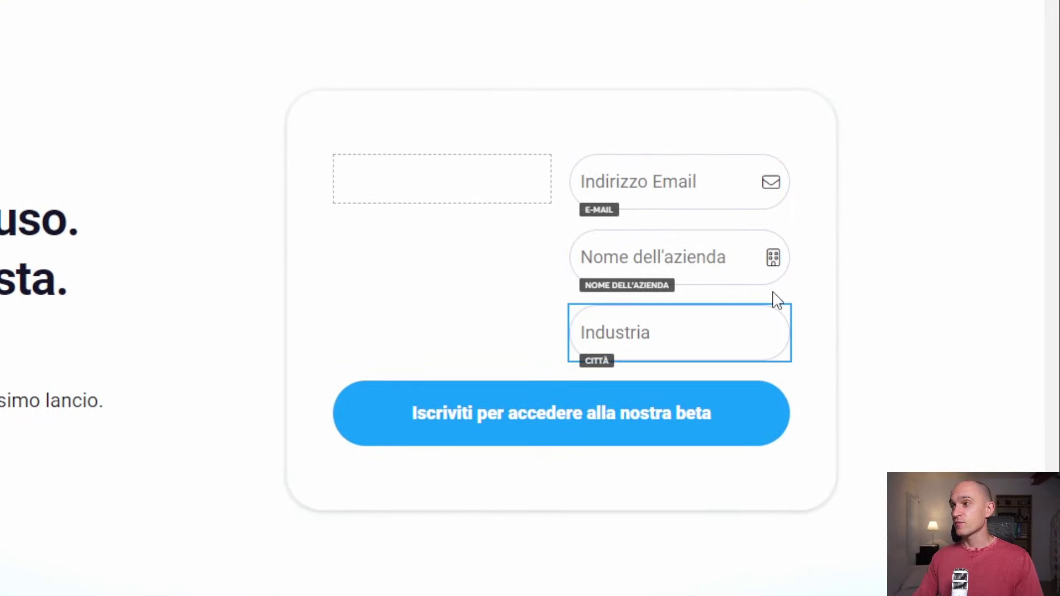
# Delete the Industria and Nome dell'azienda input fields from the sign-up form.
pyautogui.click(770, 321)
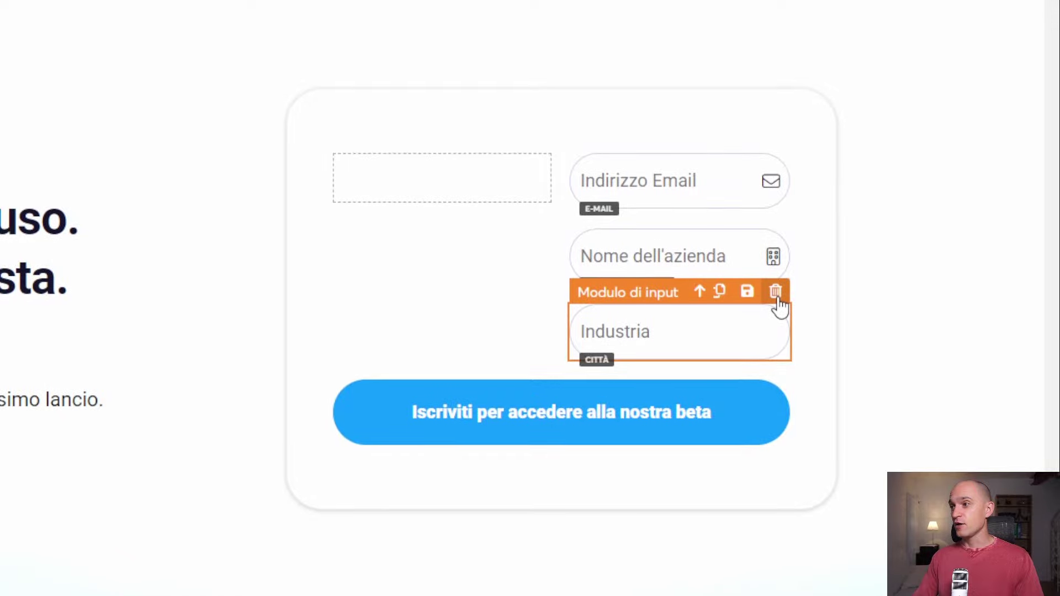
pyautogui.click(776, 320)
pyautogui.click(227, 22)
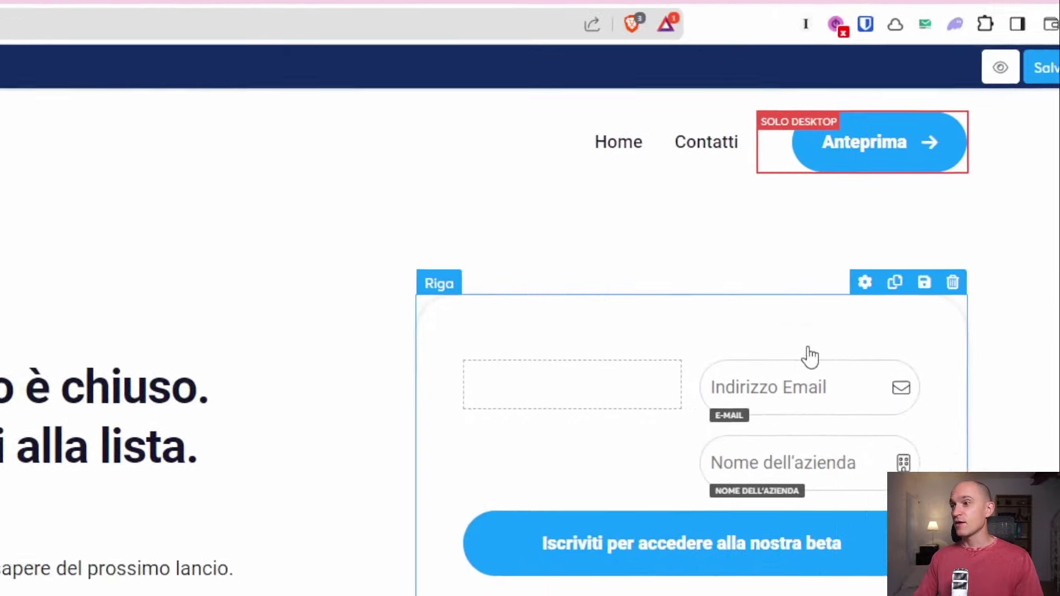
pyautogui.click(787, 271)
pyautogui.click(784, 306)
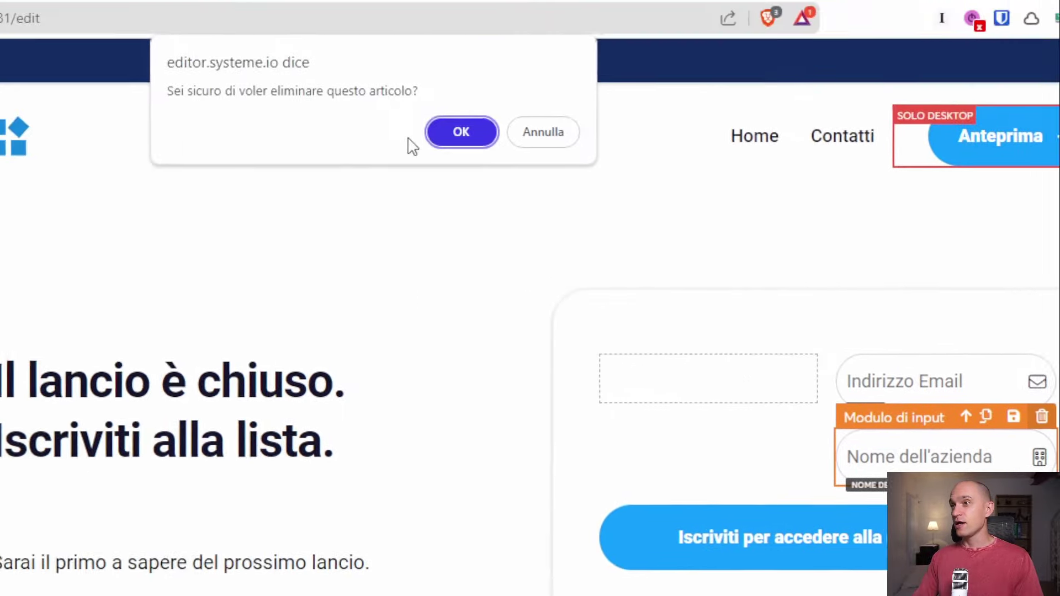
pyautogui.click(540, 176)
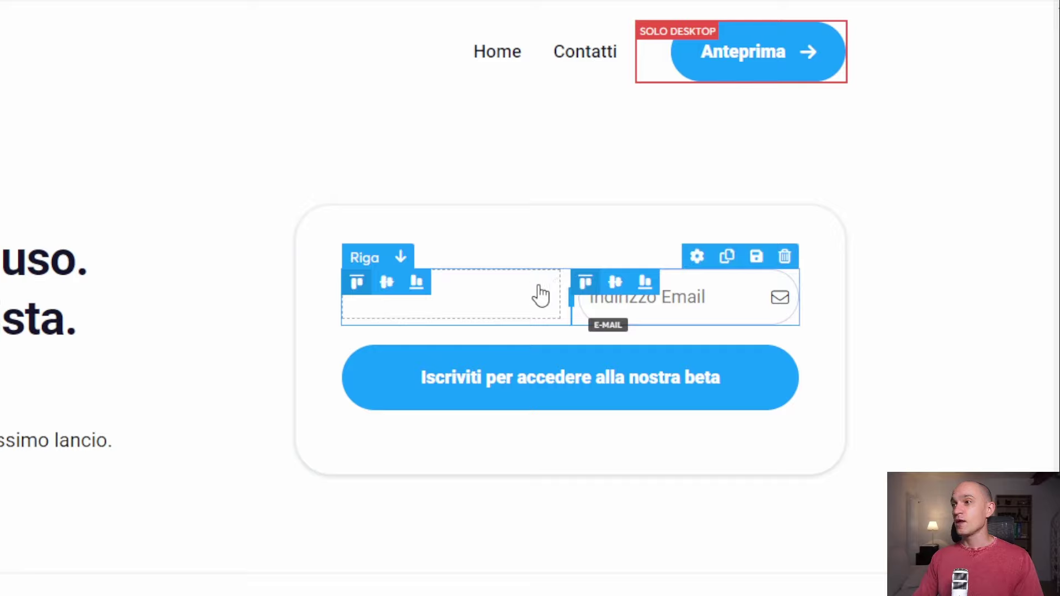
# Move the Indirizzo Email field out of its row to full width above the sign-up button, and delete the empty two-column row.
pyautogui.click(603, 303)
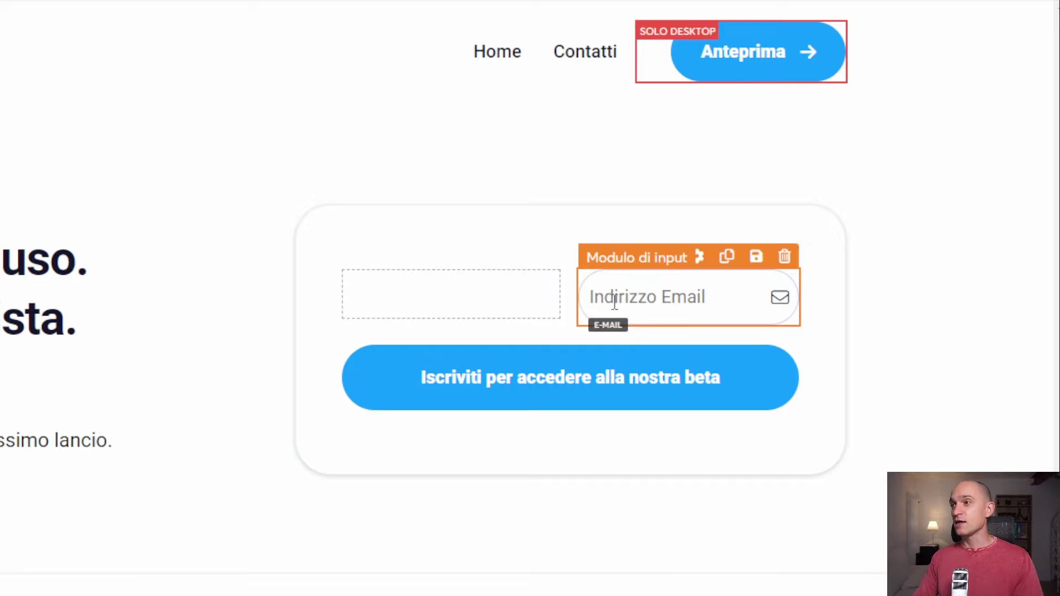
pyautogui.moveTo(579, 238); pyautogui.dragTo(535, 360)
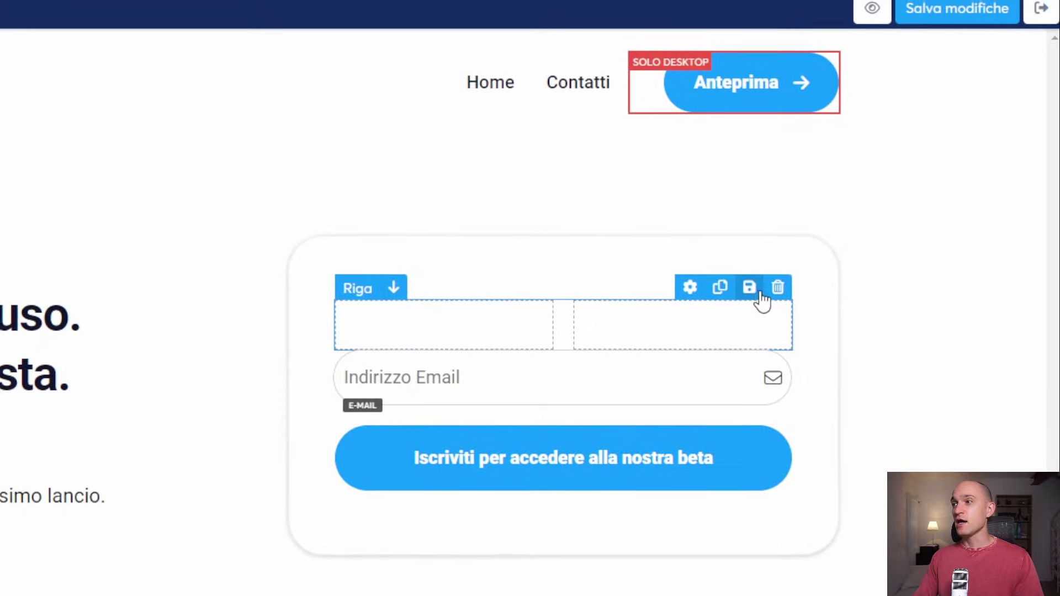
pyautogui.click(785, 256)
pyautogui.click(413, 162)
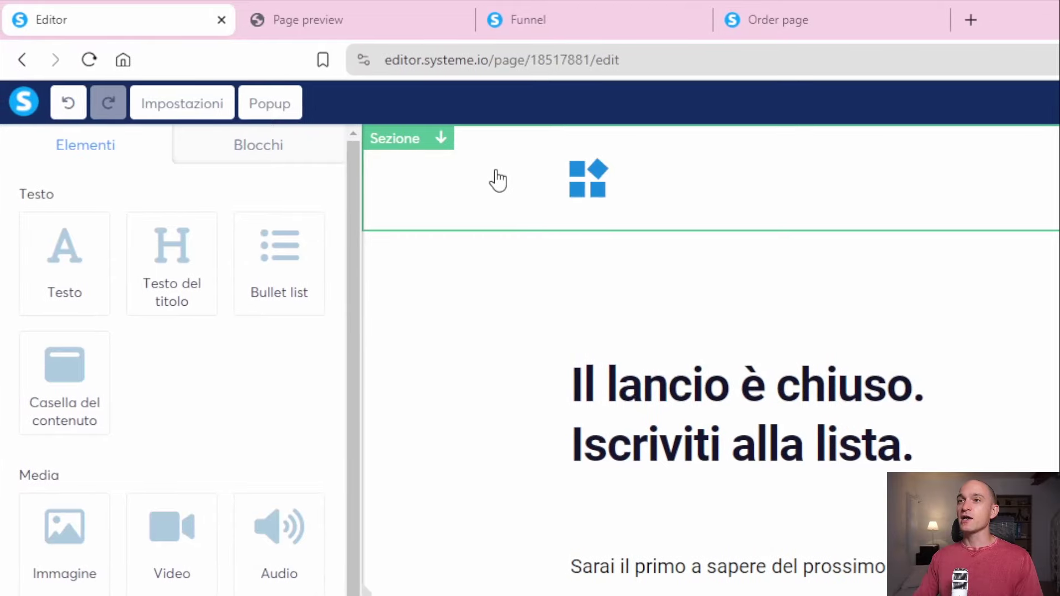
# Delete the header section with the logo and navigation links, and save the page before exiting the editor.
pyautogui.click(475, 180)
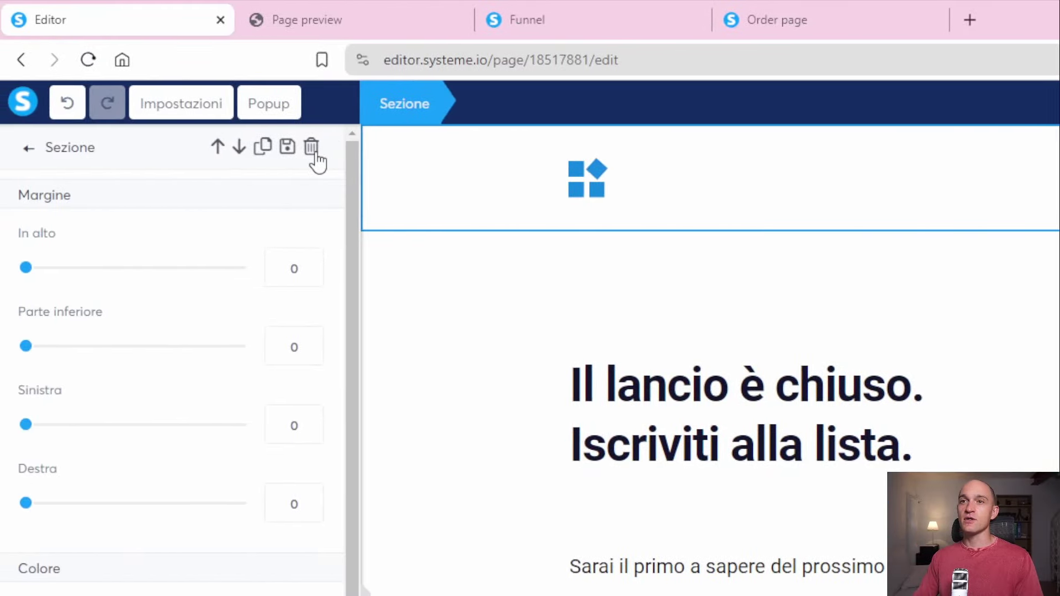
pyautogui.click(315, 155)
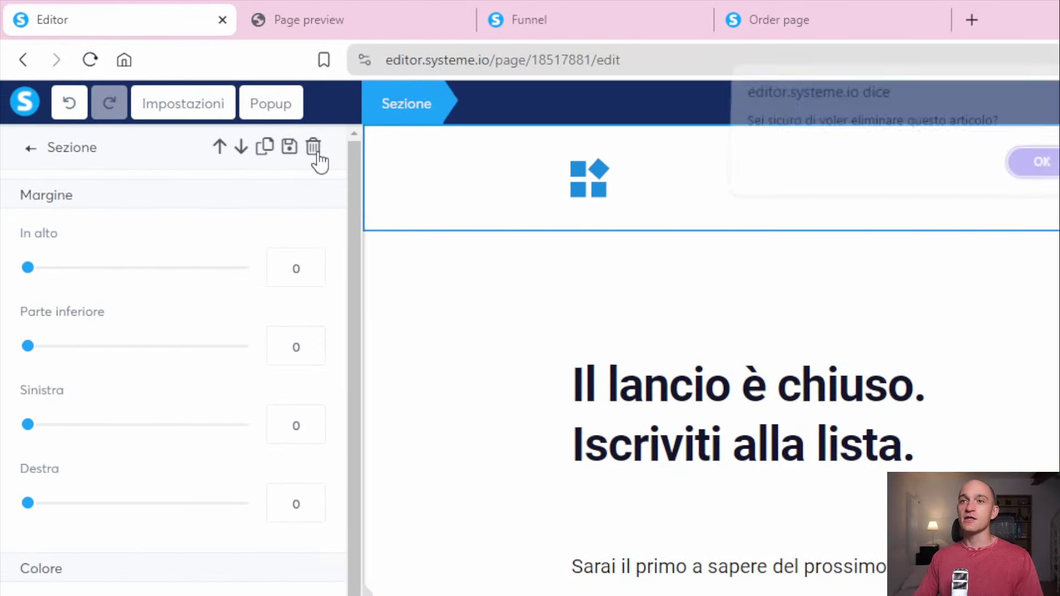
pyautogui.click(1028, 172)
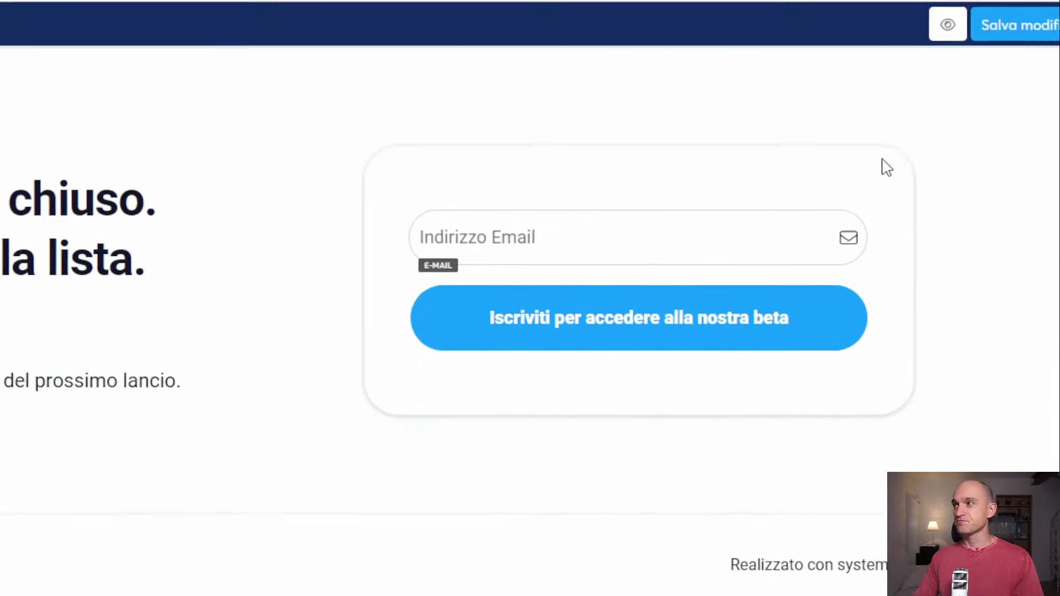
pyautogui.click(1005, 30)
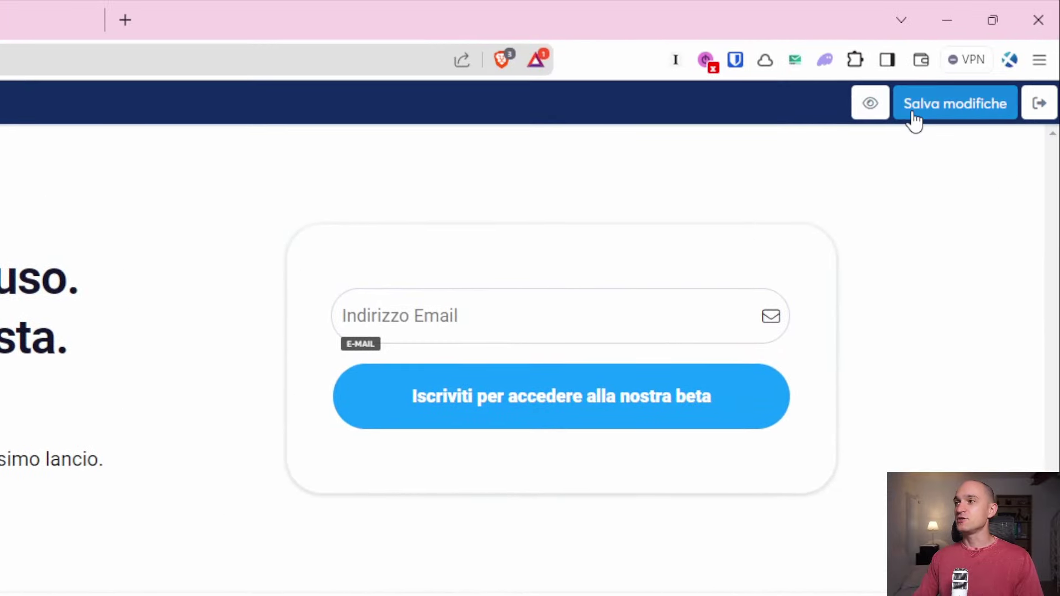
pyautogui.click(1045, 104)
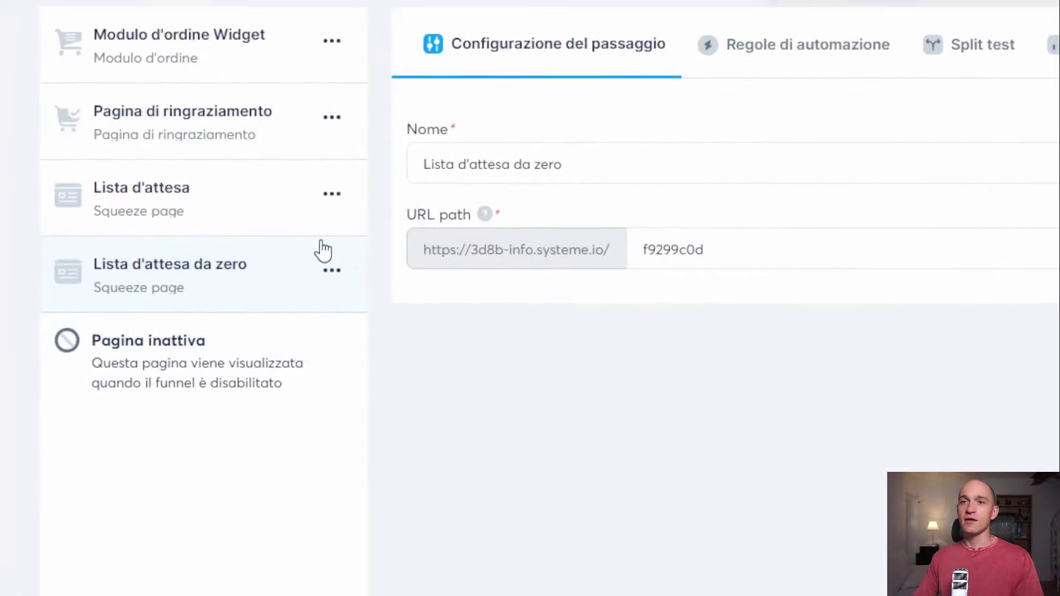
# Remove the older "Lista d'attesa" squeeze page step from the Widget funnel.
pyautogui.click(346, 292)
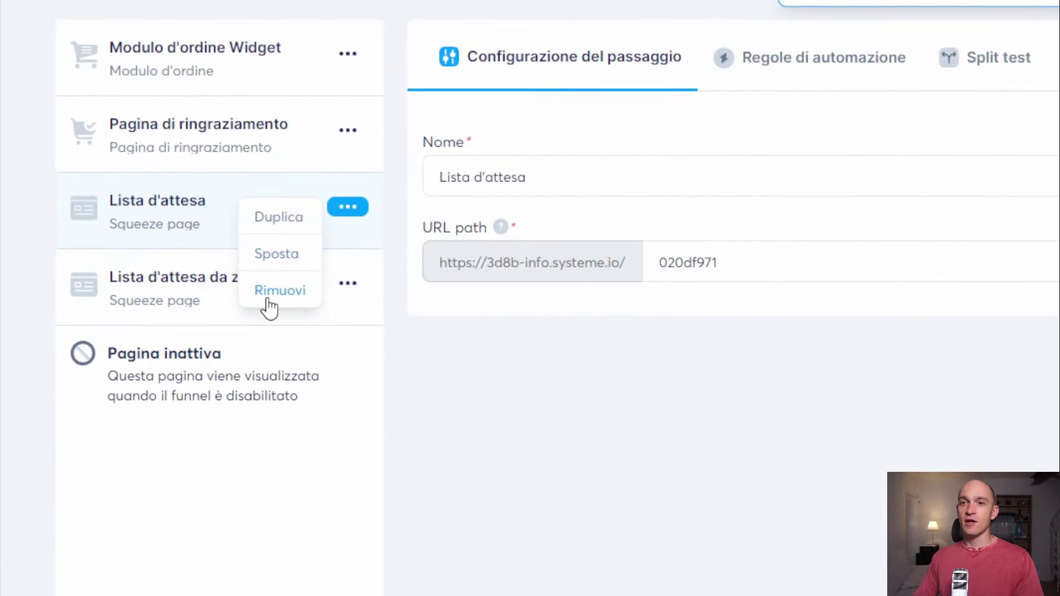
pyautogui.click(280, 374)
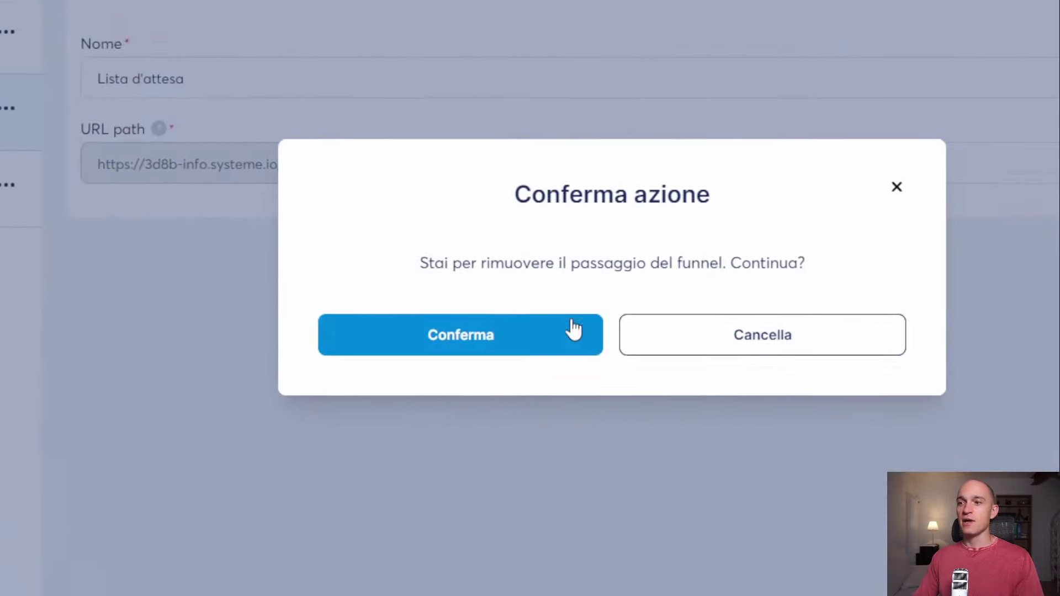
pyautogui.click(533, 336)
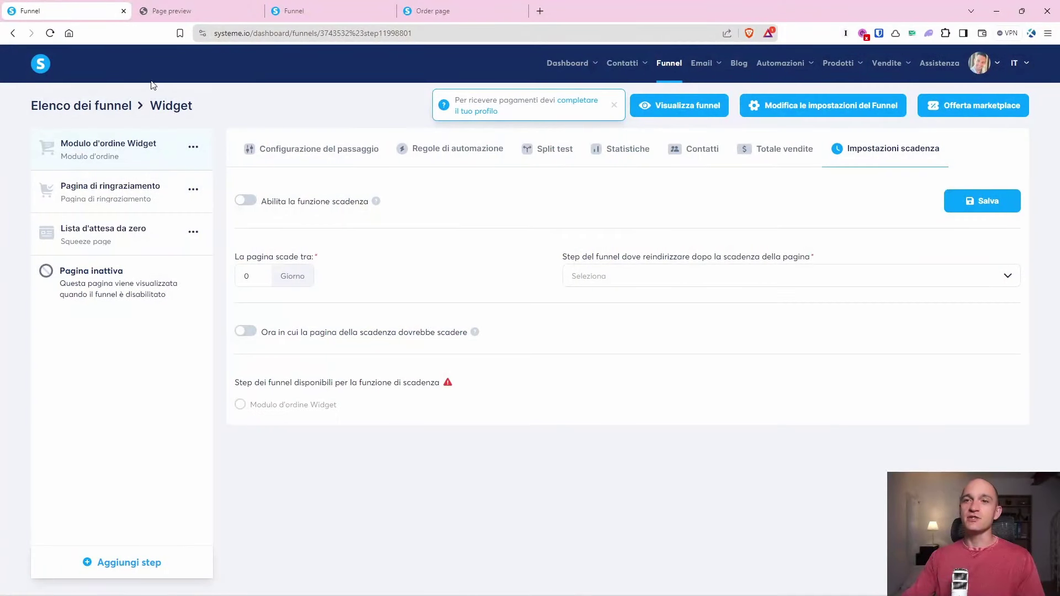
# Enable expiry for the Modulo d'ordine Widget step after 7 days, redirect it to "Lista d'attesa da zero", and save the settings.
pyautogui.click(107, 158)
pyautogui.click(863, 150)
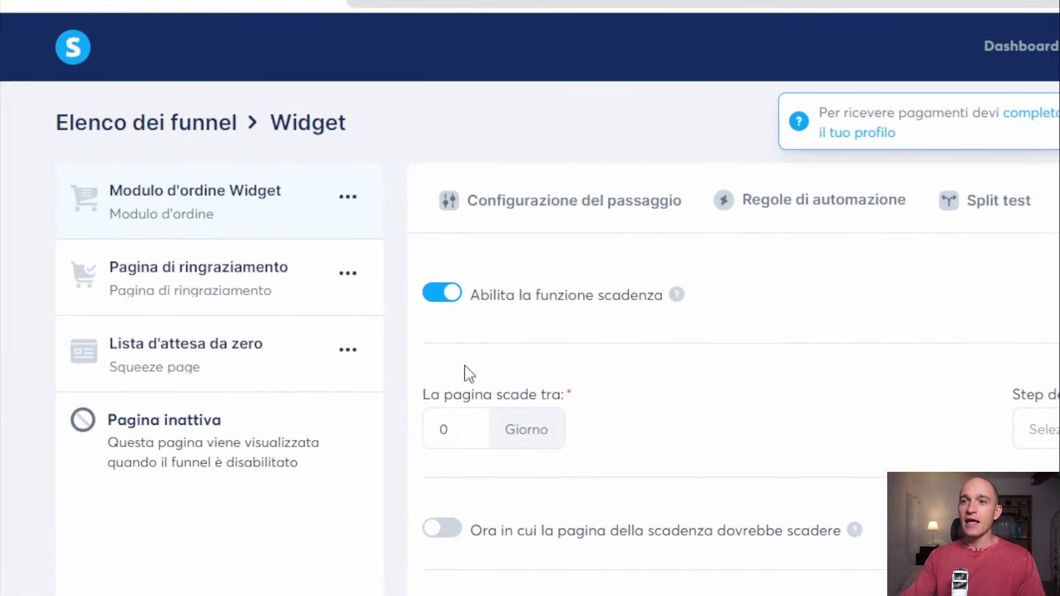
pyautogui.click(269, 274)
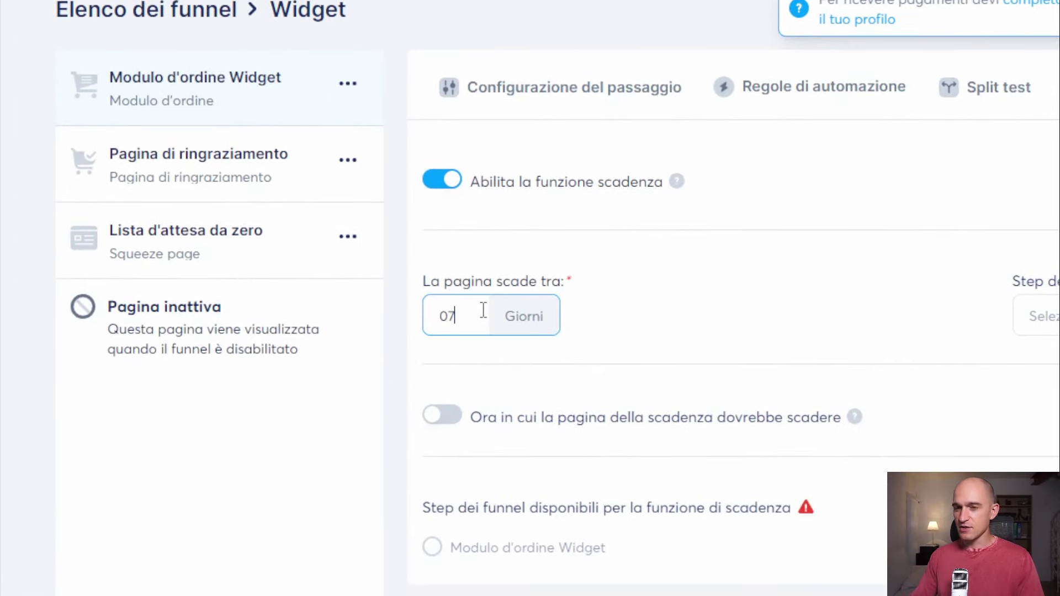
pyautogui.click(1049, 316)
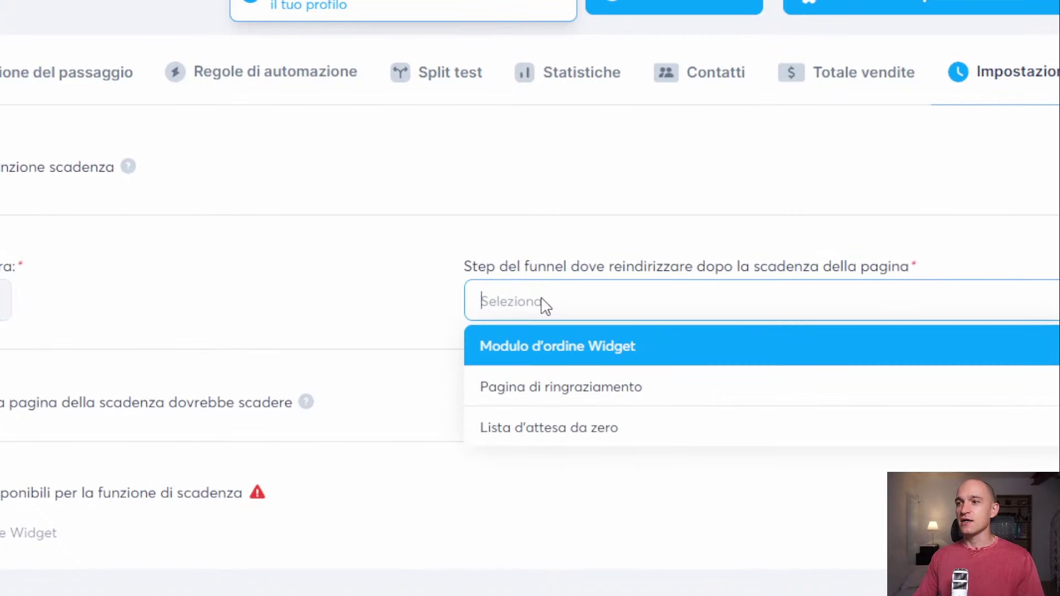
pyautogui.click(553, 433)
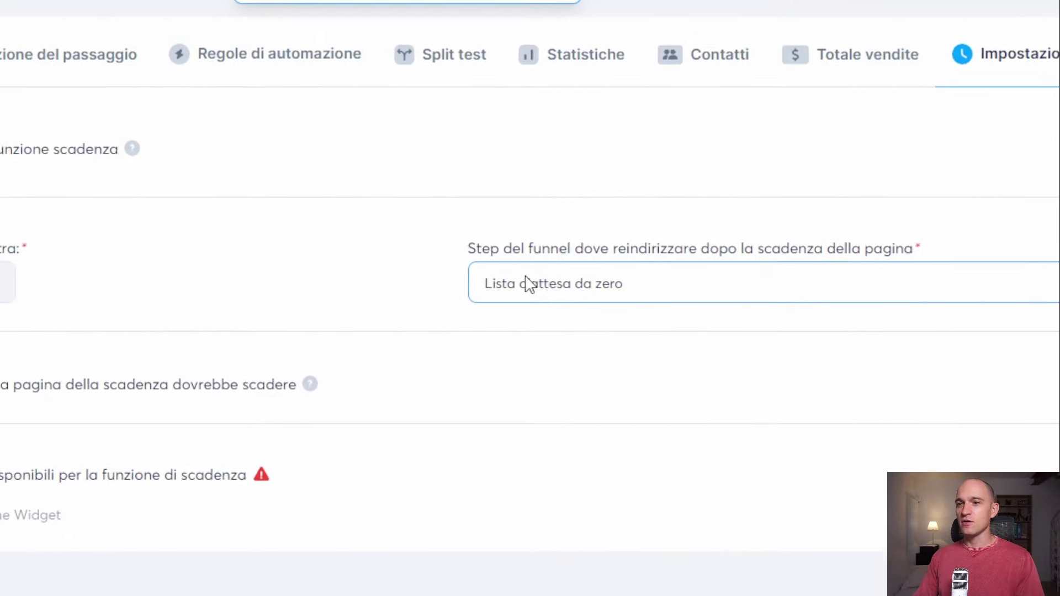
pyautogui.click(937, 286)
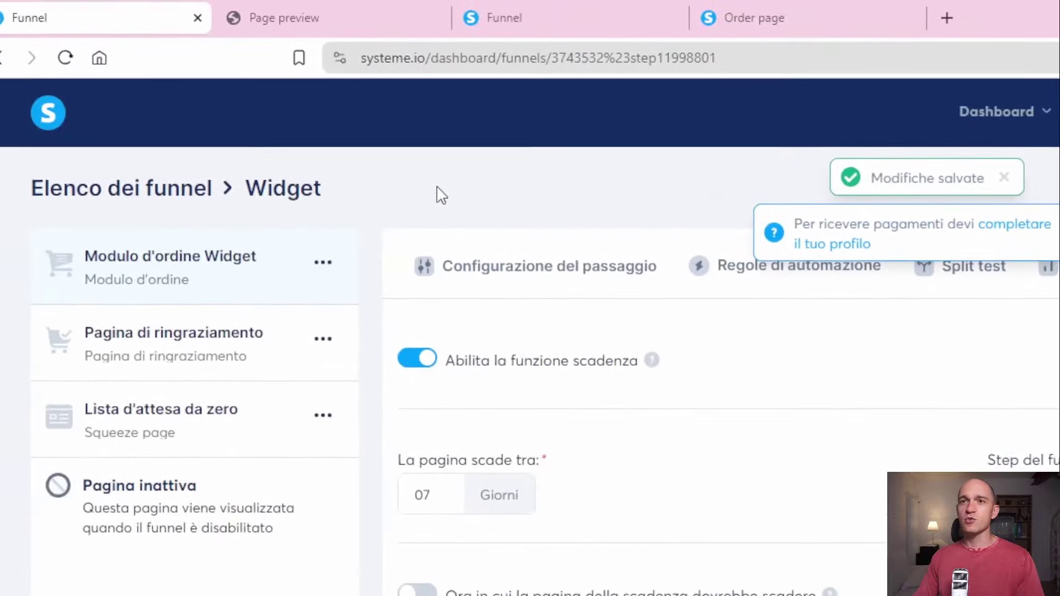
# View the published Widget order page down to its payment section, return to the funnel, and dismiss the profile completion notice.
pyautogui.click(334, 267)
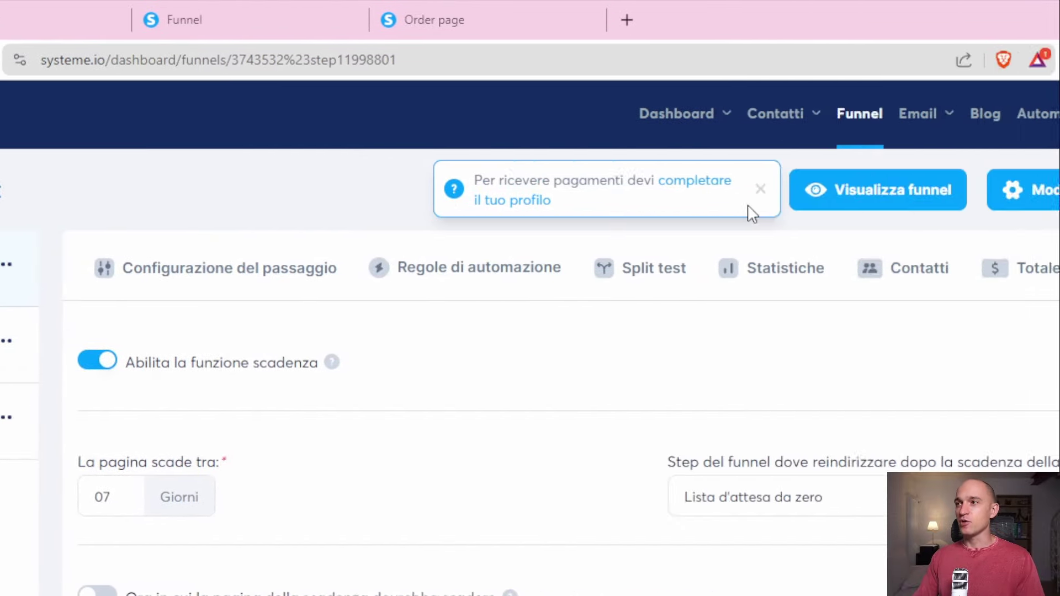
pyautogui.click(564, 208)
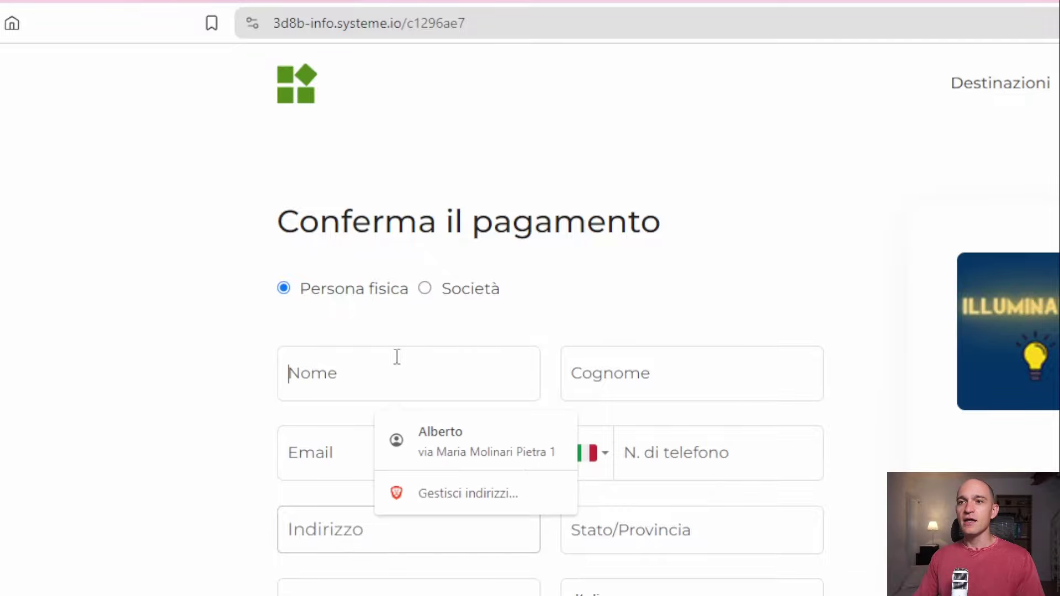
pyautogui.scroll(-5, 505, 478)
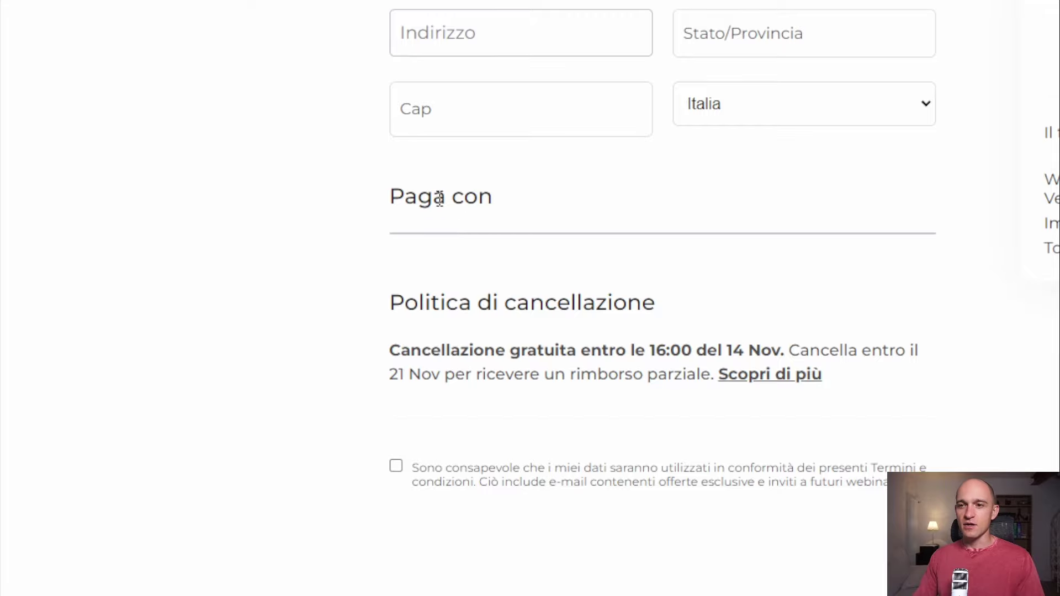
pyautogui.scroll(6, 498, 241)
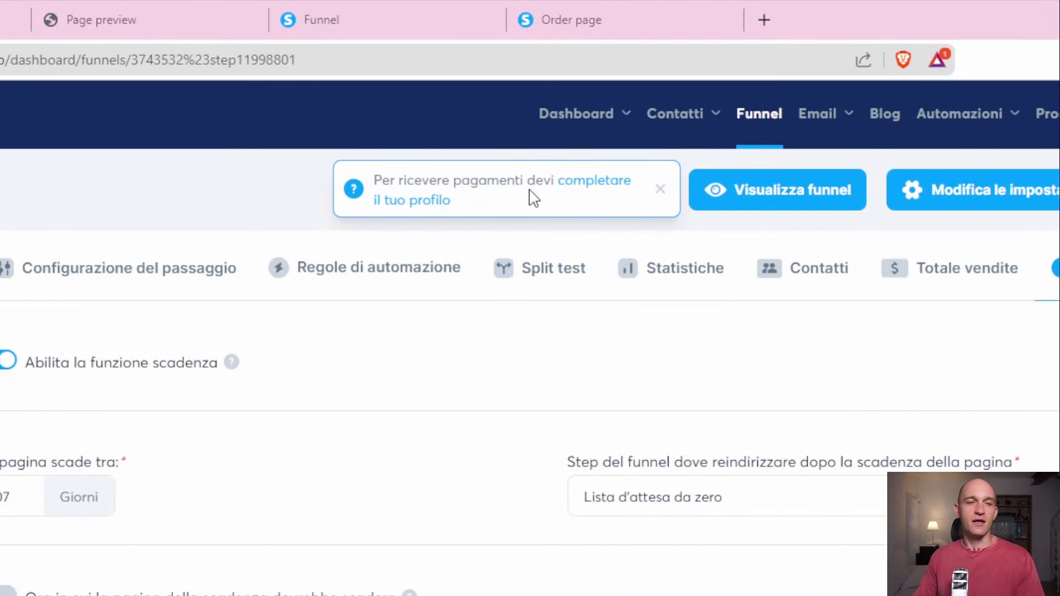
pyautogui.click(659, 189)
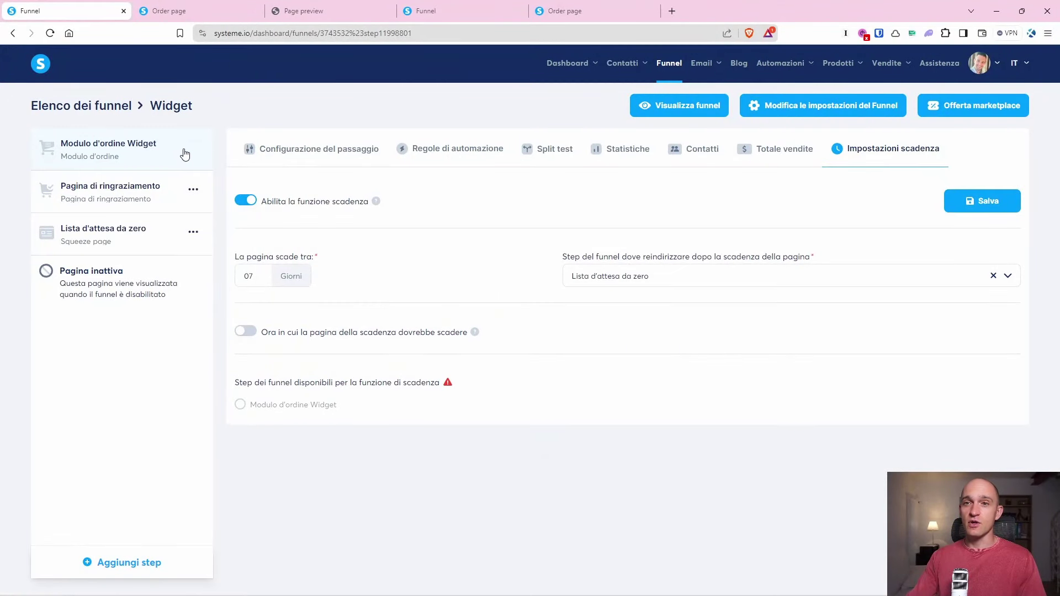
pyautogui.click(191, 150)
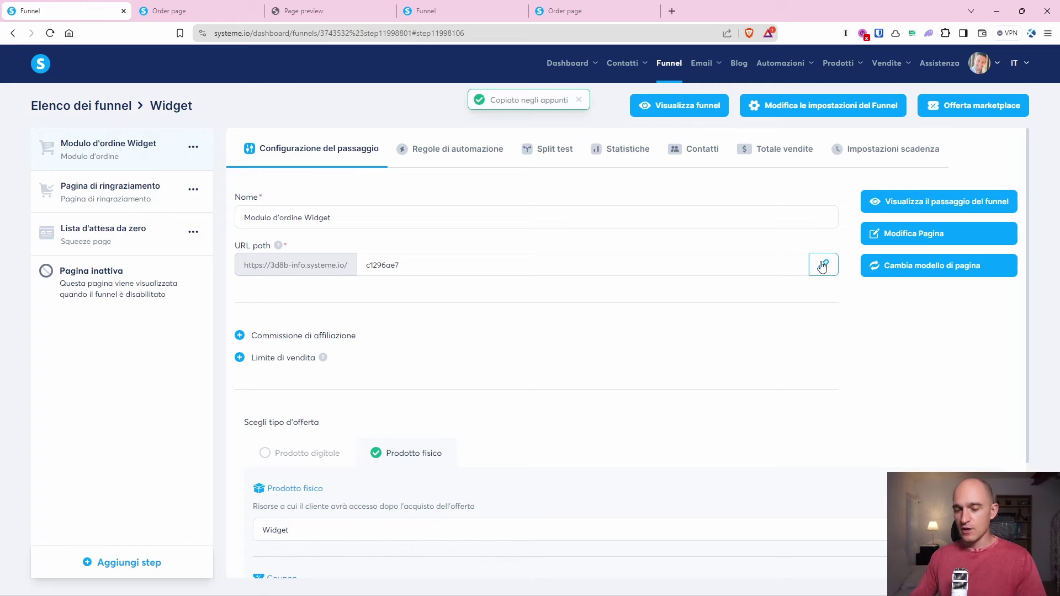
pyautogui.hotkey('ctrl', 't')
pyautogui.write('https://3d8b-info.systeme.io/c1296ae7')
pyautogui.press('Return')
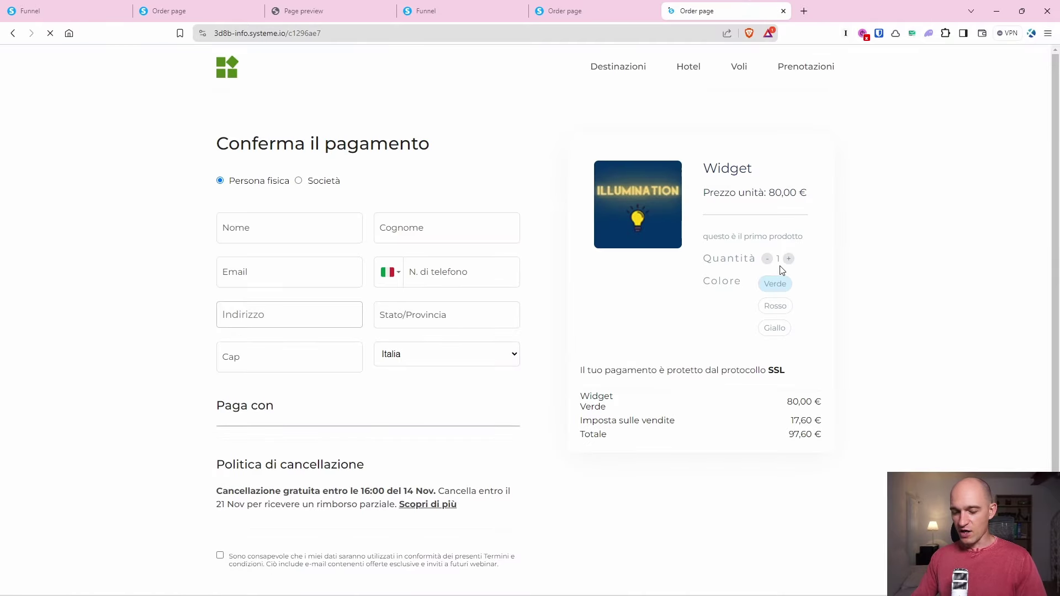
pyautogui.hotkey('ctrl', 'shift', 'n')
pyautogui.write('https://3d8b-info.systeme.io/c1296ae7')
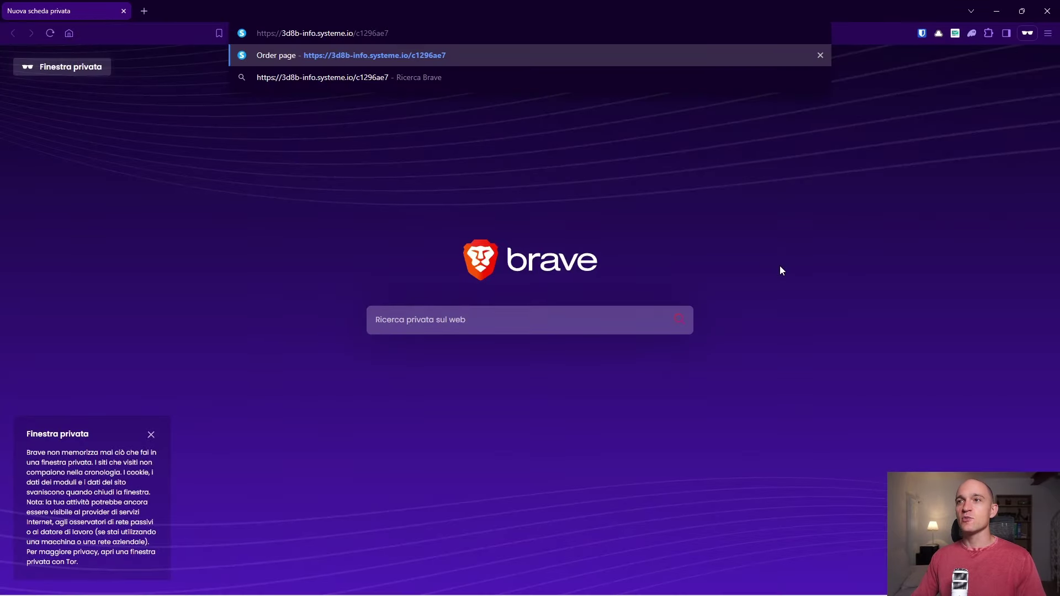
pyautogui.press('Return')
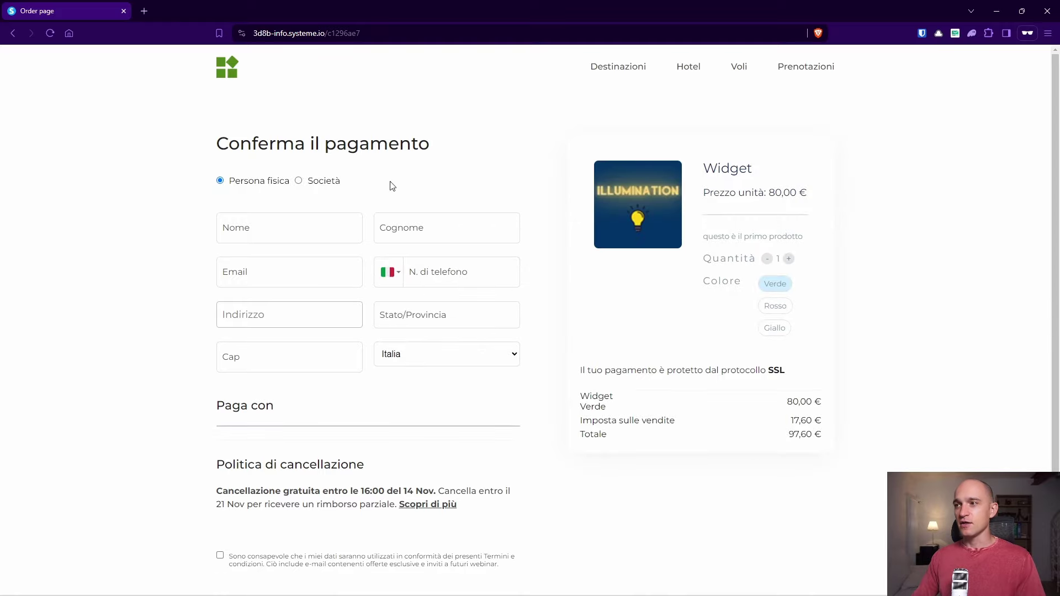
pyautogui.click(1047, 13)
# Return to the Widget funnel and add an automation rule with the "Nuova vendita" condition to the Modulo d'ordine Widget step.
pyautogui.click(32, 11)
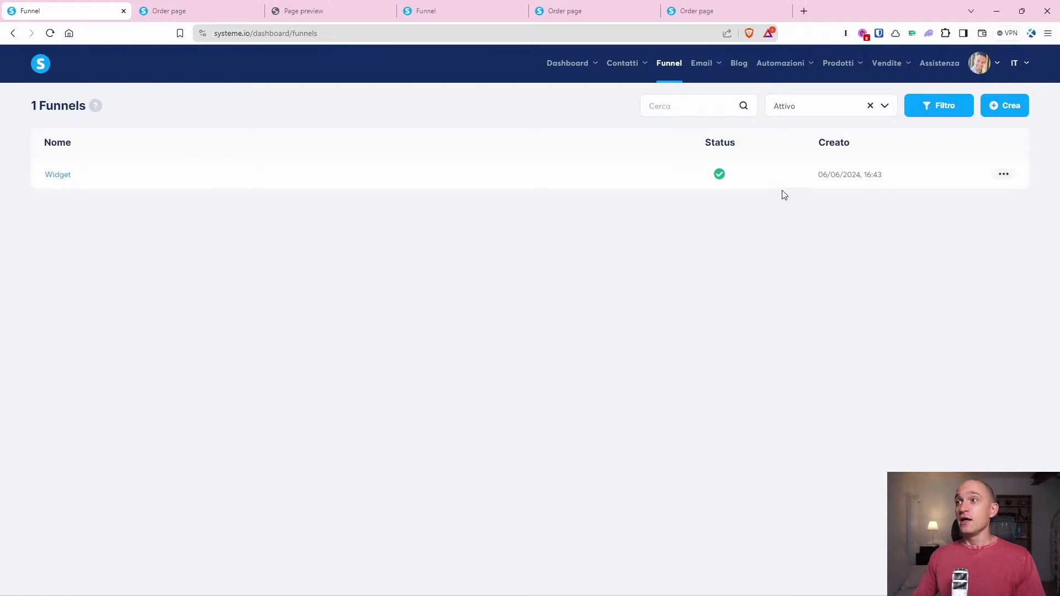
pyautogui.click(57, 174)
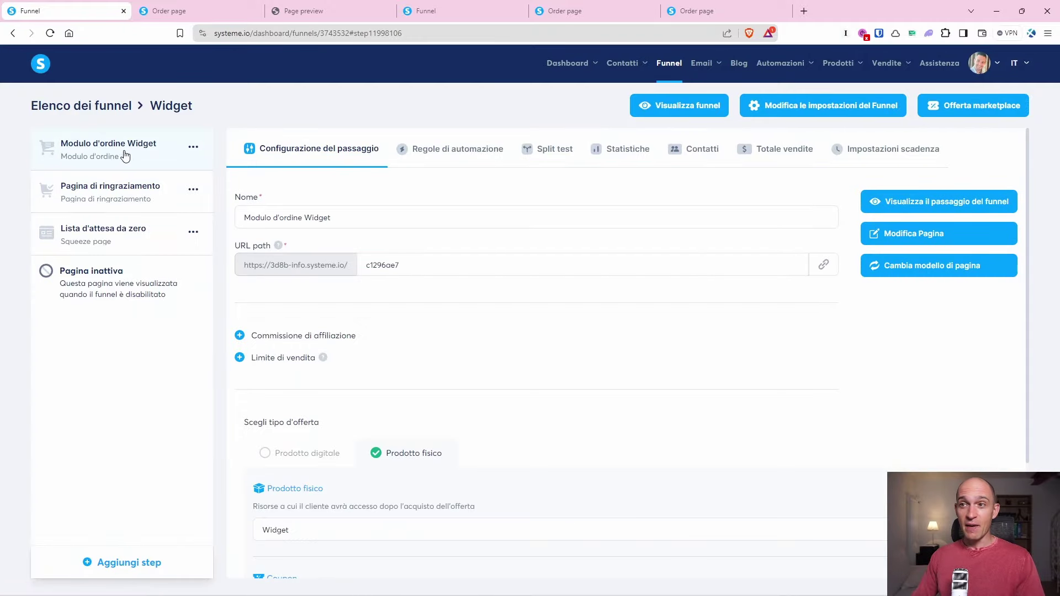
pyautogui.click(458, 154)
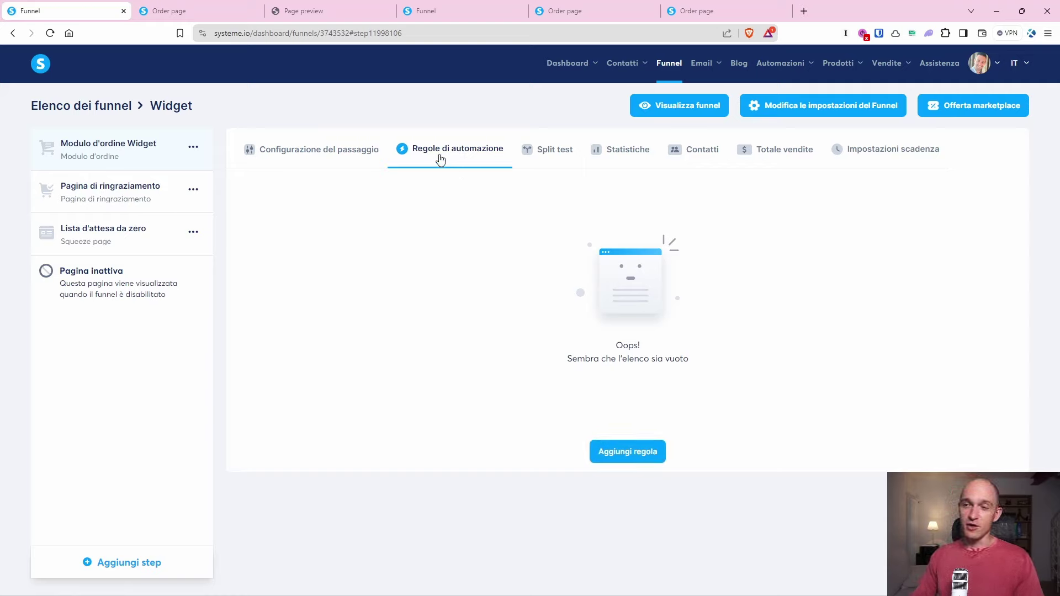
pyautogui.click(621, 452)
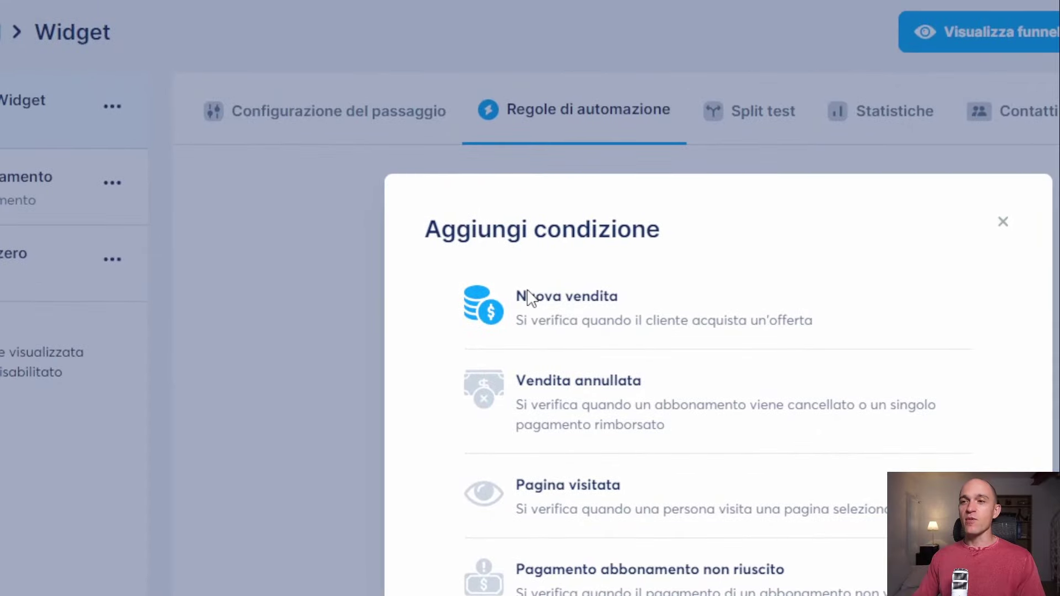
pyautogui.click(398, 34)
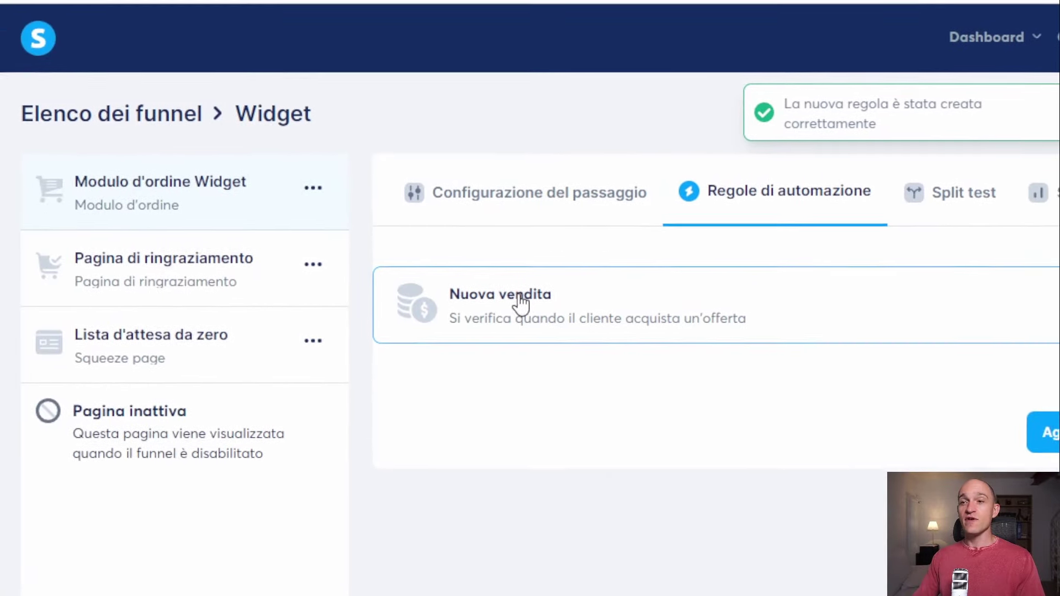
# Open the "Nuova vendita" rule, go back to the rule list to check its management options, and reopen the rule for editing.
pyautogui.click(321, 222)
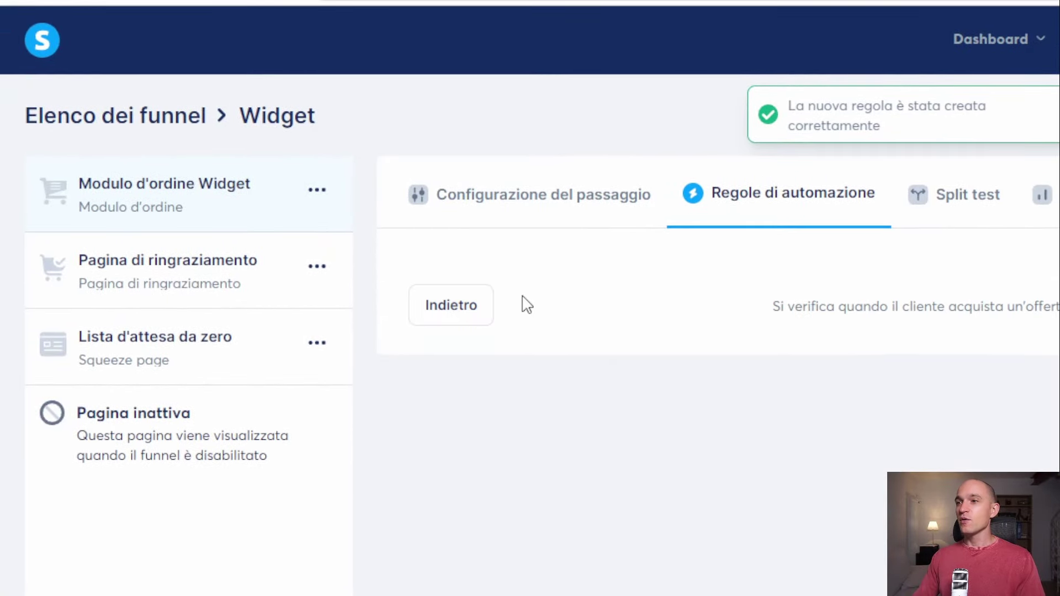
pyautogui.click(441, 313)
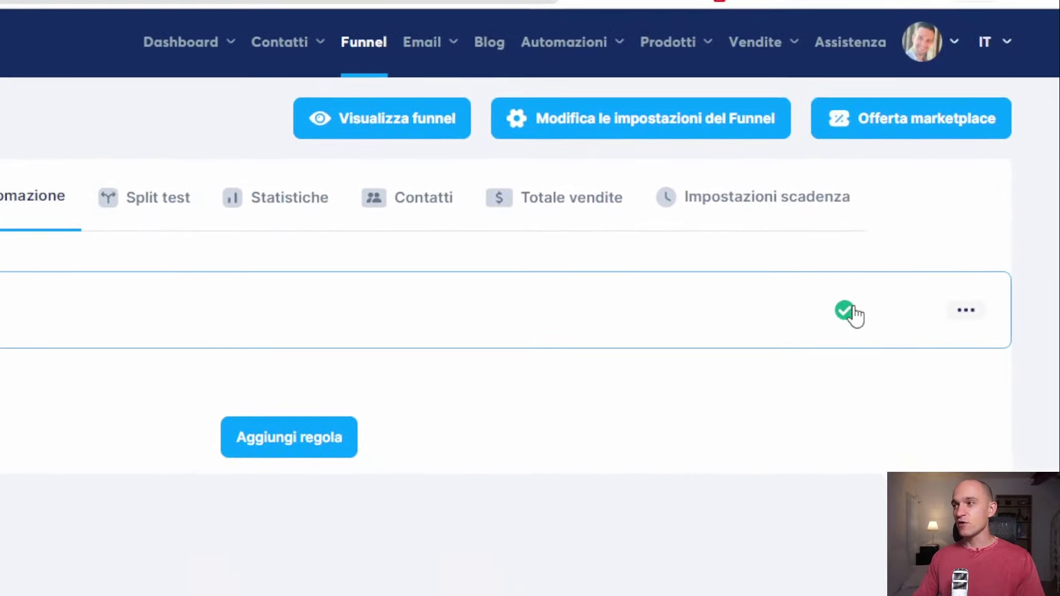
pyautogui.click(960, 300)
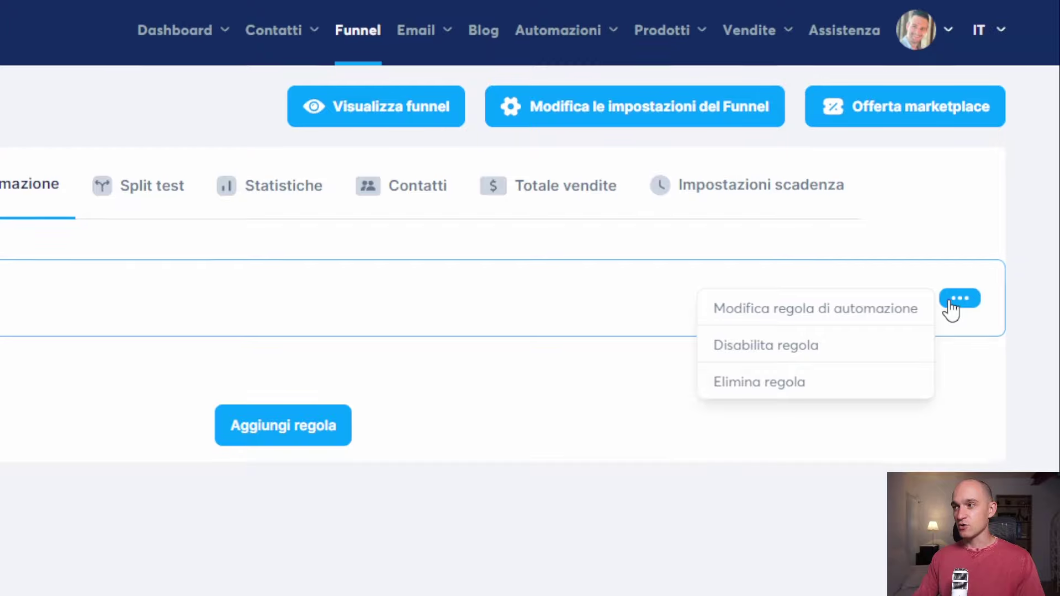
pyautogui.click(917, 316)
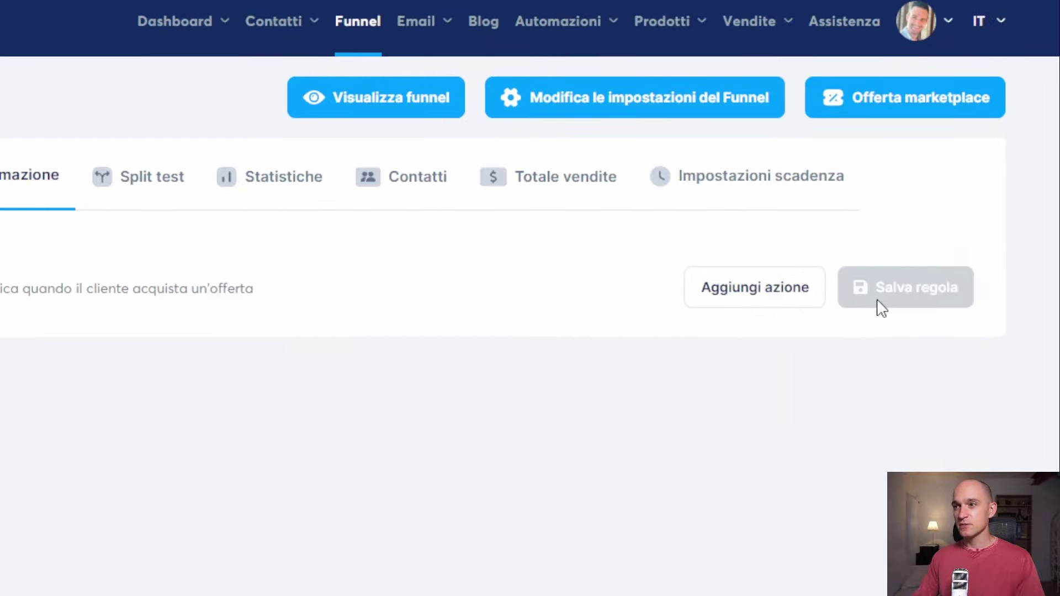
# Review the available actions, add "Aggiungi un tag" to the "Nuova vendita" rule, and enter "Clienti" as a new tag.
pyautogui.click(764, 307)
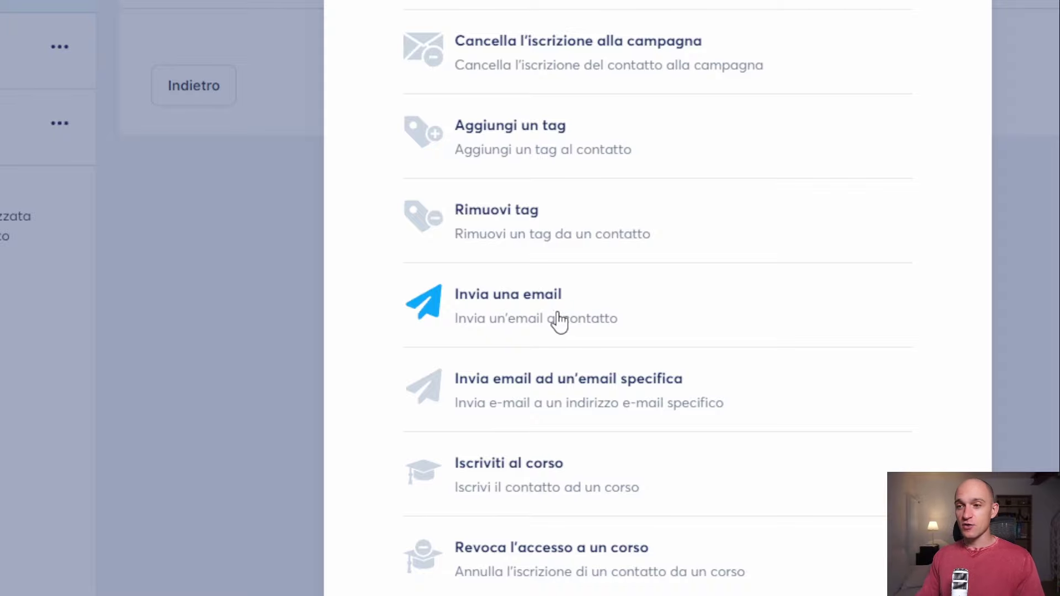
pyautogui.scroll(-5, 552, 303)
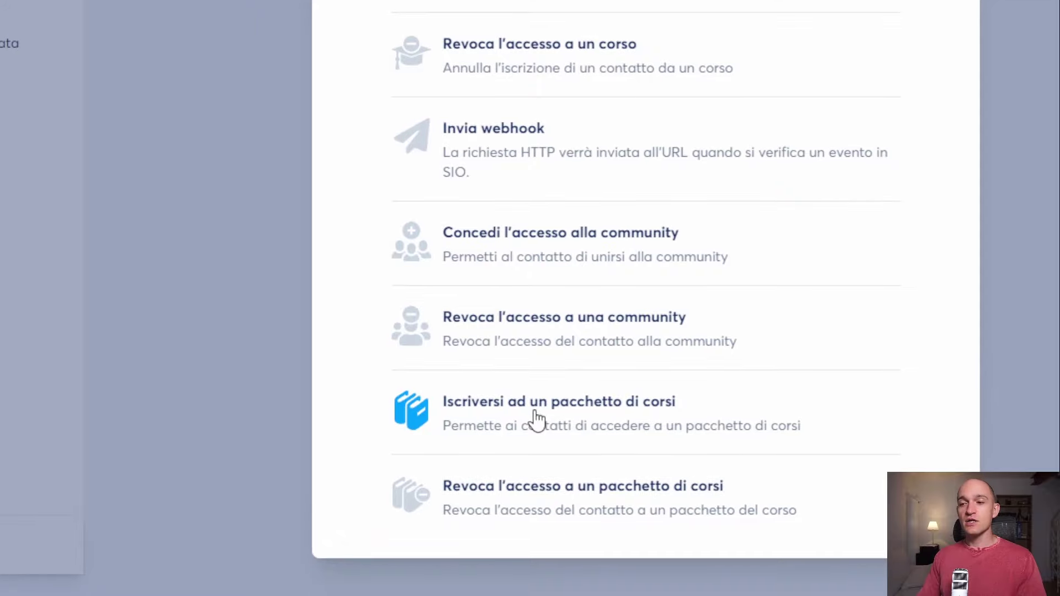
pyautogui.scroll(10, 540, 397)
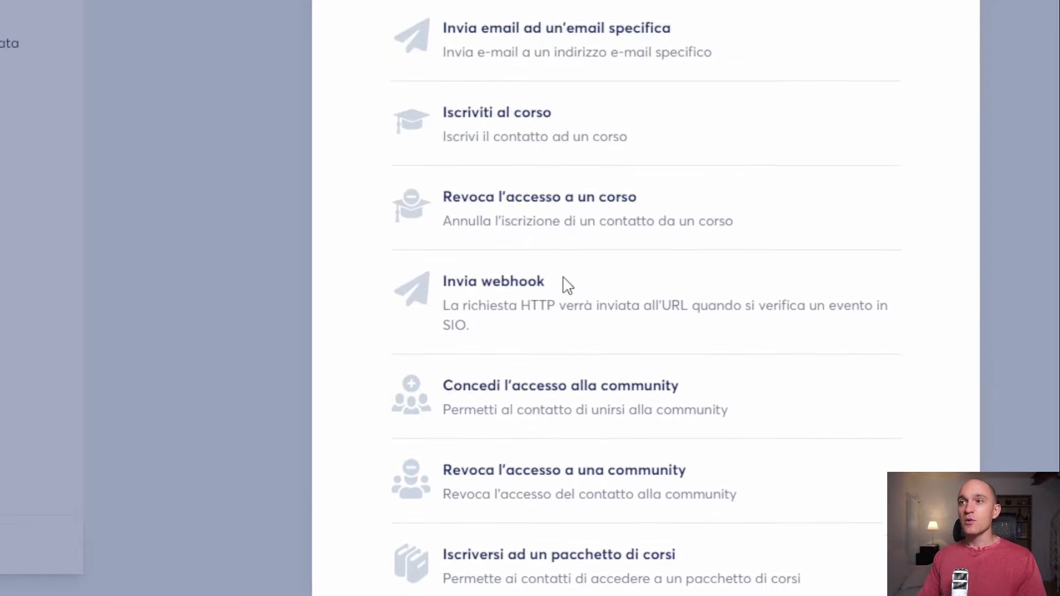
pyautogui.click(528, 276)
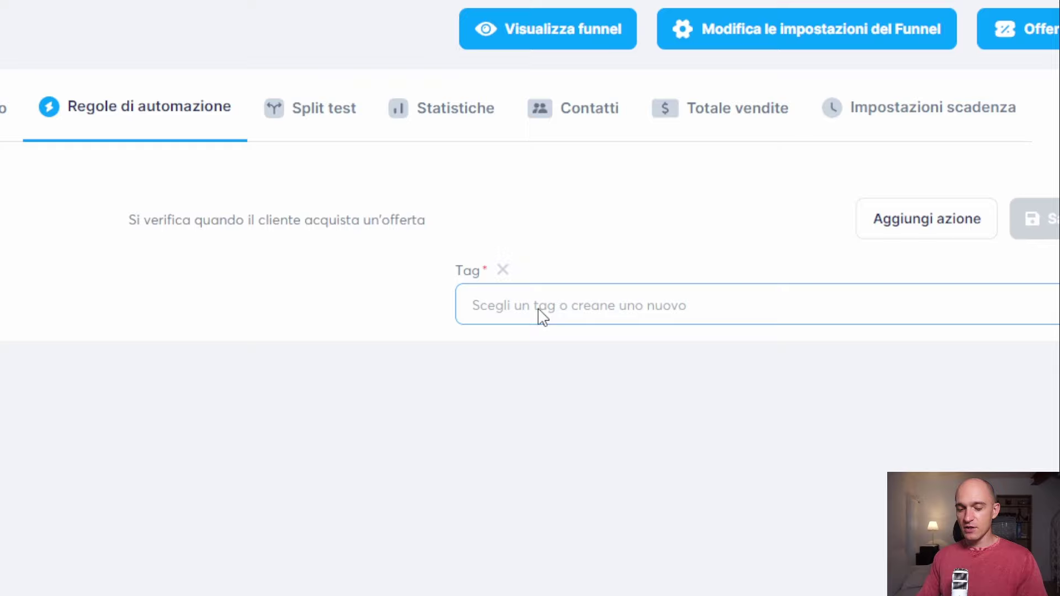
pyautogui.write('Clienti')
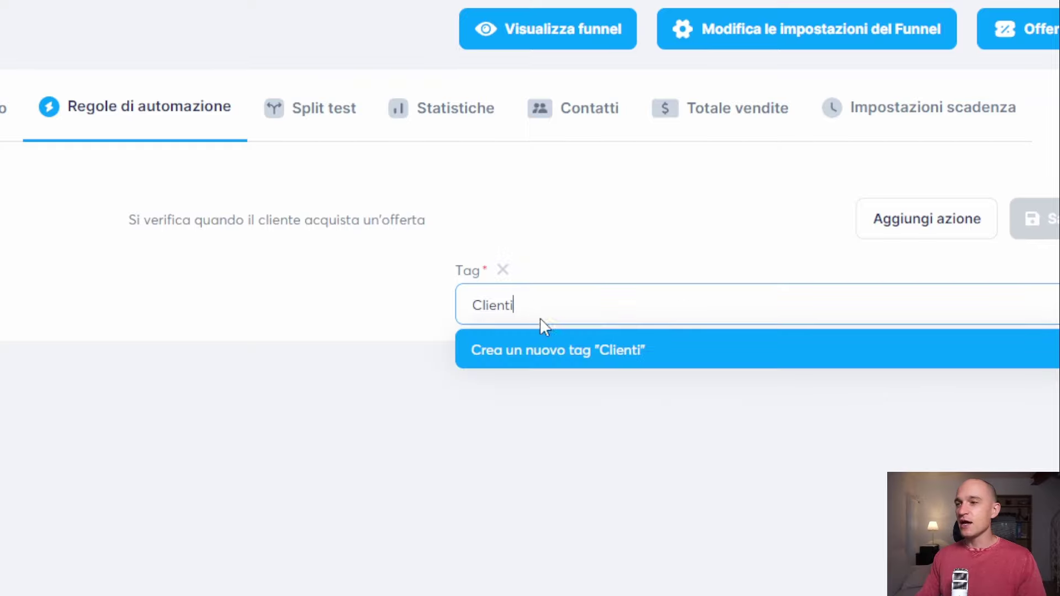
# Create the new tag "Clienti" in the Nuova vendita rule's add-tag action and save the rule.
pyautogui.click(549, 337)
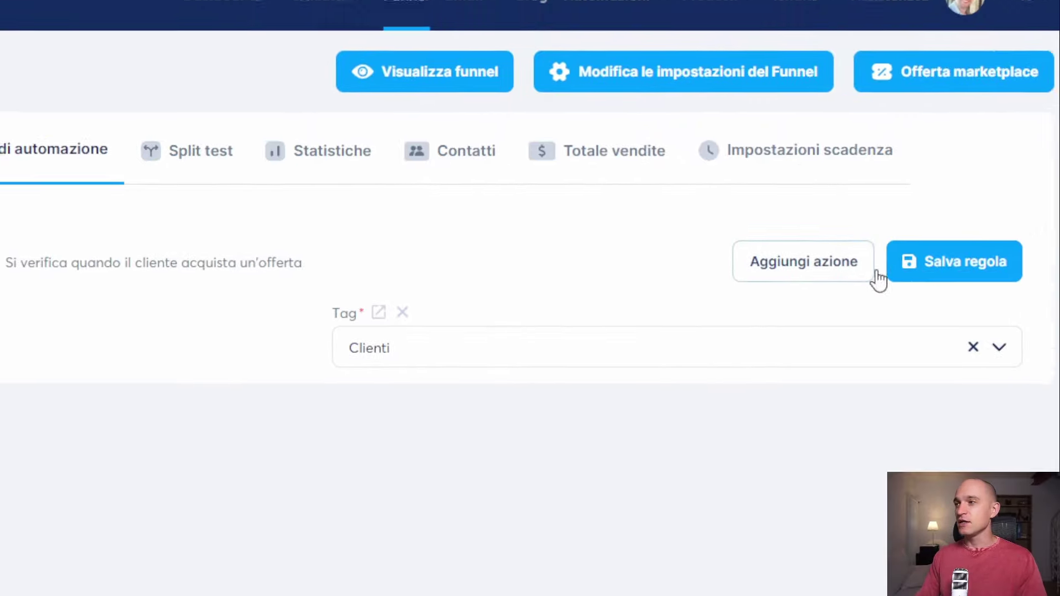
pyautogui.click(1051, 218)
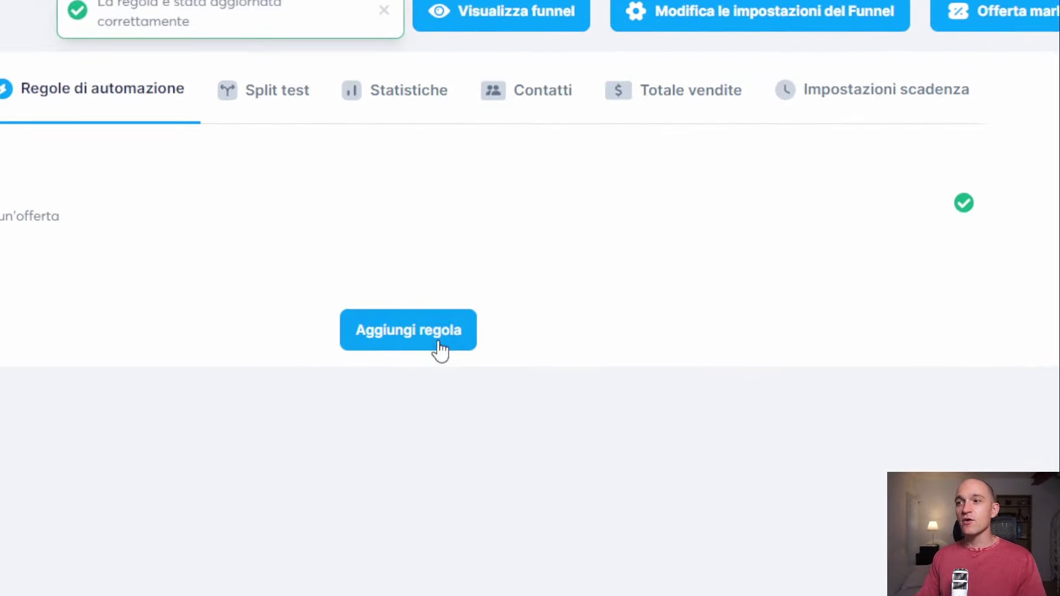
# Add a "Vendita annullata" automation rule to the order form step and open it for editing.
pyautogui.click(257, 441)
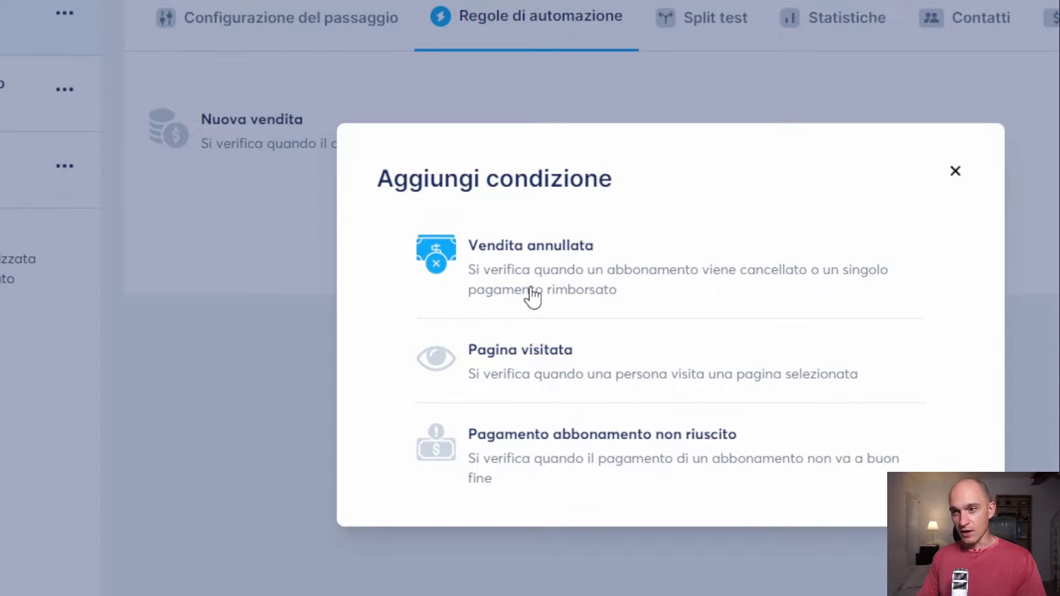
pyautogui.click(533, 297)
pyautogui.click(964, 299)
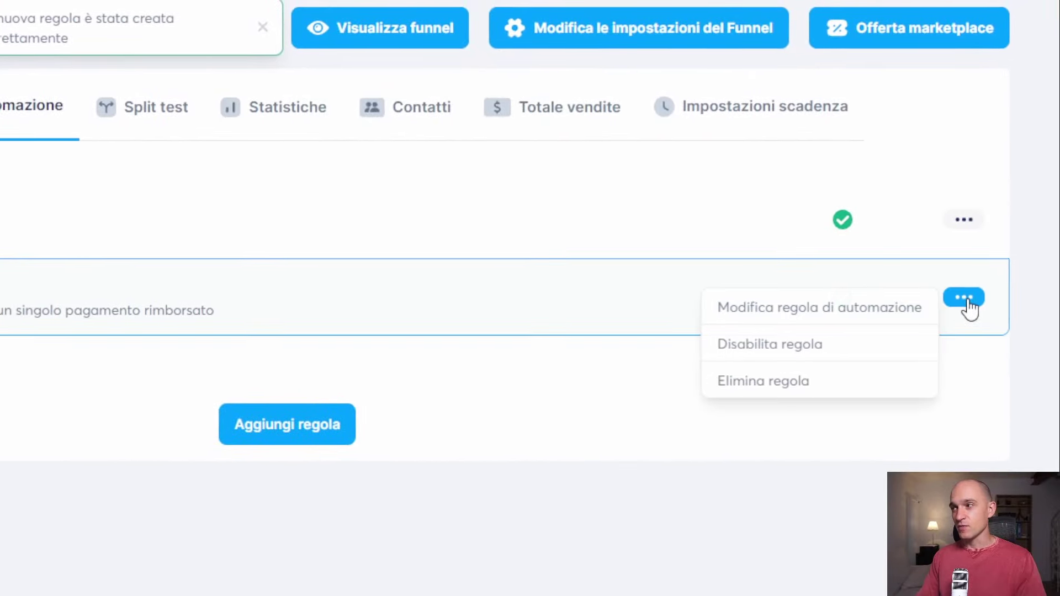
pyautogui.click(458, 312)
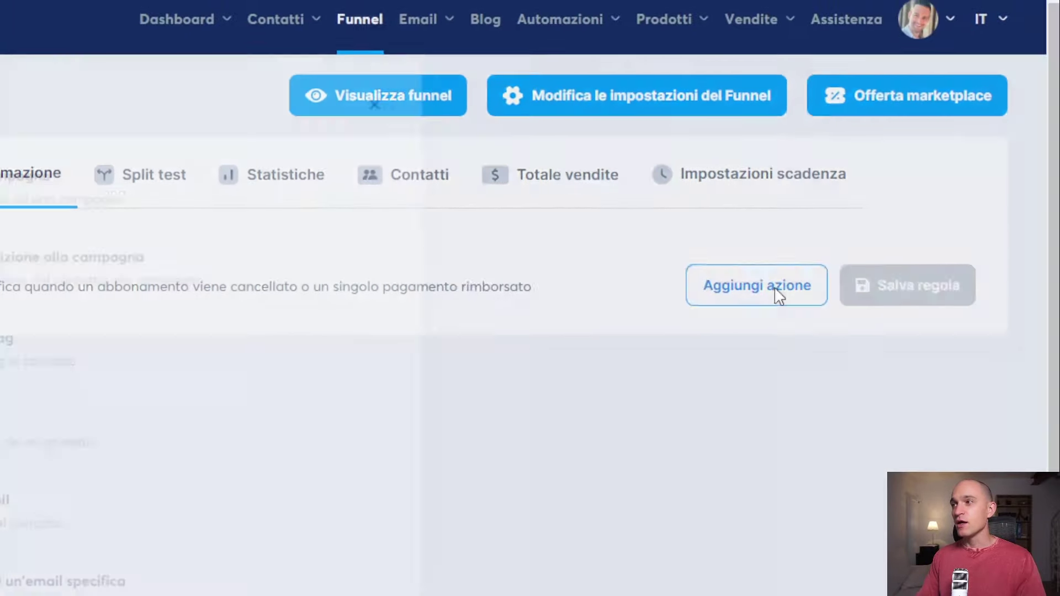
# Add a "Rimuovi tag" action with the tag "Clienti" to the Vendita annullata rule and save the rule.
pyautogui.click(806, 219)
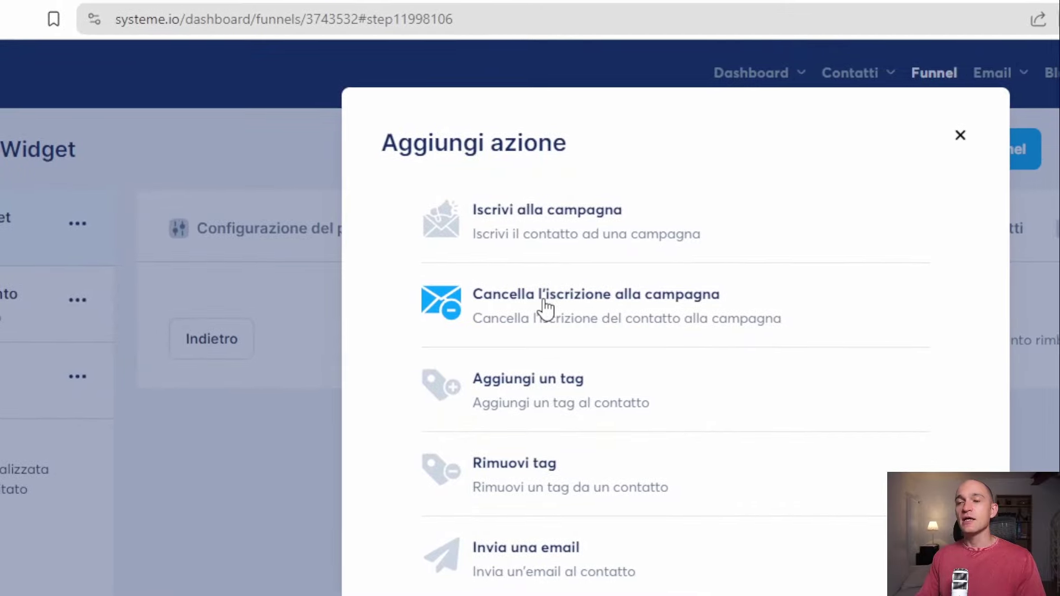
pyautogui.click(535, 463)
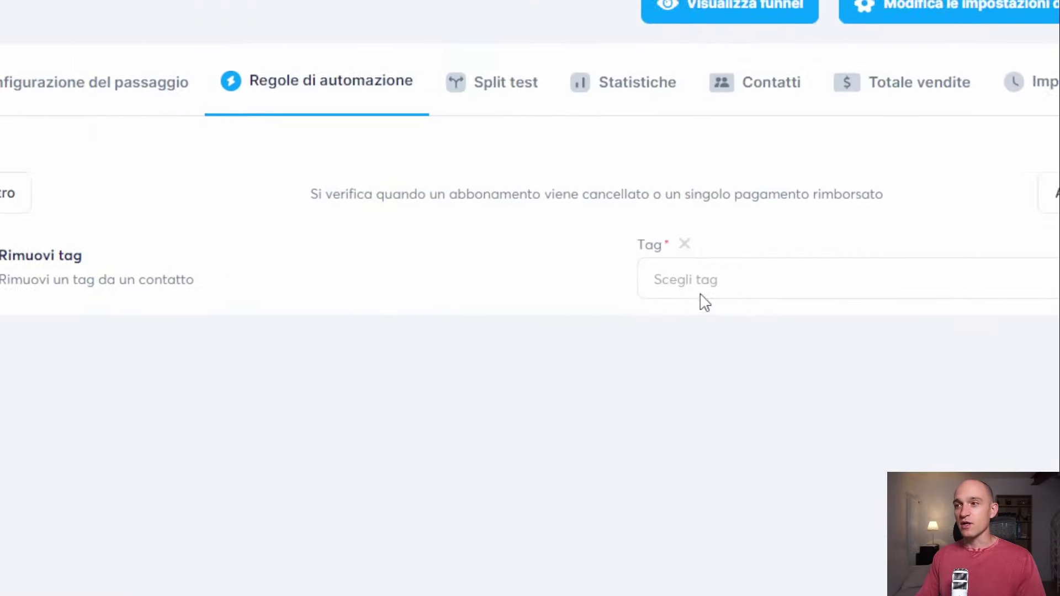
pyautogui.click(707, 287)
pyautogui.click(719, 329)
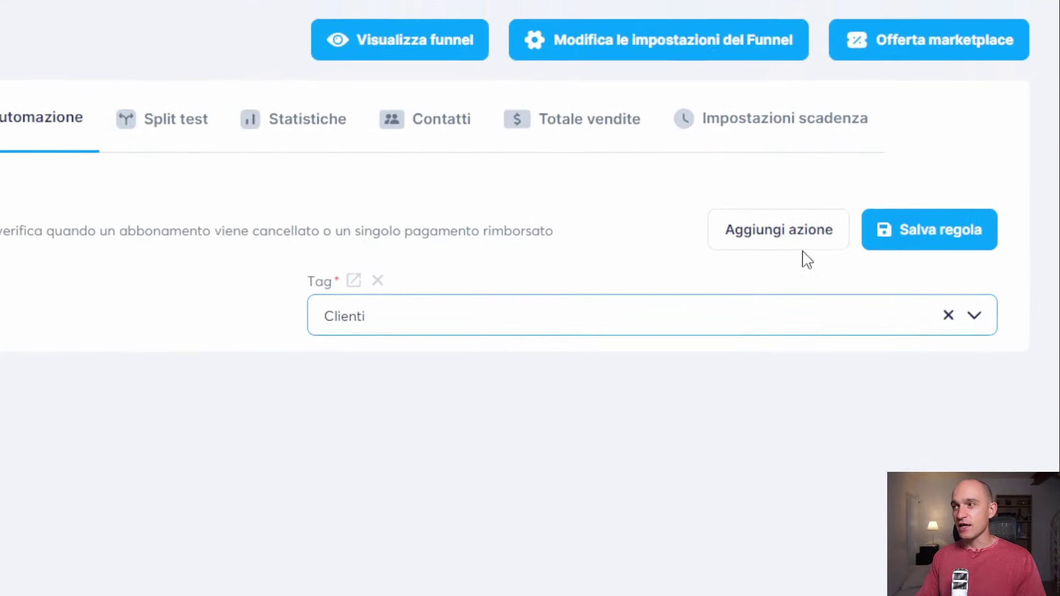
pyautogui.click(971, 228)
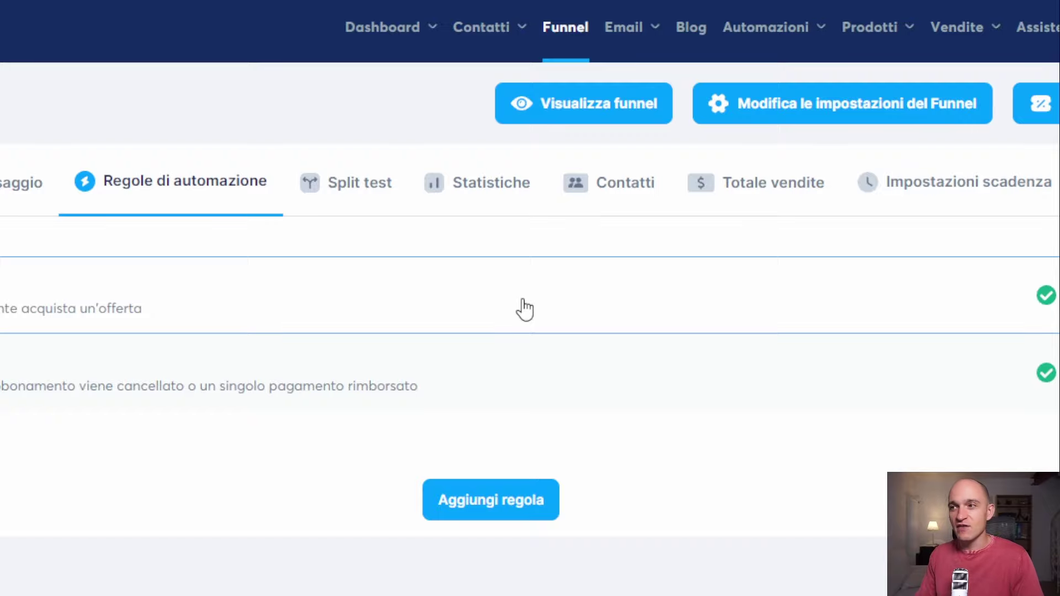
# Reopen the Nuova vendita rule and add an "Invia una email" action to it.
pyautogui.click(524, 308)
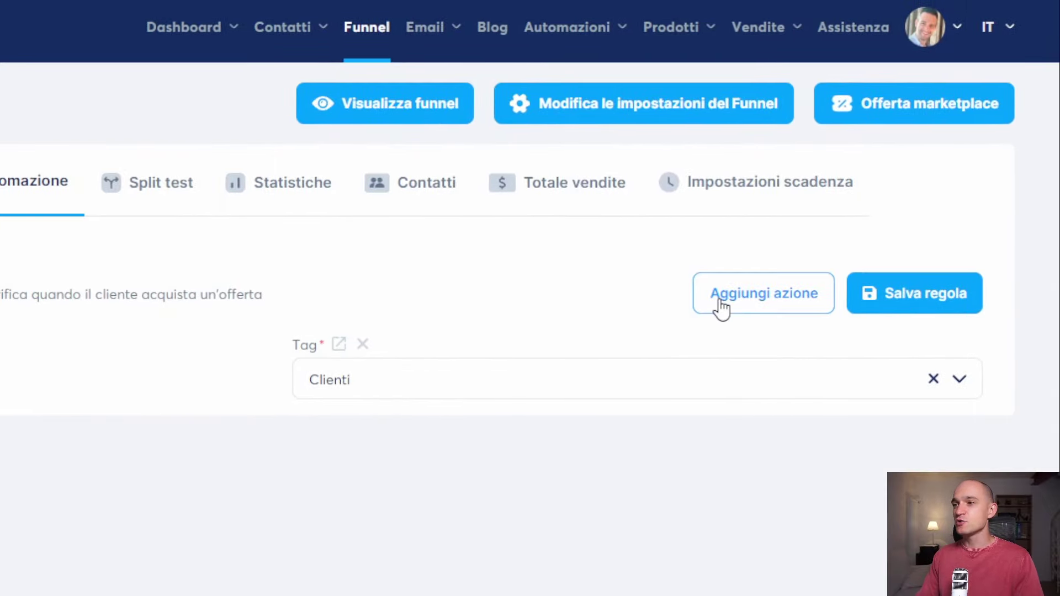
pyautogui.click(720, 308)
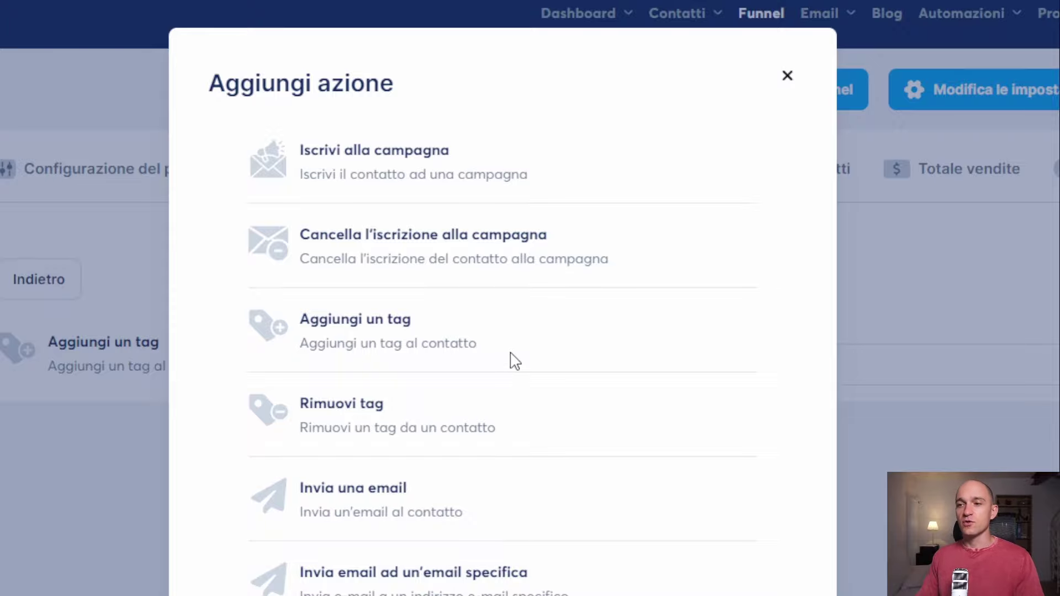
pyautogui.scroll(-5, 514, 376)
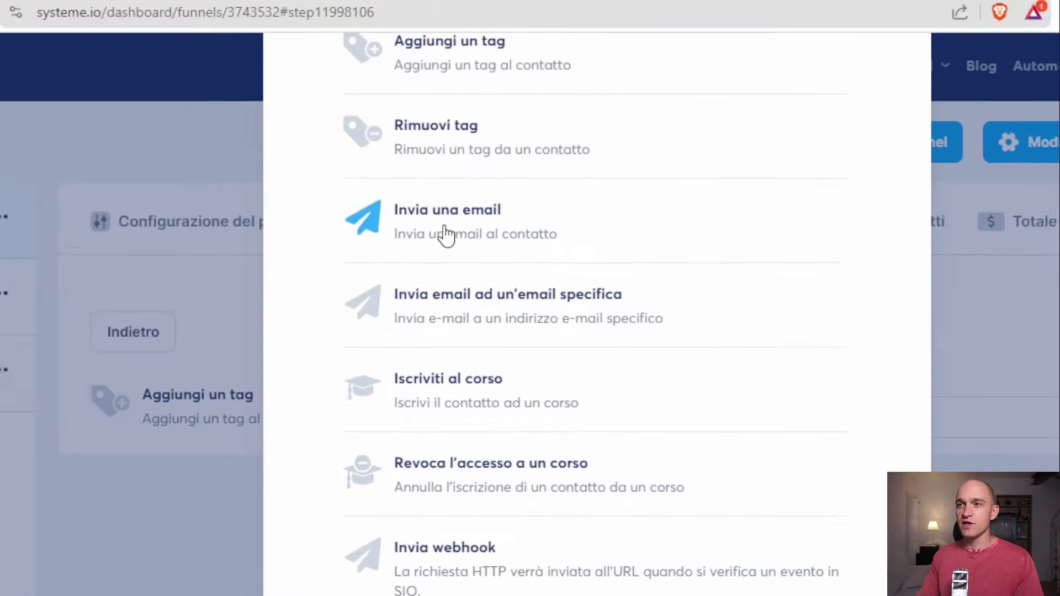
pyautogui.click(446, 236)
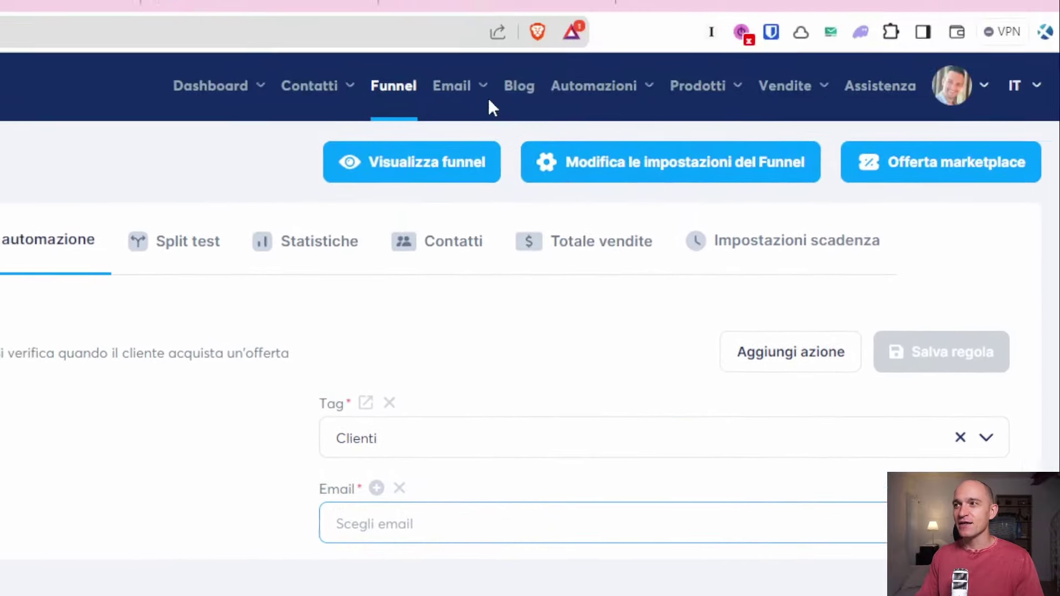
# Create a new email message with the subject "Ecco la tua consulenza gratuita" and the body "Clicca sul link per prenotare.".
pyautogui.moveTo(434, 0)
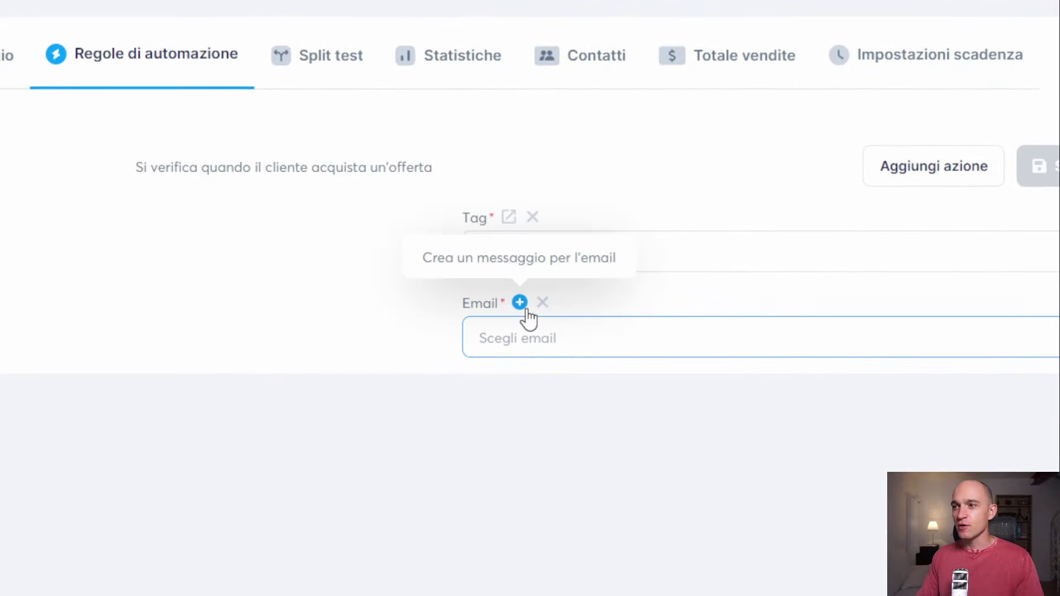
pyautogui.click(522, 305)
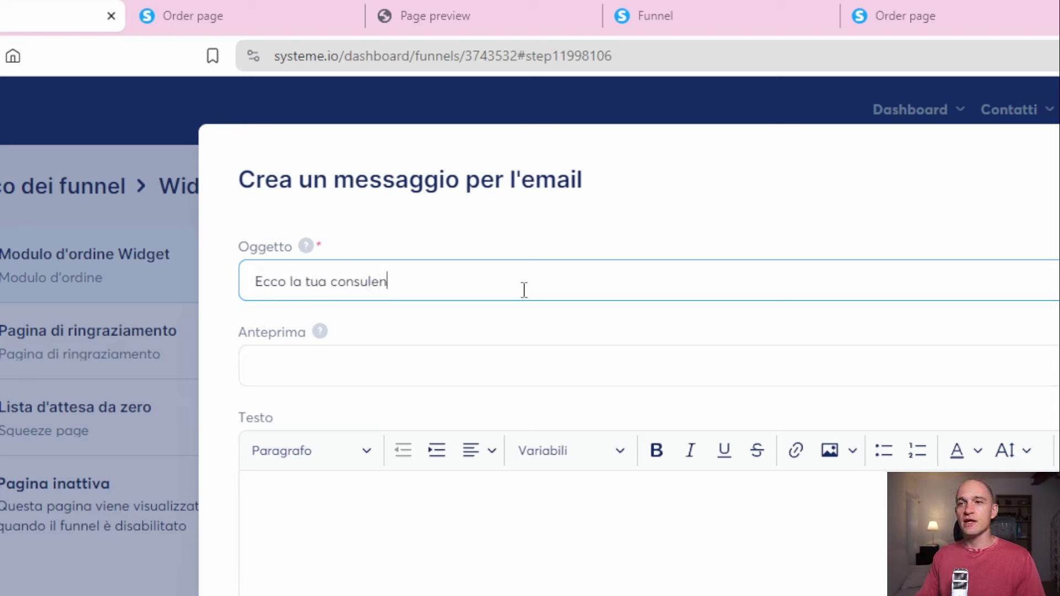
pyautogui.write('Ecco la tua consulenza gratuita')
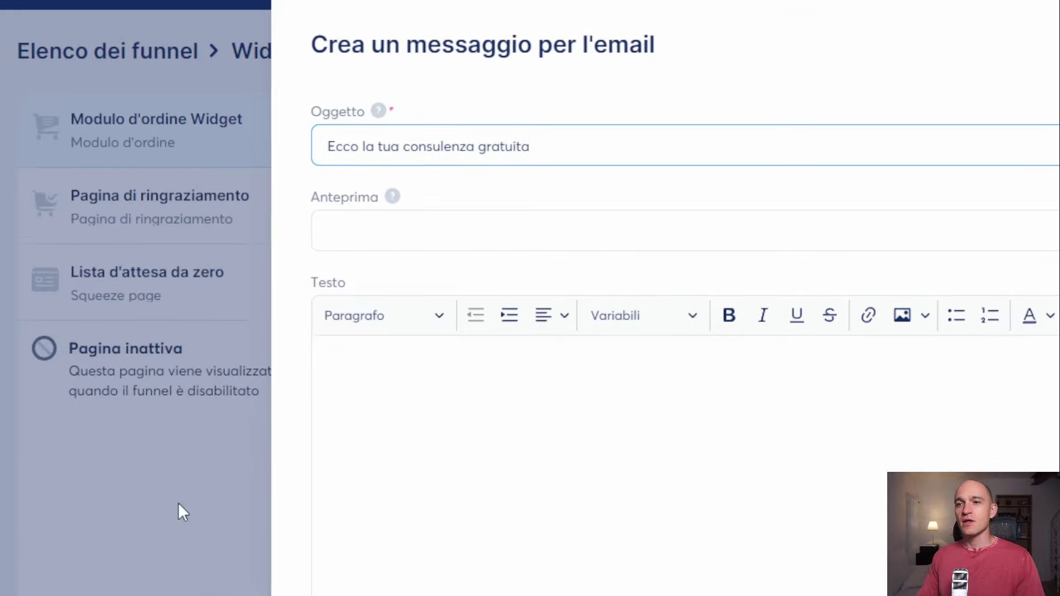
pyautogui.click(516, 507)
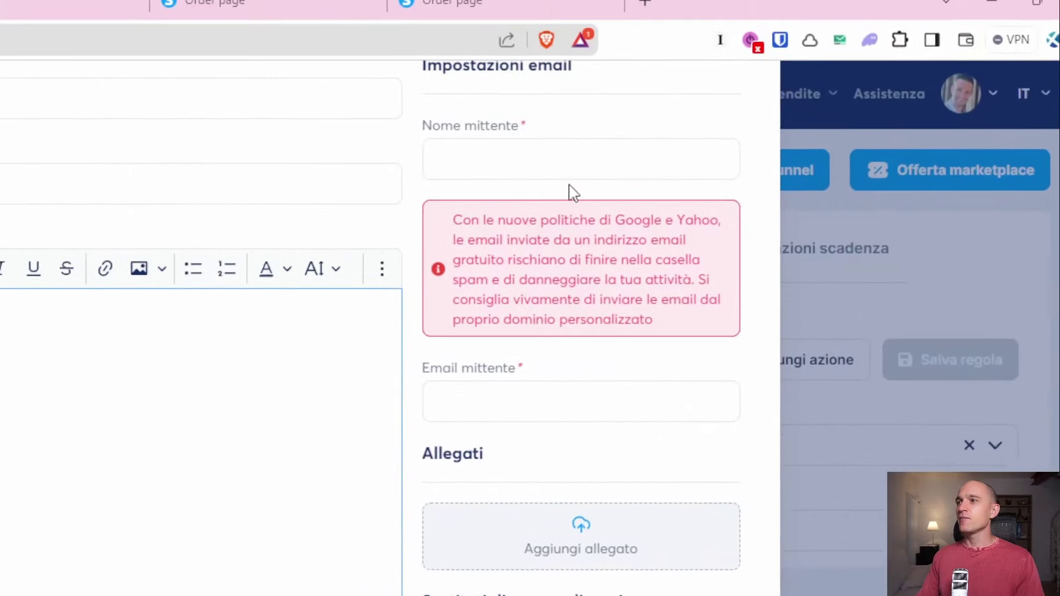
# Set the sender name to "Io" and fill in the sender's email address from the saved suggestion.
pyautogui.click(554, 161)
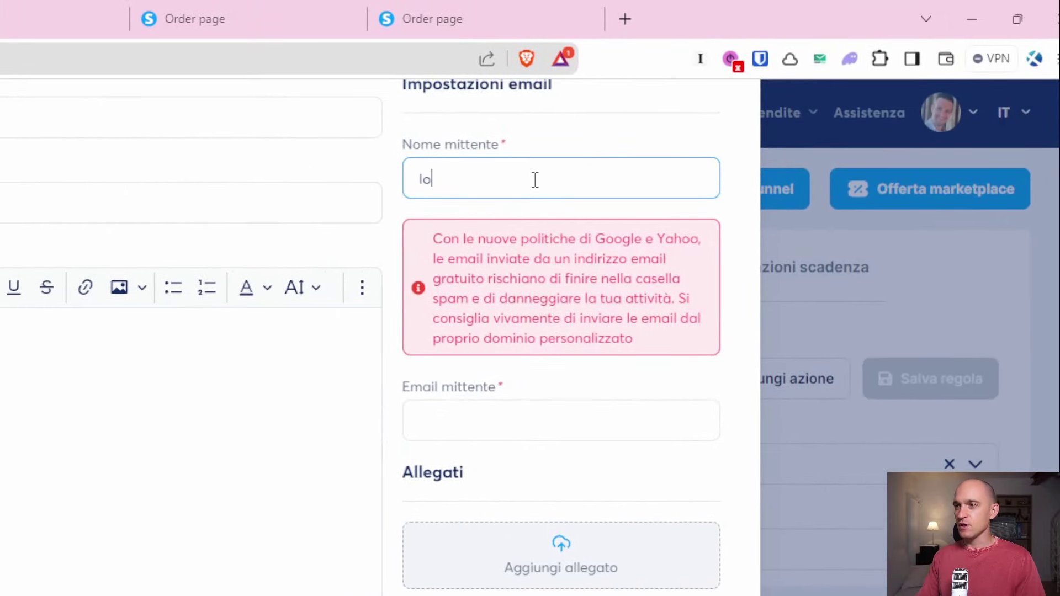
pyautogui.press('Tab')
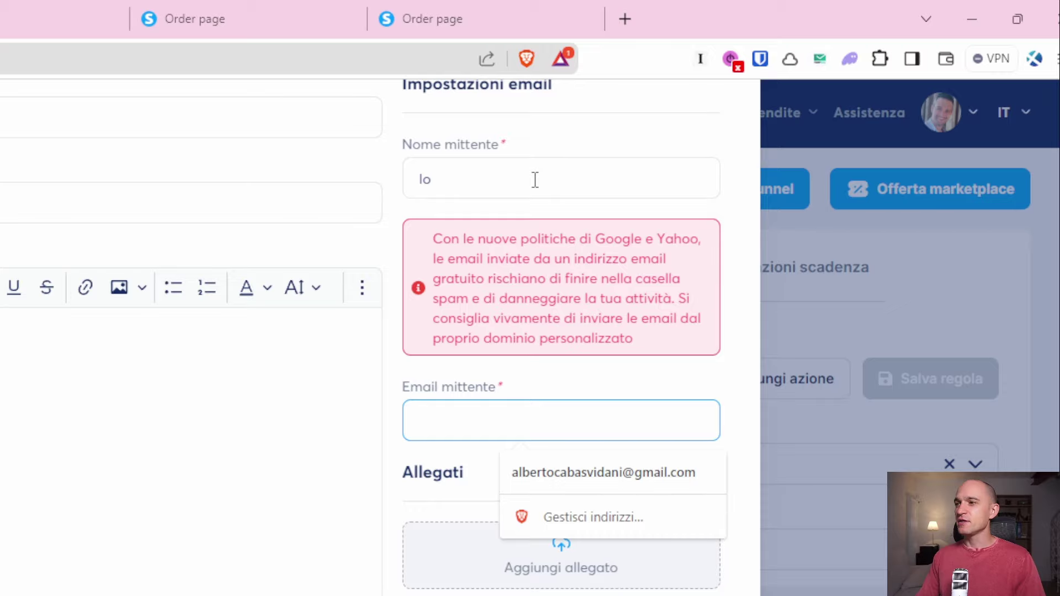
pyautogui.press('Down')
pyautogui.press('Return')
# Look over the personalization placeholders and add the greeting "Ciao" on its own line above the body text.
pyautogui.scroll(-4, 521, 387)
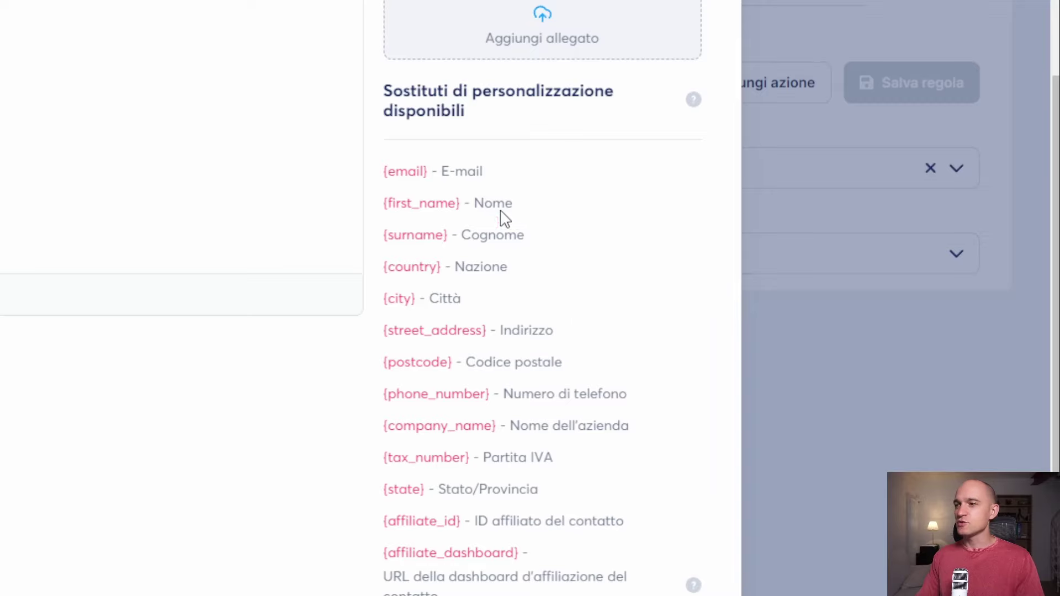
pyautogui.moveTo(519, 291); pyautogui.dragTo(561, 291)
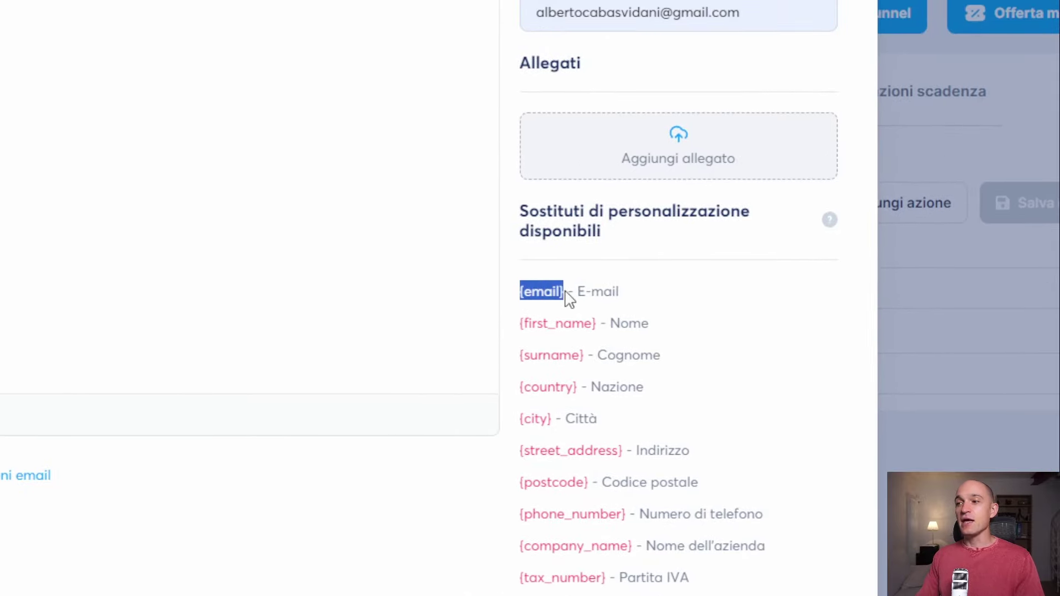
pyautogui.moveTo(597, 325); pyautogui.dragTo(521, 321)
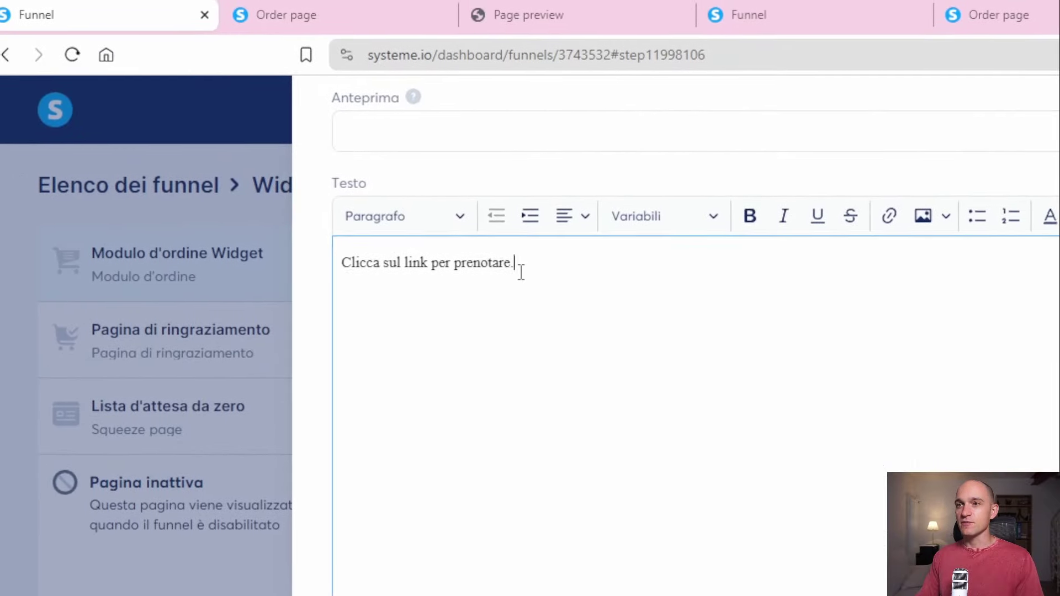
pyautogui.write('Ciao')
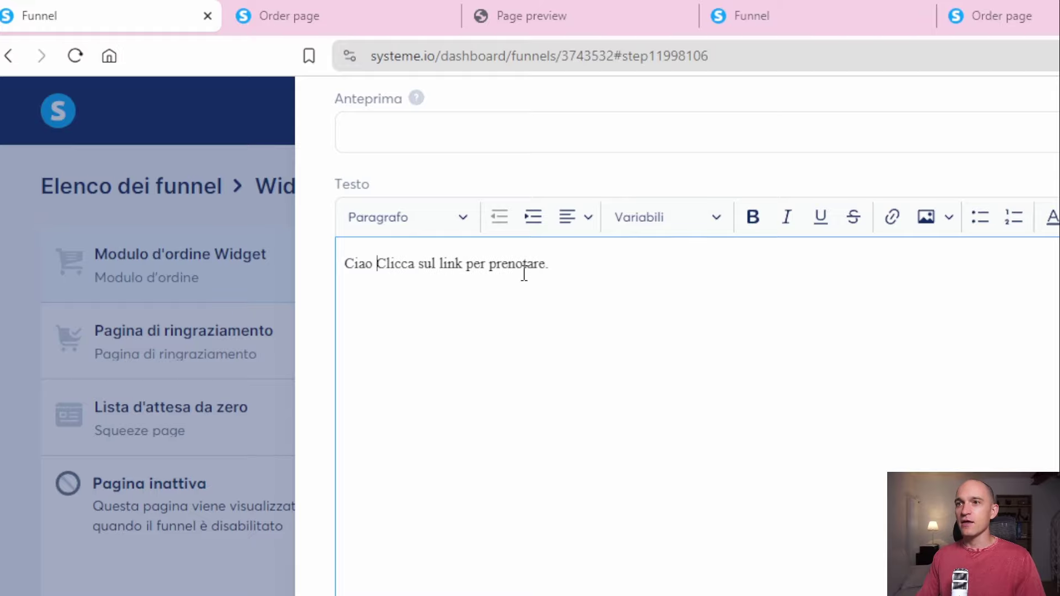
pyautogui.press('Return')
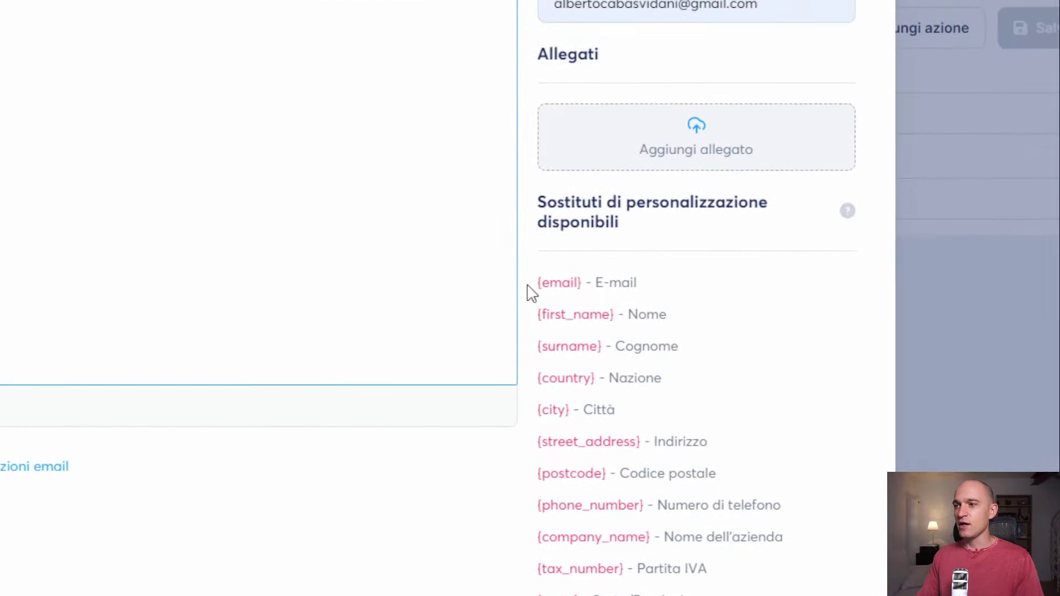
# Insert the {email} placeholder twice after "Ciao", once copied from the placeholder list and once as the Email variable.
pyautogui.moveTo(536, 284); pyautogui.dragTo(580, 295)
pyautogui.hotkey('ctrl', 'c')
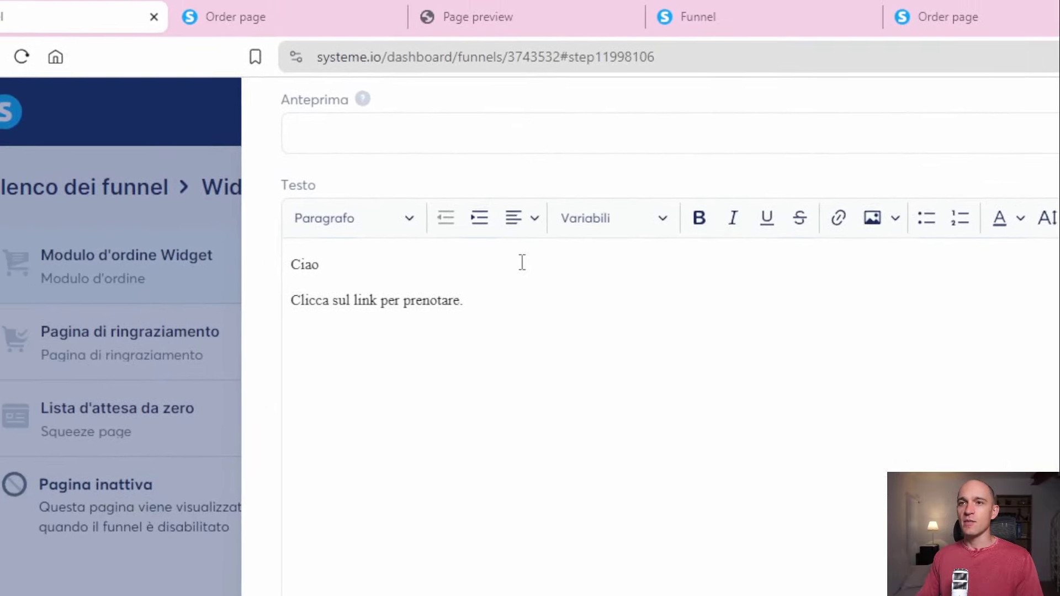
pyautogui.click(522, 263)
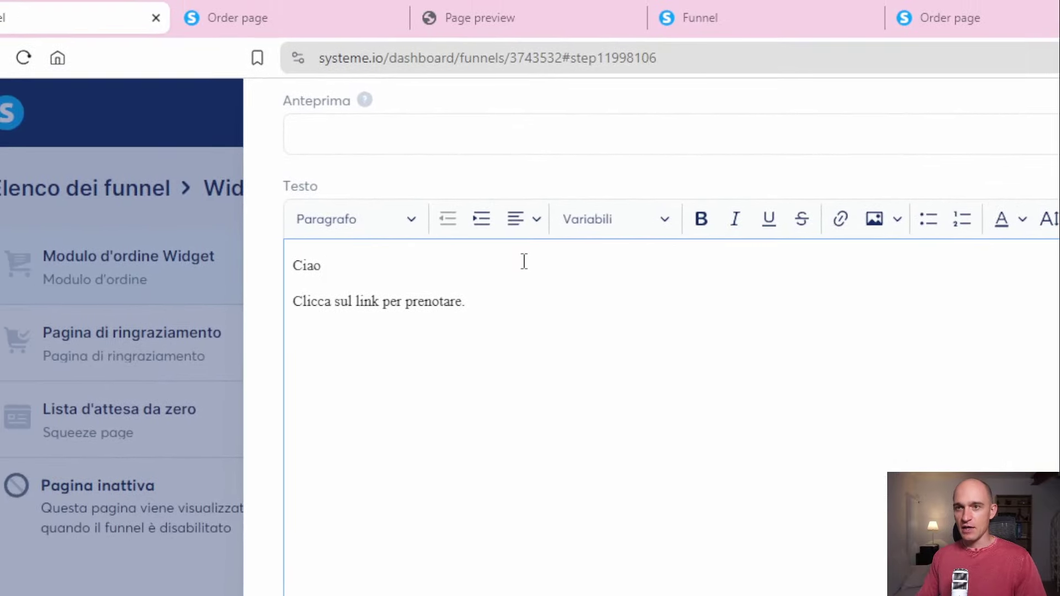
pyautogui.hotkey('ctrl', 'v')
pyautogui.click(587, 220)
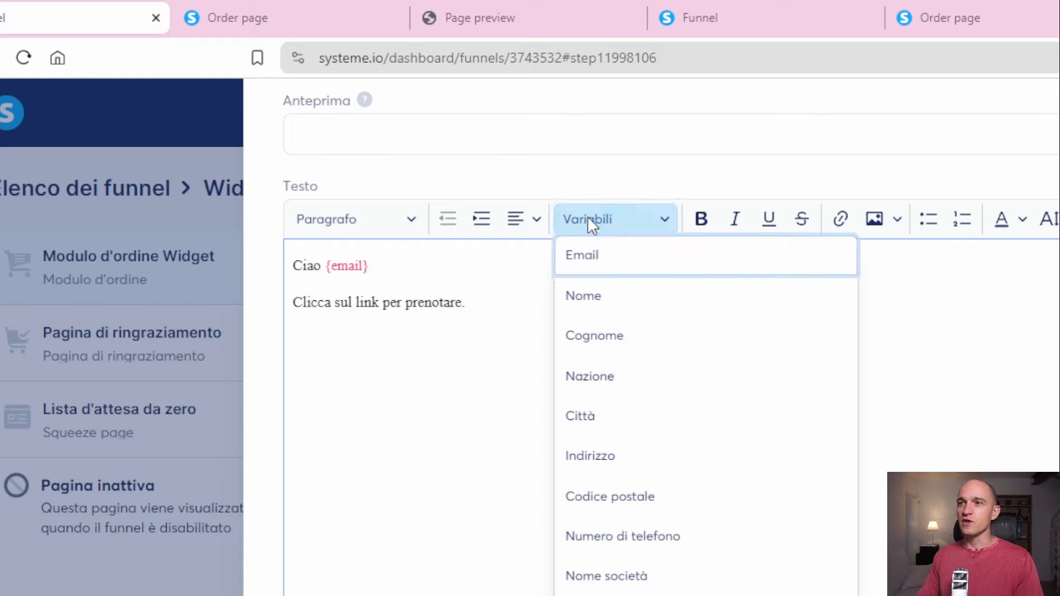
pyautogui.click(604, 254)
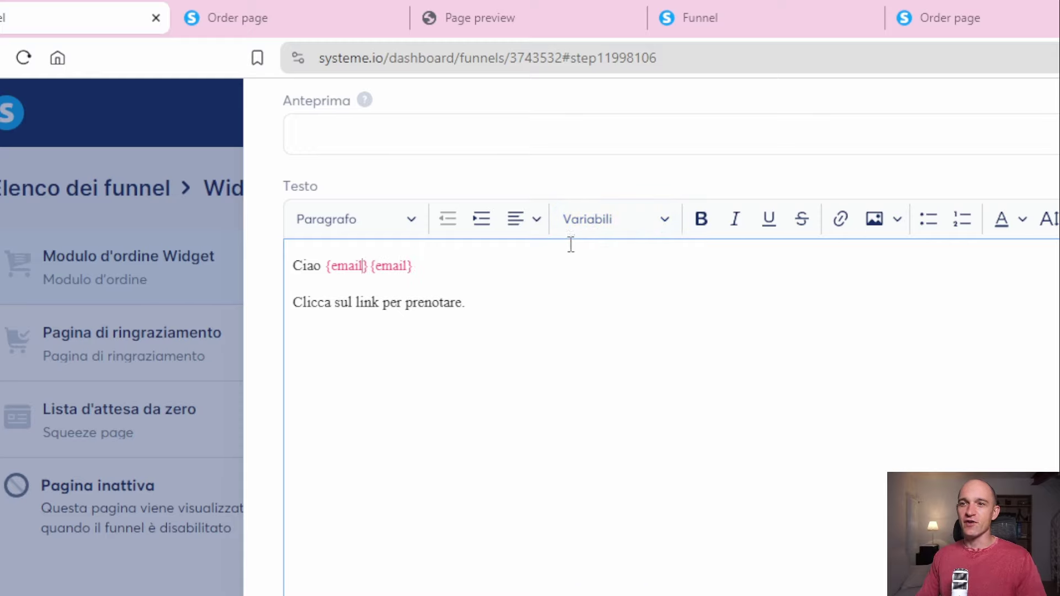
# Delete both {email} placeholders from the greeting line, leaving only "Ciao".
pyautogui.press('BackSpace')
pyautogui.press('BackSpace')
pyautogui.press('BackSpace')
pyautogui.press('BackSpace')
pyautogui.press('BackSpace')
pyautogui.press('BackSpace')
pyautogui.press('BackSpace')
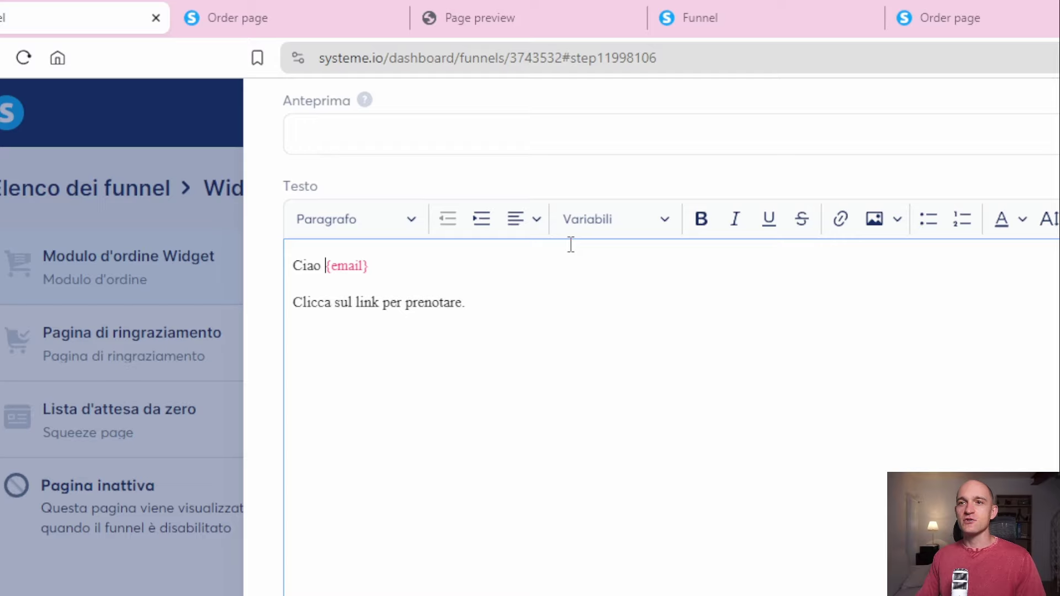
pyautogui.press('BackSpace')
pyautogui.press('BackSpace')
pyautogui.press('BackSpace')
pyautogui.press('BackSpace')
pyautogui.press('BackSpace')
pyautogui.press('BackSpace')
pyautogui.press('BackSpace')
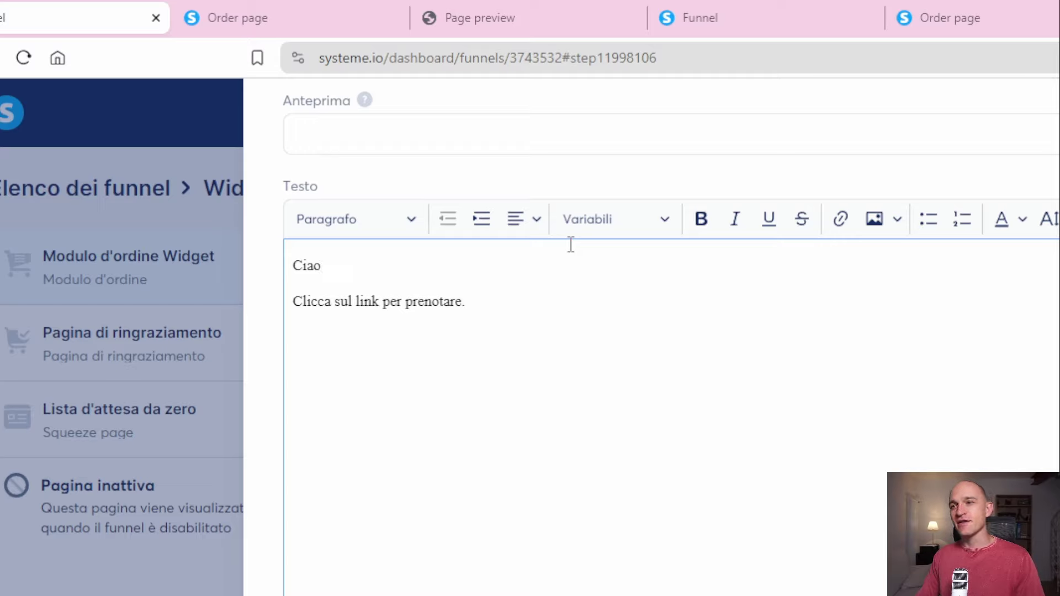
# Insert the Nome variable after "Ciao" in the email body.
pyautogui.click(572, 226)
pyautogui.click(587, 291)
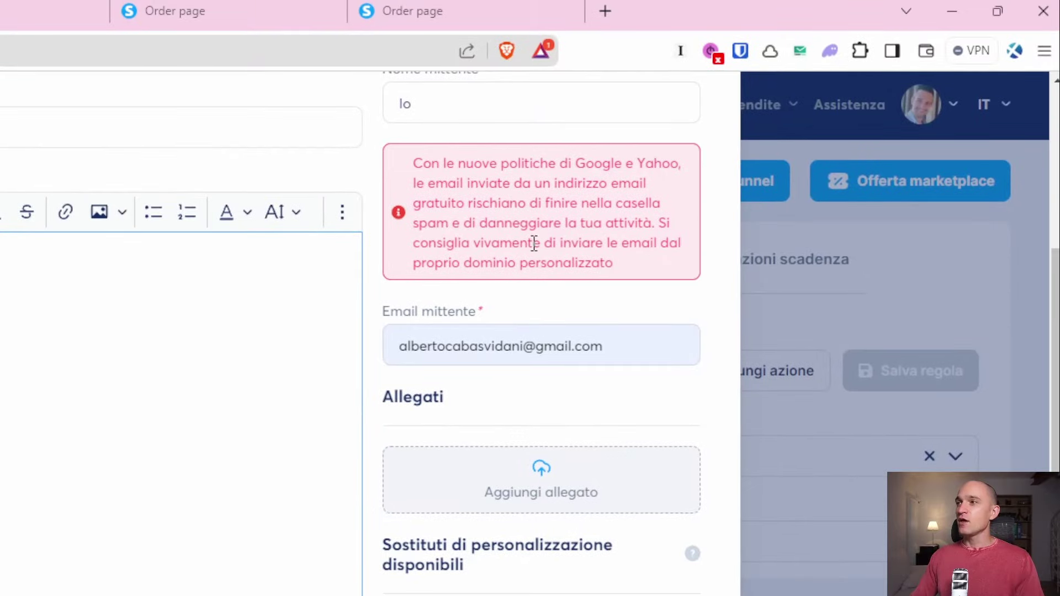
# Review the email's sender settings and submit the sender address for confirmation as a new email sender.
pyautogui.scroll(-3, 505, 176)
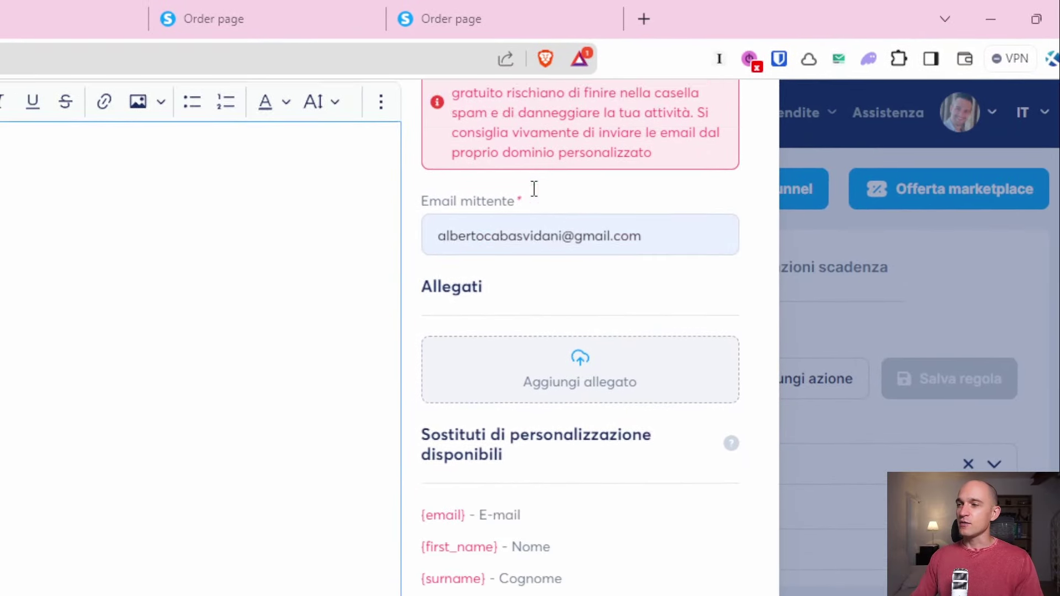
pyautogui.scroll(5, 495, 178)
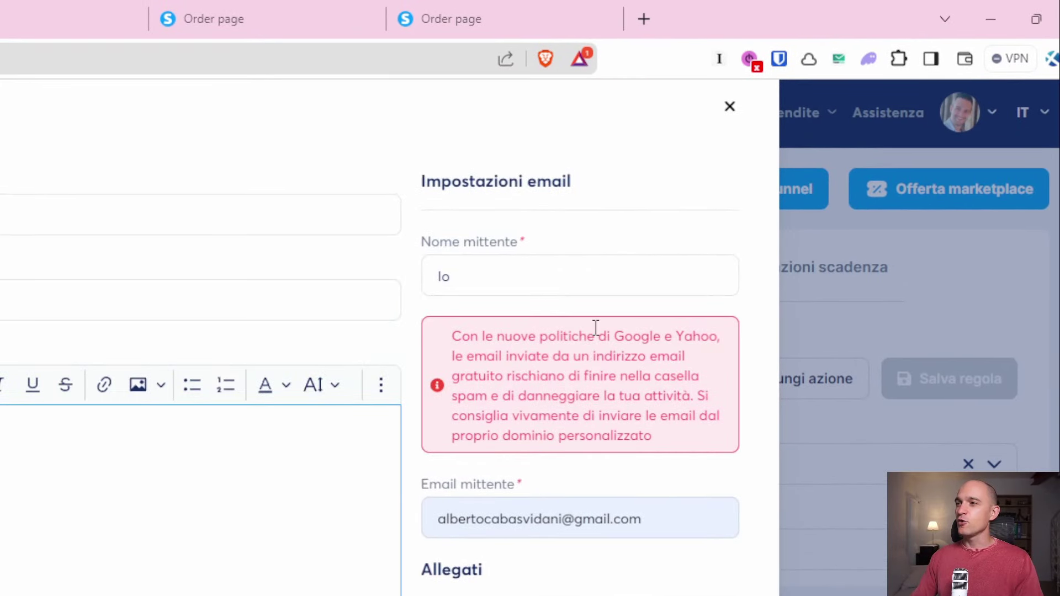
pyautogui.scroll(-5, 585, 331)
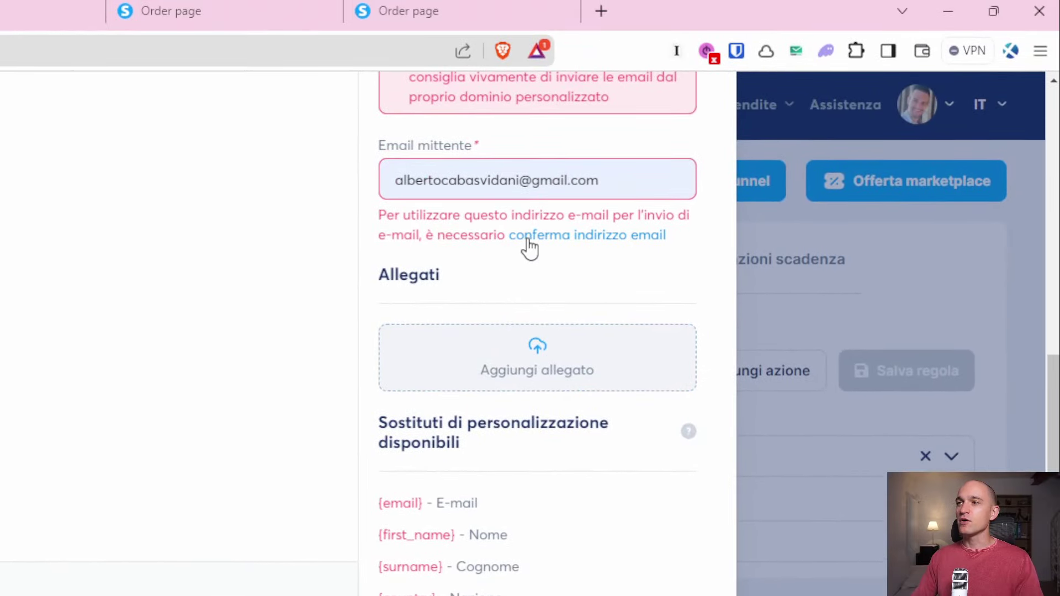
pyautogui.click(529, 241)
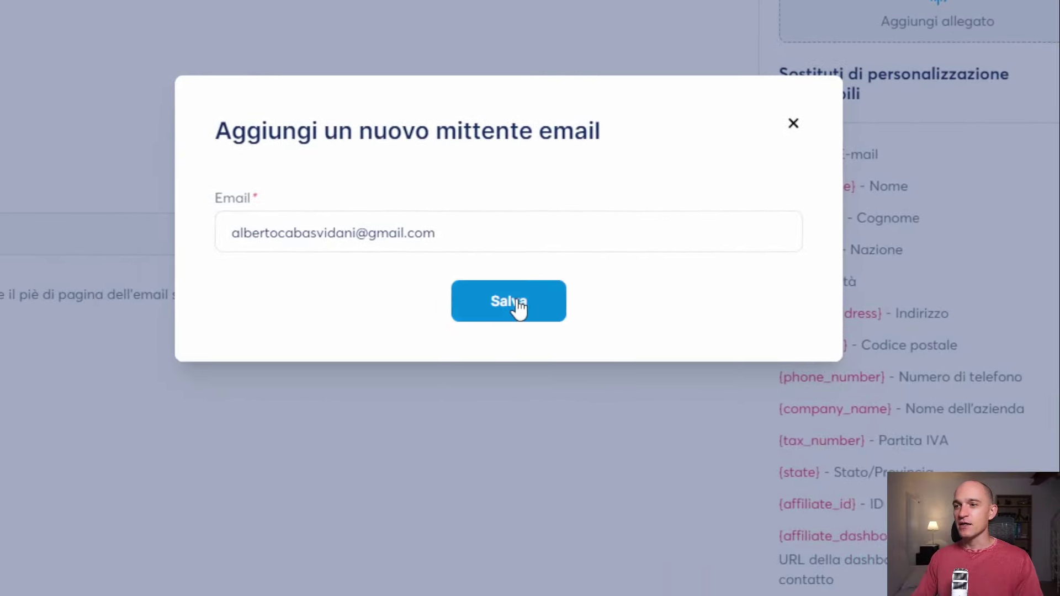
pyautogui.click(518, 303)
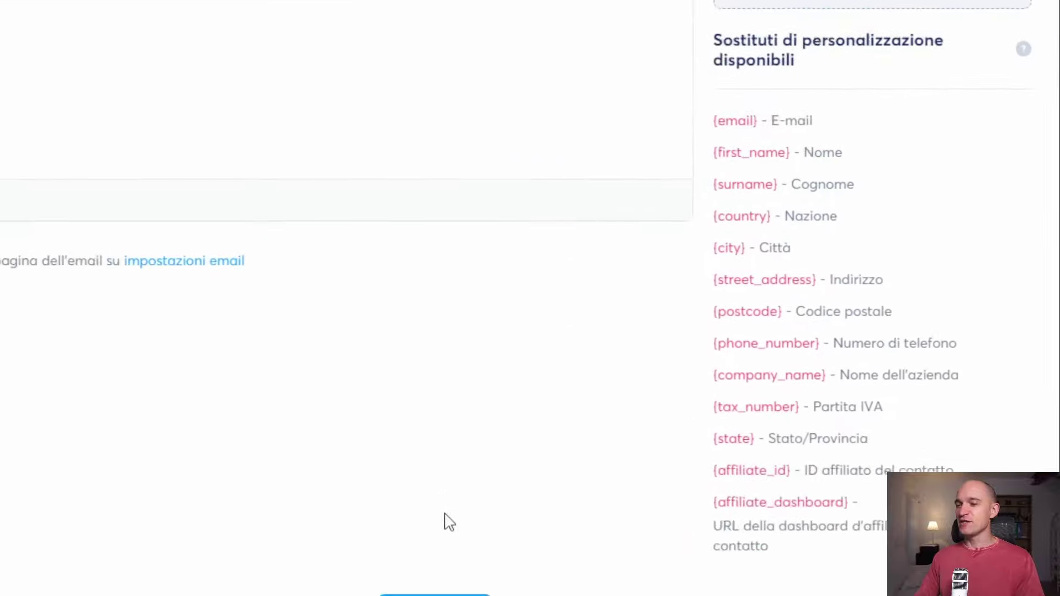
# Finish the email setup, leave the automation rule's action selection and return to the funnel list.
pyautogui.click(522, 536)
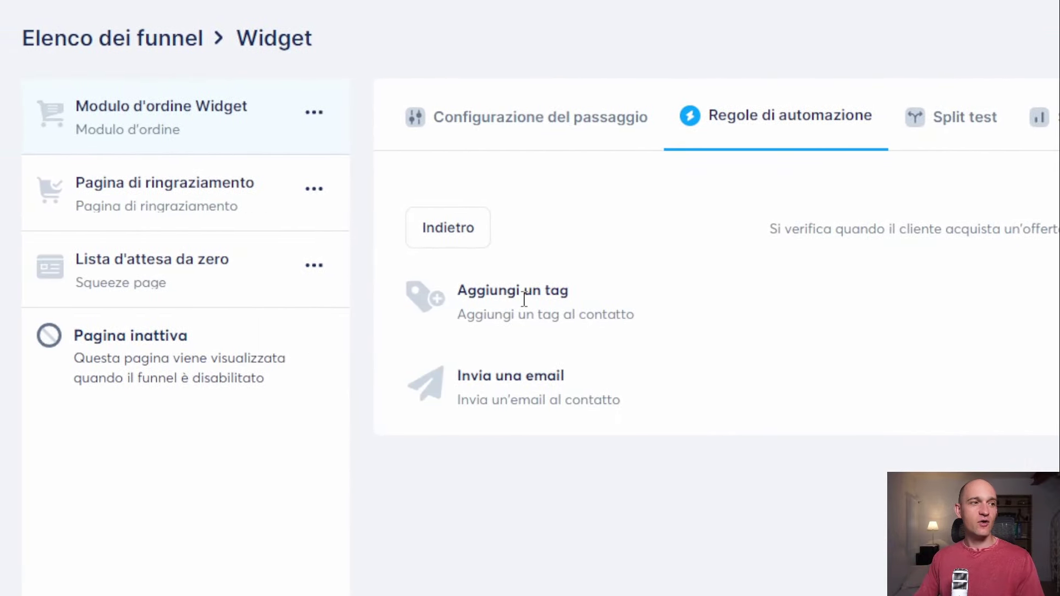
pyautogui.click(466, 250)
pyautogui.click(883, 308)
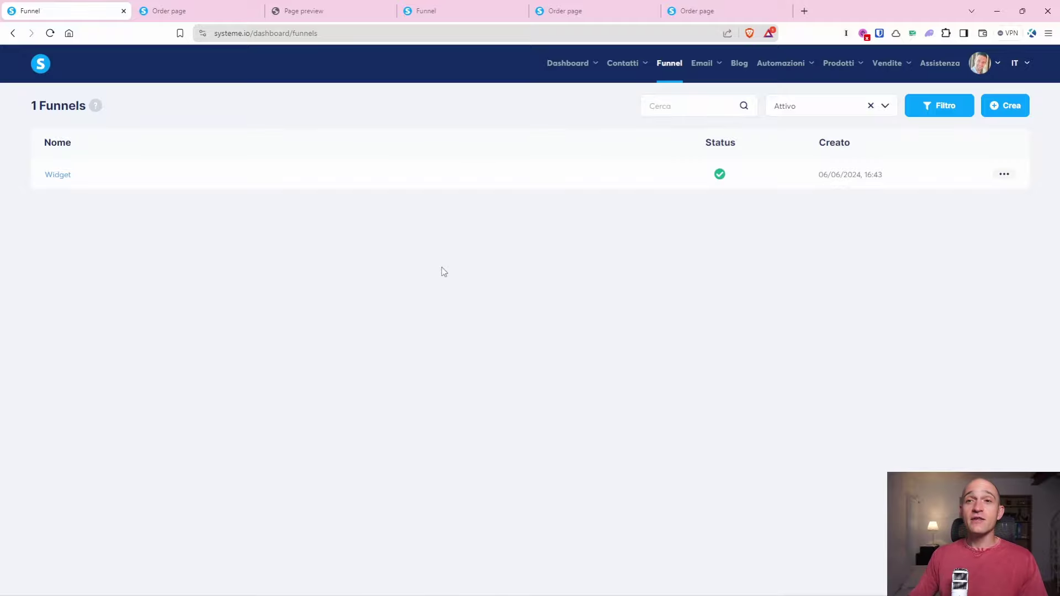
# Create a funnel named "Lead acquisition" with the goal "Costruisci un pubblico".
pyautogui.click(997, 106)
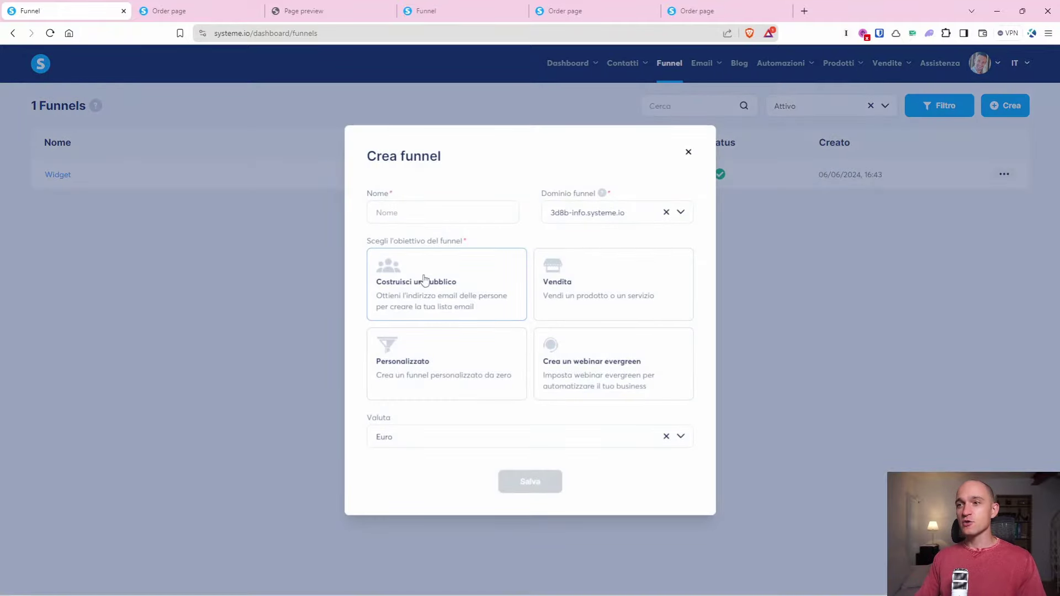
pyautogui.click(421, 215)
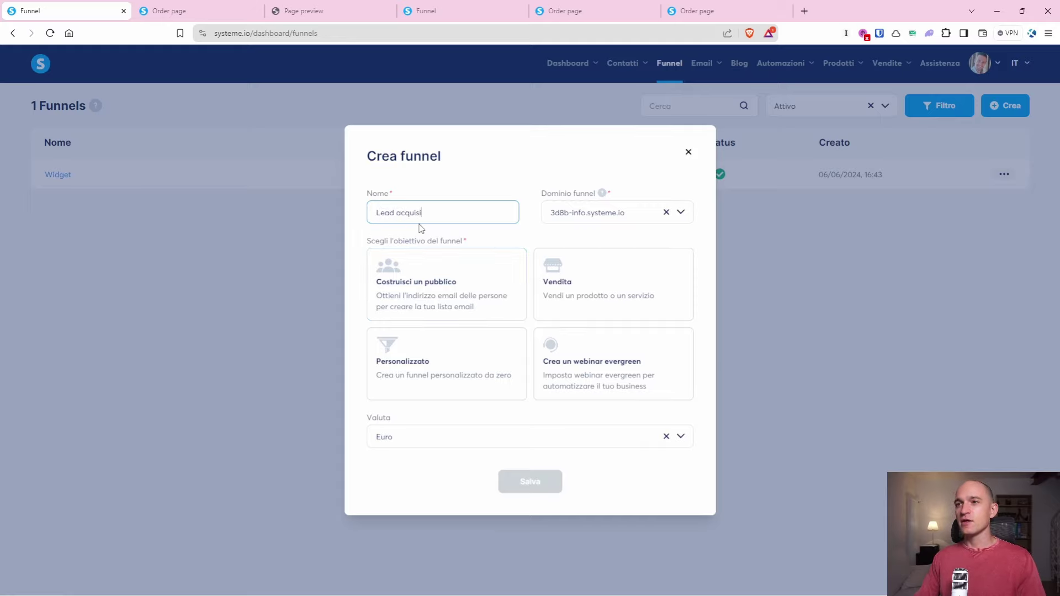
pyautogui.click(424, 261)
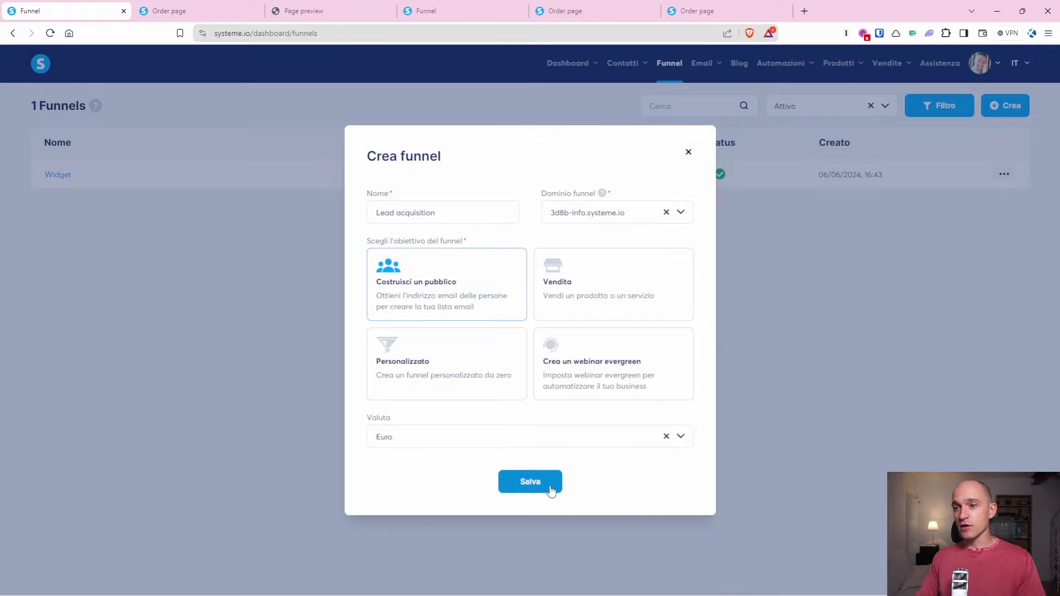
pyautogui.click(551, 490)
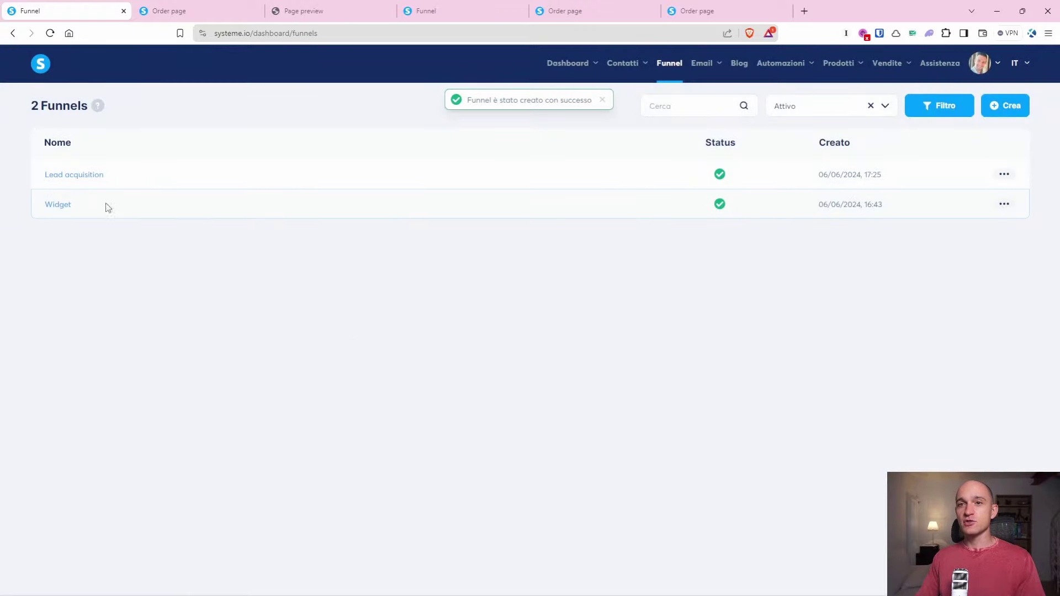
# Open the Lead acquisition funnel and look through the templates offered for its squeeze page.
pyautogui.click(63, 177)
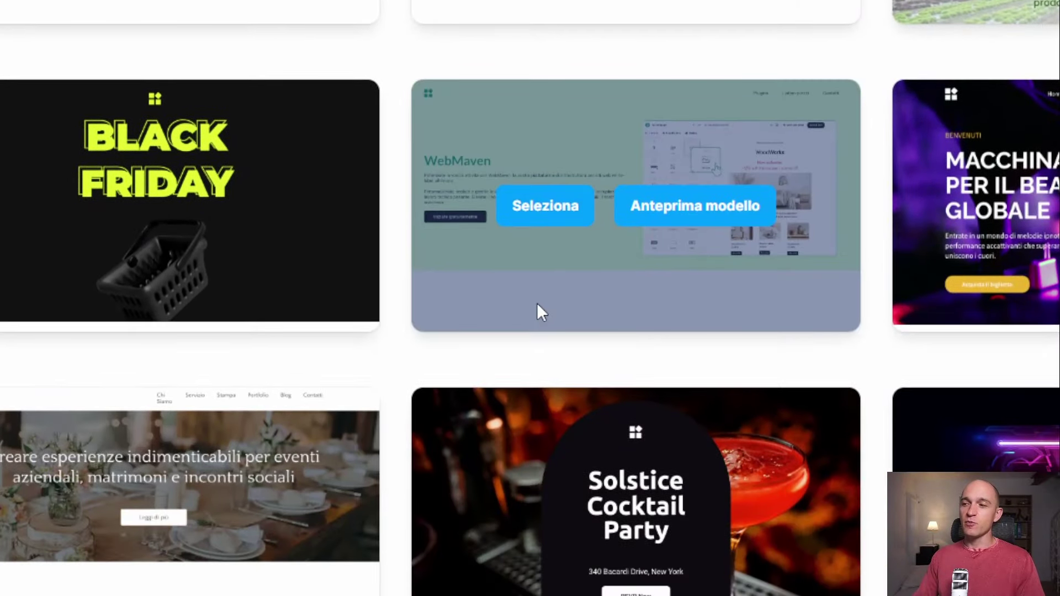
pyautogui.click(719, 504)
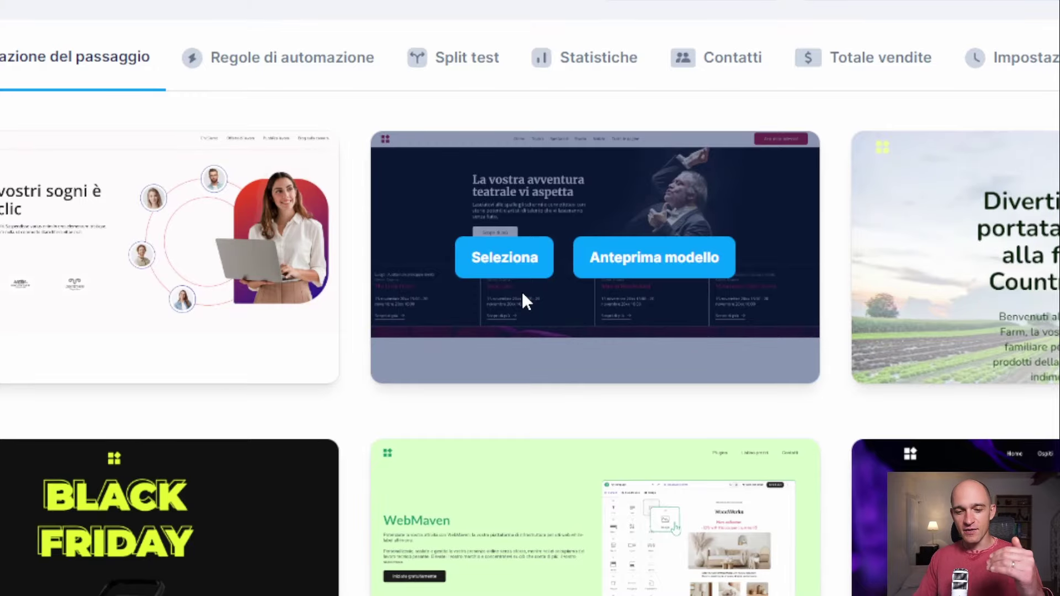
pyautogui.scroll(-10, 521, 290)
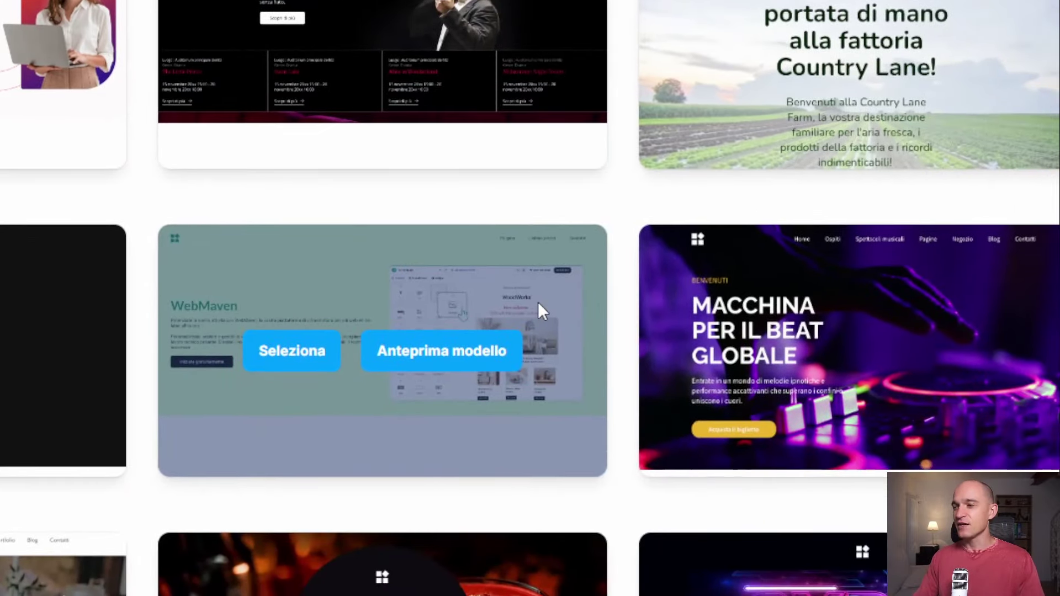
pyautogui.scroll(-12, 64, 188)
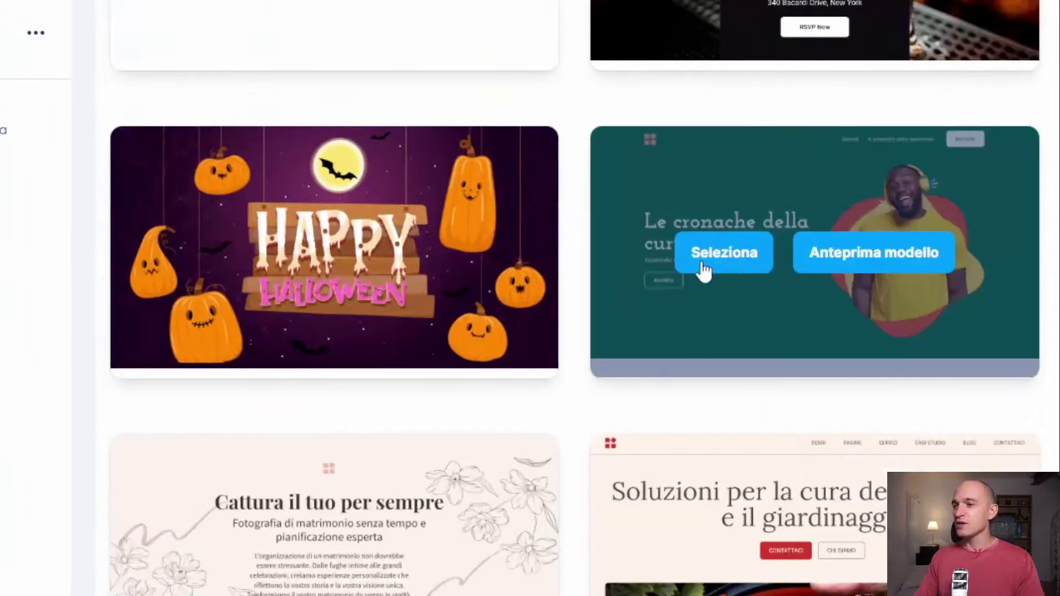
pyautogui.scroll(-15, 568, 289)
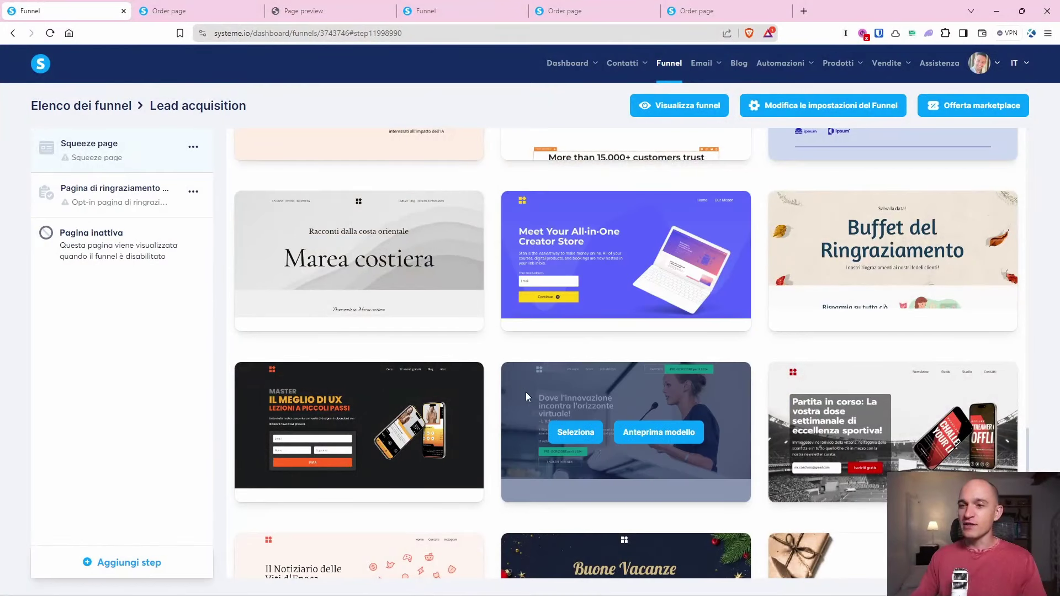
pyautogui.scroll(-3, 632, 439)
pyautogui.scroll(5, 630, 426)
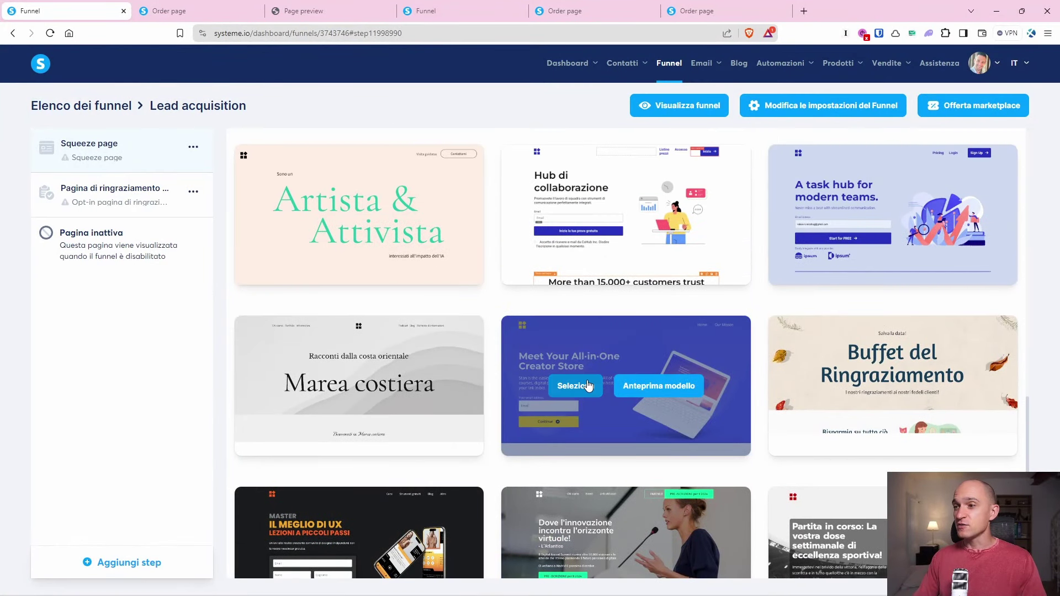
# Preview the "Meet Your All-in-One Creator Store" template and look over its full page.
pyautogui.click(633, 388)
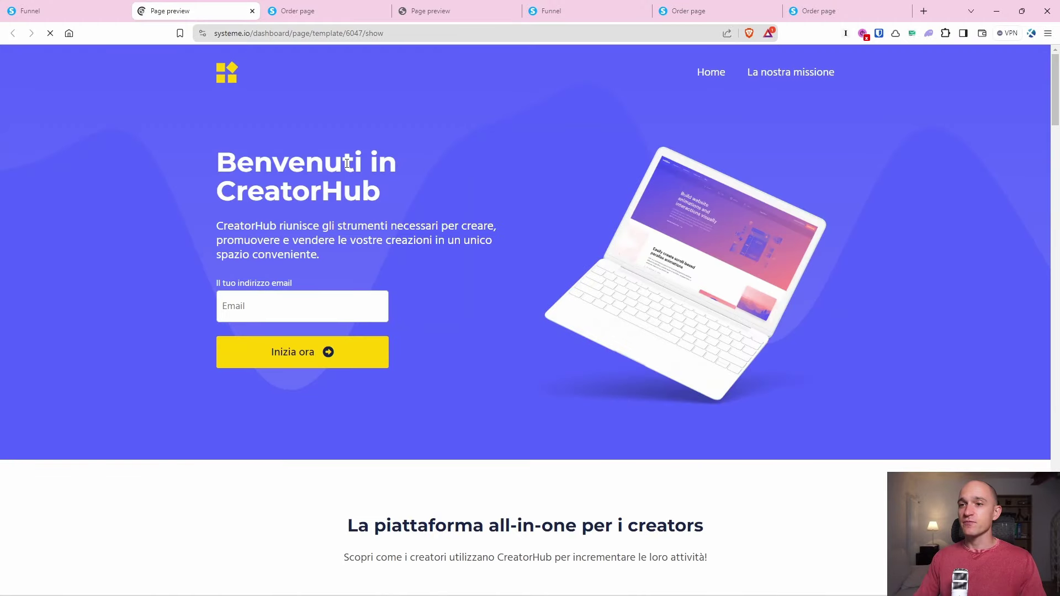
pyautogui.scroll(-20, 356, 183)
pyautogui.scroll(-18, 362, 191)
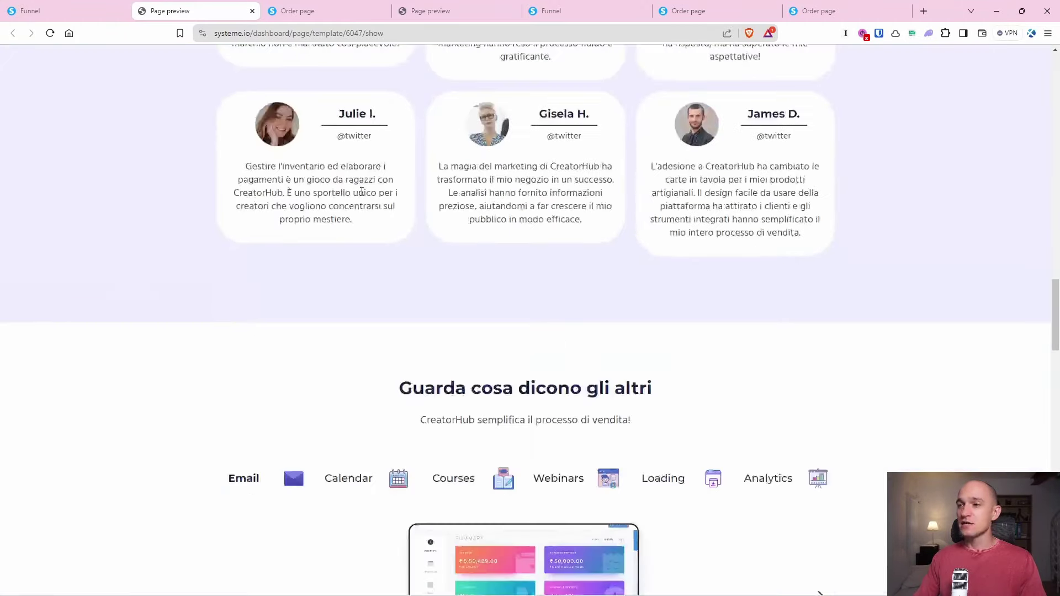
pyautogui.scroll(17, 362, 214)
pyautogui.scroll(15, 361, 216)
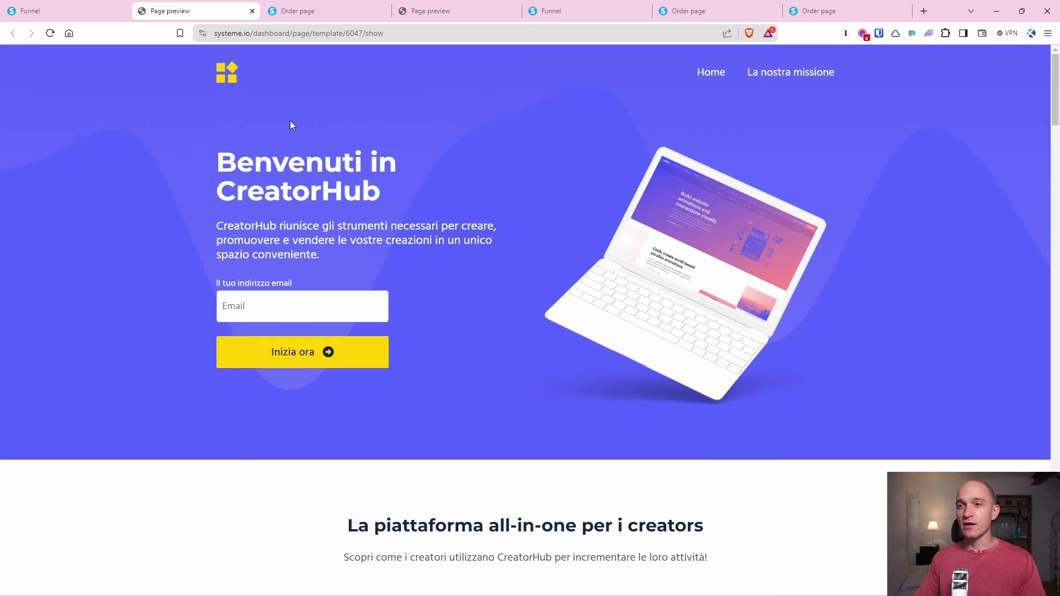
# Apply the previewed CreatorHub template to the squeeze page and look through its sections in the page editor.
pyautogui.click(83, 11)
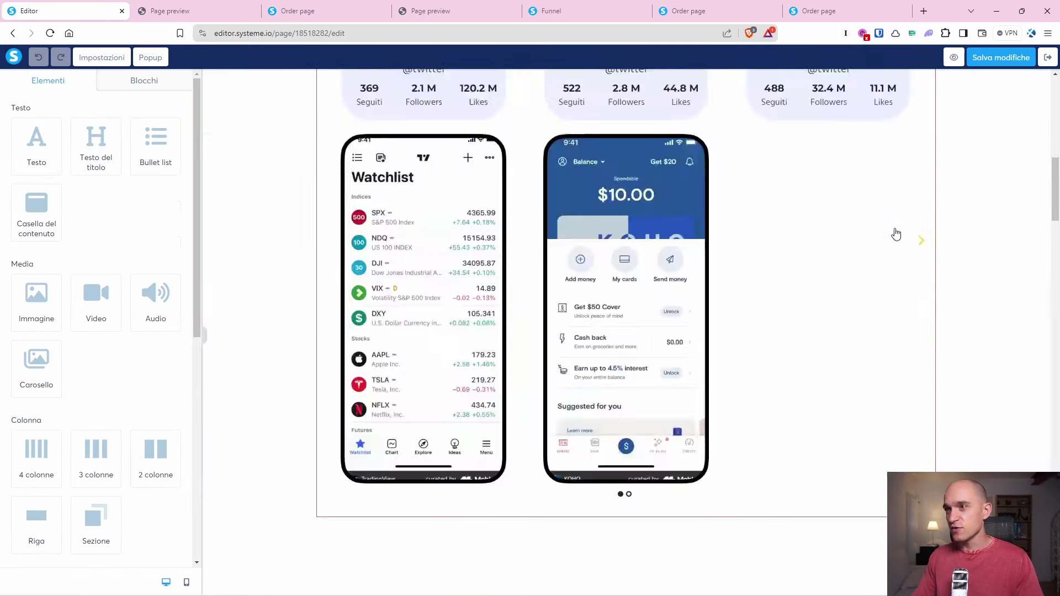
pyautogui.scroll(-5, 894, 234)
pyautogui.scroll(-10, 636, 422)
pyautogui.scroll(7, 636, 422)
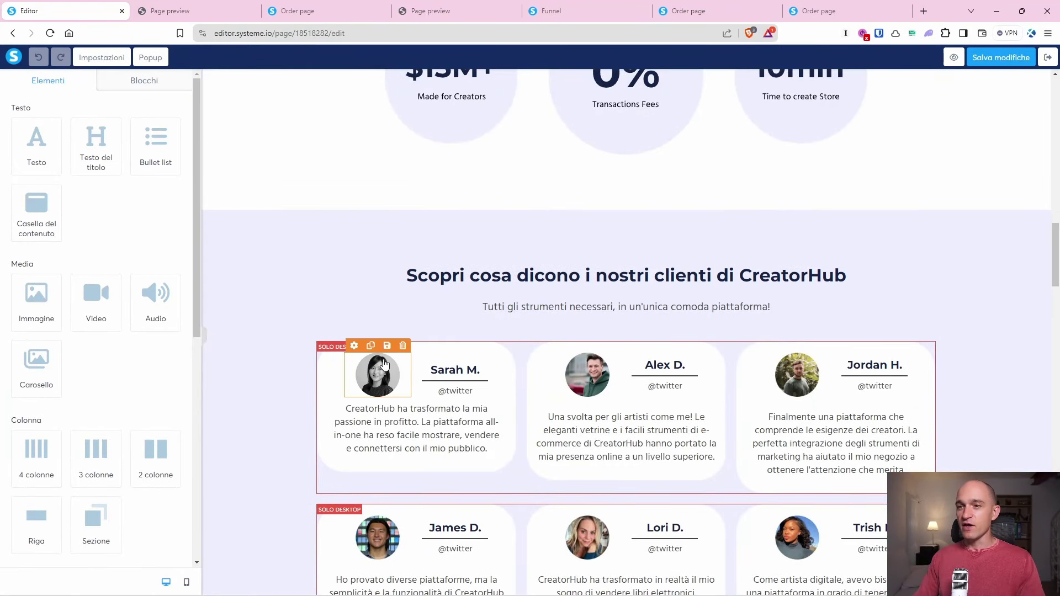
pyautogui.scroll(10, 662, 421)
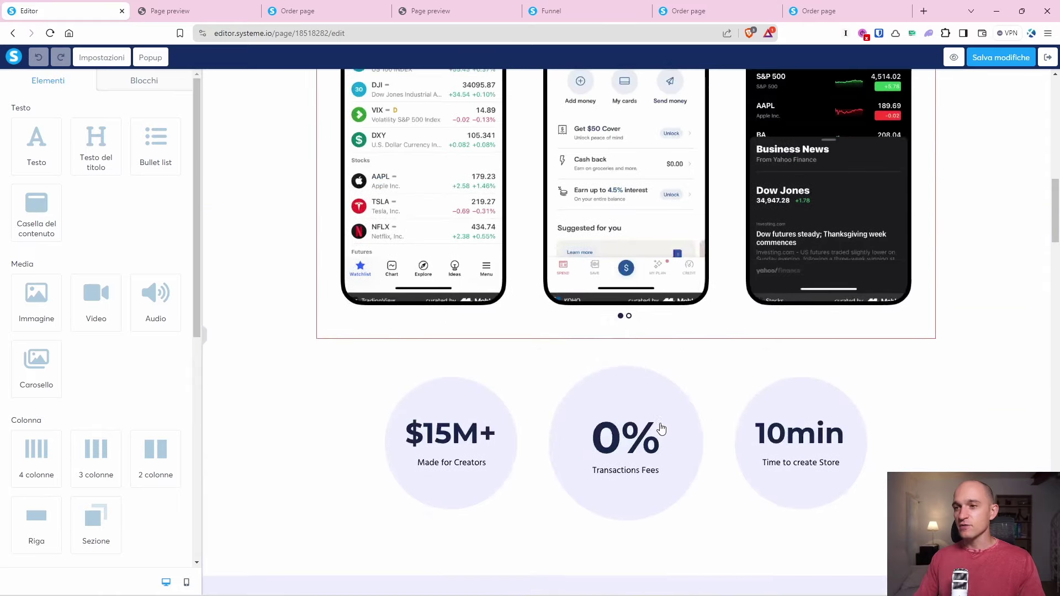
pyautogui.scroll(7, 659, 433)
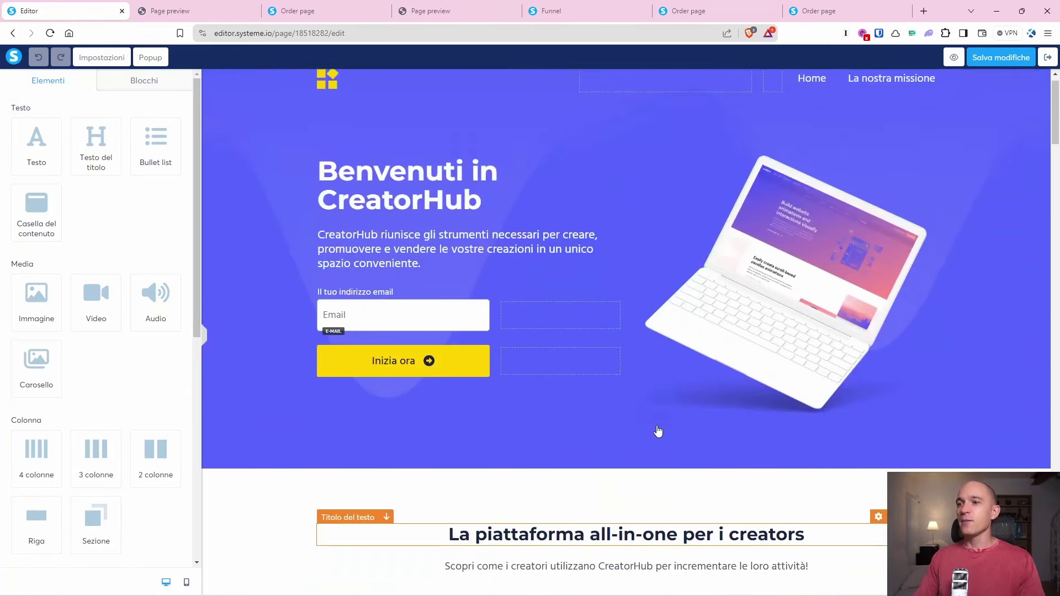
pyautogui.scroll(-3, 649, 428)
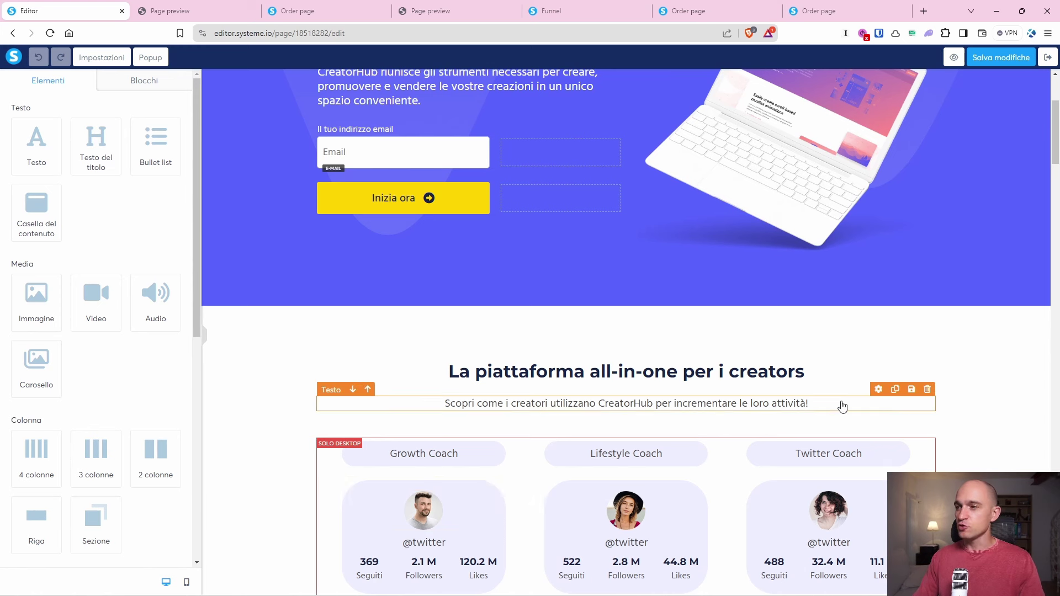
pyautogui.scroll(3, 609, 432)
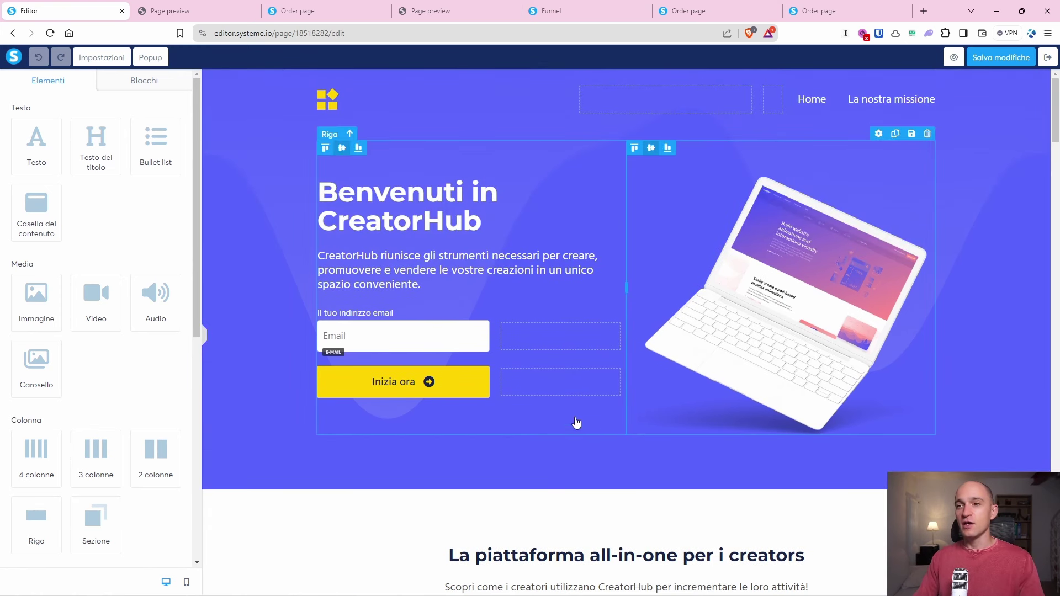
# Examine the settings of the email input field in the hero section.
pyautogui.click(404, 337)
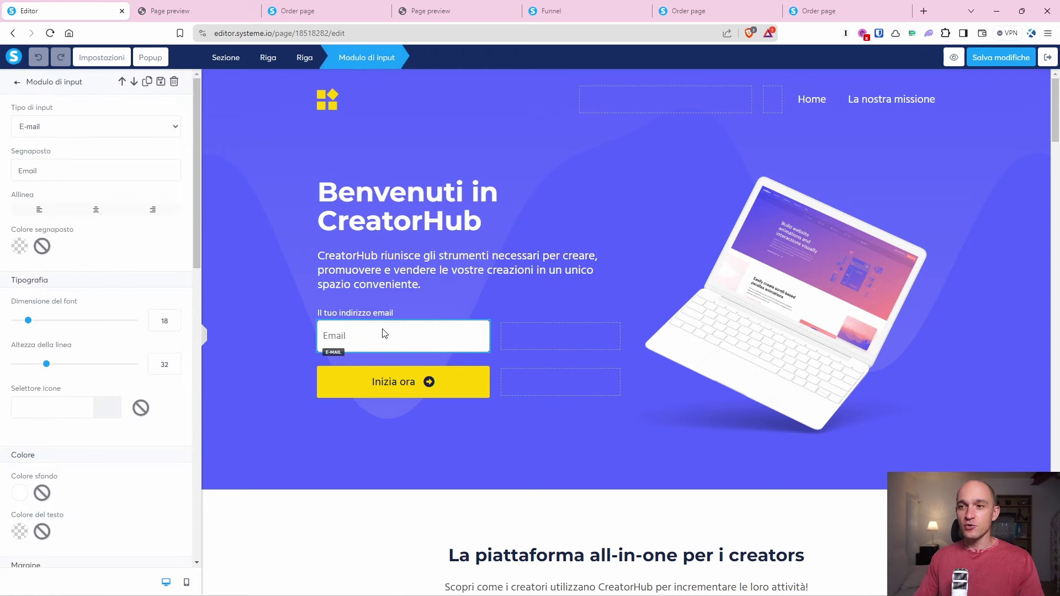
pyautogui.scroll(-14, 48, 343)
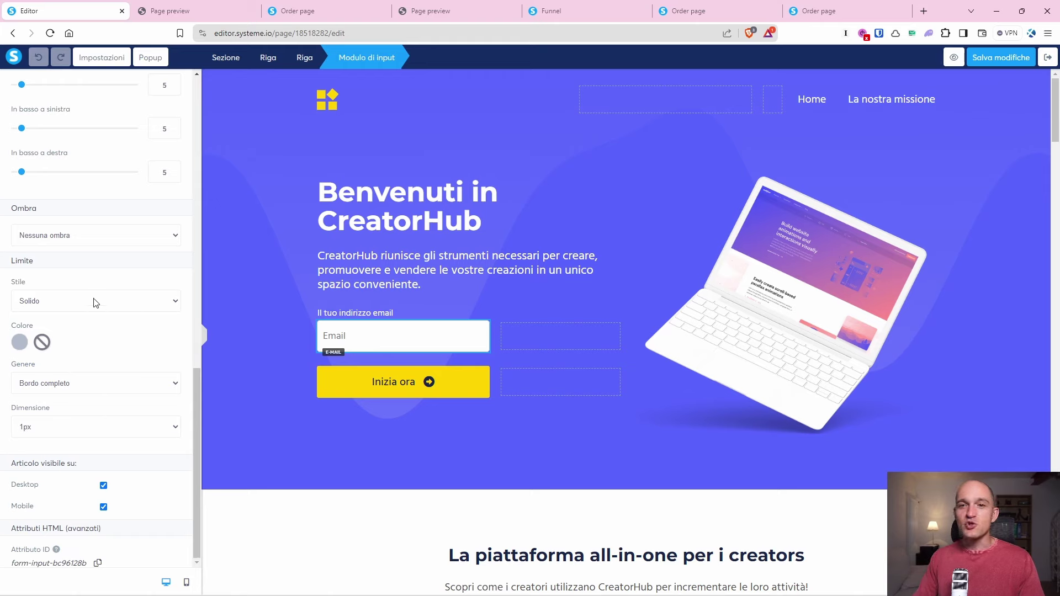
pyautogui.scroll(14, 94, 302)
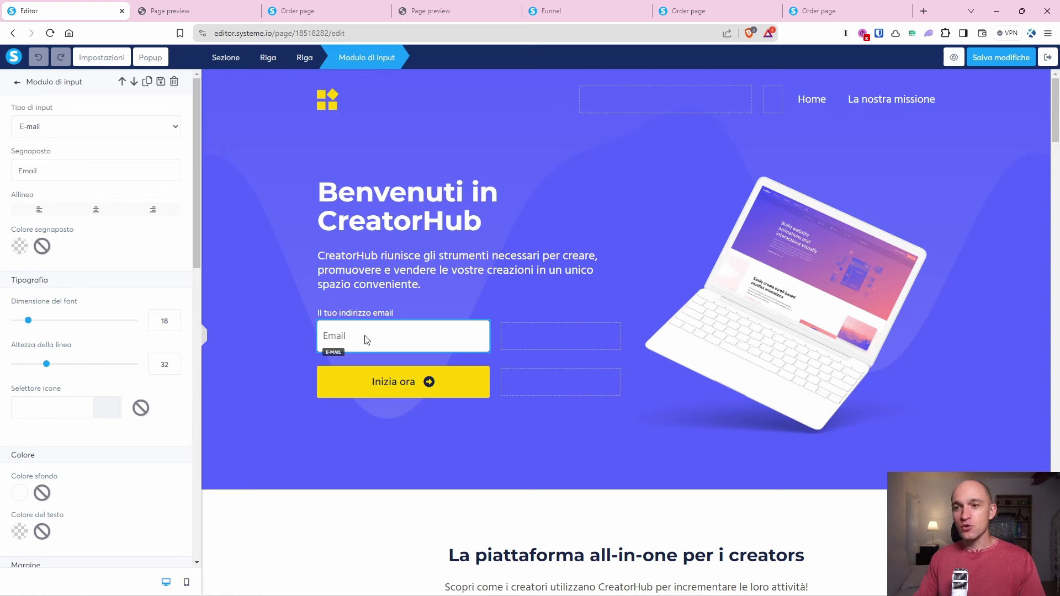
# Examine the settings of the "Inizia ora" button and the actions it can be given.
pyautogui.click(382, 390)
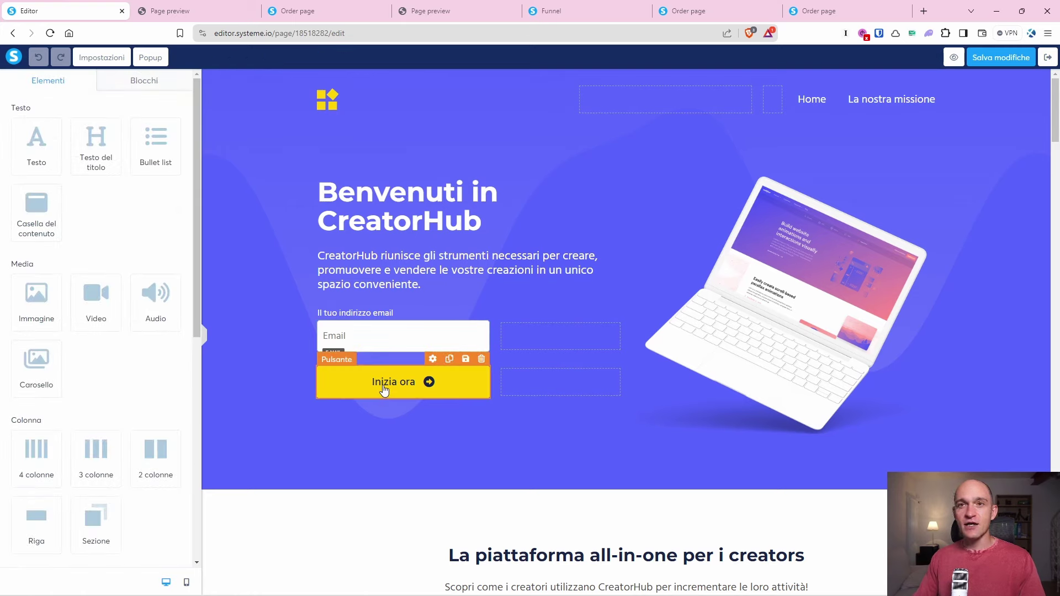
pyautogui.click(384, 390)
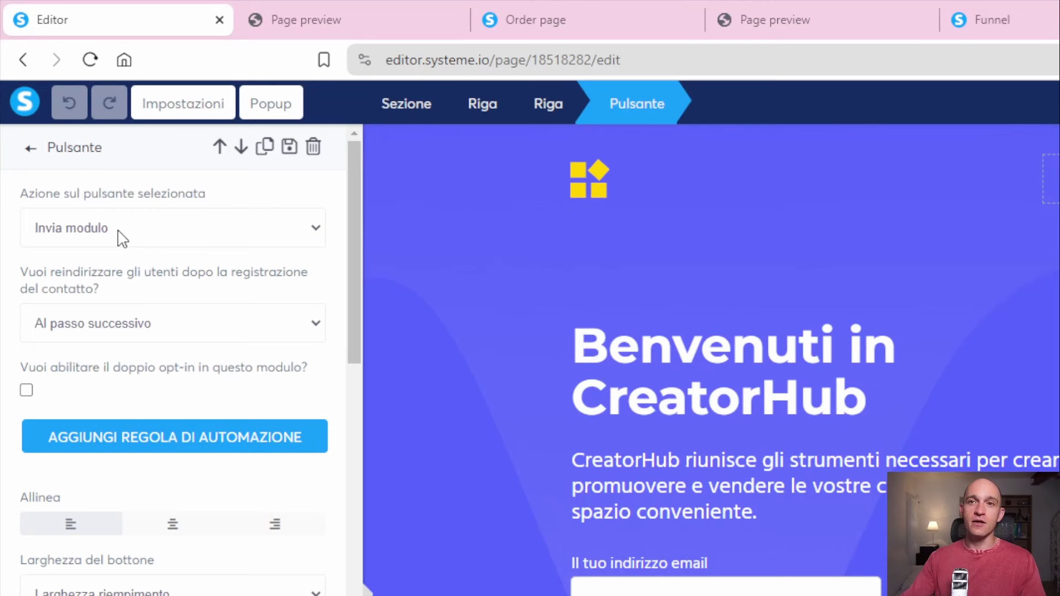
pyautogui.click(122, 238)
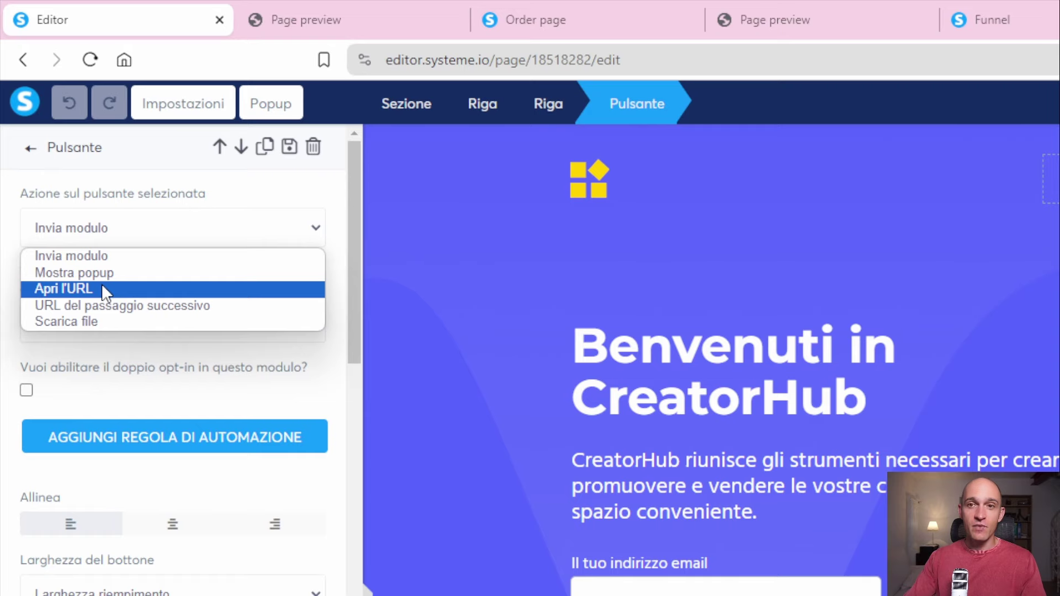
pyautogui.press('Up')
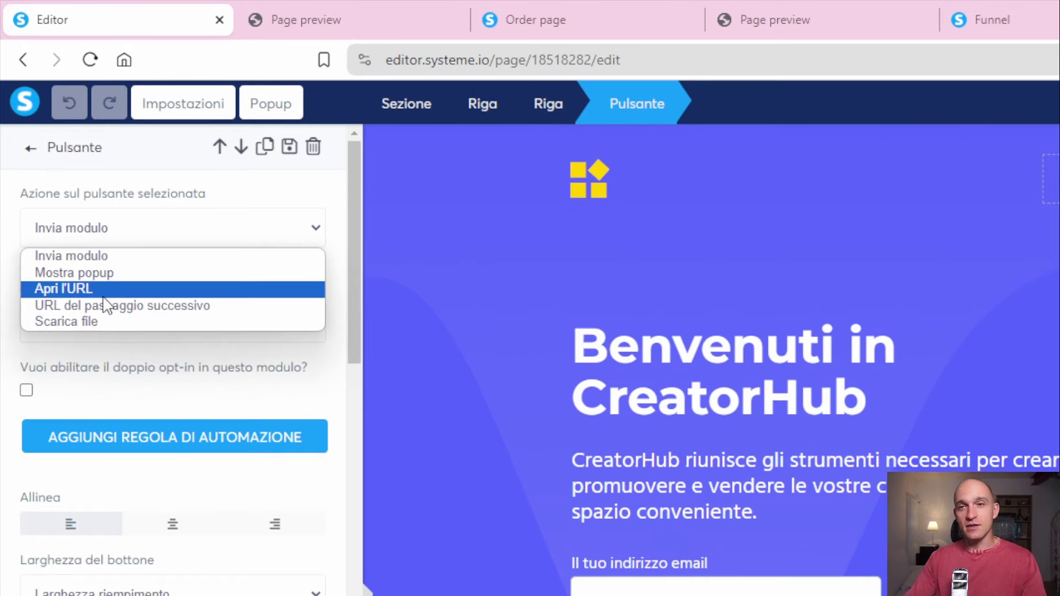
pyautogui.click(33, 159)
pyautogui.click(33, 159)
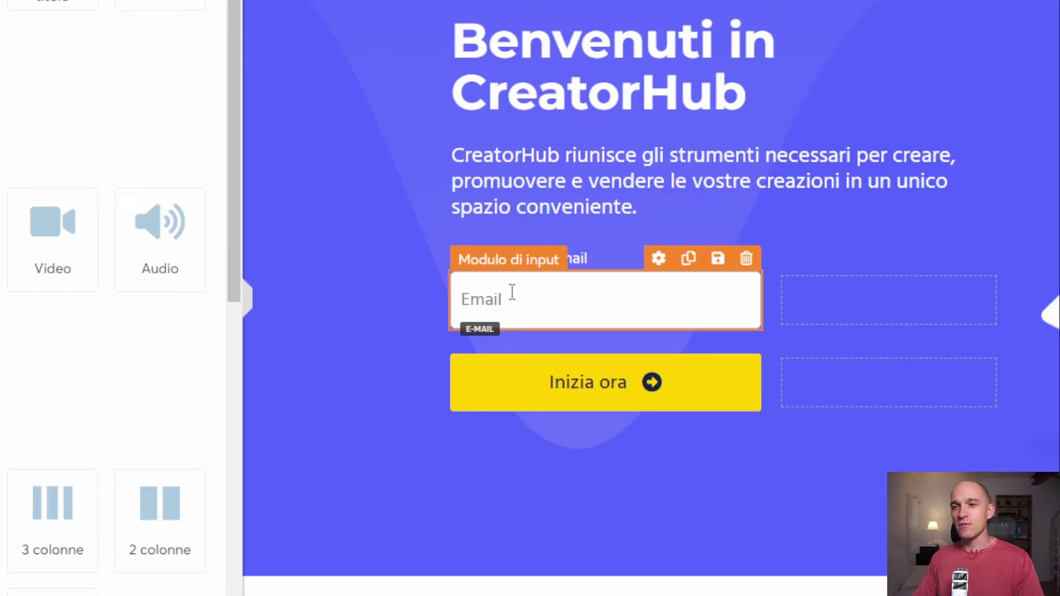
pyautogui.click(568, 392)
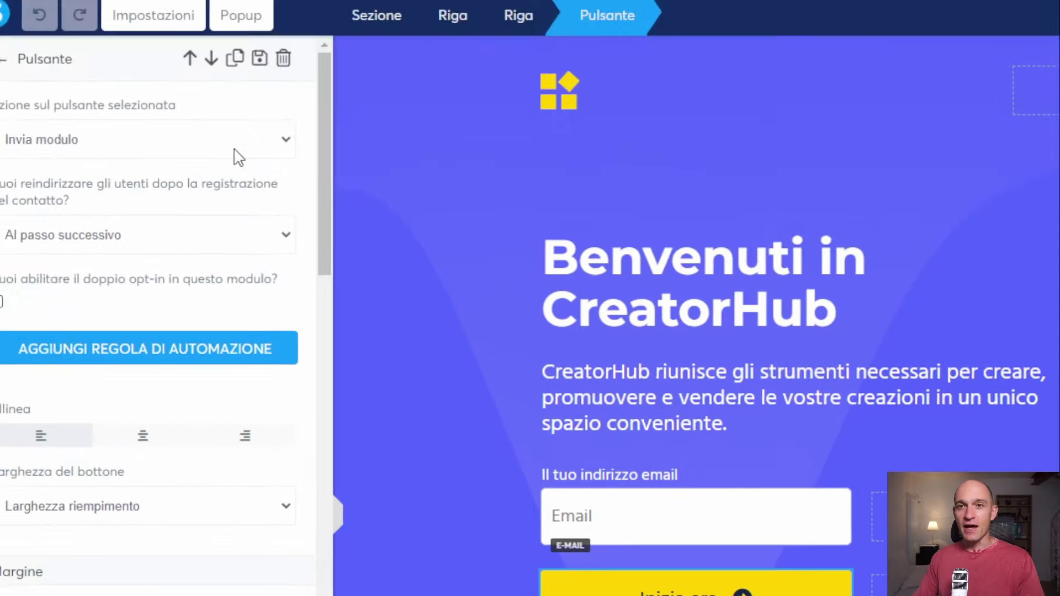
# Set the "Inizia ora" button's action to "Mostra popup" and add a popup to the squeeze page.
pyautogui.click(237, 156)
pyautogui.click(199, 269)
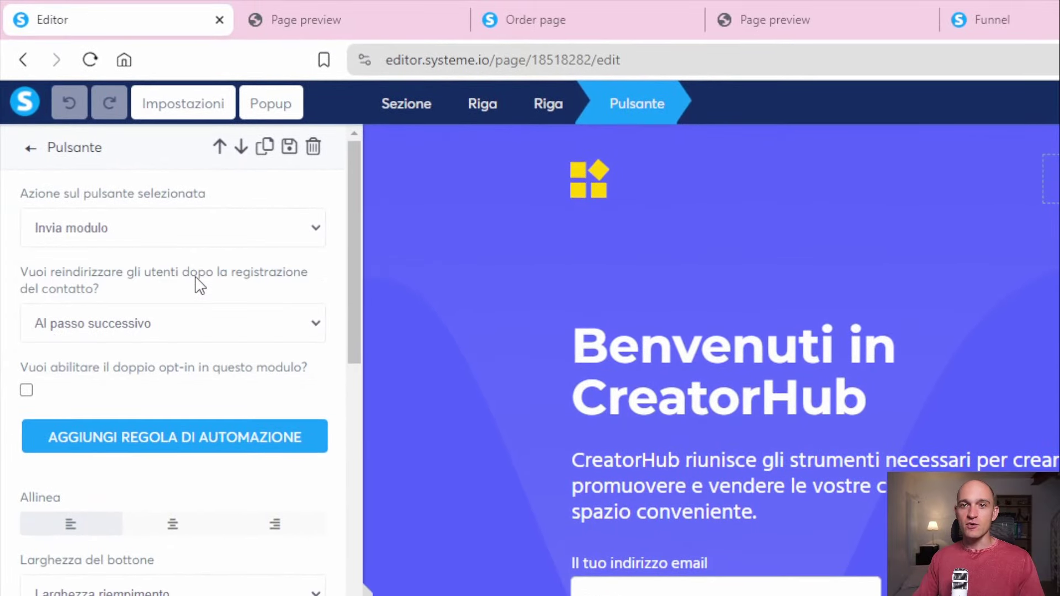
pyautogui.click(200, 311)
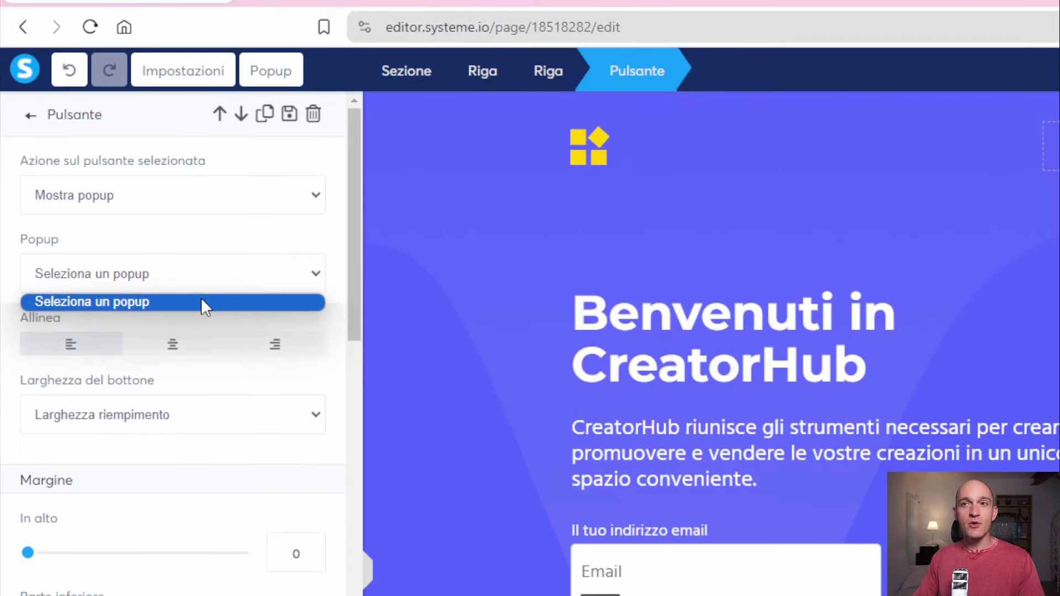
pyautogui.click(213, 272)
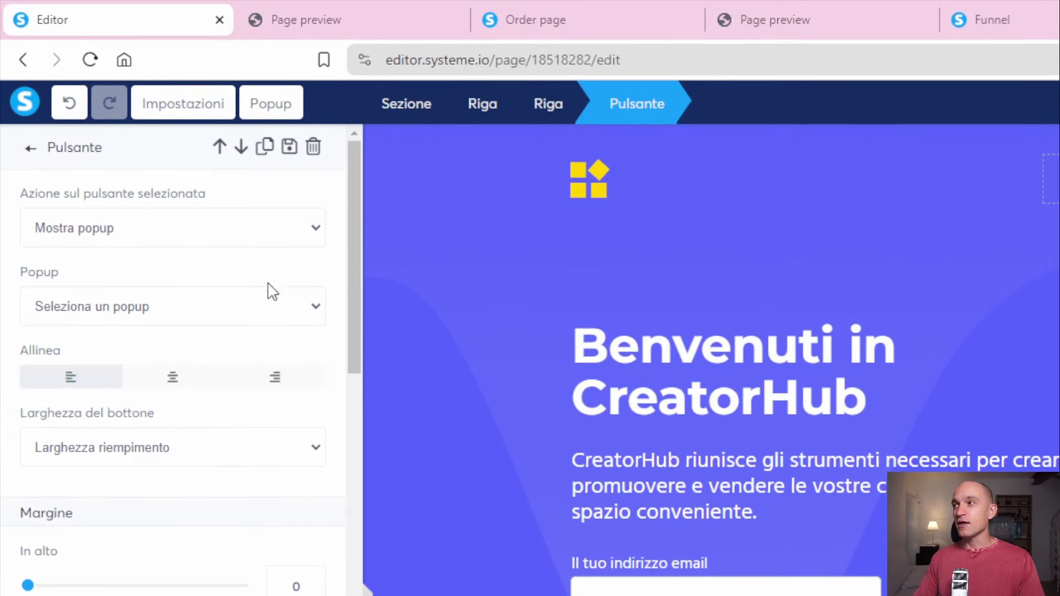
pyautogui.click(274, 103)
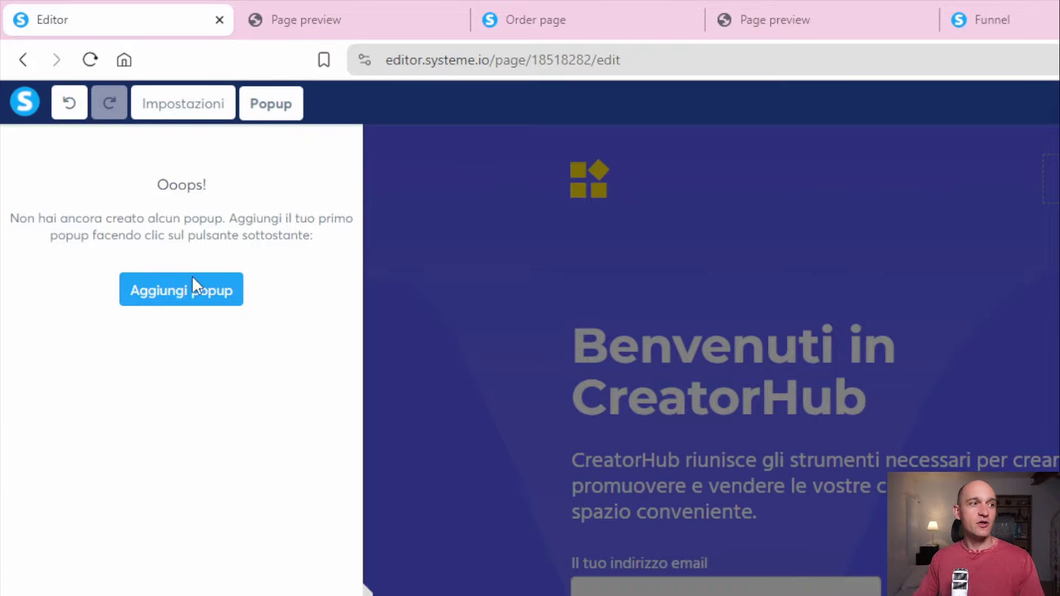
pyautogui.click(193, 298)
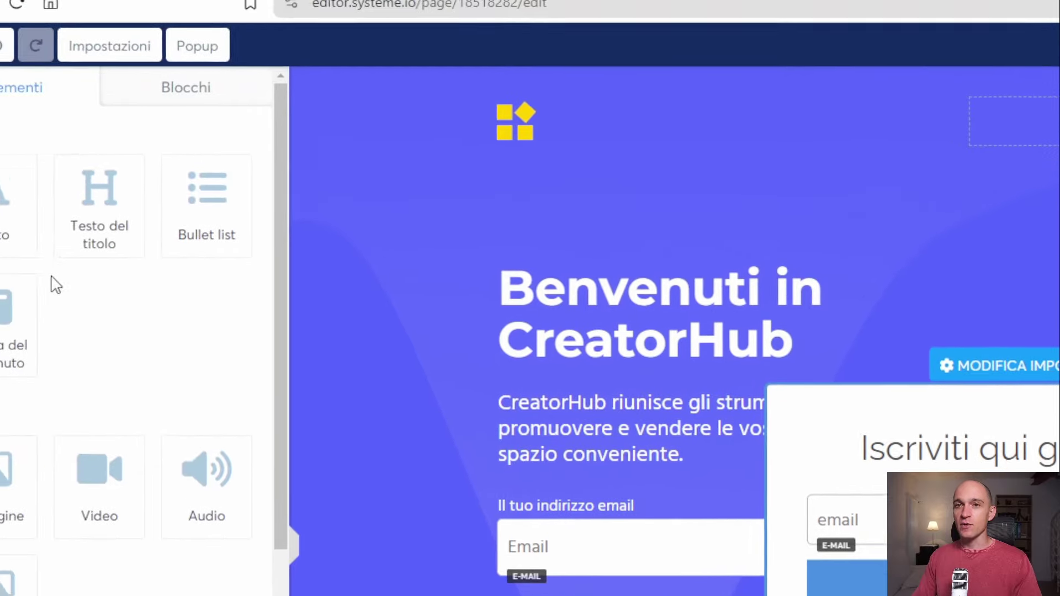
# Try a Testo element beneath the popup's "Iscriviti qui gratuitamente" heading, and delete that element again.
pyautogui.moveTo(57, 201); pyautogui.dragTo(608, 334)
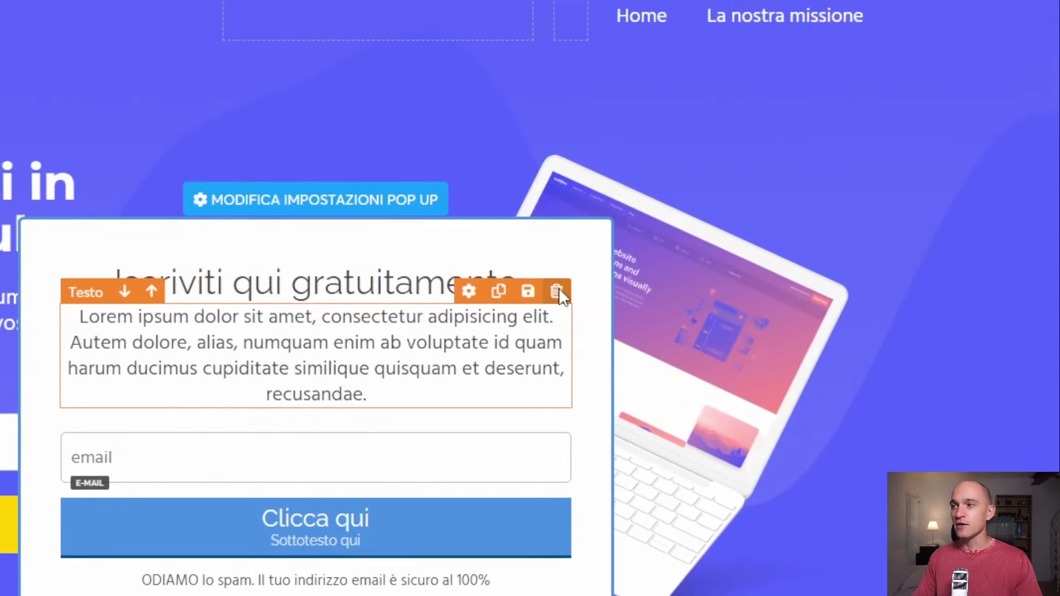
pyautogui.click(927, 218)
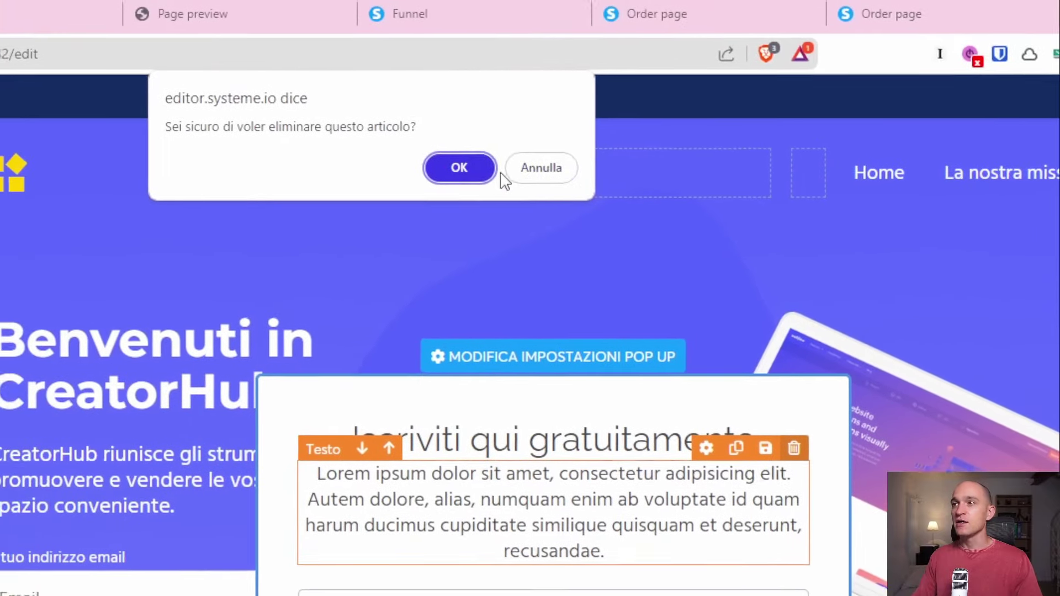
pyautogui.click(210, 18)
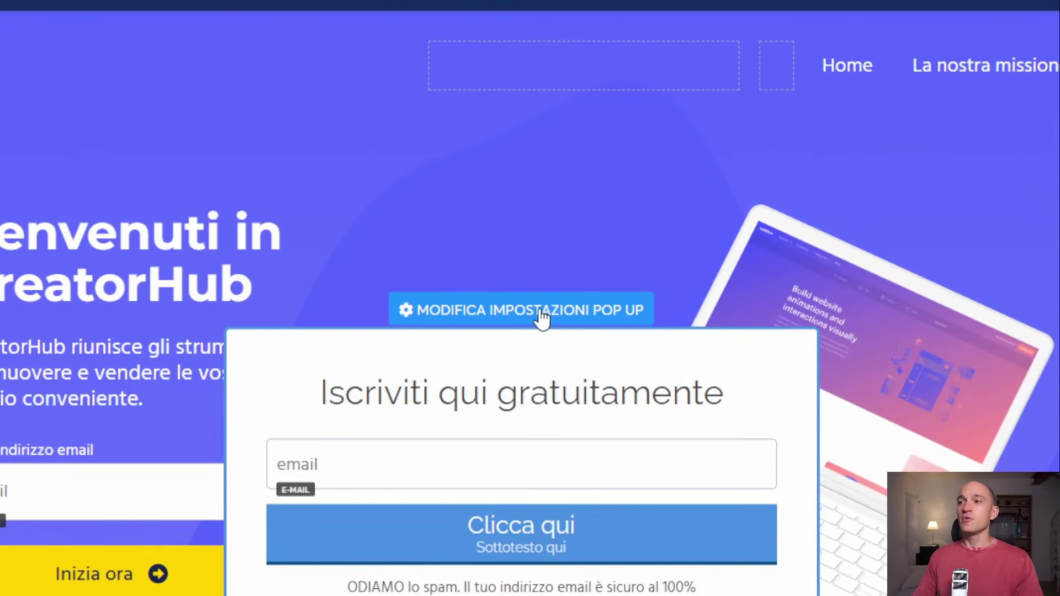
# Review the popup's close-button and exit-intent options, and set its automatic opening to OFF.
pyautogui.click(540, 312)
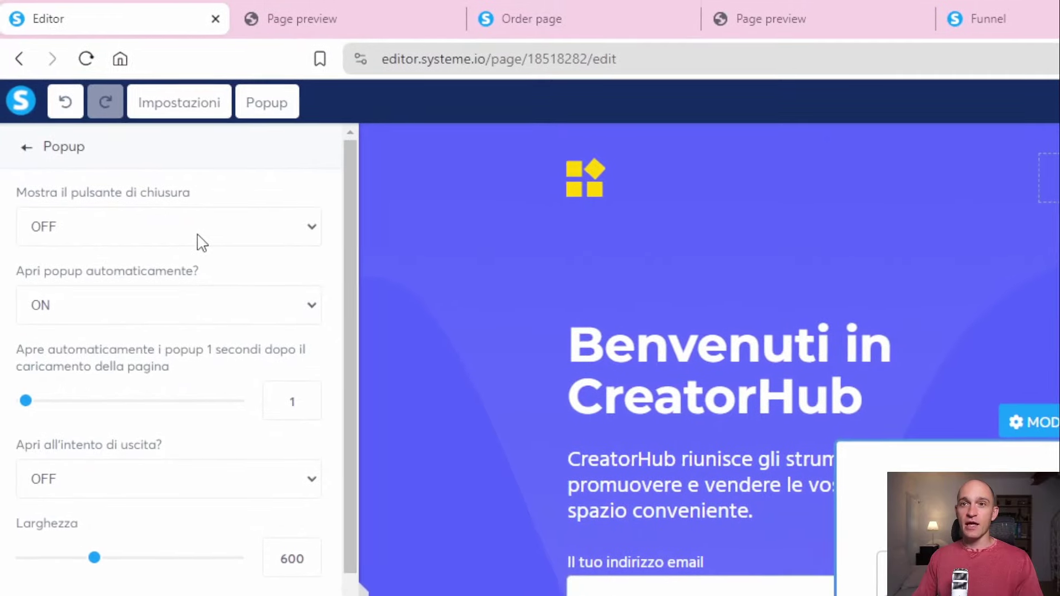
pyautogui.click(205, 243)
pyautogui.click(205, 242)
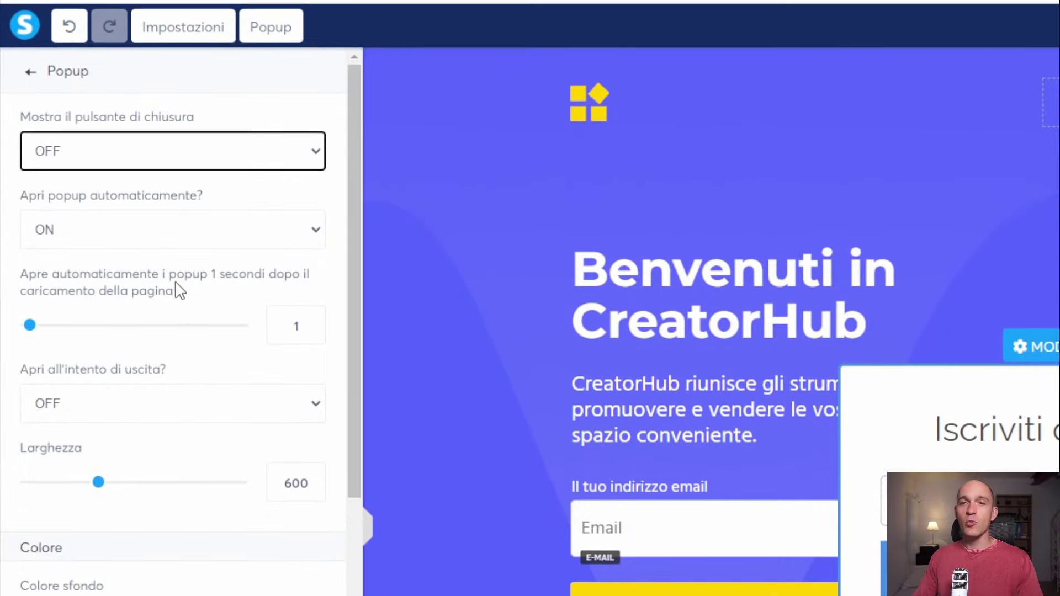
pyautogui.click(166, 315)
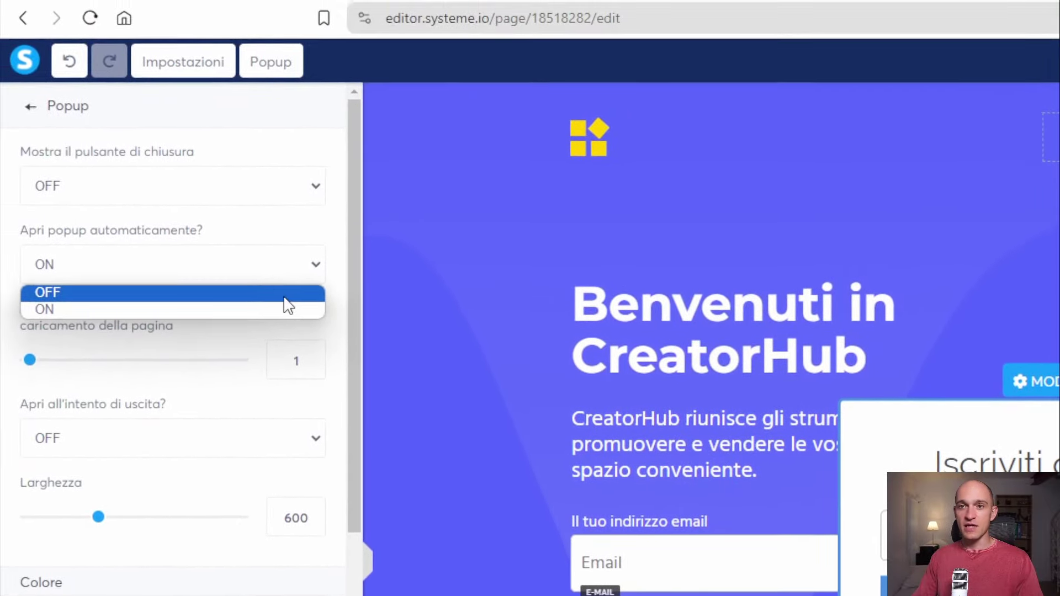
pyautogui.click(203, 187)
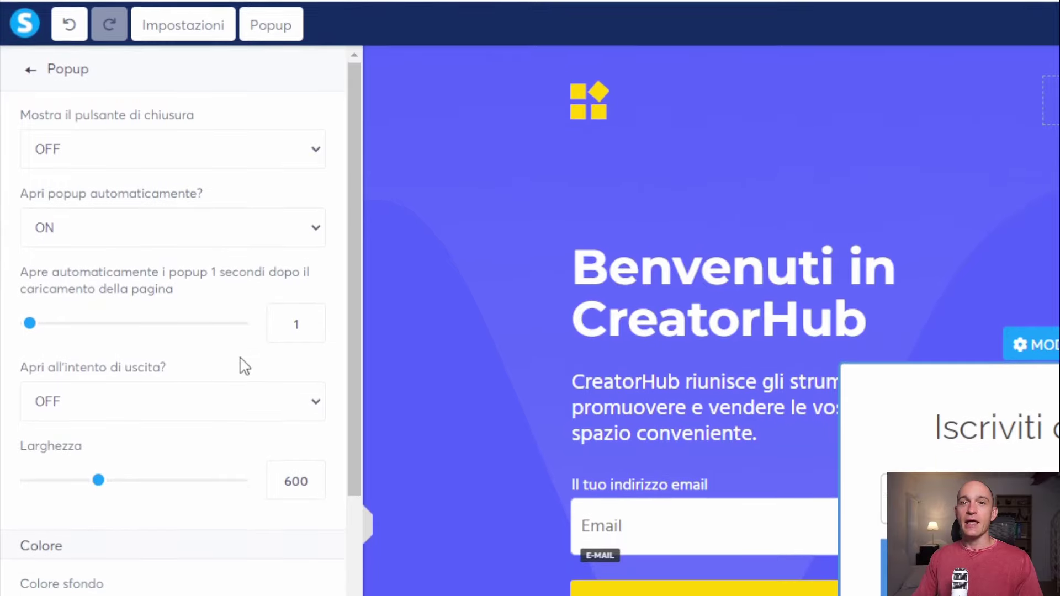
pyautogui.click(247, 424)
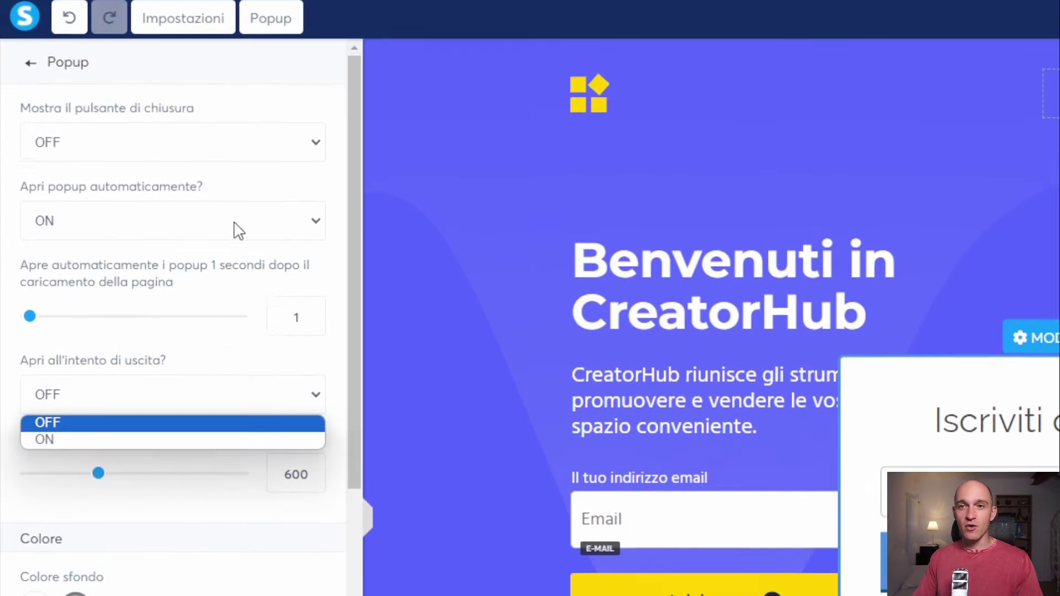
pyautogui.click(251, 126)
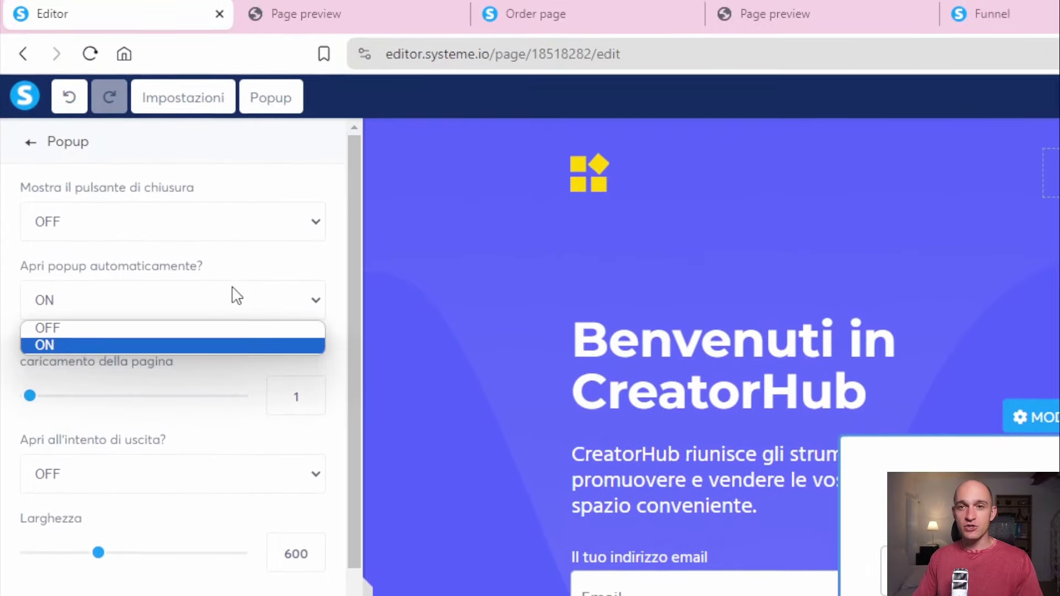
pyautogui.click(260, 161)
pyautogui.click(260, 312)
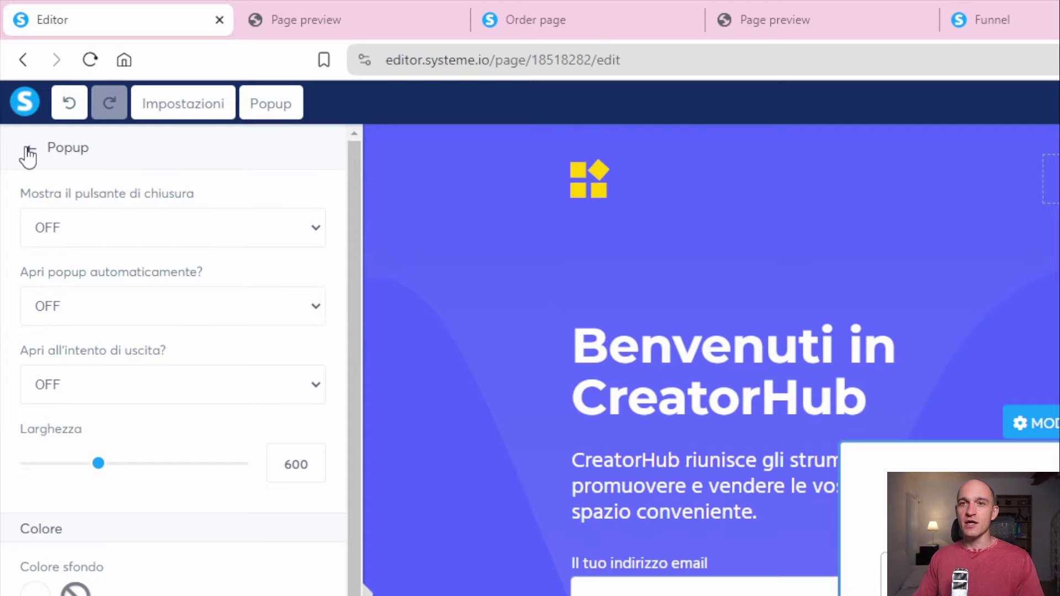
# Leave the popup's settings, and save the squeeze page while exiting the page editor.
pyautogui.click(28, 148)
pyautogui.click(270, 107)
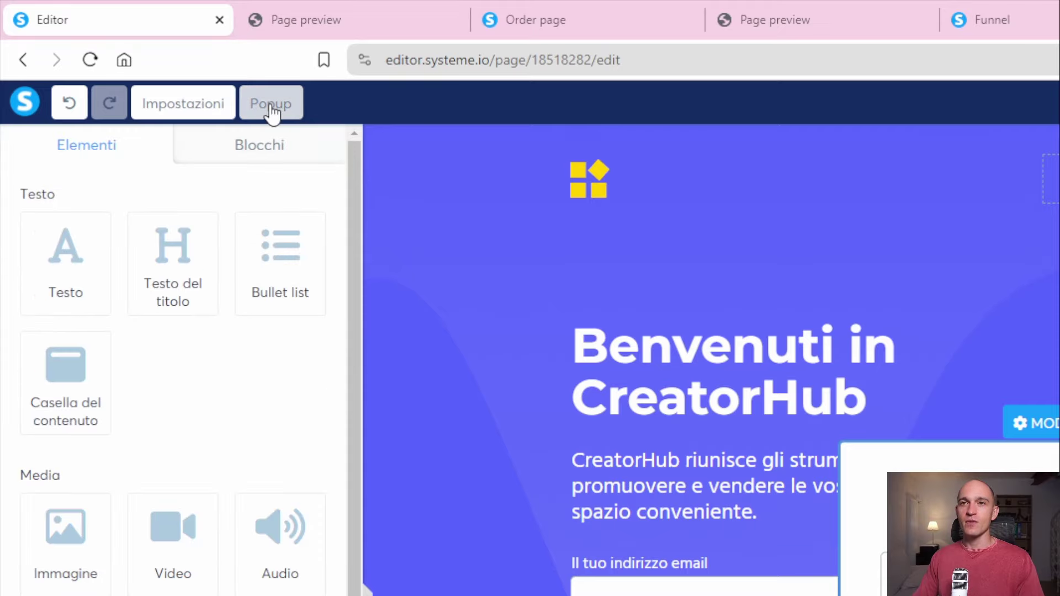
pyautogui.click(344, 154)
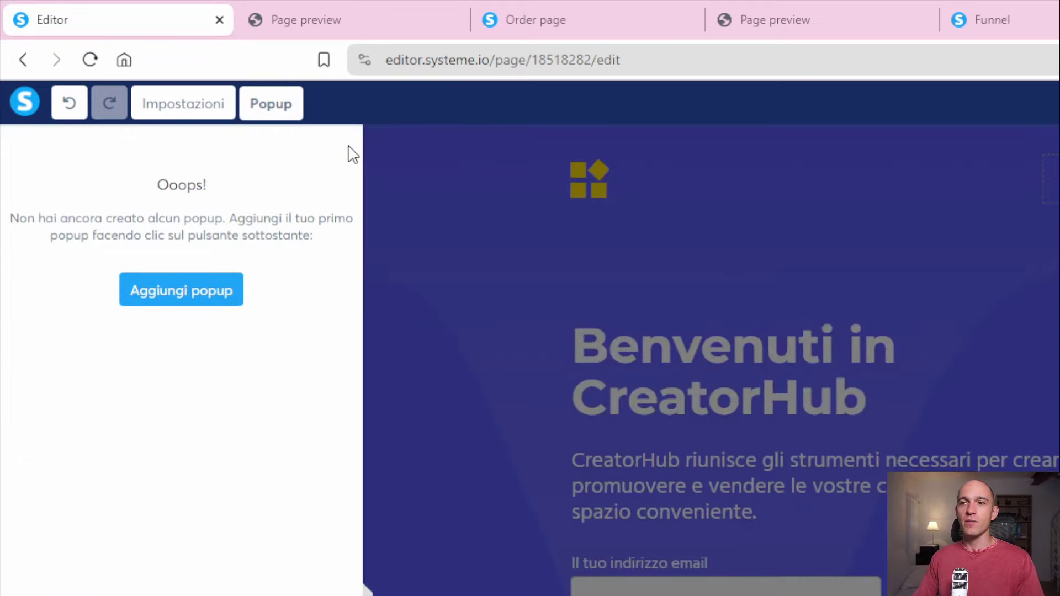
pyautogui.click(182, 106)
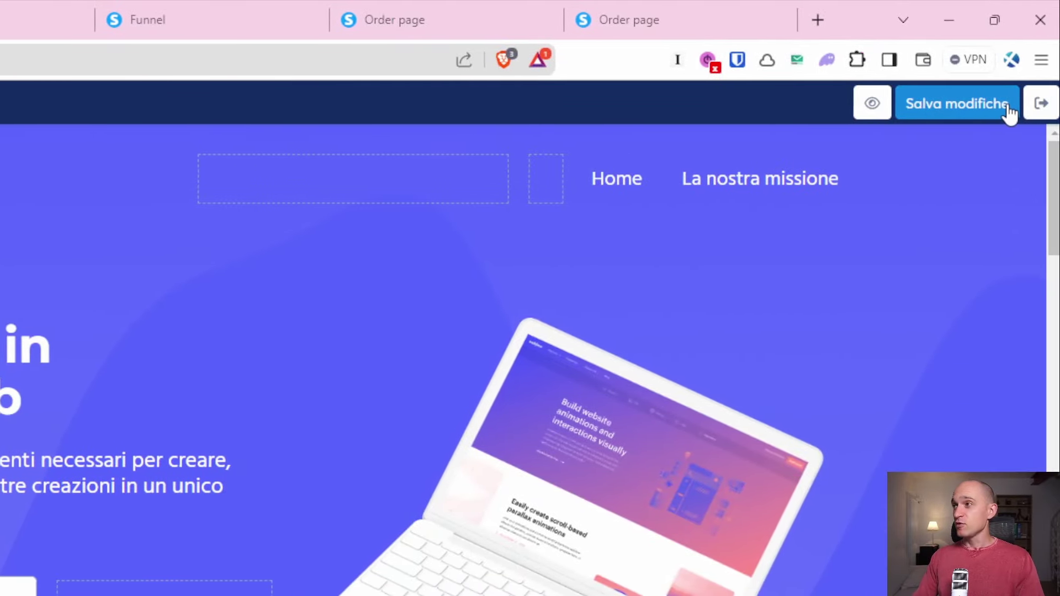
pyautogui.click(1041, 103)
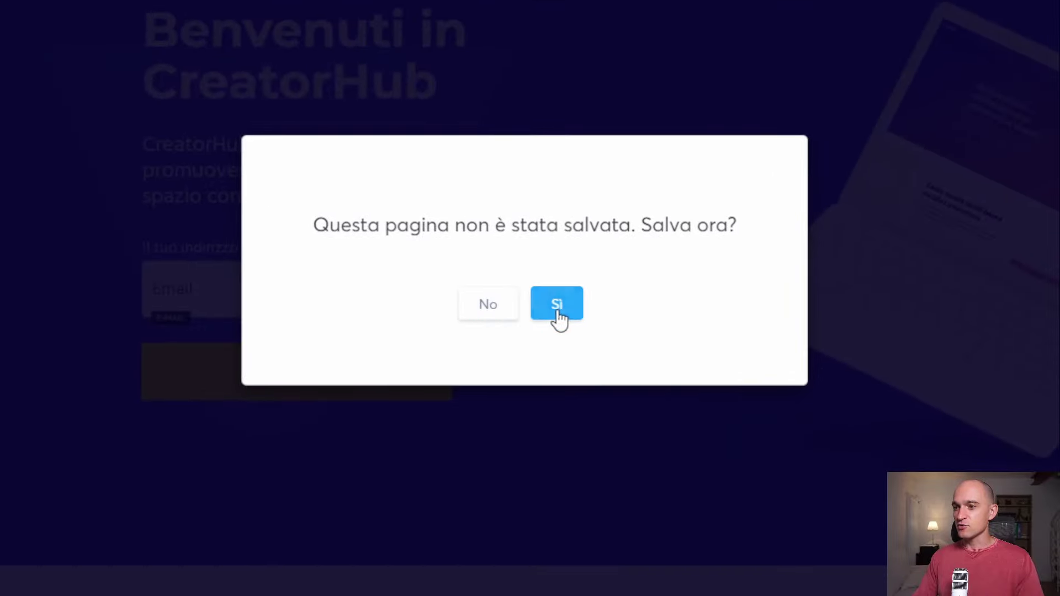
pyautogui.click(556, 312)
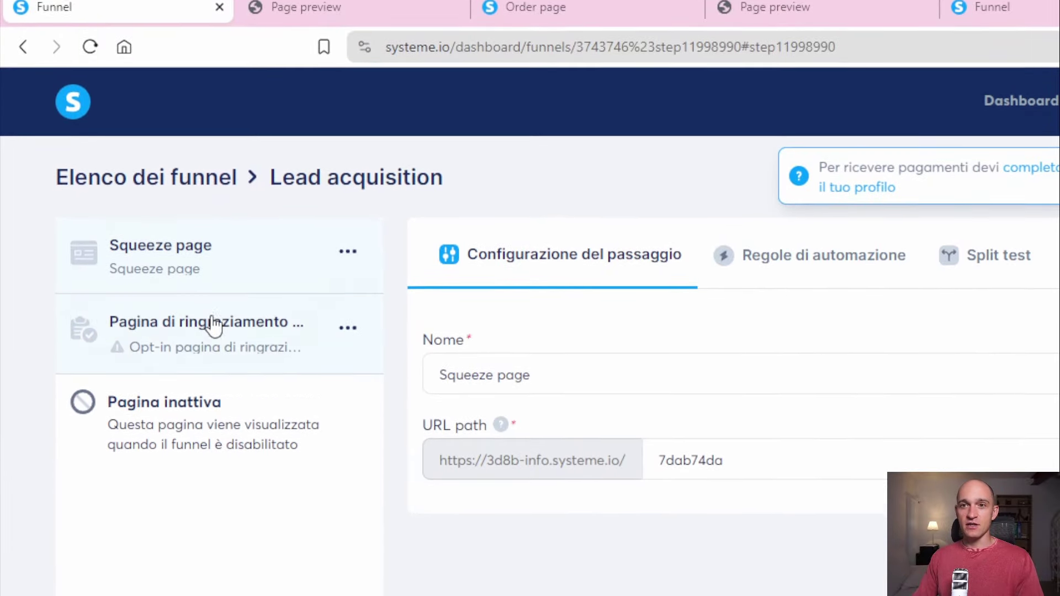
# Apply the "Grazie per esserti registrato!" template to the funnel's thank-you page.
pyautogui.click(215, 309)
pyautogui.moveTo(702, 460)
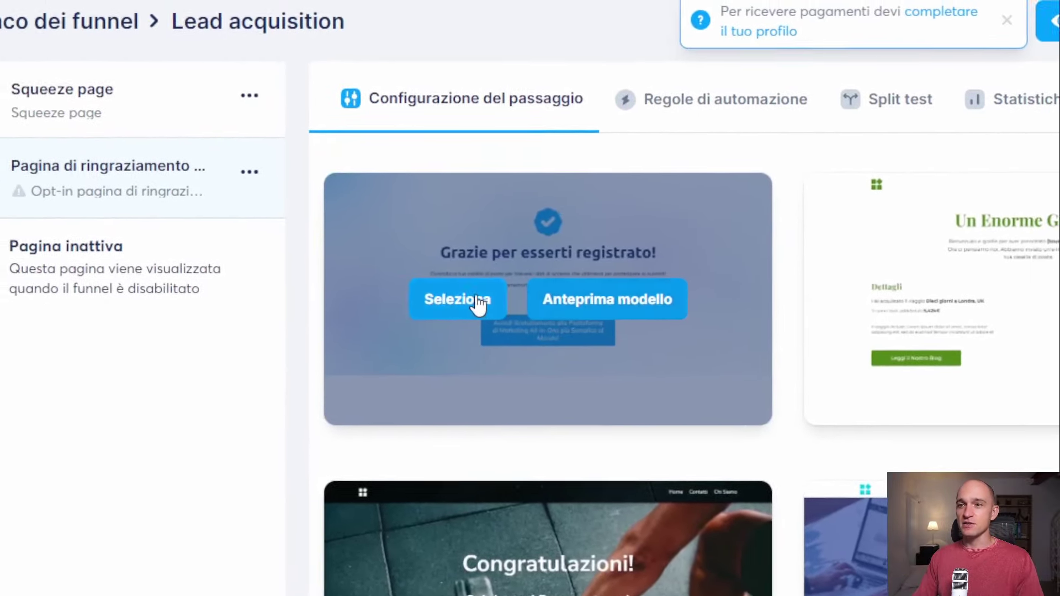
pyautogui.click(401, 249)
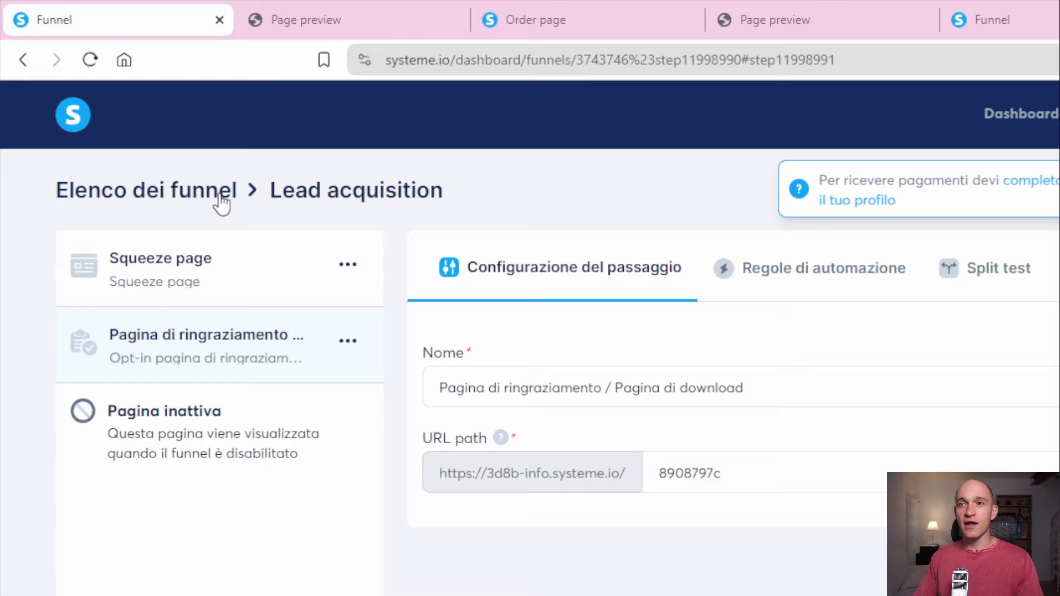
# Change the squeeze page's URL path to "newsletter" and save it.
pyautogui.click(230, 268)
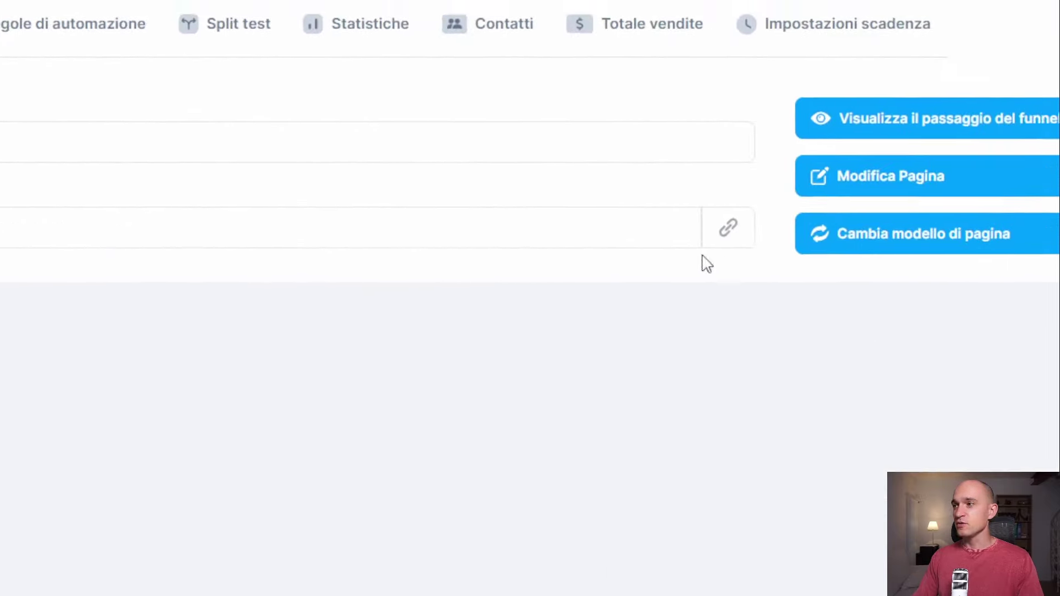
pyautogui.doubleClick(681, 294)
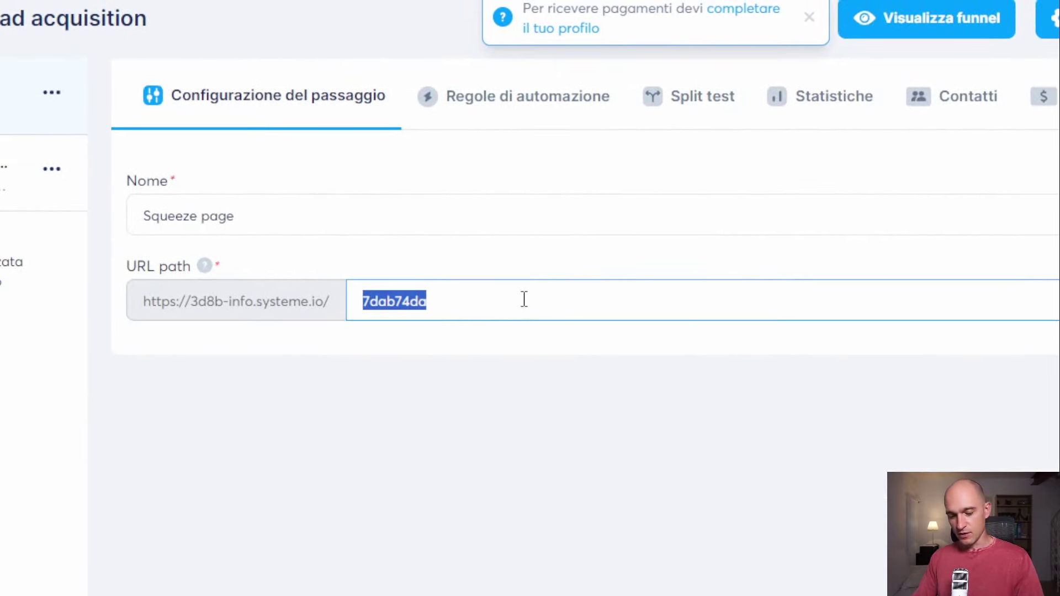
pyautogui.write('news')
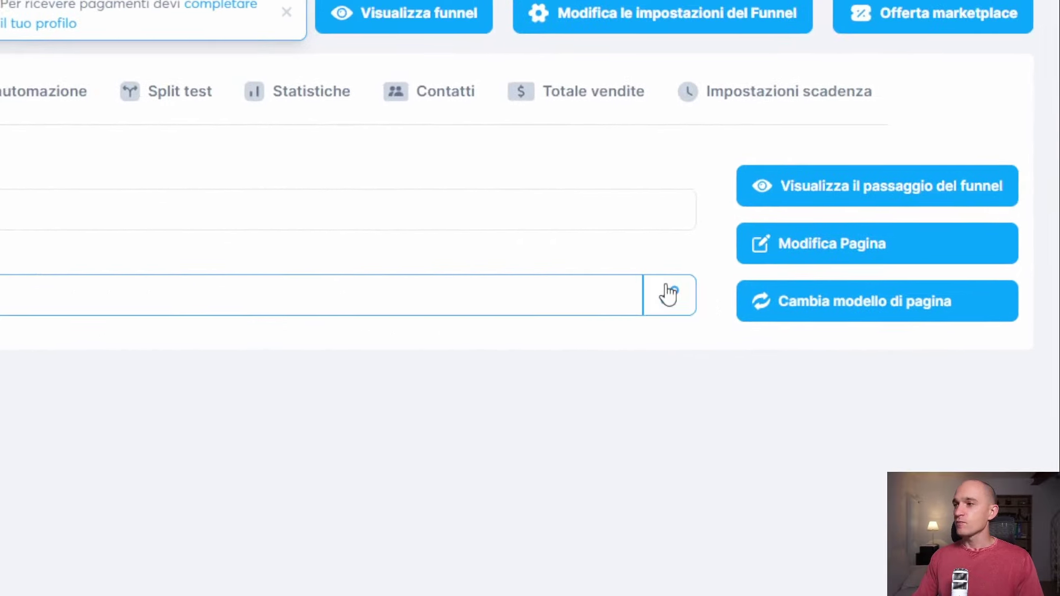
pyautogui.click(668, 294)
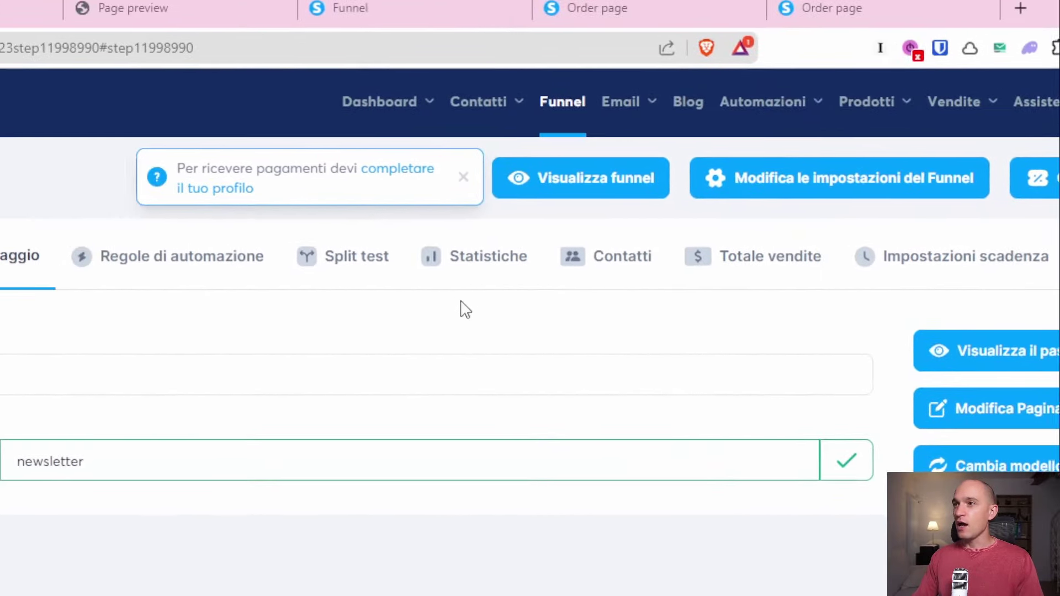
pyautogui.click(560, 185)
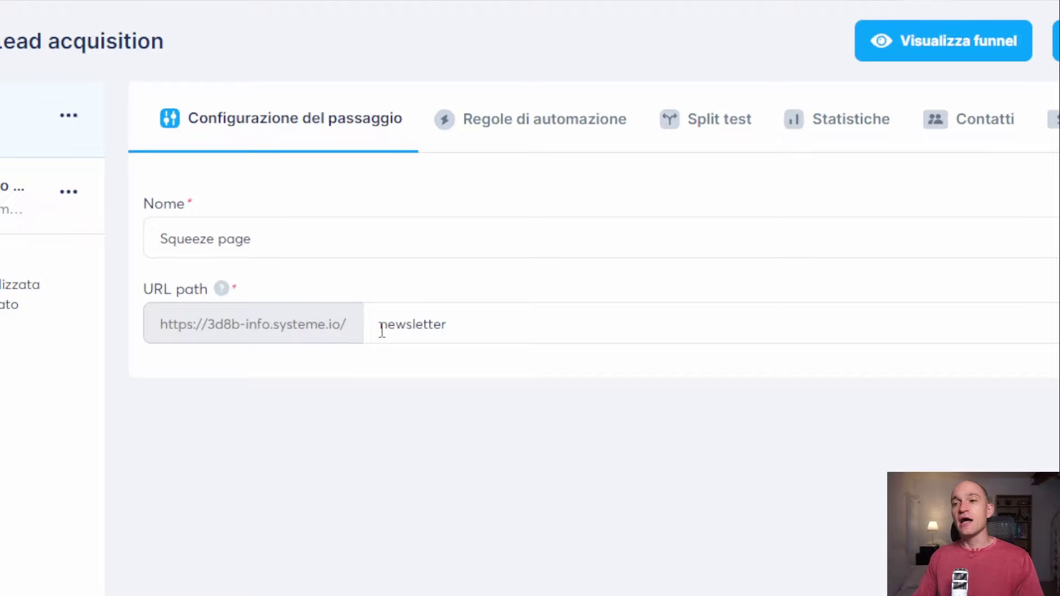
# Examine the domain and path parts of the squeeze page's URL.
pyautogui.moveTo(361, 332); pyautogui.dragTo(150, 324)
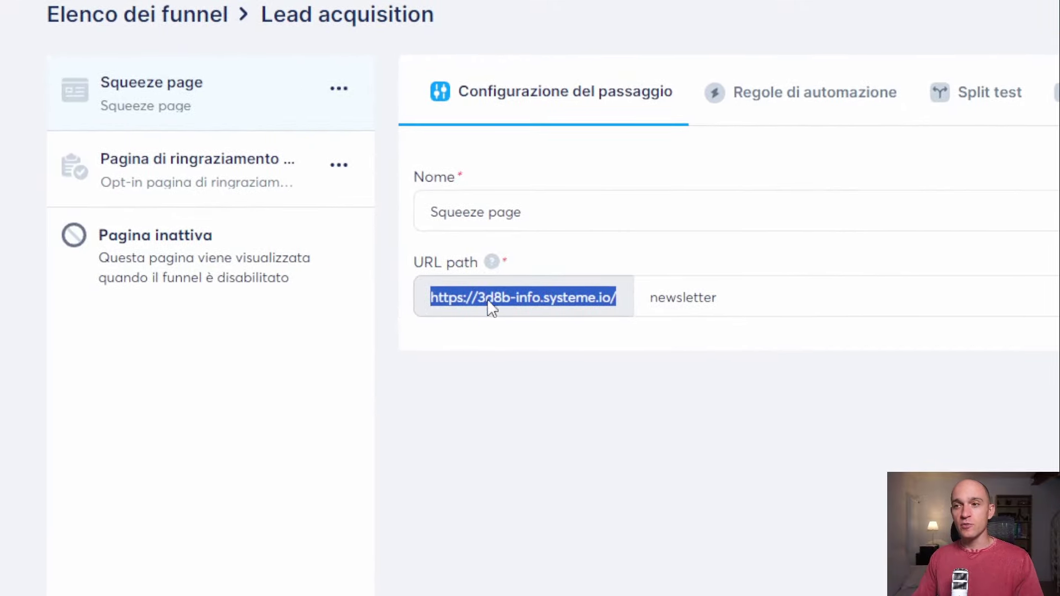
pyautogui.click(402, 300)
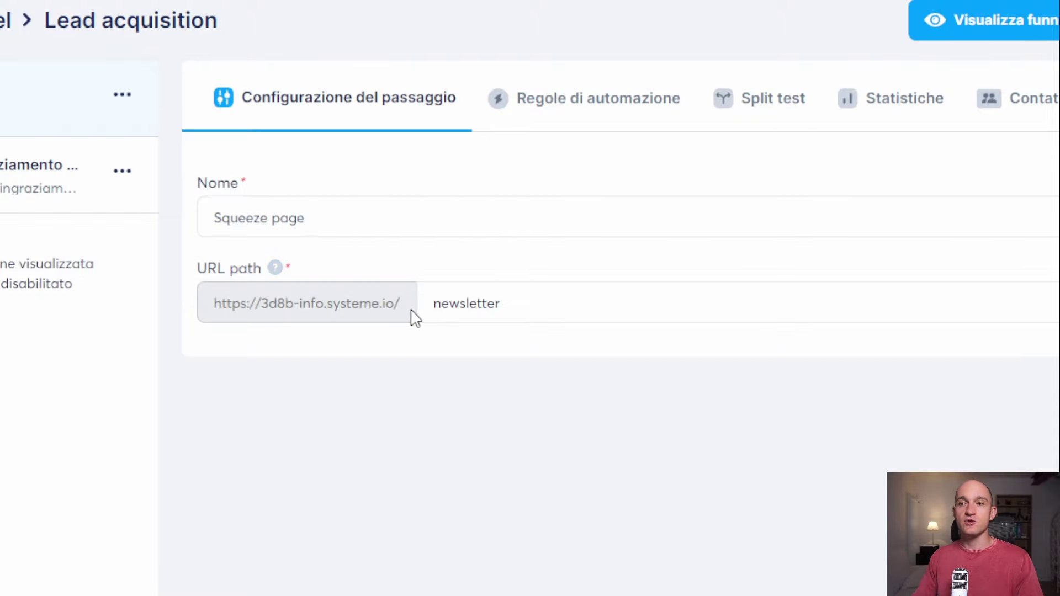
pyautogui.moveTo(416, 319); pyautogui.dragTo(210, 310)
pyautogui.click(431, 337)
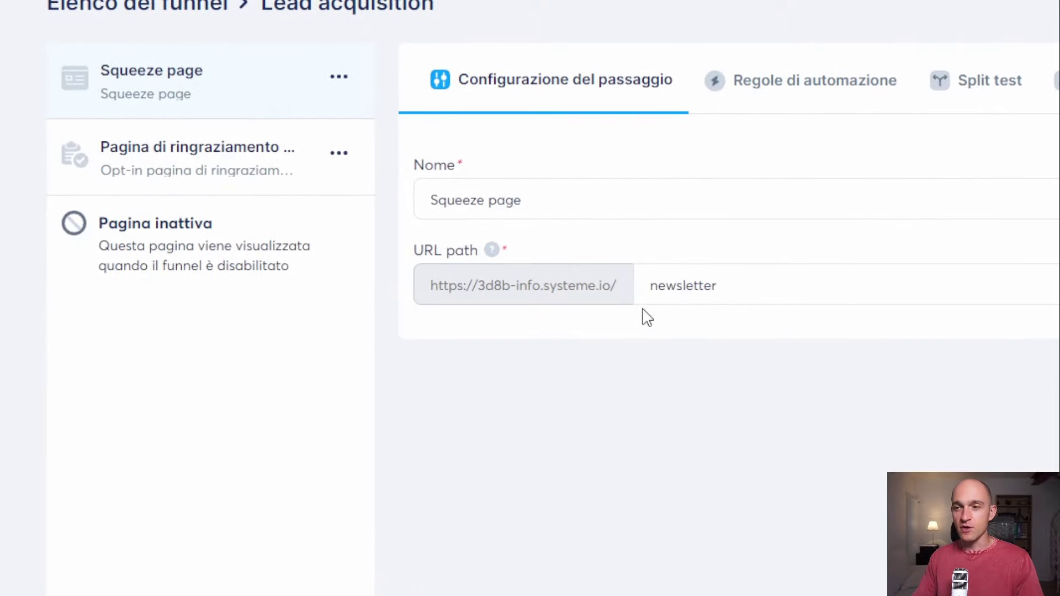
pyautogui.doubleClick(672, 293)
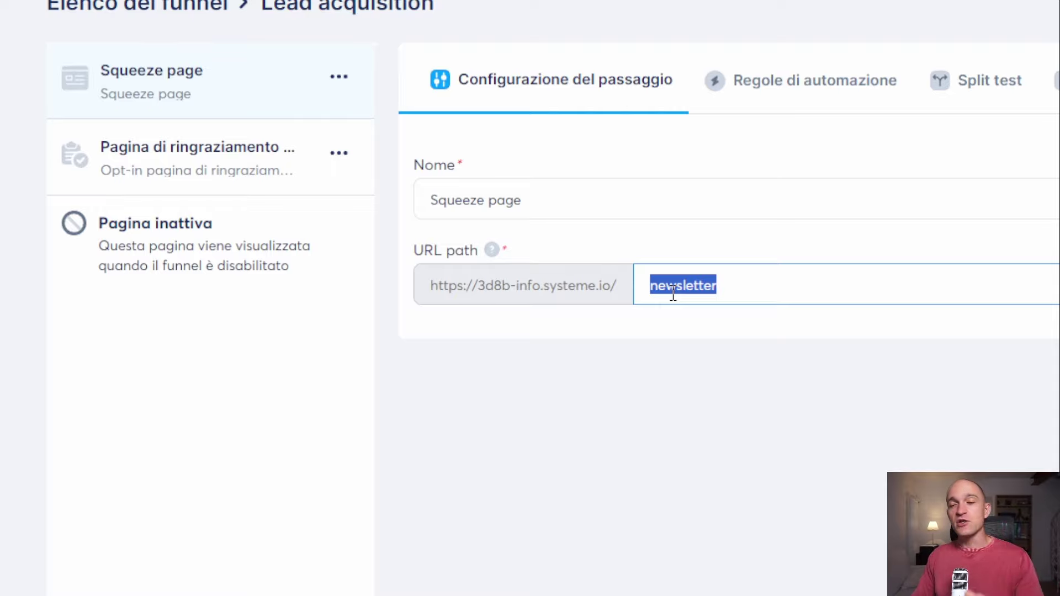
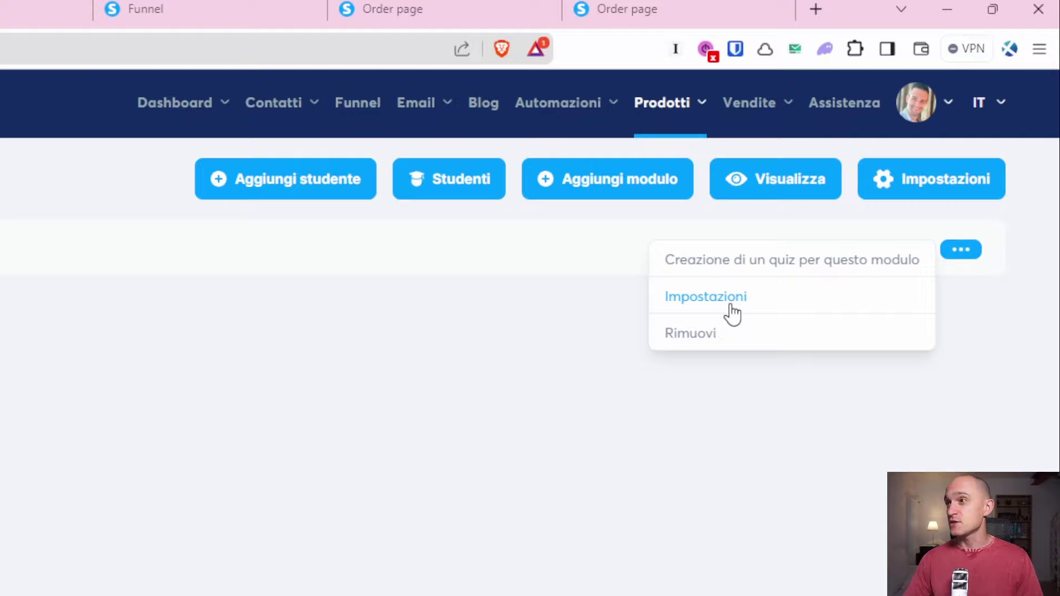
# Examine the settings of the course's Modulo 1, including the funnels offered as its sales page.
pyautogui.click(730, 305)
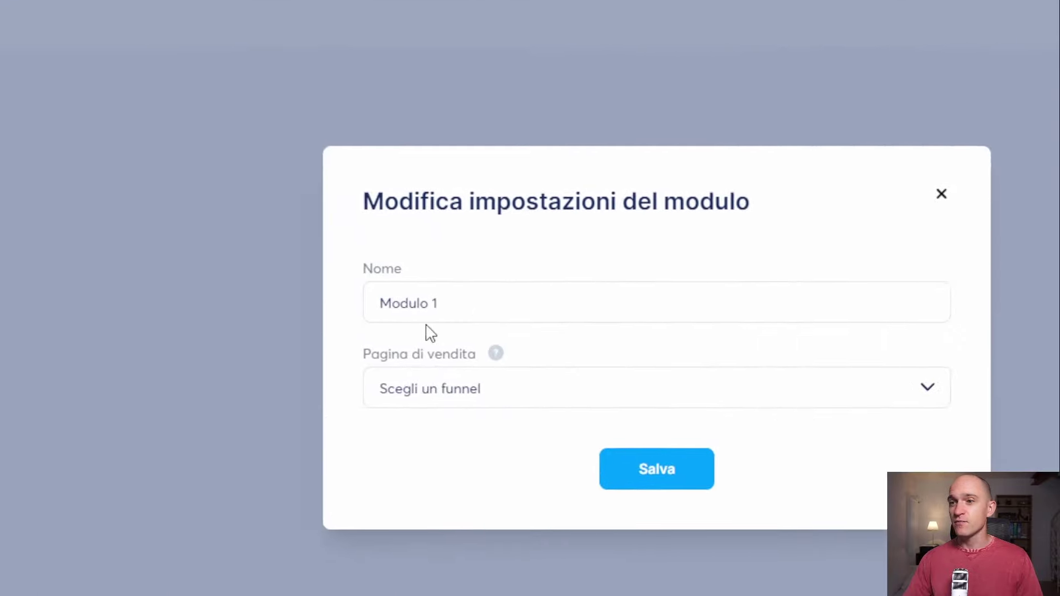
pyautogui.click(420, 388)
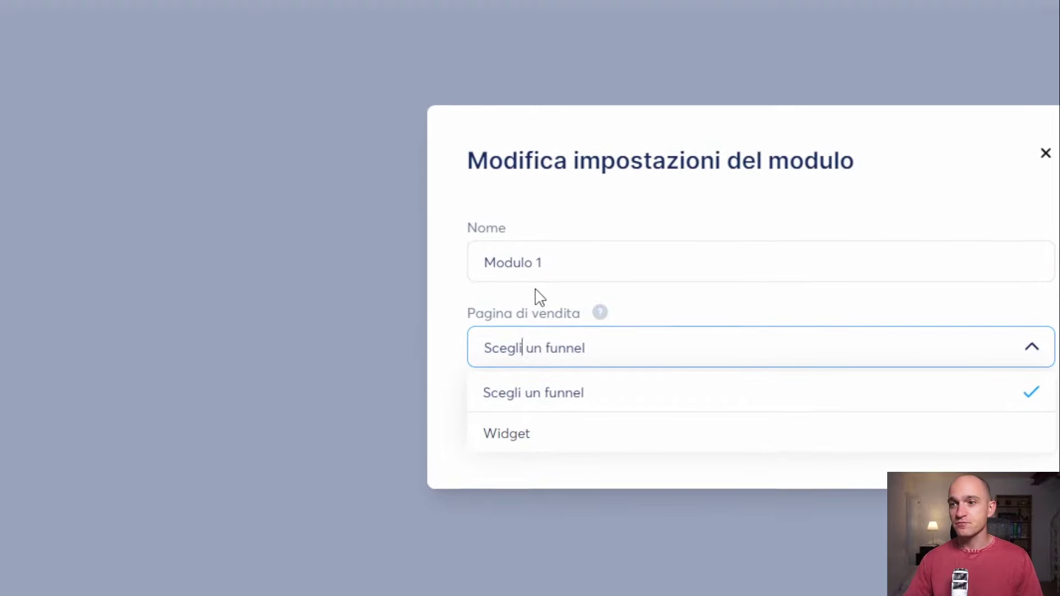
pyautogui.click(547, 192)
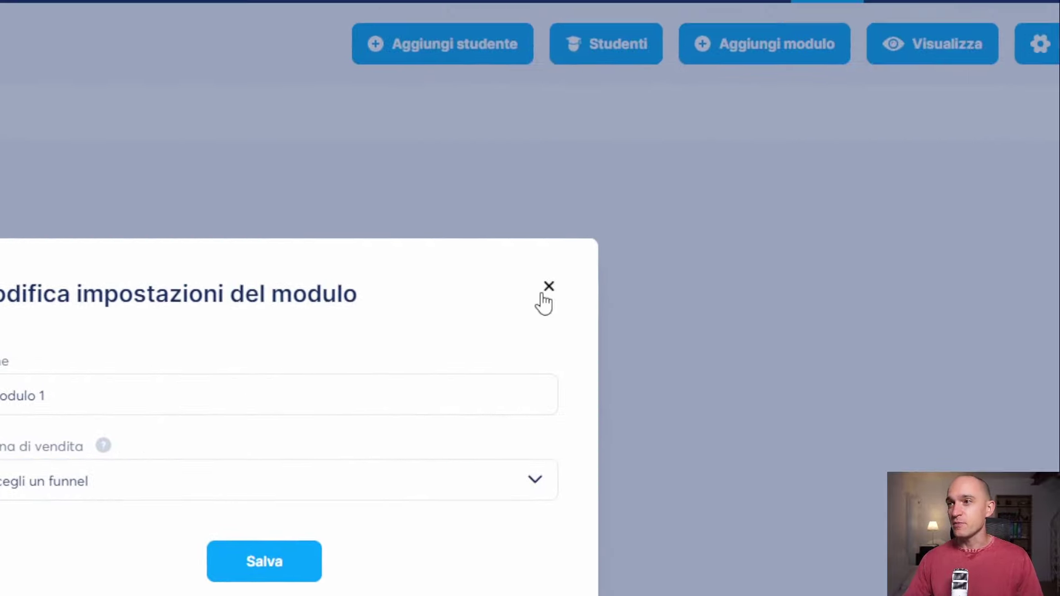
# Close the module settings, expand Modulo 1 and start creating a new lesson in it.
pyautogui.click(1046, 154)
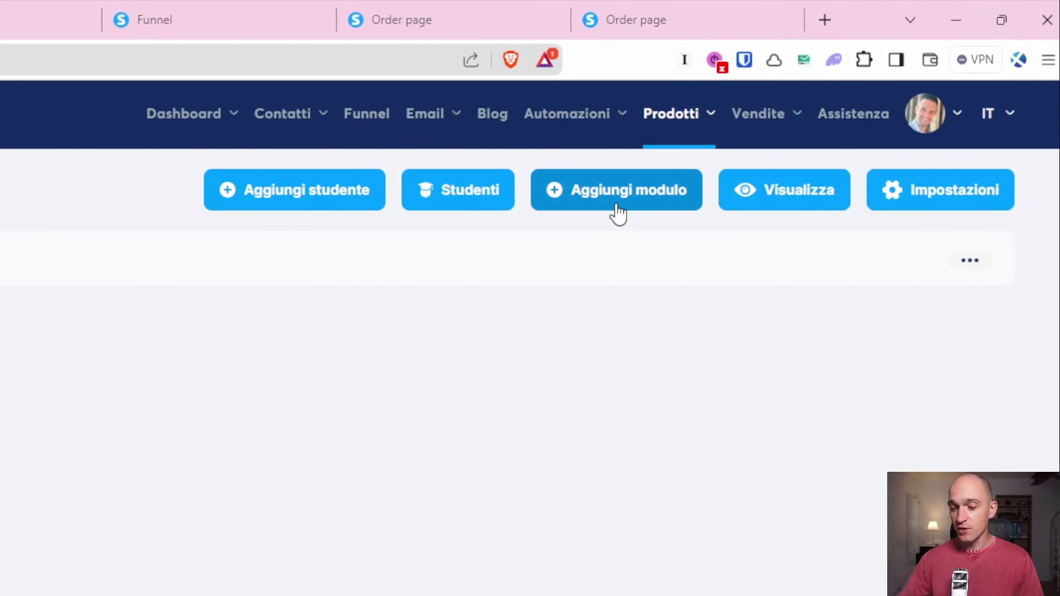
pyautogui.click(116, 276)
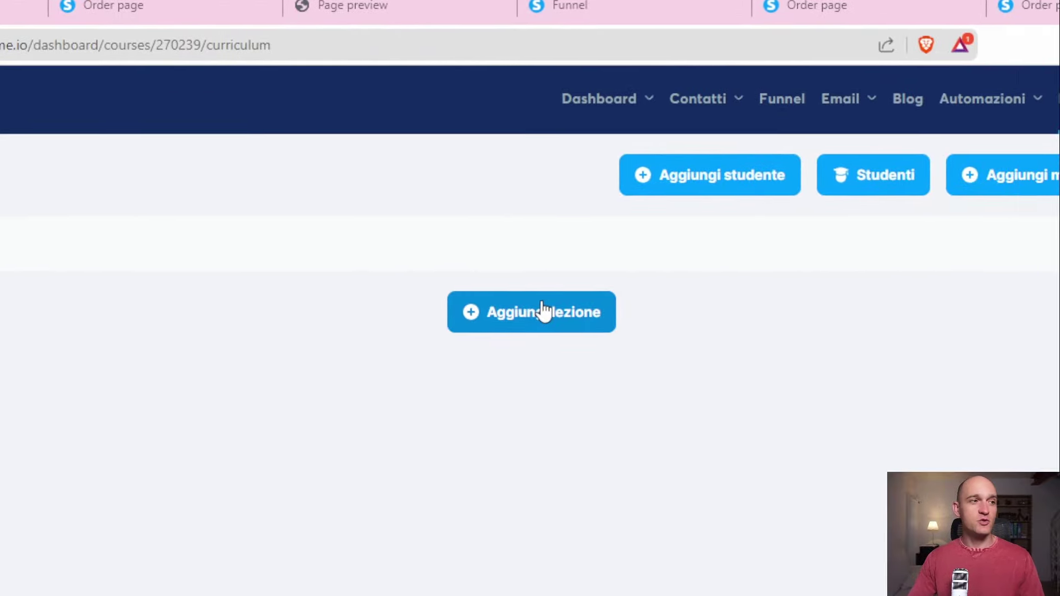
pyautogui.click(543, 312)
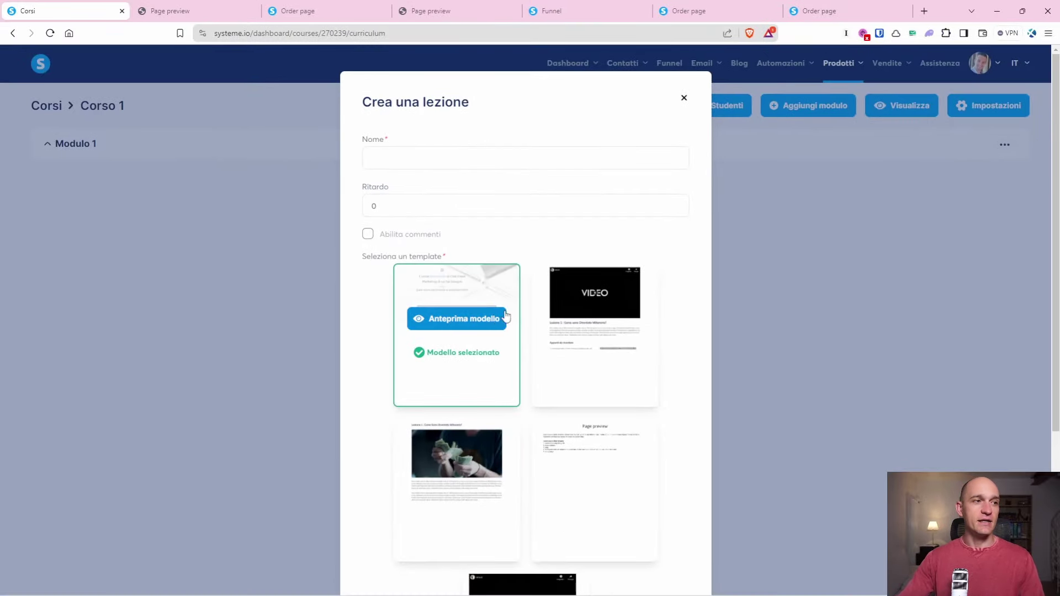
# Preview the preselected lesson template and return to the lesson creation form.
pyautogui.scroll(-4, 556, 362)
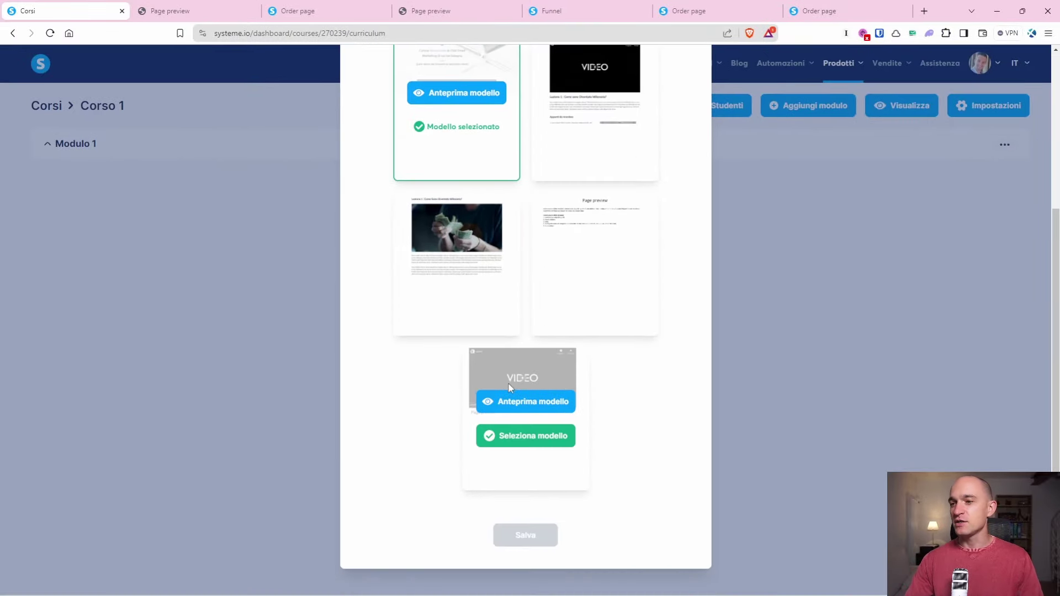
pyautogui.scroll(4, 508, 382)
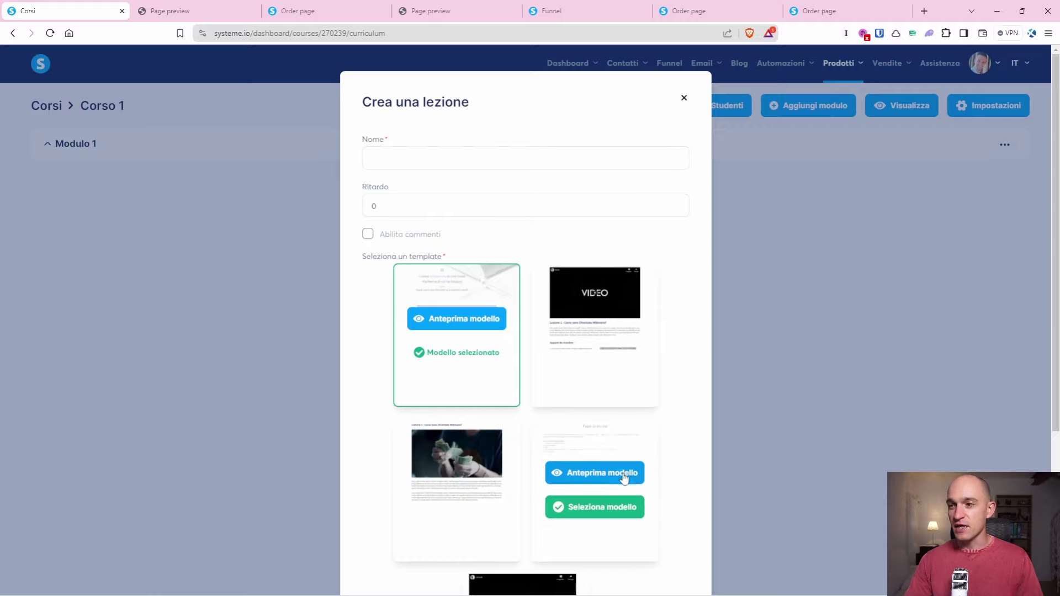
pyautogui.click(456, 320)
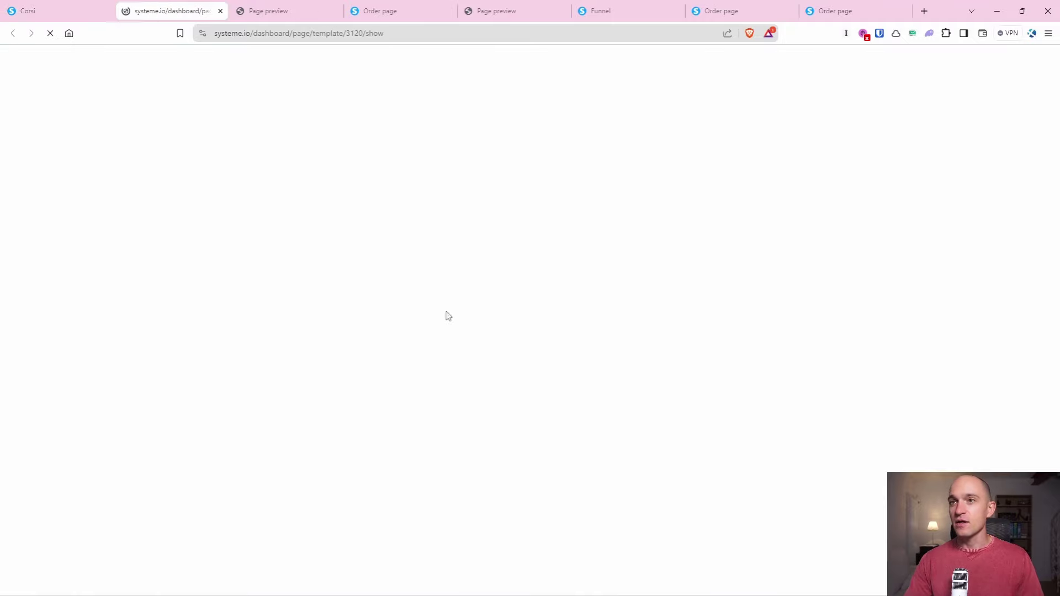
pyautogui.scroll(-10, 347, 255)
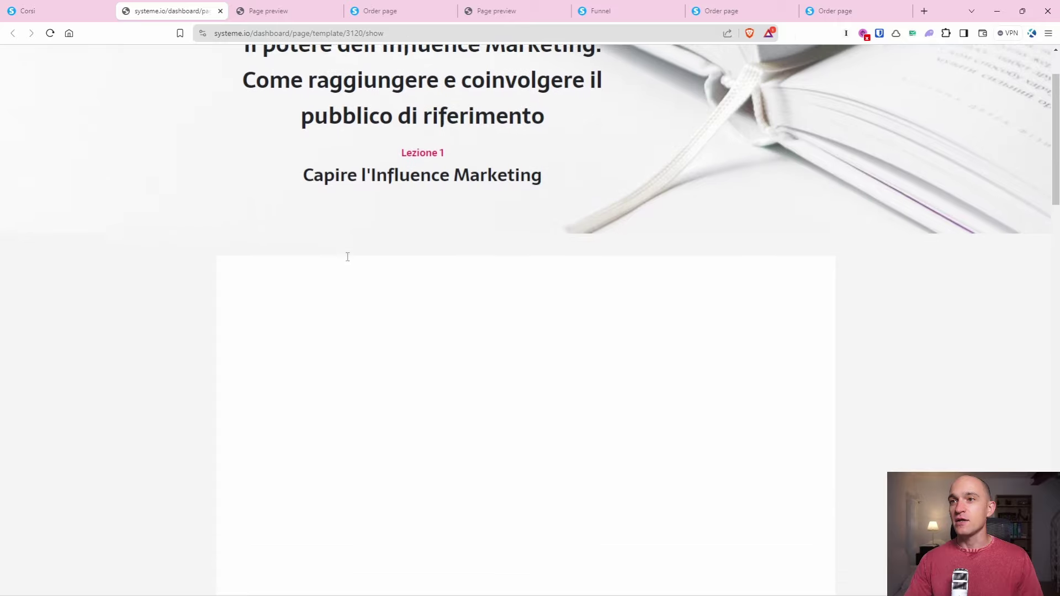
pyautogui.scroll(-5, 349, 259)
pyautogui.scroll(20, 350, 248)
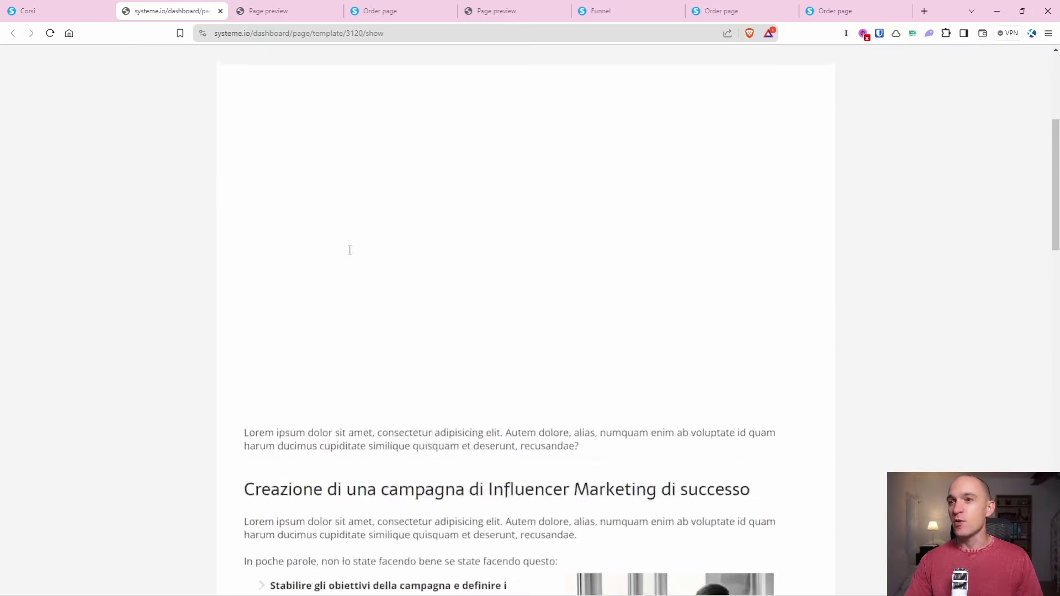
pyautogui.click(78, 5)
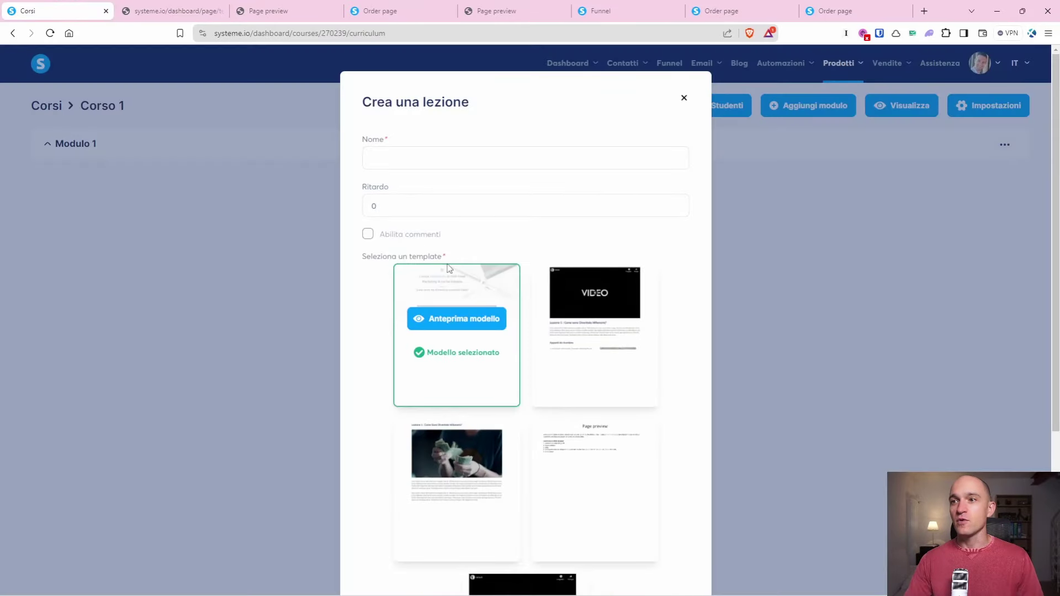
# Choose the video template with the lesson title and text beneath the video for the new lesson.
pyautogui.moveTo(590, 316)
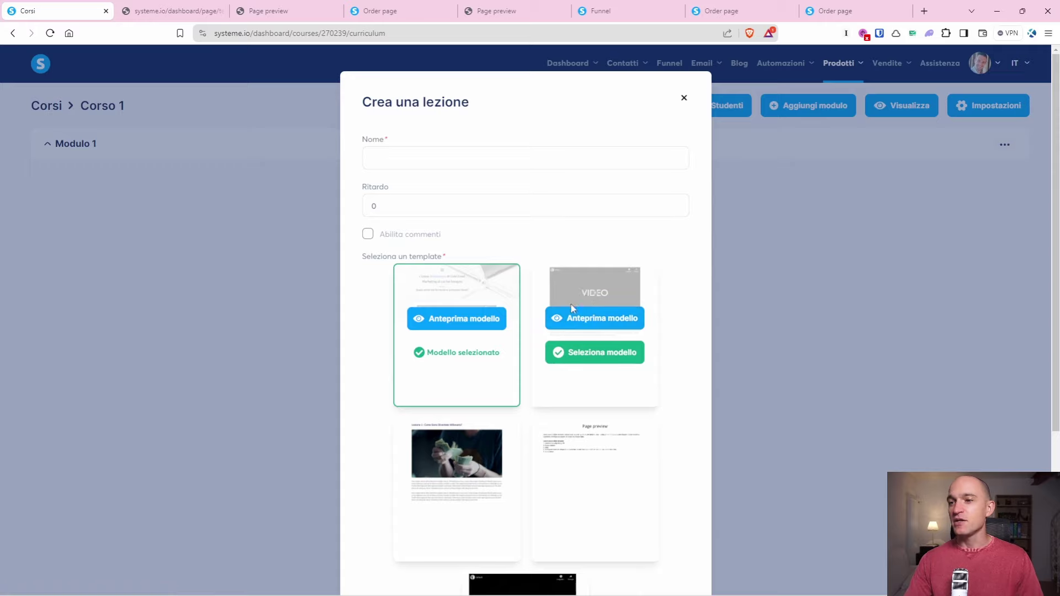
pyautogui.moveTo(571, 450)
pyautogui.scroll(-4, 571, 450)
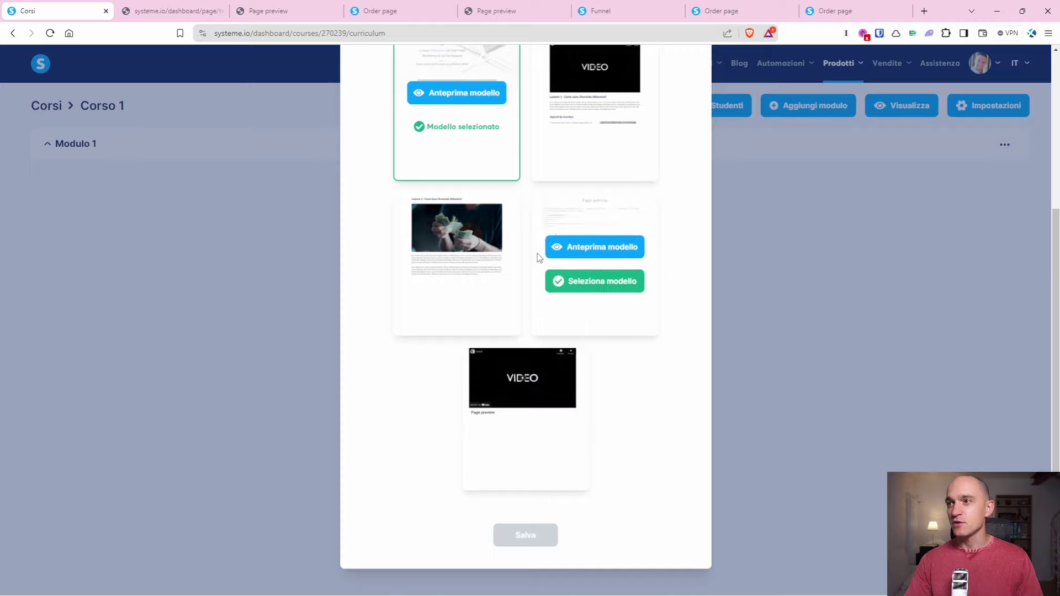
pyautogui.scroll(4, 571, 284)
pyautogui.click(598, 311)
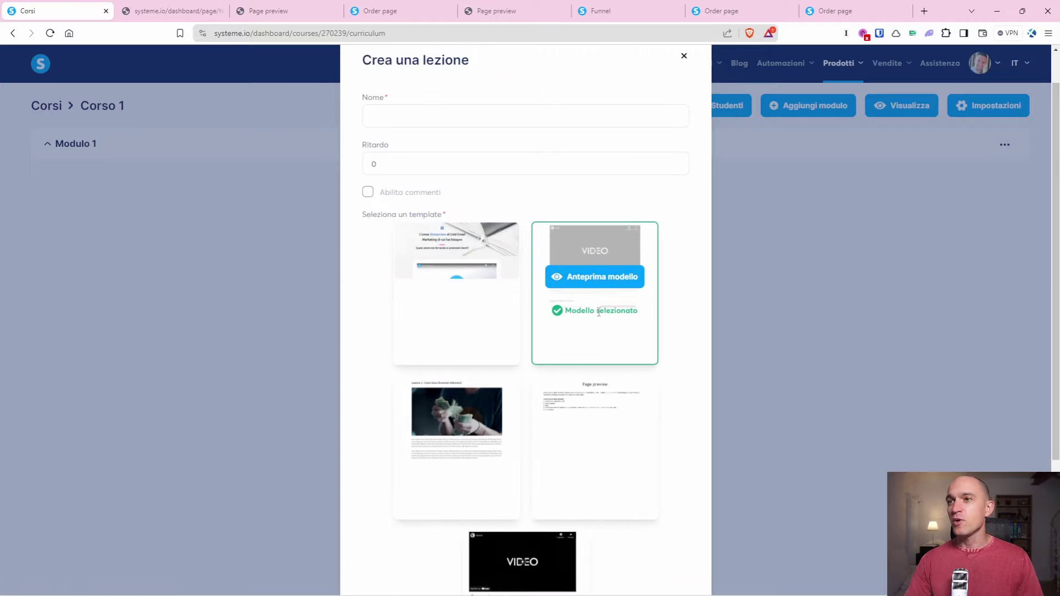
# Name the lesson "Lezione con video", keep the delay at 0, enable comments and save the lesson.
pyautogui.click(427, 107)
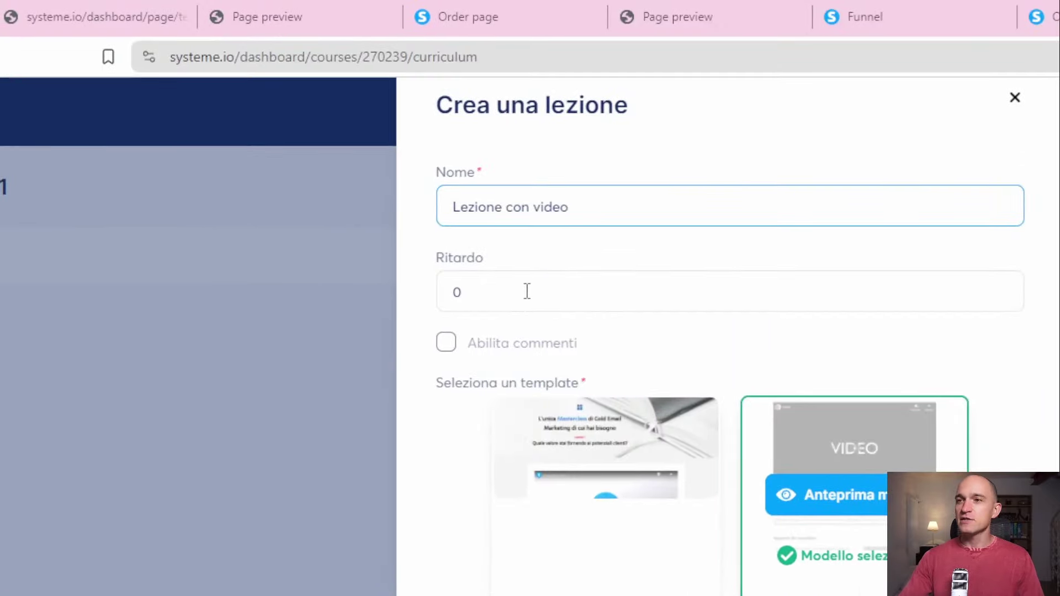
pyautogui.click(412, 164)
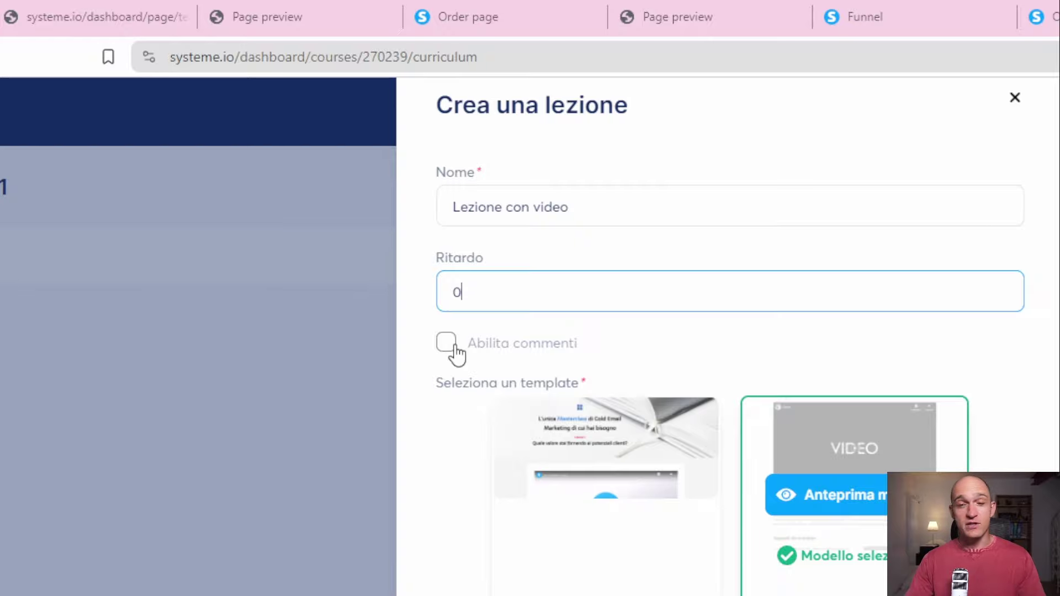
pyautogui.click(458, 351)
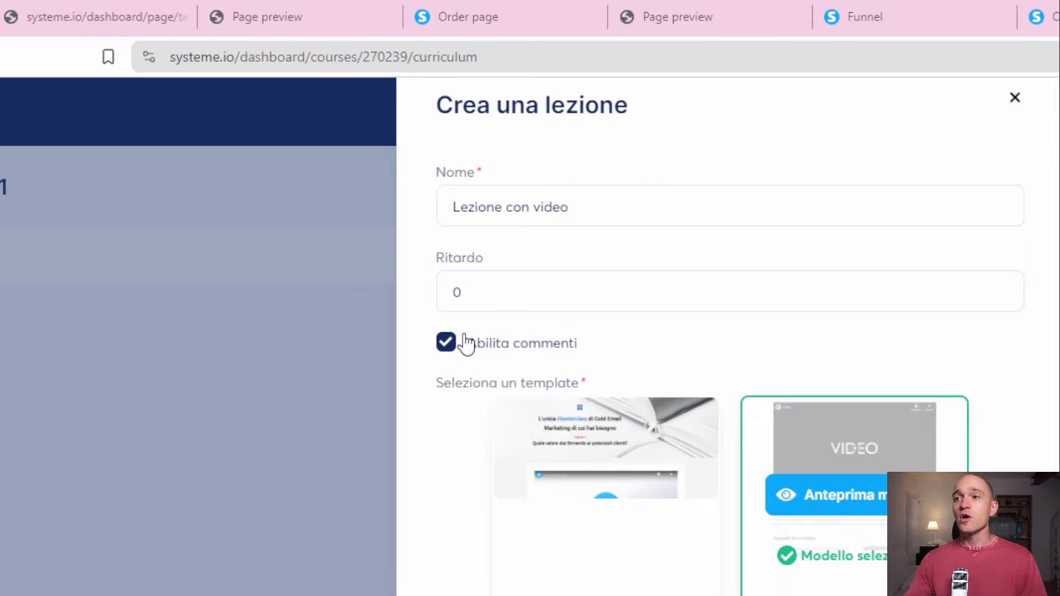
pyautogui.scroll(-5, 781, 322)
pyautogui.scroll(-5, 613, 318)
pyautogui.click(509, 499)
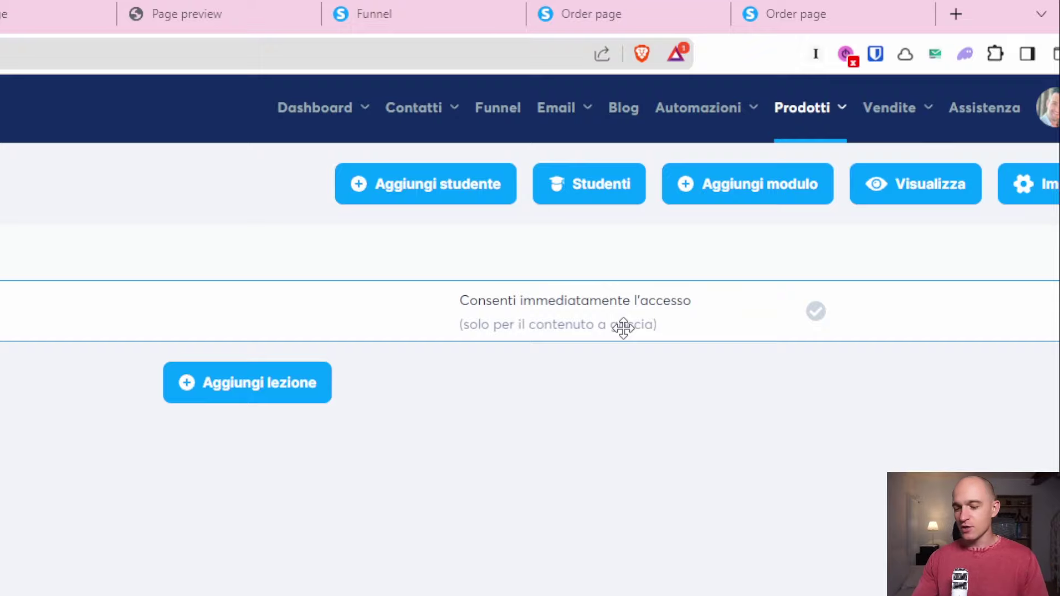
# Examine the lesson's drip-access email form with the visual editor option, then close it without saving.
pyautogui.click(1059, 313)
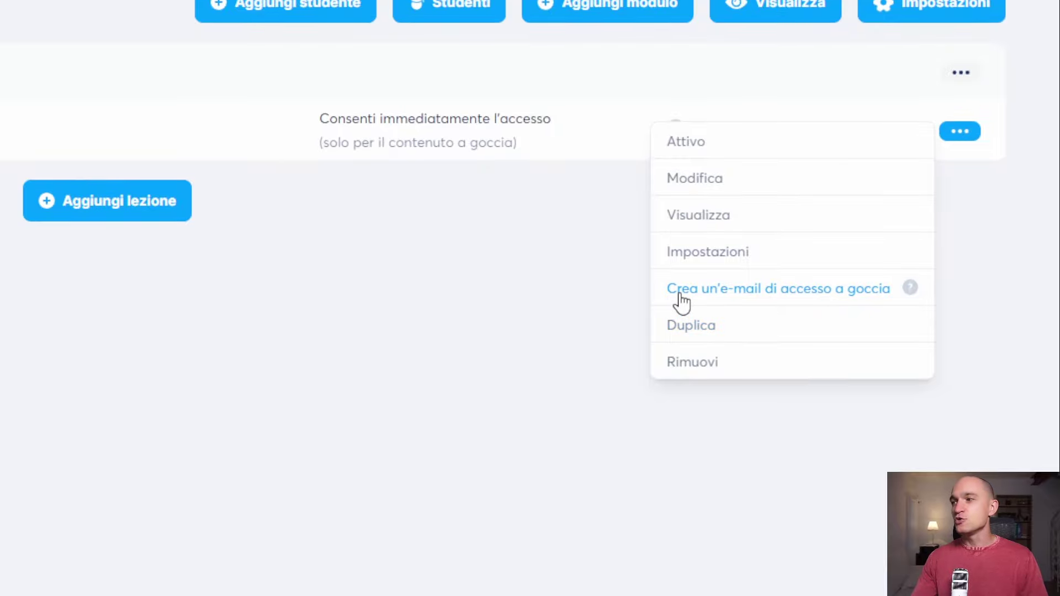
pyautogui.click(680, 302)
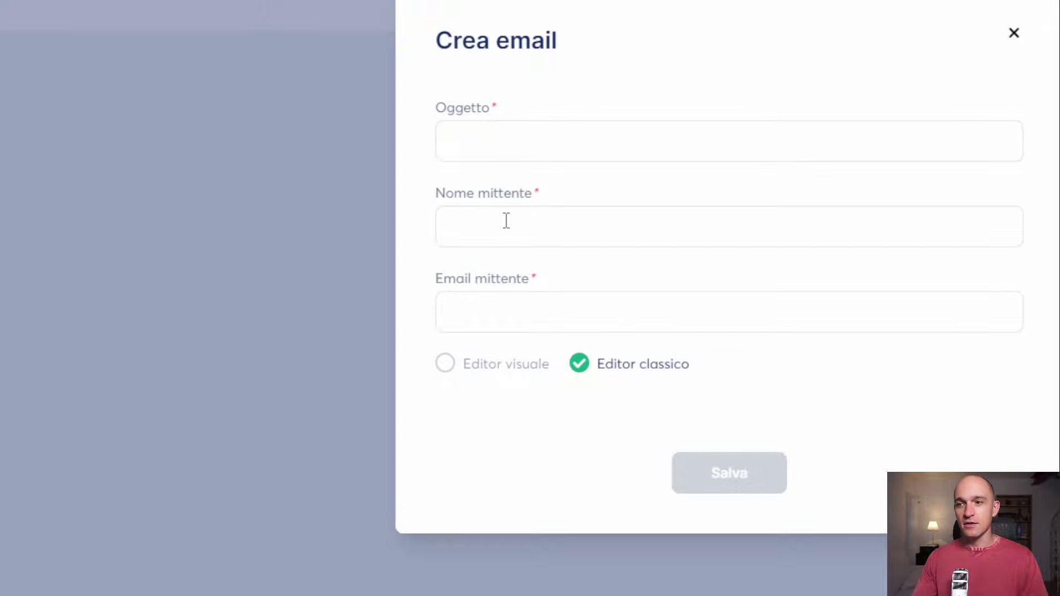
pyautogui.click(456, 373)
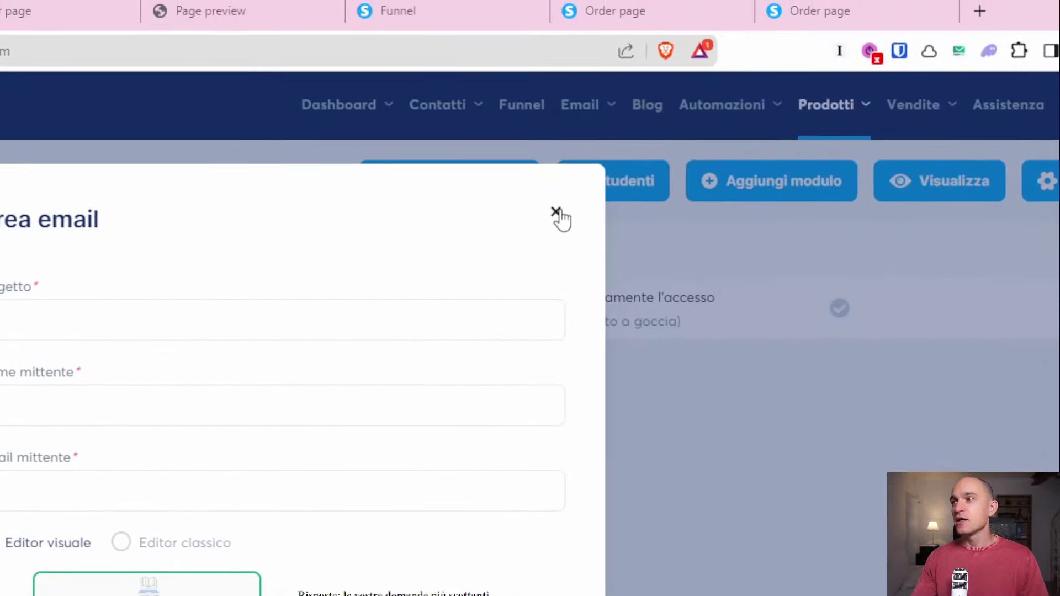
pyautogui.click(557, 212)
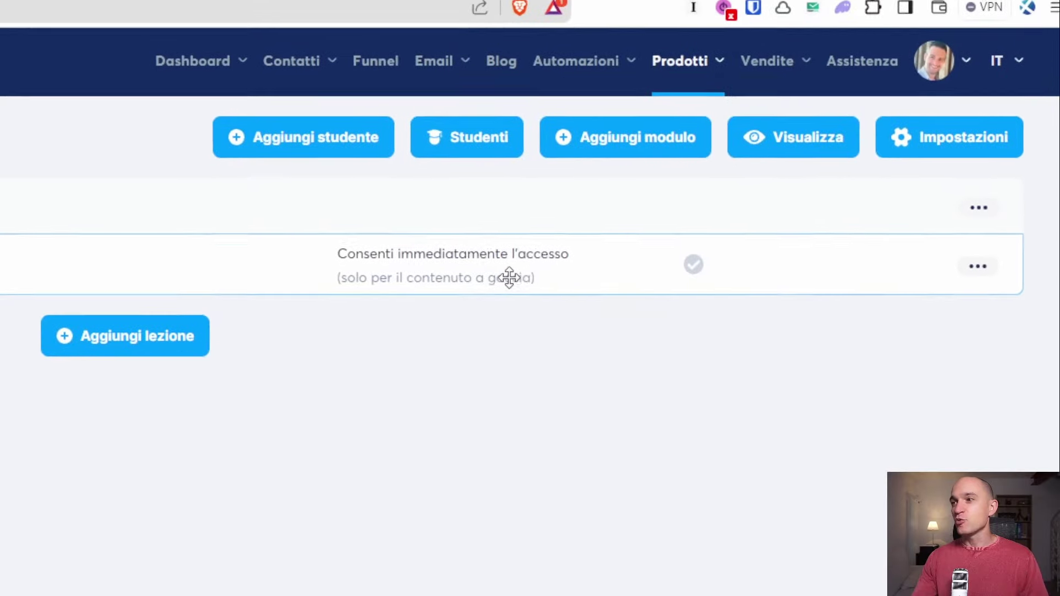
# Open the lesson "Lezione con video" in the page editor and examine the elements available for it.
pyautogui.click(966, 271)
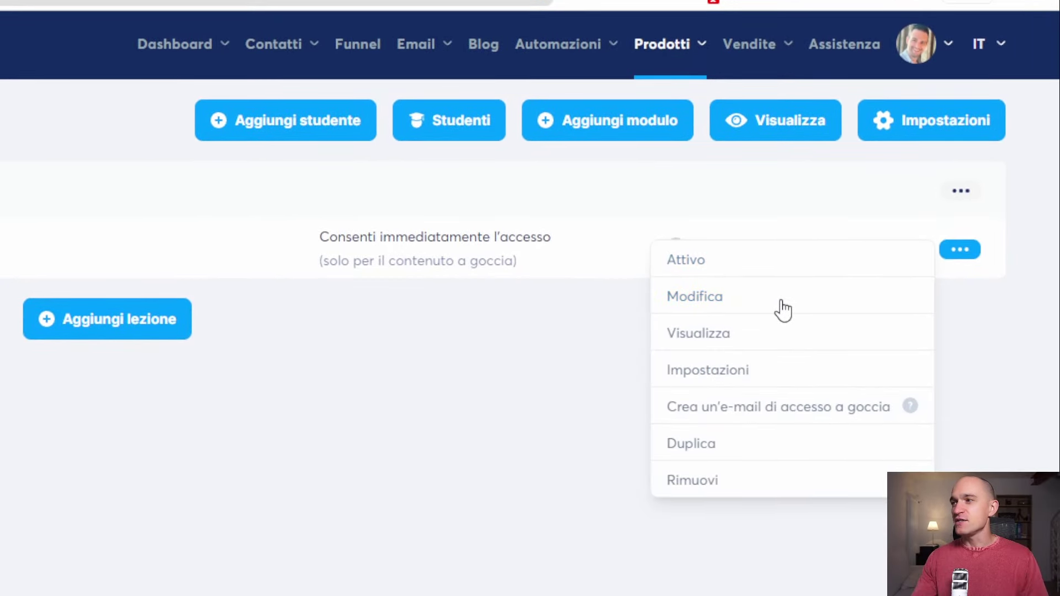
pyautogui.click(699, 298)
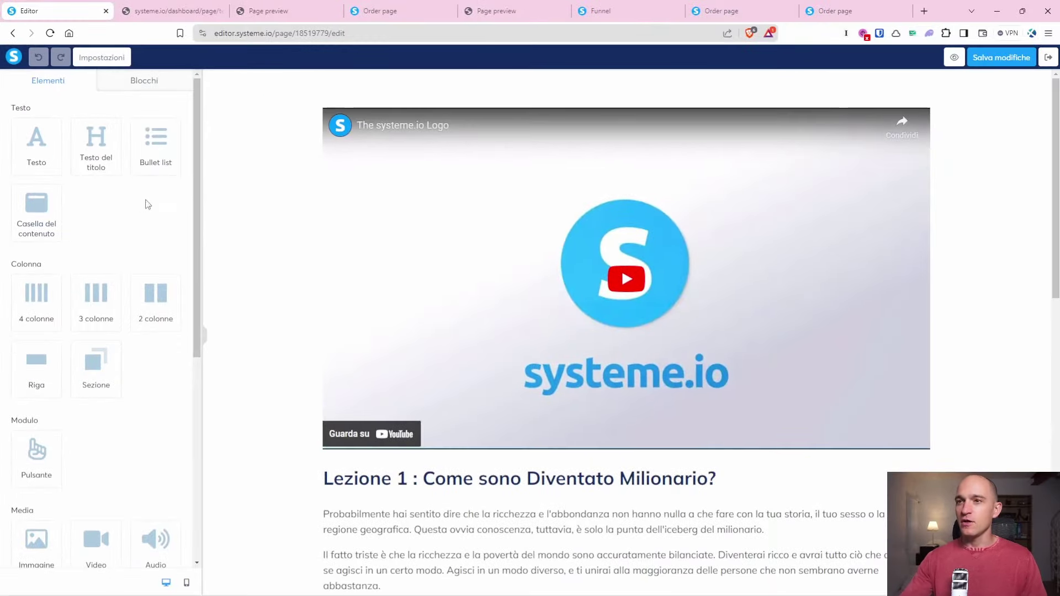
pyautogui.scroll(-6, 105, 227)
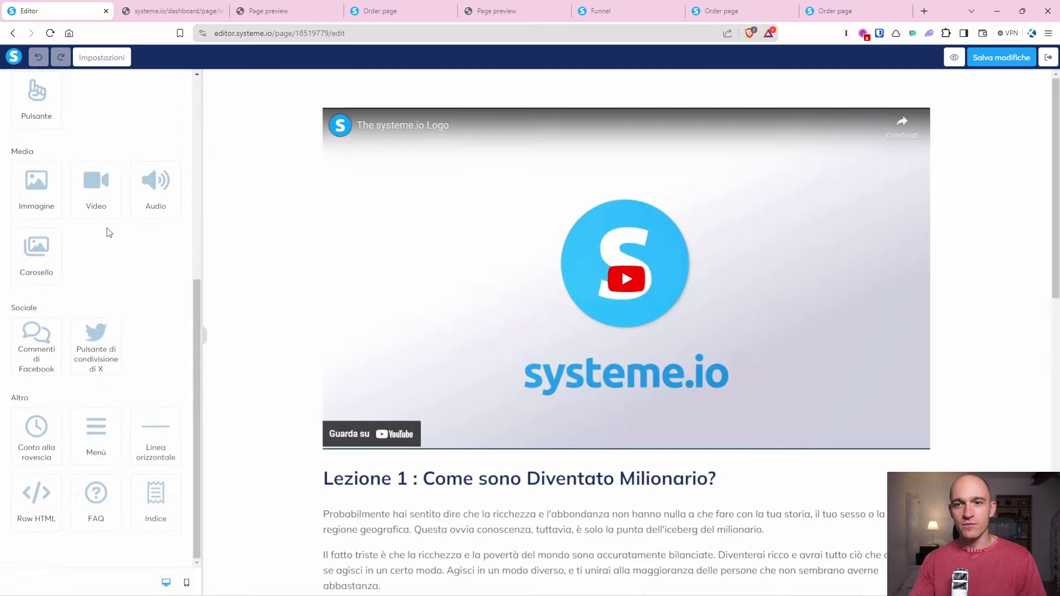
pyautogui.scroll(3, 107, 238)
pyautogui.scroll(3, 105, 237)
pyautogui.scroll(-6, 107, 240)
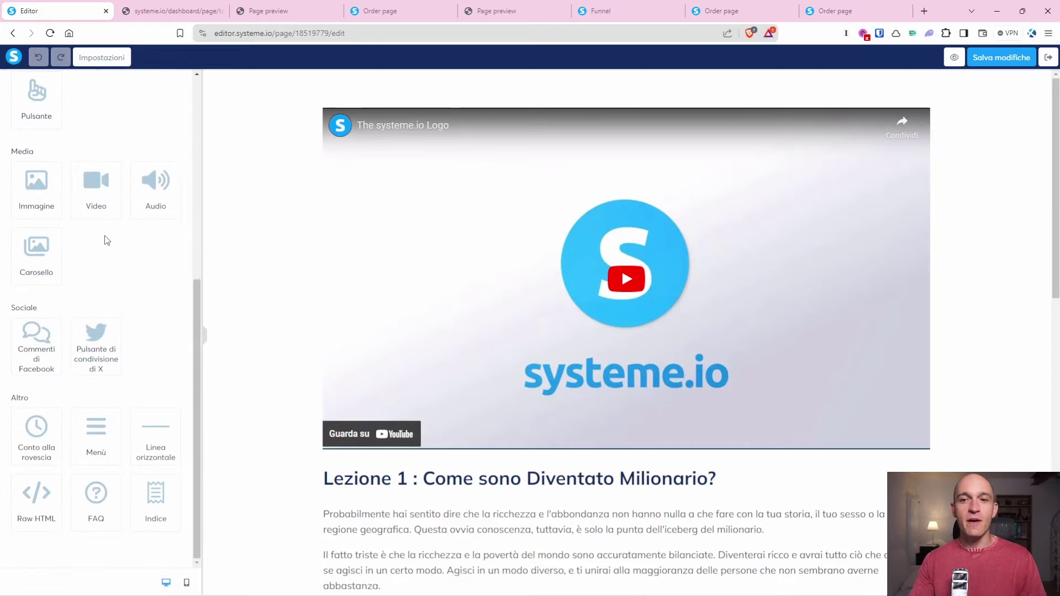
pyautogui.scroll(6, 107, 254)
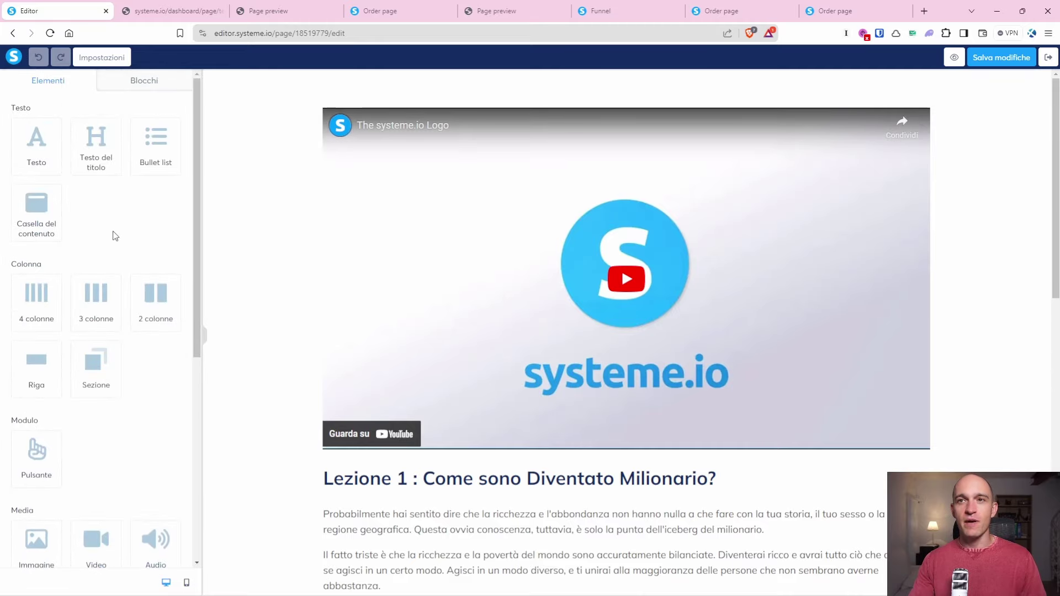
# Widen the bullet list column beside the image in the "Appunti da ricordare" part of the lesson page.
pyautogui.scroll(-12, 437, 300)
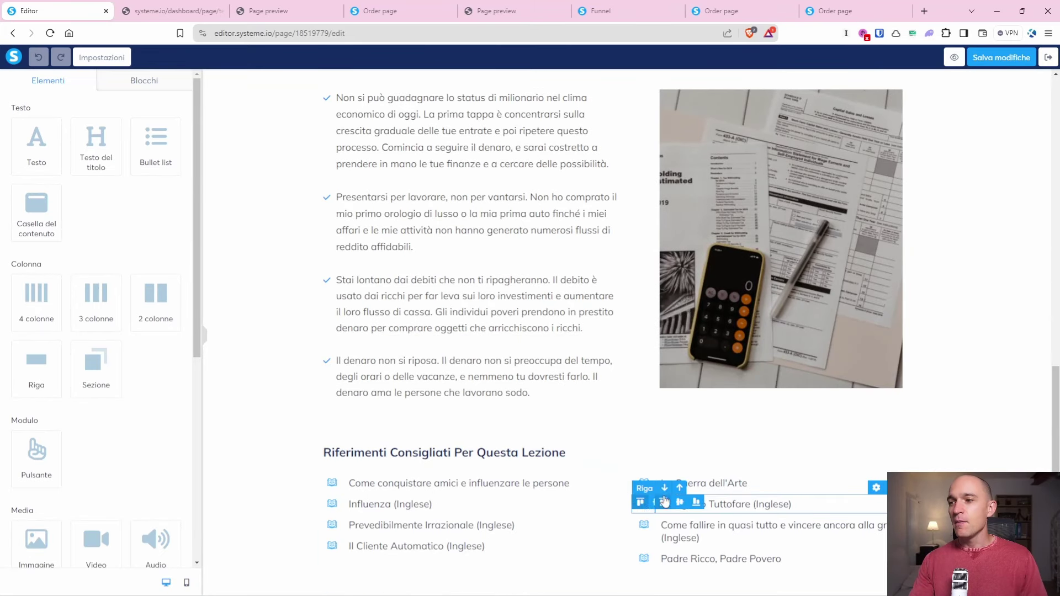
pyautogui.scroll(10, 519, 379)
pyautogui.scroll(-3, 514, 374)
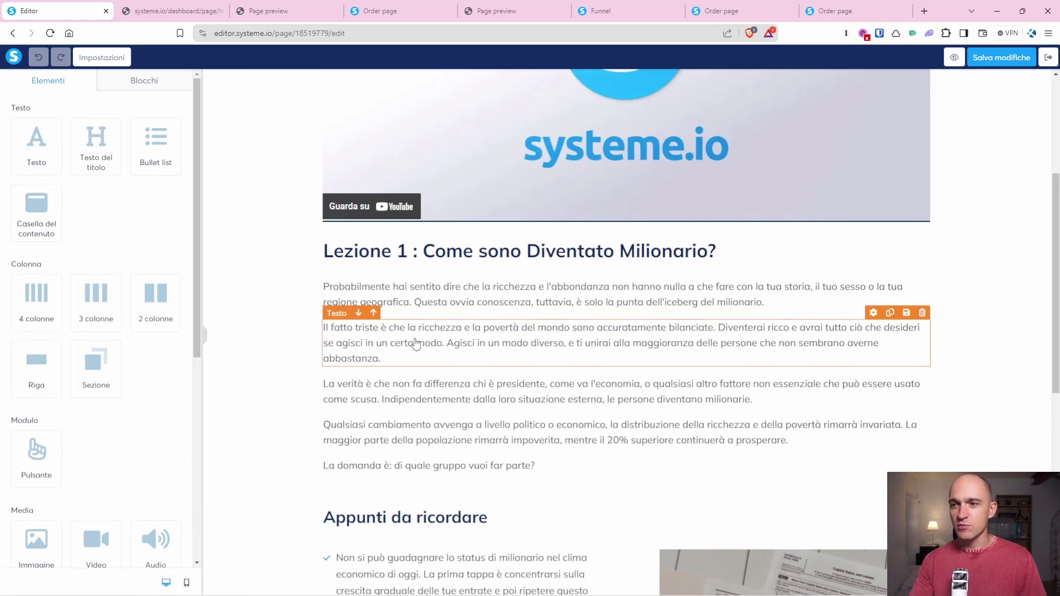
pyautogui.scroll(-1, 418, 351)
pyautogui.scroll(-6, 418, 352)
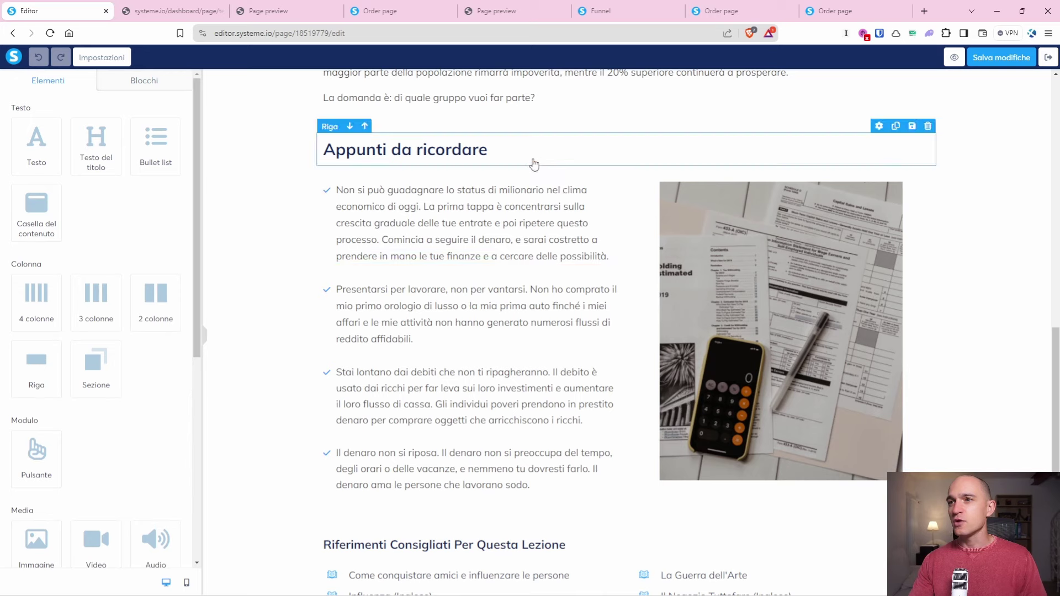
pyautogui.click(542, 188)
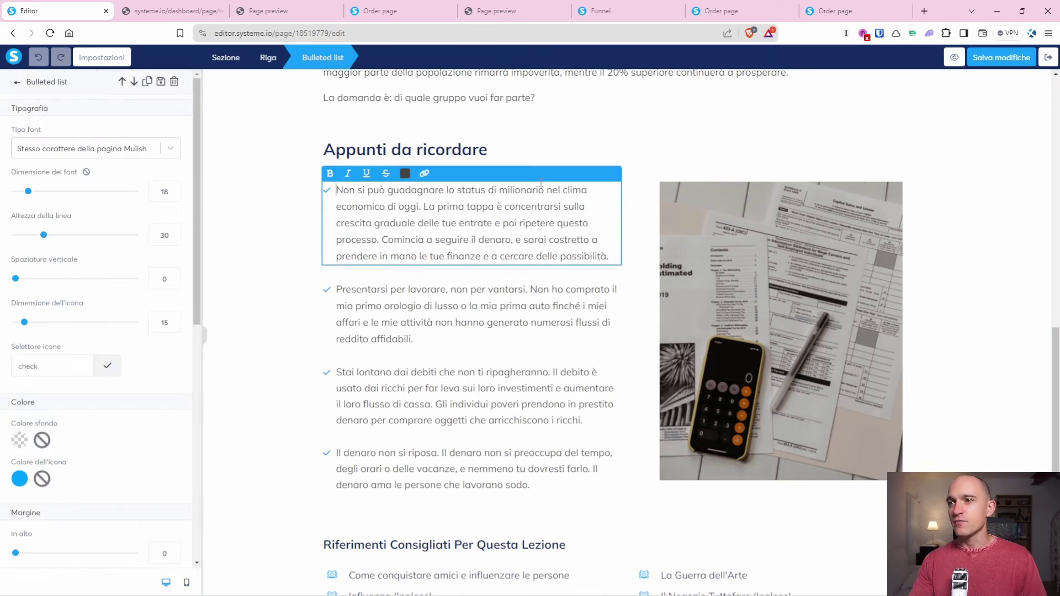
pyautogui.click(640, 205)
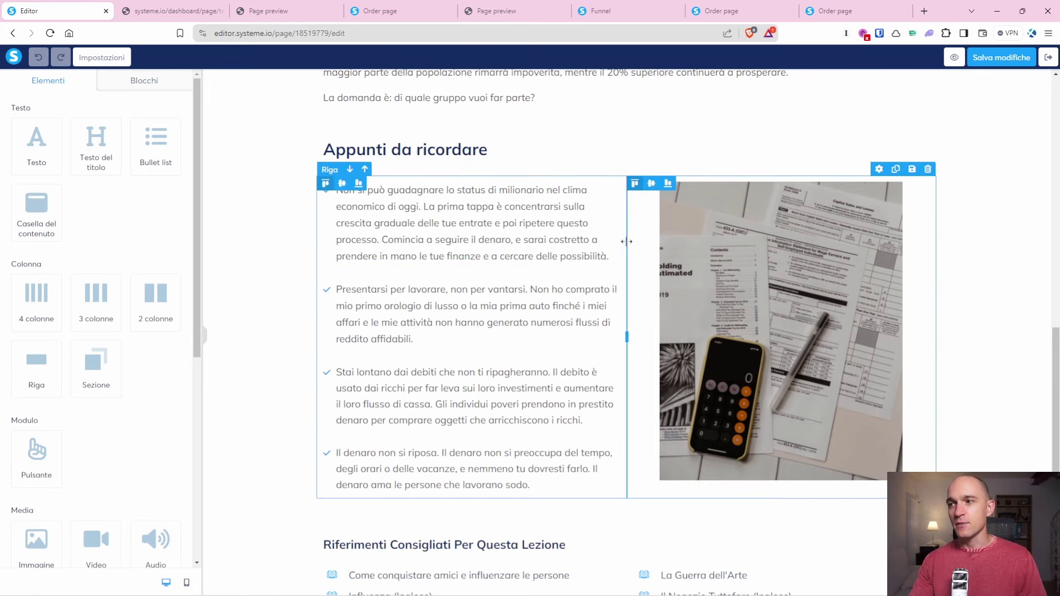
pyautogui.moveTo(626, 241); pyautogui.dragTo(665, 246)
# Review the lesson page, preview it in the student view of Corso 1 and return to the editor.
pyautogui.scroll(-1, 522, 275)
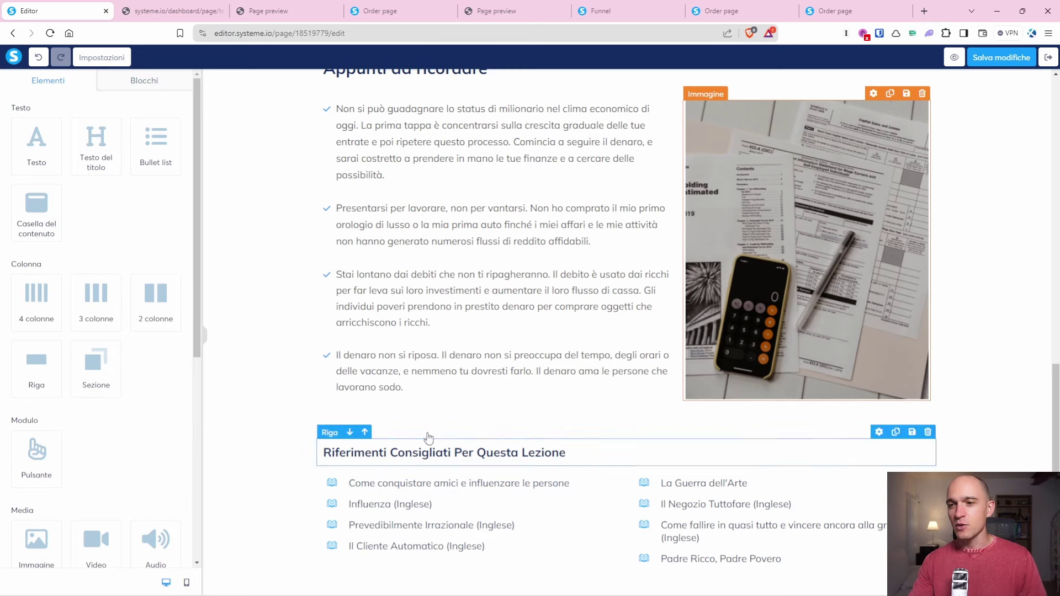
pyautogui.scroll(5, 450, 308)
pyautogui.scroll(7, 454, 304)
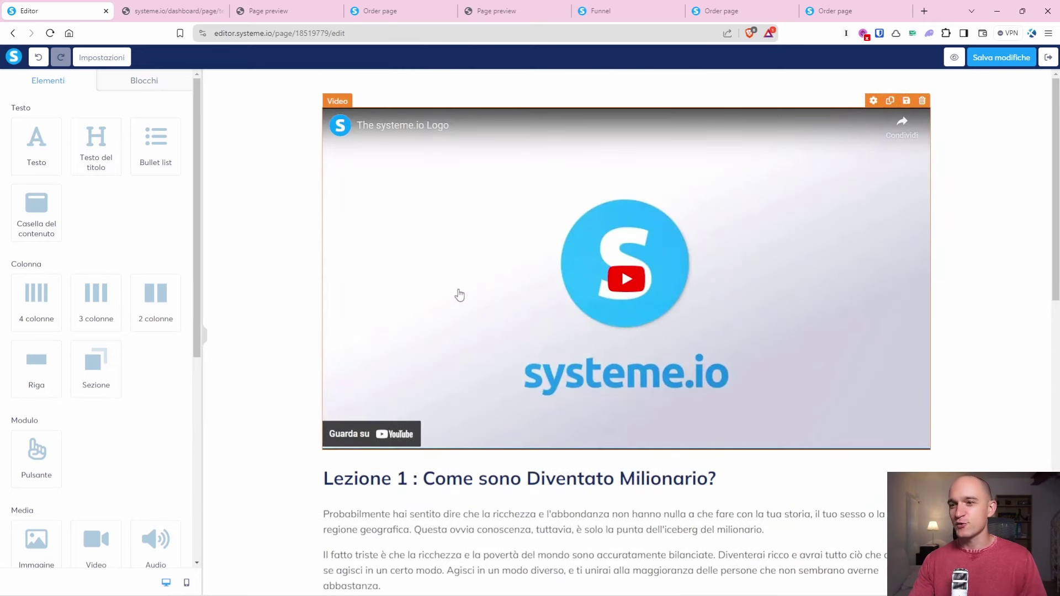
pyautogui.scroll(-5, 459, 295)
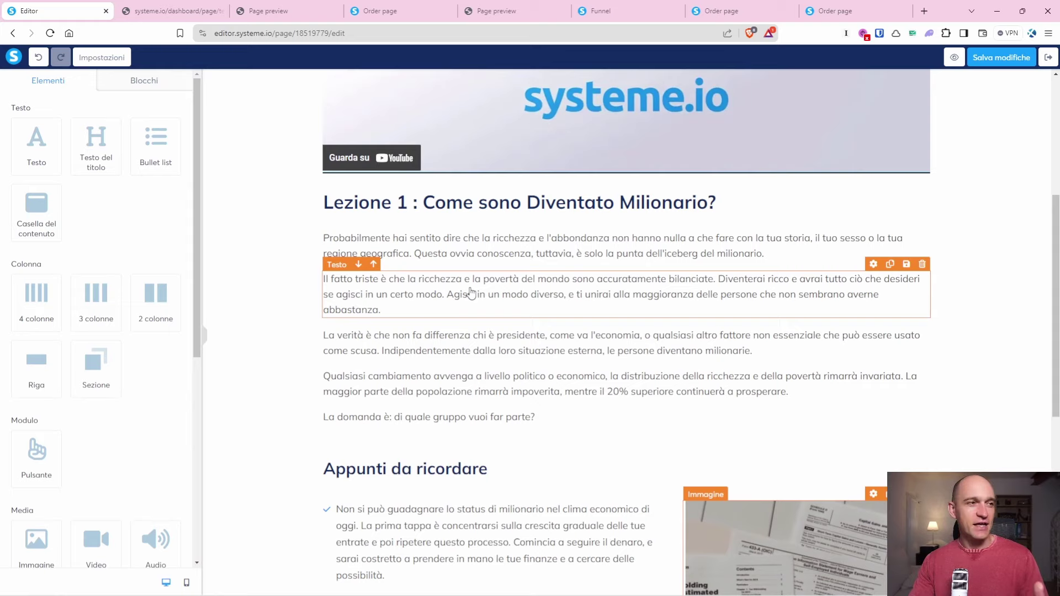
pyautogui.click(954, 58)
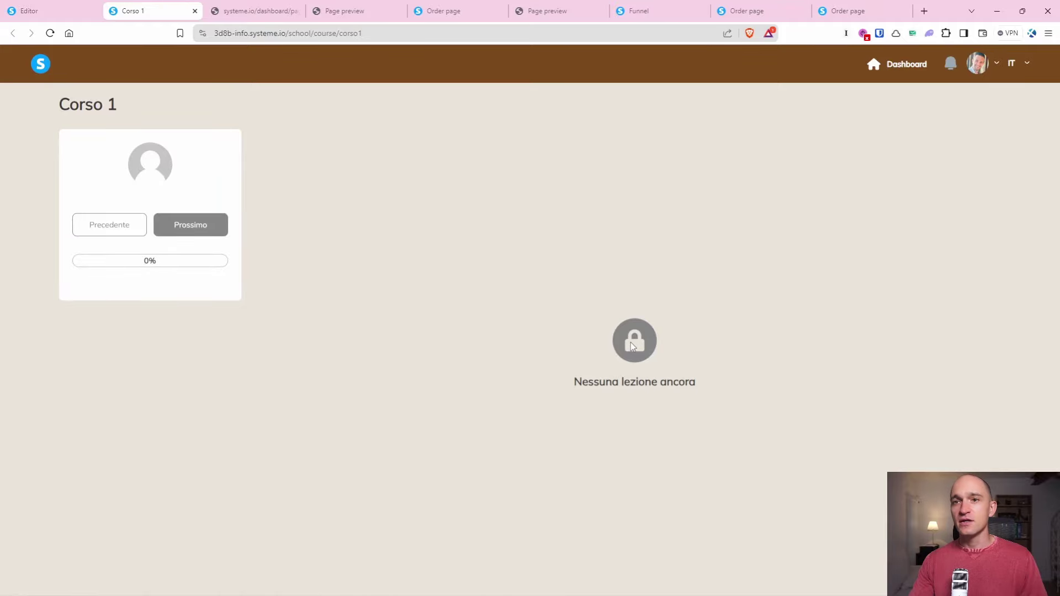
pyautogui.click(73, 7)
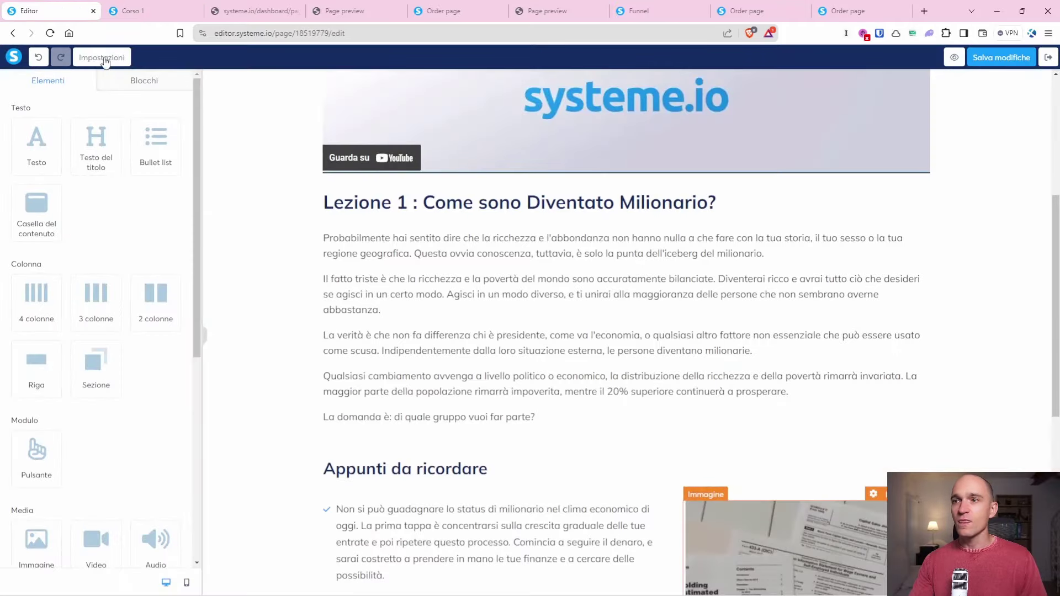
# Exit the page editor of the lesson "Lezione con video" and return to the Corso 1 curriculum.
pyautogui.scroll(5, 226, 192)
pyautogui.click(1049, 56)
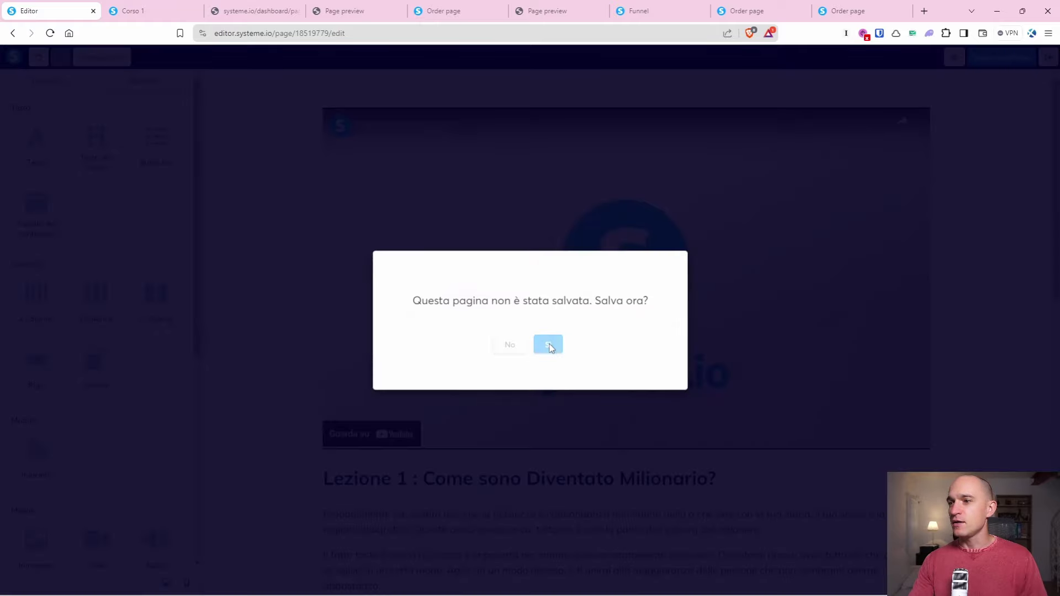
pyautogui.click(509, 345)
# Check the student view of Corso 1, preview the lesson "Lezione con video" and return to the curriculum.
pyautogui.click(125, 10)
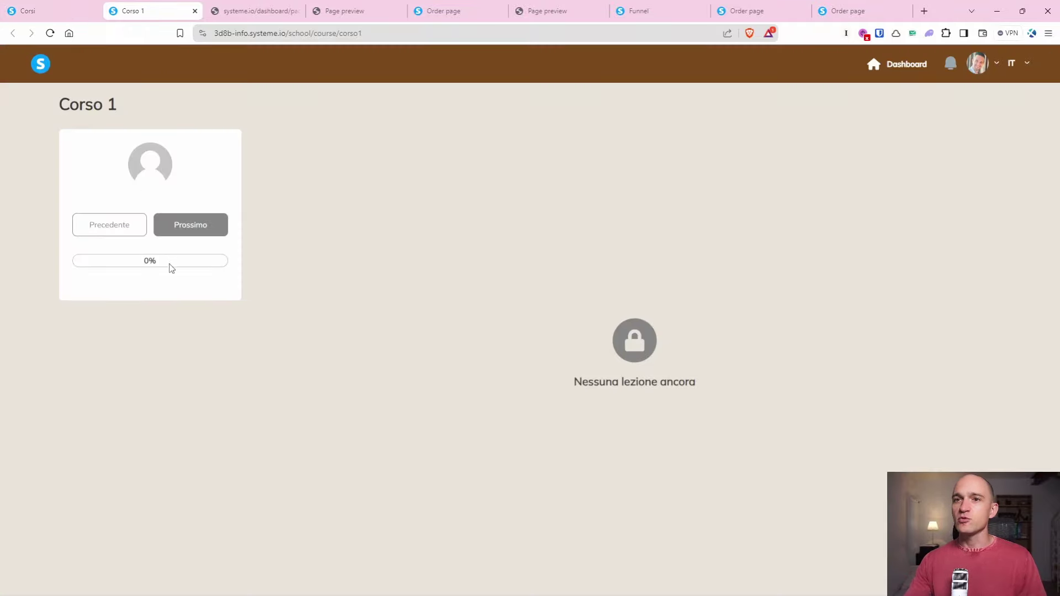
pyautogui.click(83, 7)
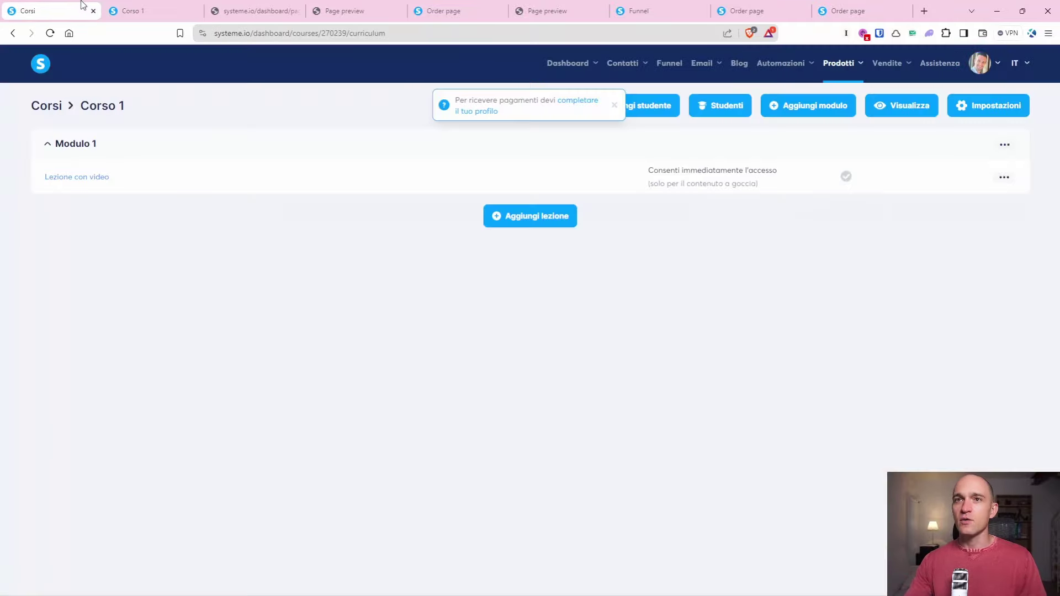
pyautogui.click(1004, 178)
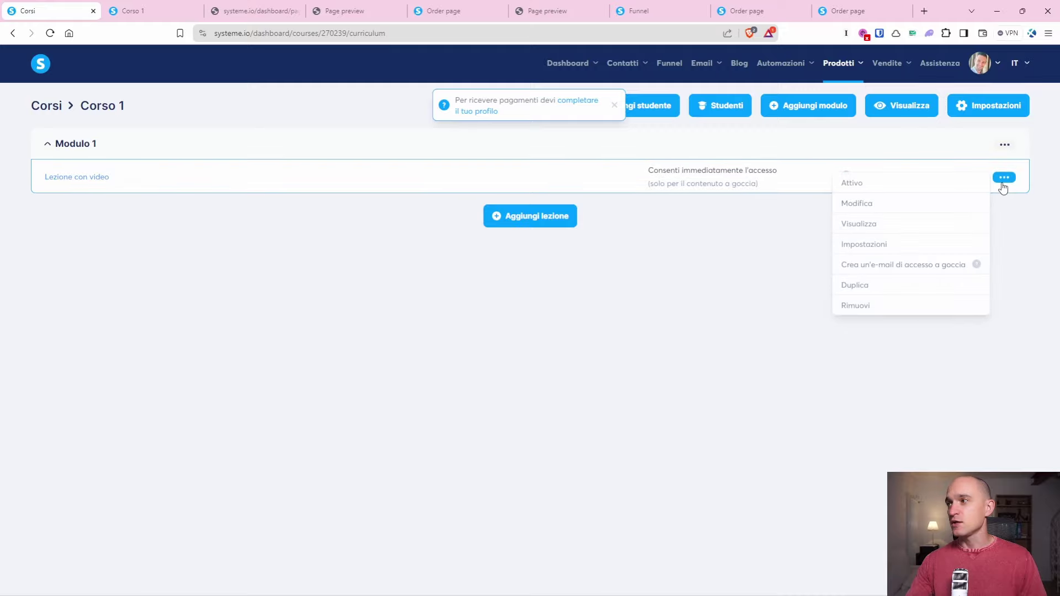
pyautogui.click(890, 225)
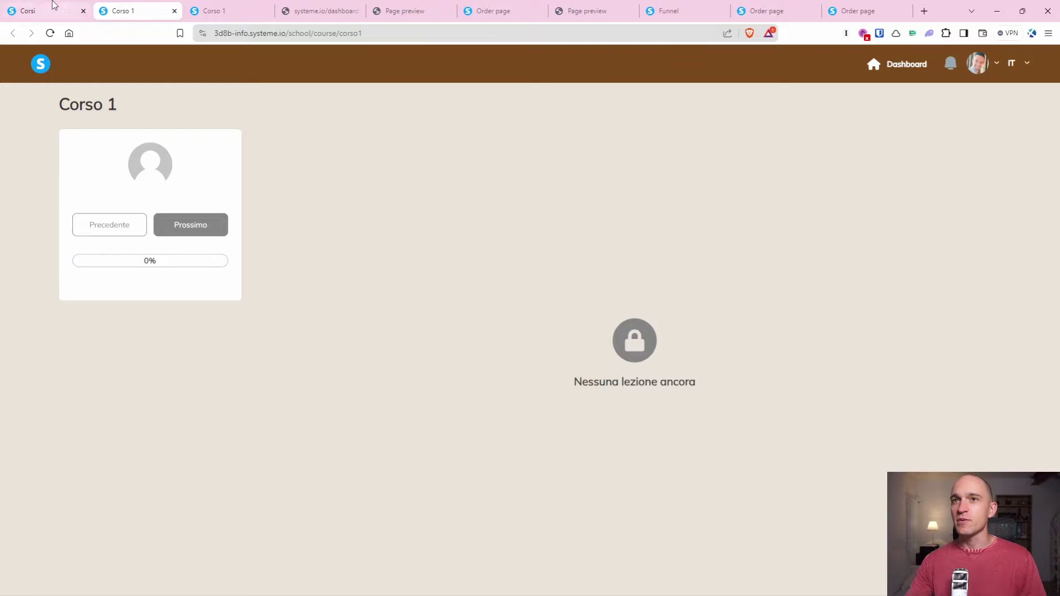
pyautogui.click(30, 10)
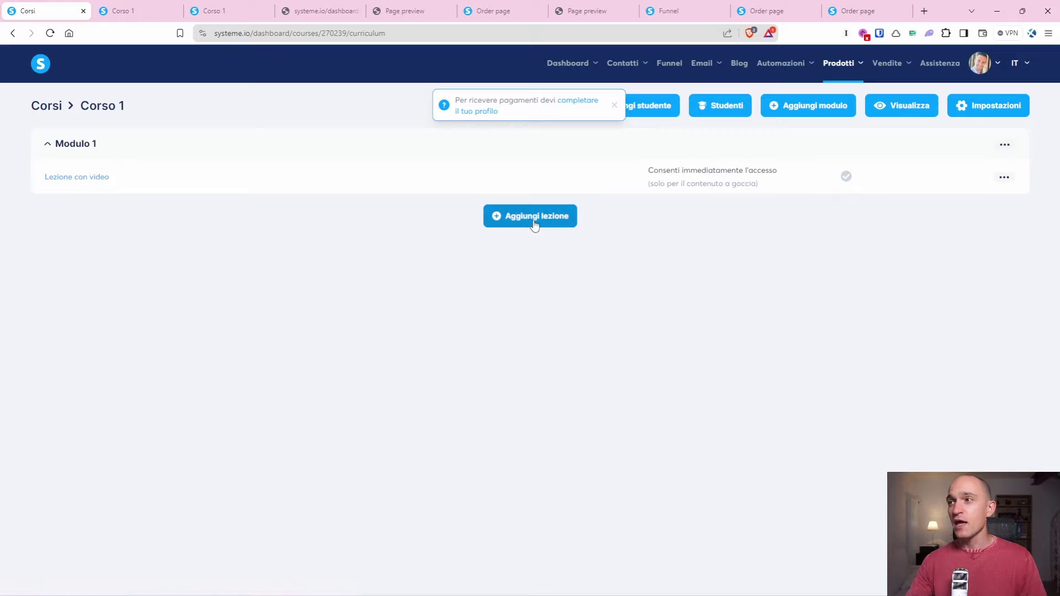
# Dismiss the payment profile notice and request activation of the lesson "Lezione con video" in Modulo 1.
pyautogui.click(613, 106)
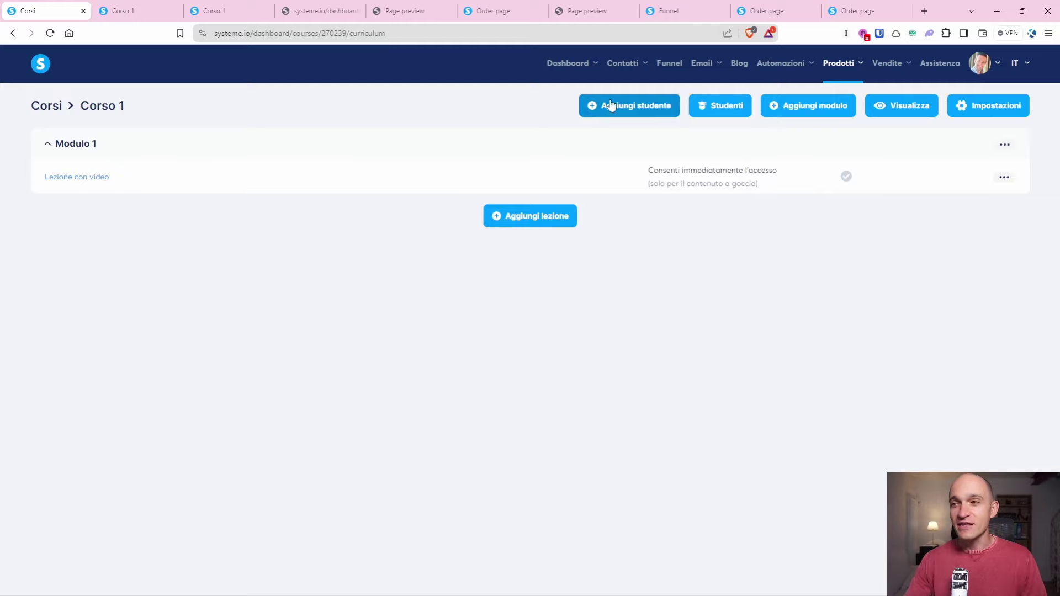
pyautogui.middleClick(802, 111)
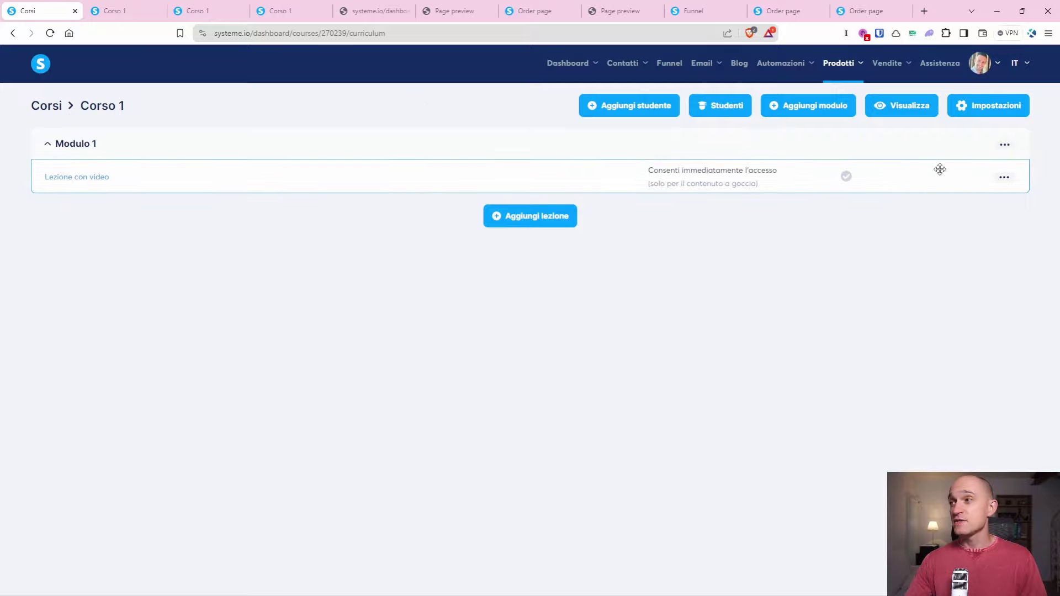
pyautogui.click(1005, 178)
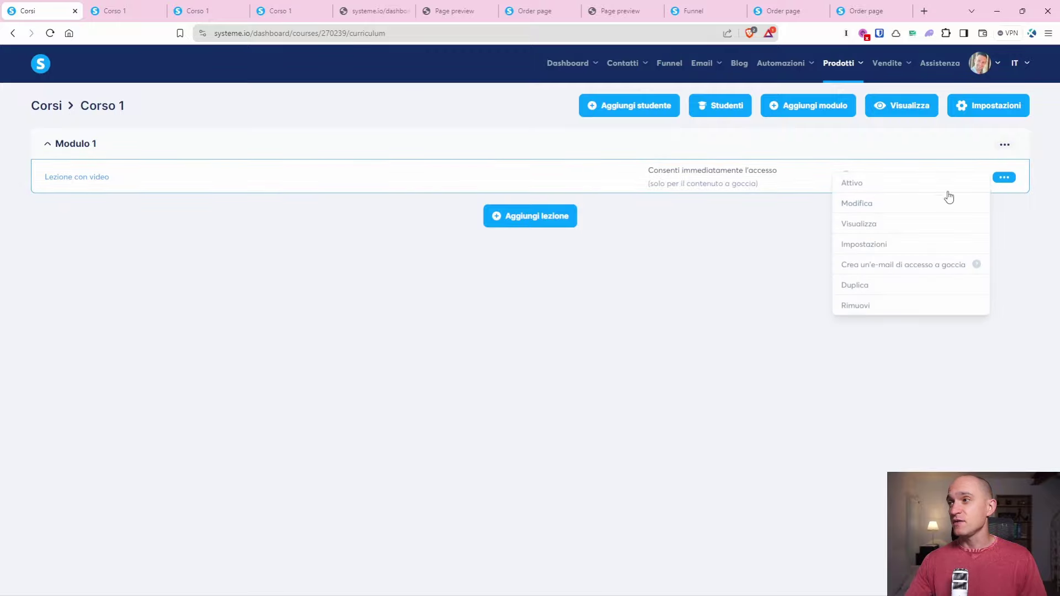
pyautogui.click(887, 183)
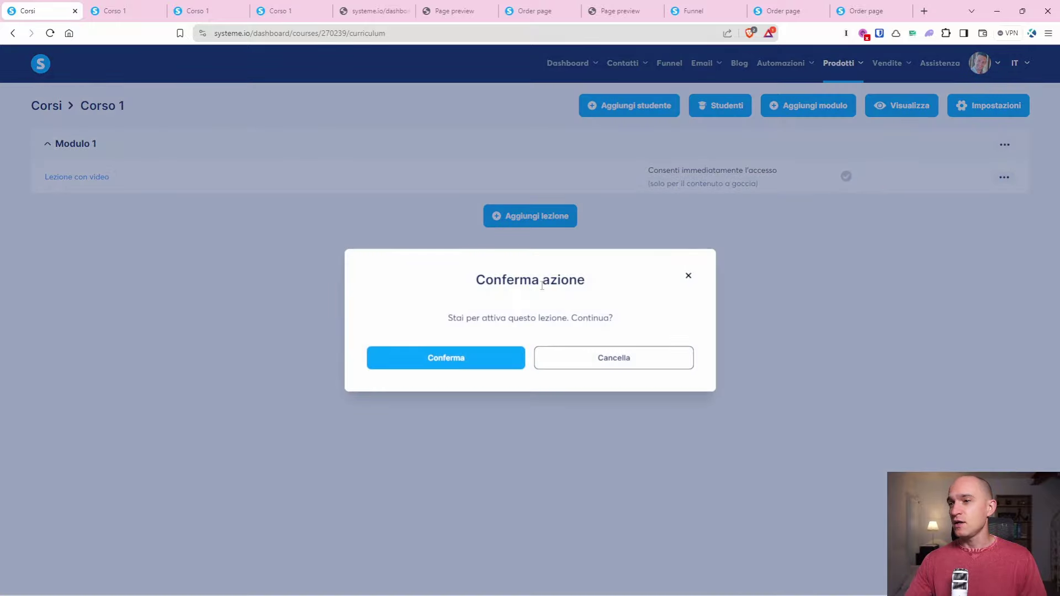
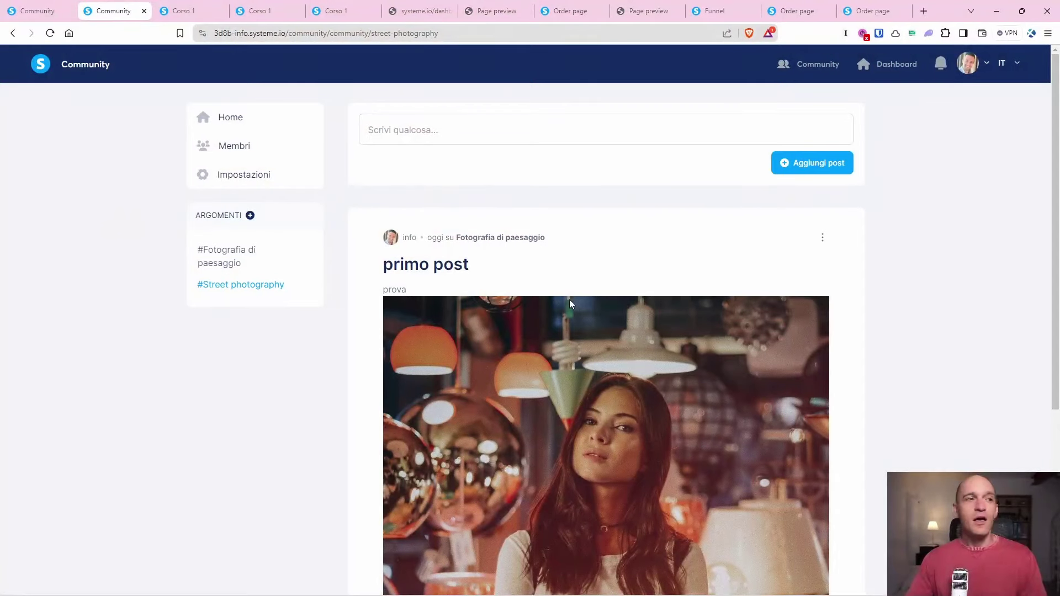
# Go from the community to the dashboard, open the automation rules list and dismiss the payment profile notice.
pyautogui.click(880, 67)
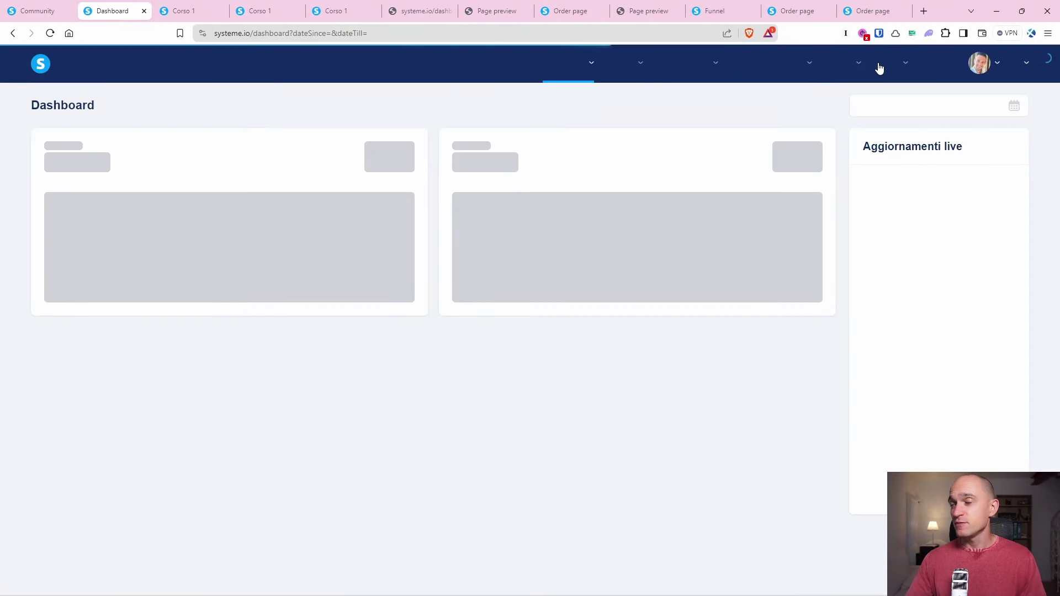
pyautogui.moveTo(838, 67)
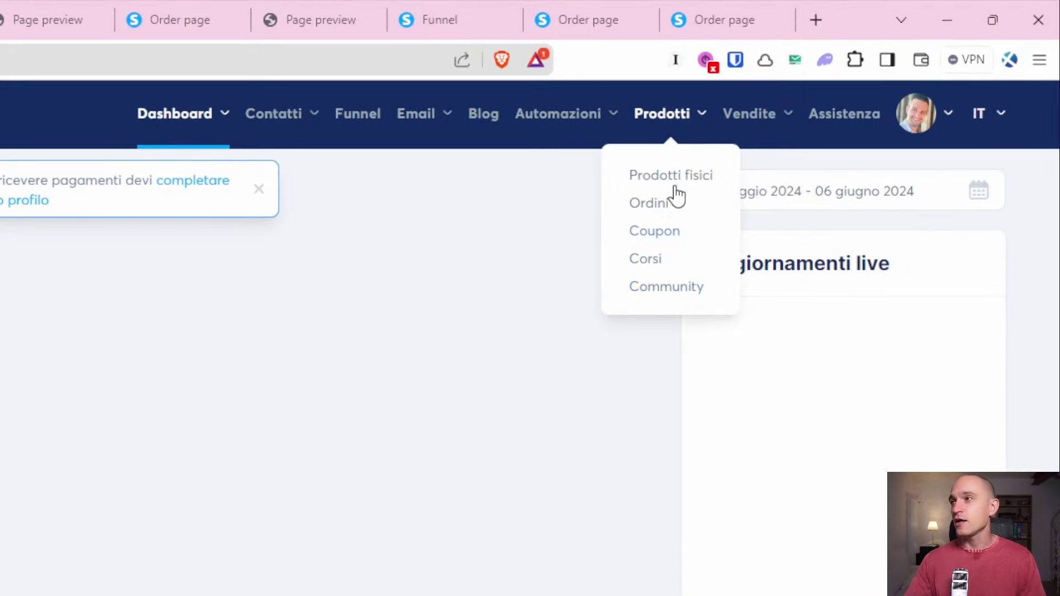
pyautogui.moveTo(743, 122)
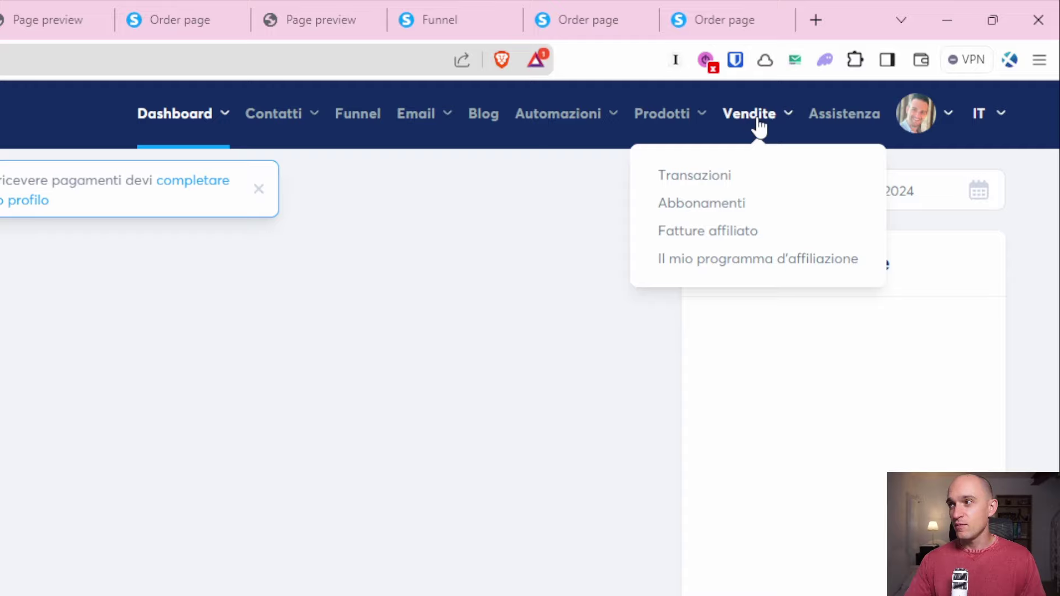
pyautogui.moveTo(571, 124)
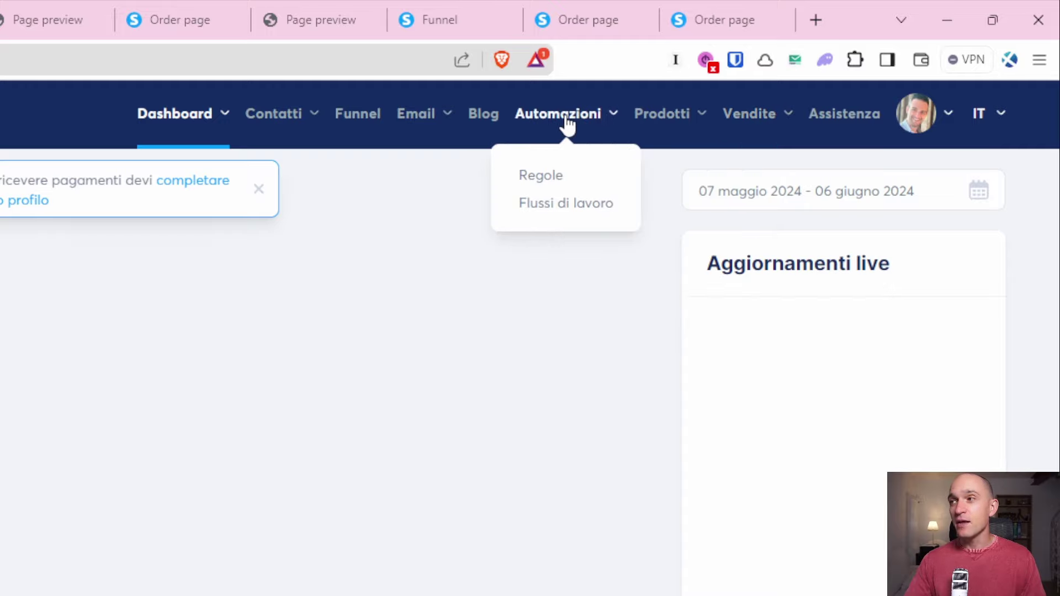
pyautogui.click(548, 185)
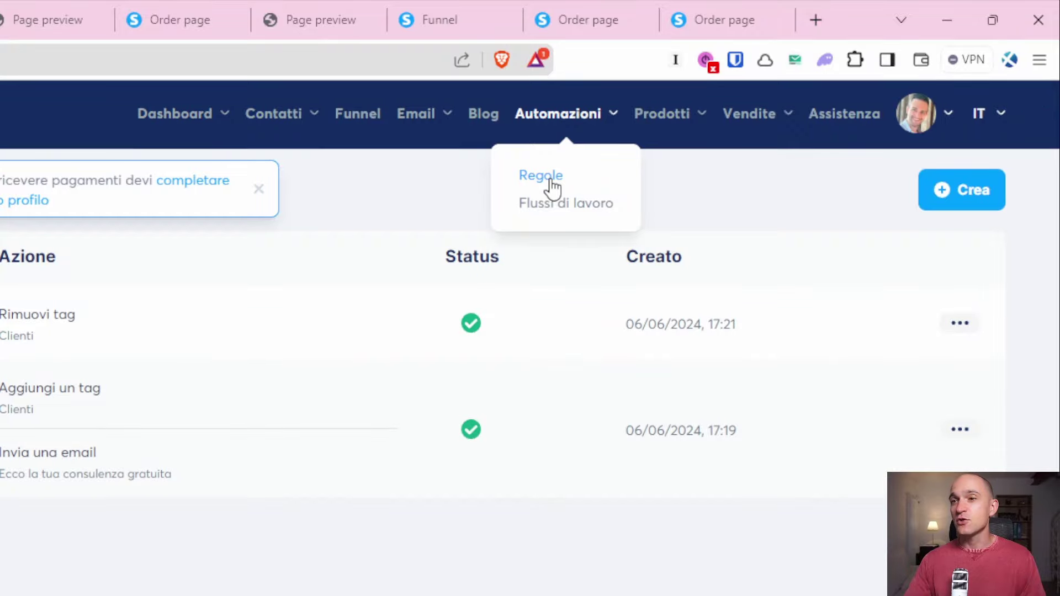
pyautogui.click(259, 189)
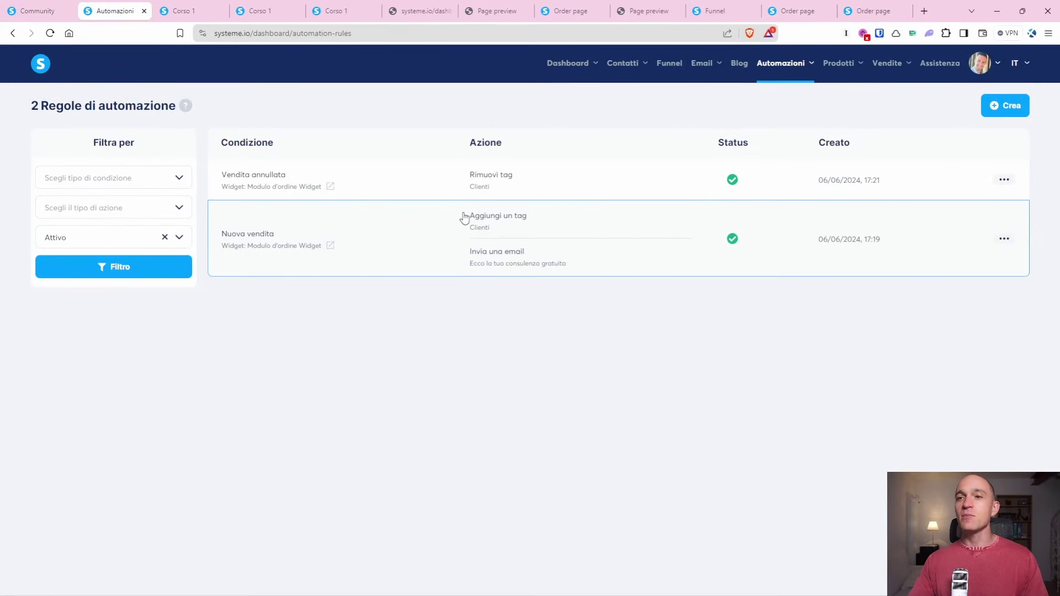
# Examine the condition and action types available for filtering the automation rules, and filter the list by the status Attivo.
pyautogui.click(131, 180)
pyautogui.scroll(-5, 137, 272)
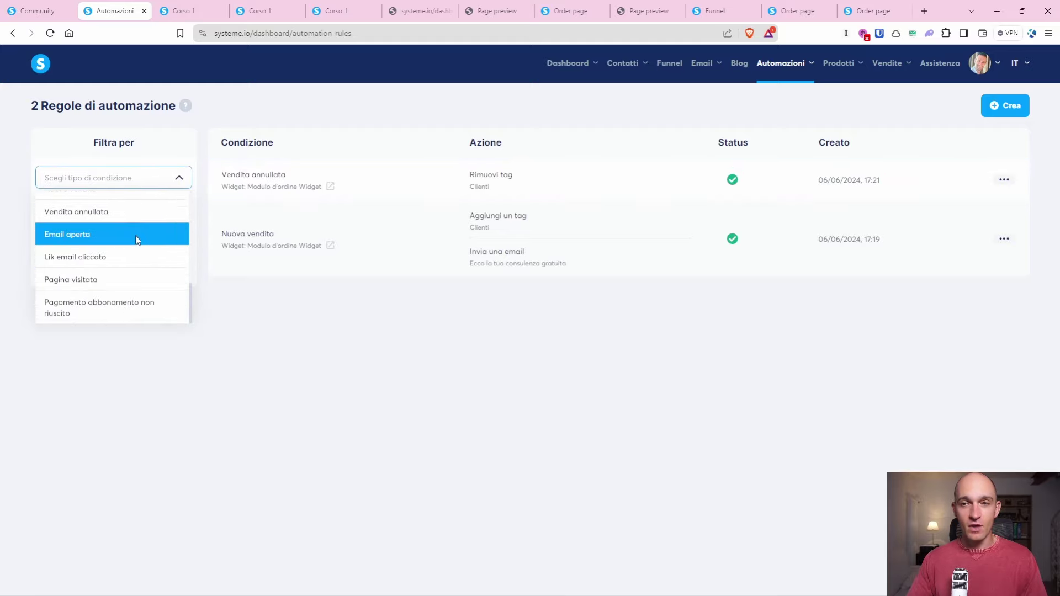
pyautogui.click(178, 180)
pyautogui.click(118, 209)
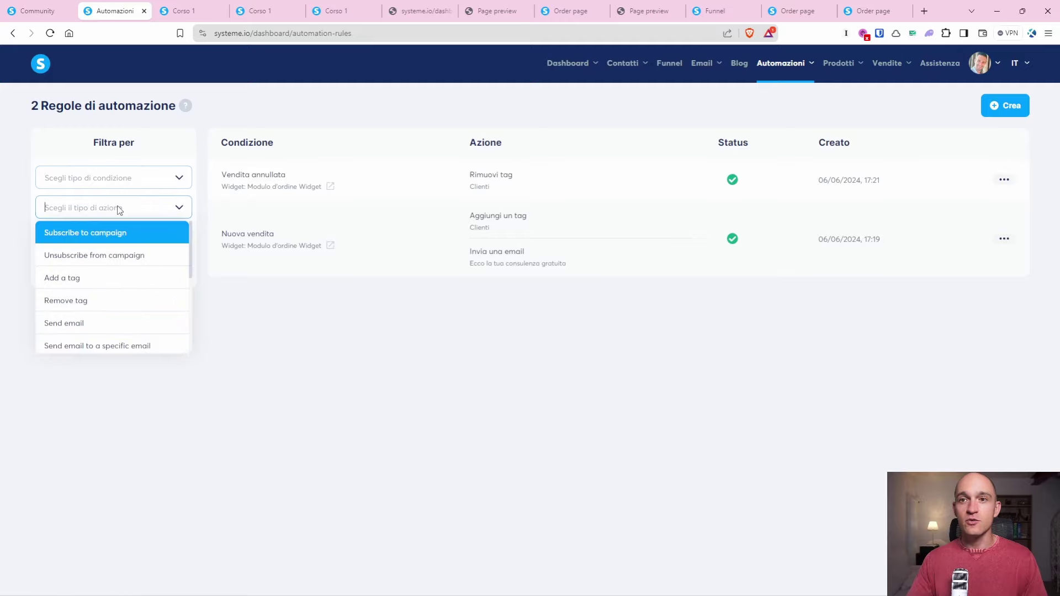
pyautogui.click(117, 208)
pyautogui.click(117, 233)
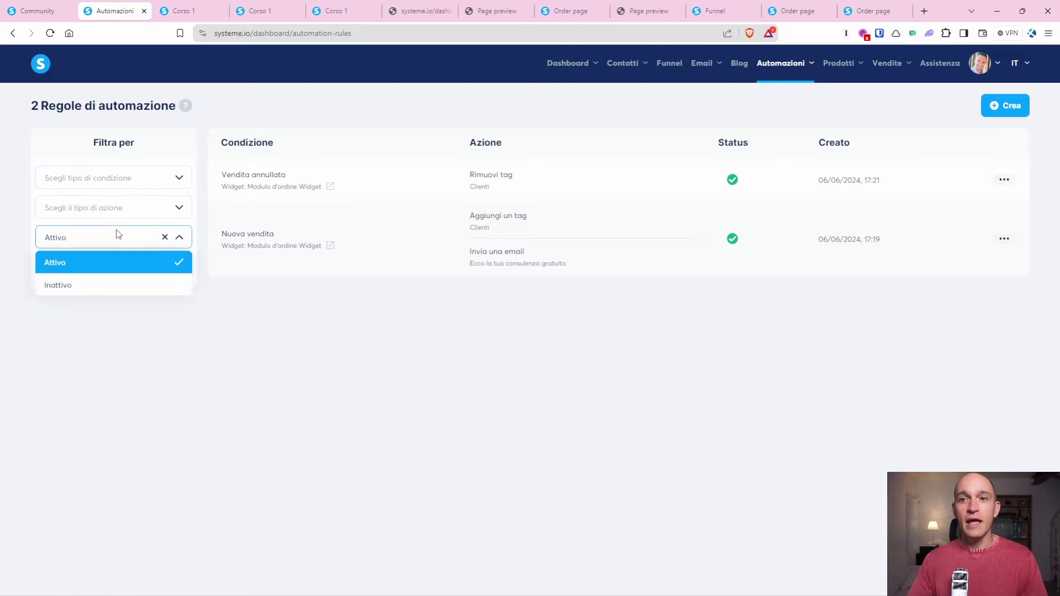
pyautogui.click(131, 262)
pyautogui.click(142, 266)
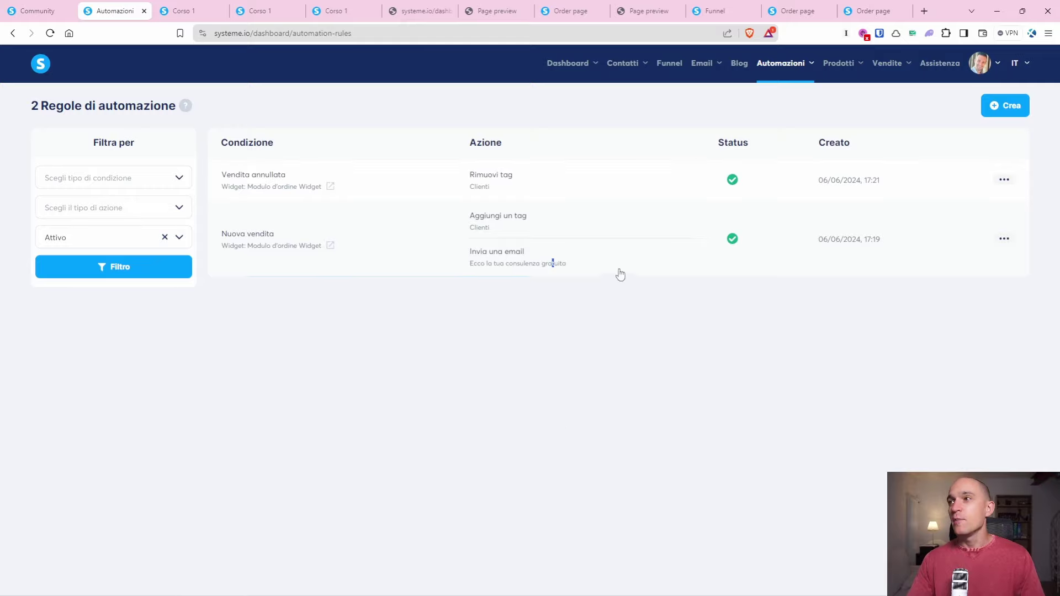
# Start a new automation rule and glance at its list of conditions without choosing one.
pyautogui.moveTo(836, 67)
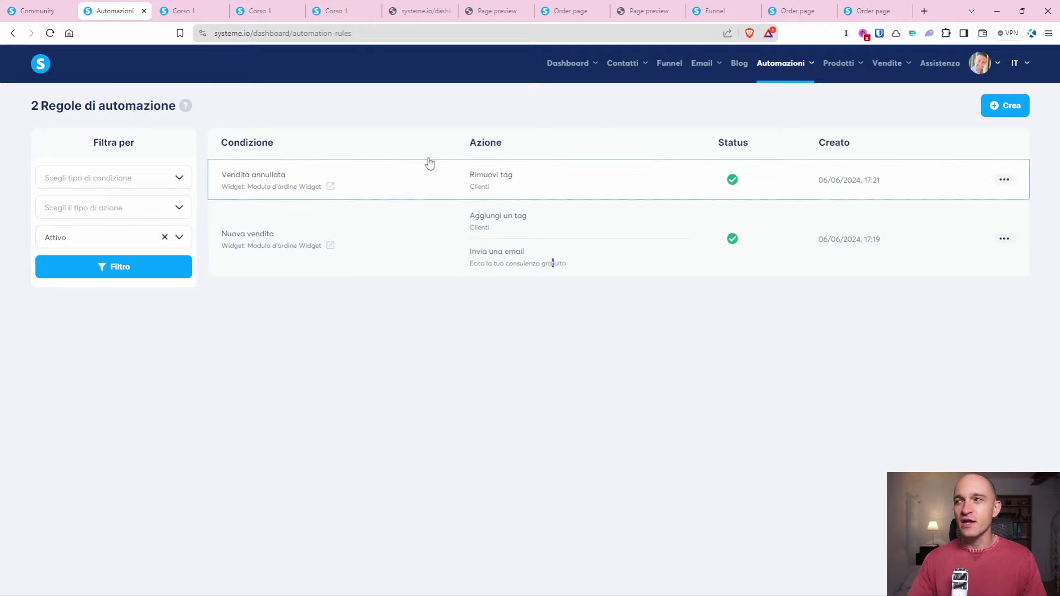
pyautogui.click(996, 107)
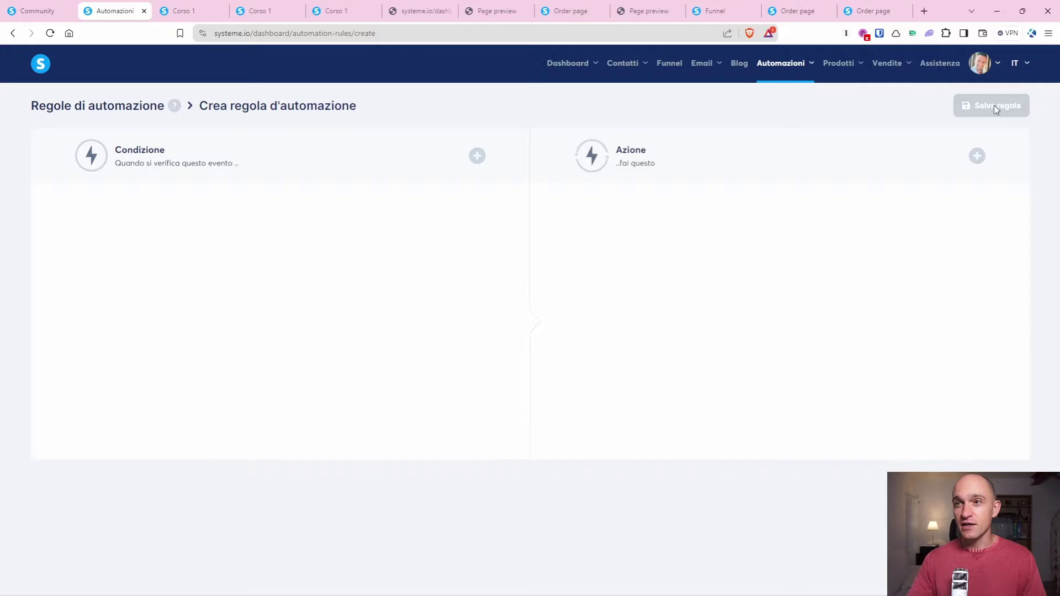
pyautogui.click(478, 156)
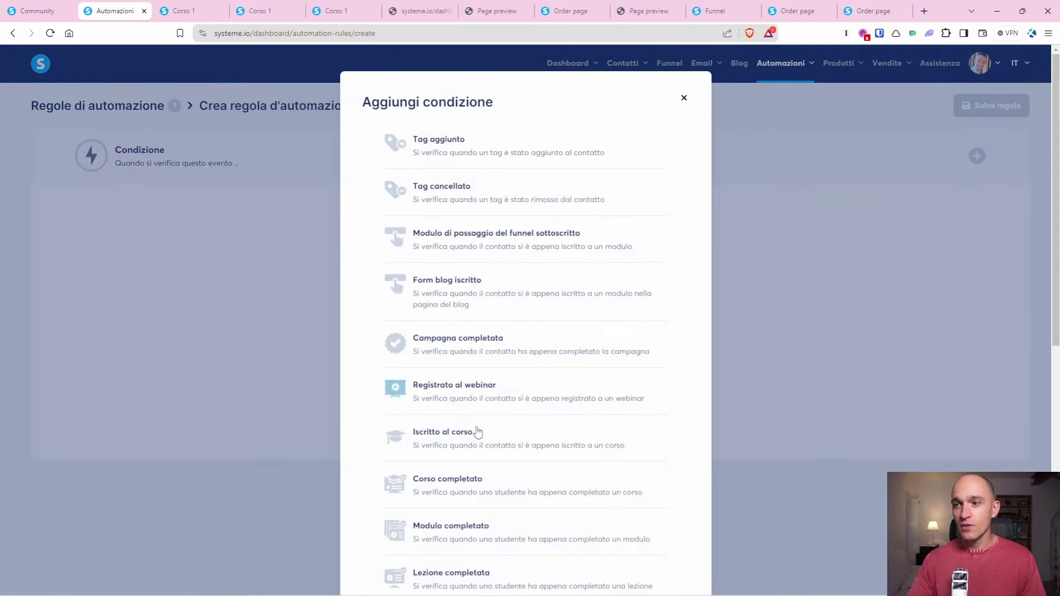
pyautogui.click(843, 306)
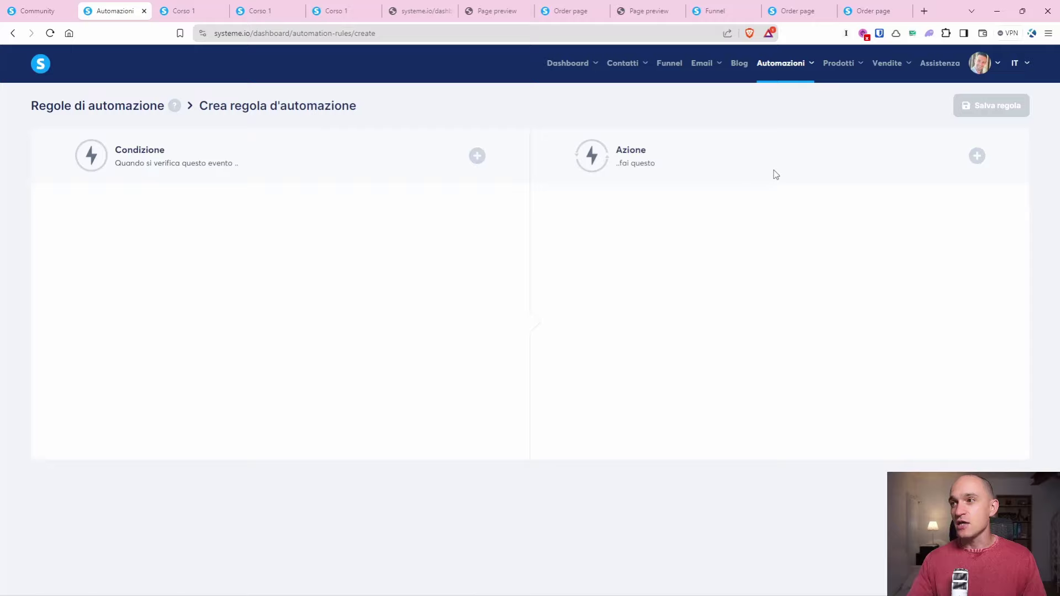
# Examine the events that can serve as the new rule's condition, including tags, forms, campaigns, webinars and courses.
pyautogui.click(476, 157)
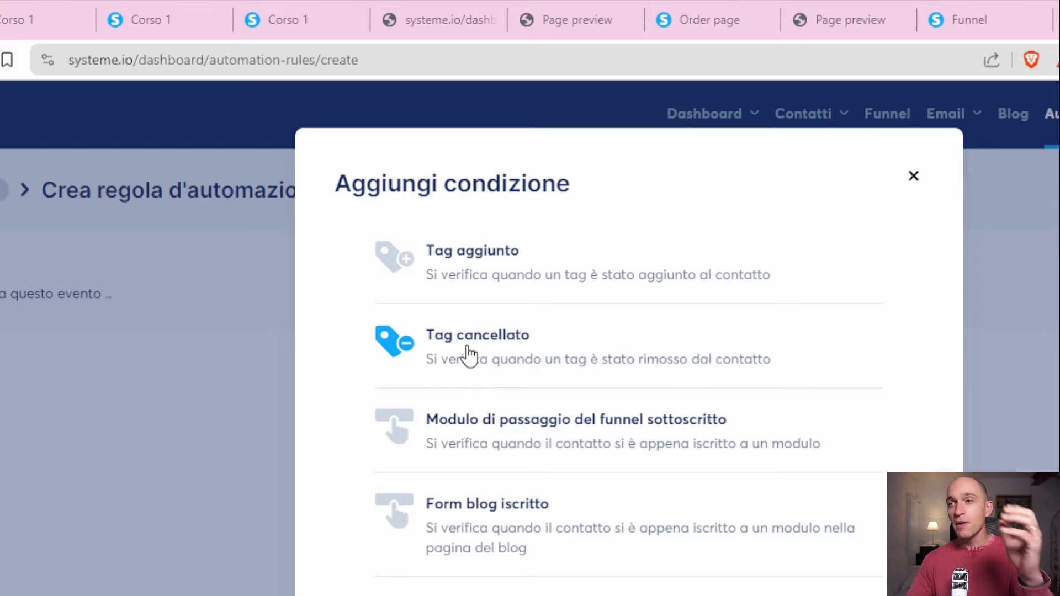
pyautogui.scroll(-3, 480, 359)
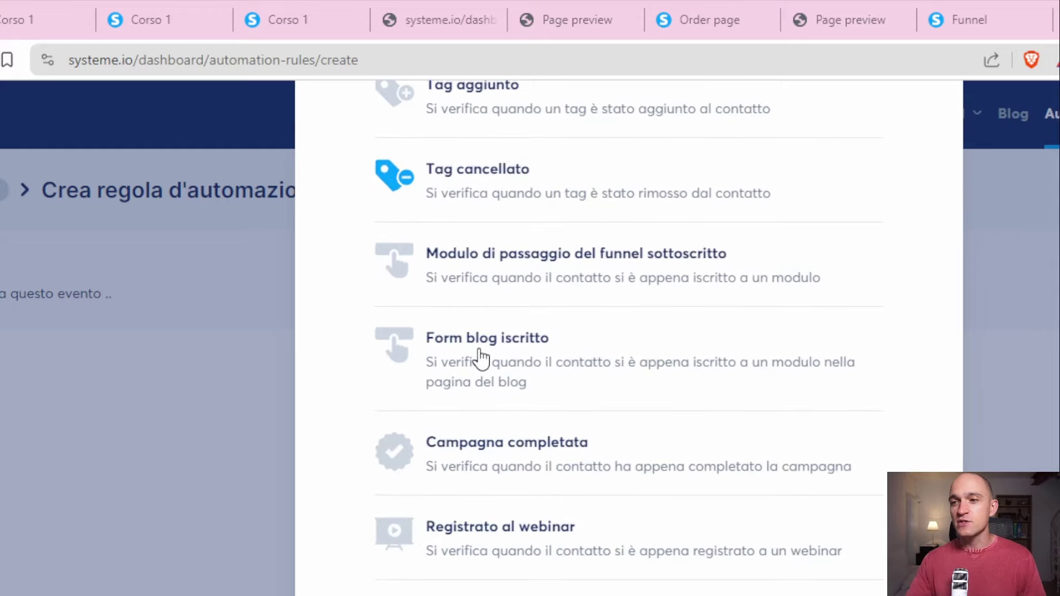
pyautogui.scroll(3, 480, 359)
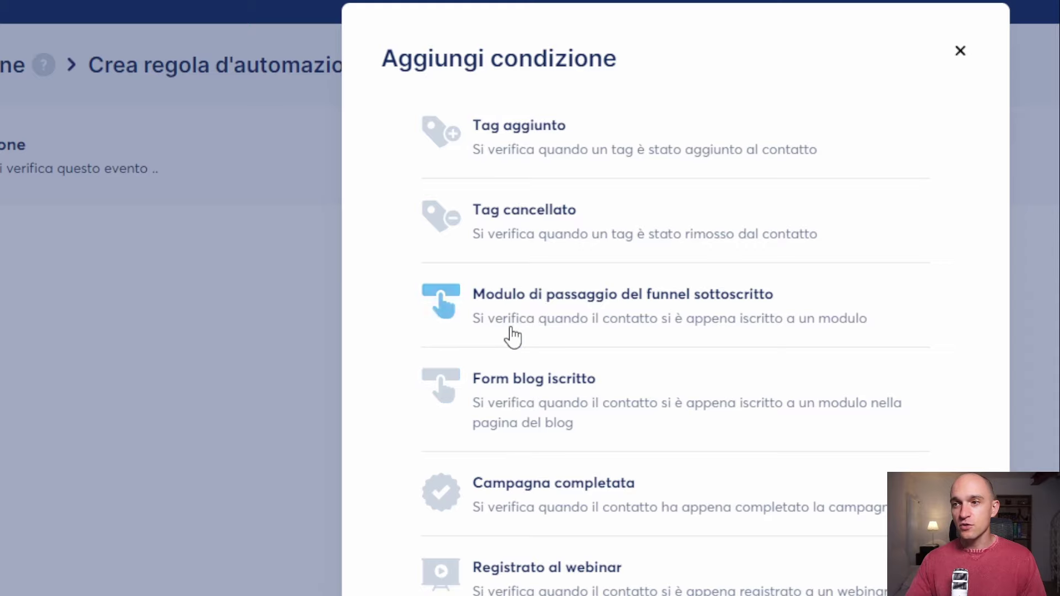
pyautogui.scroll(-3, 525, 298)
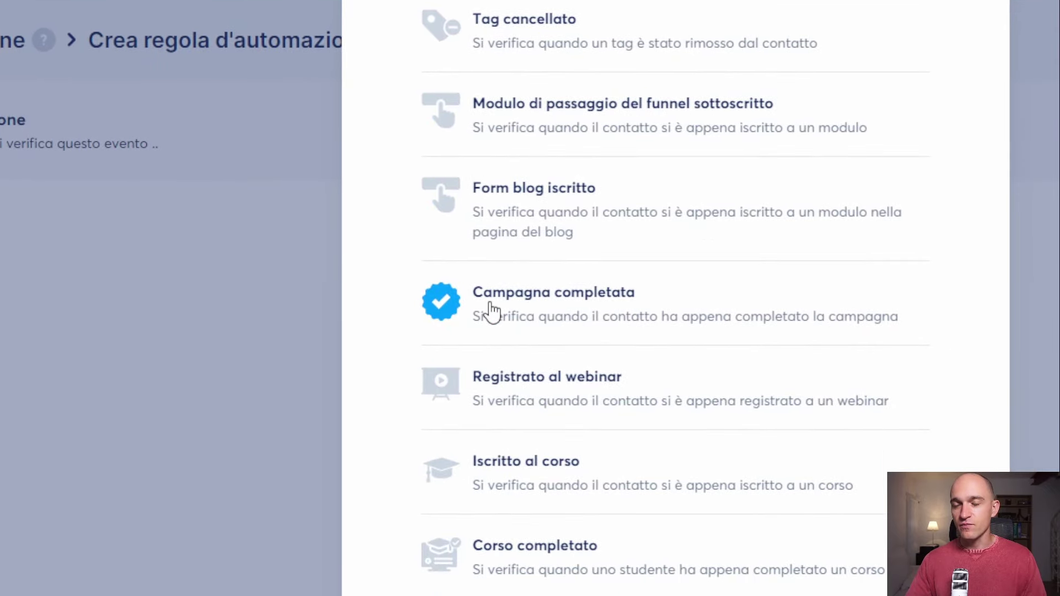
pyautogui.scroll(-3, 497, 306)
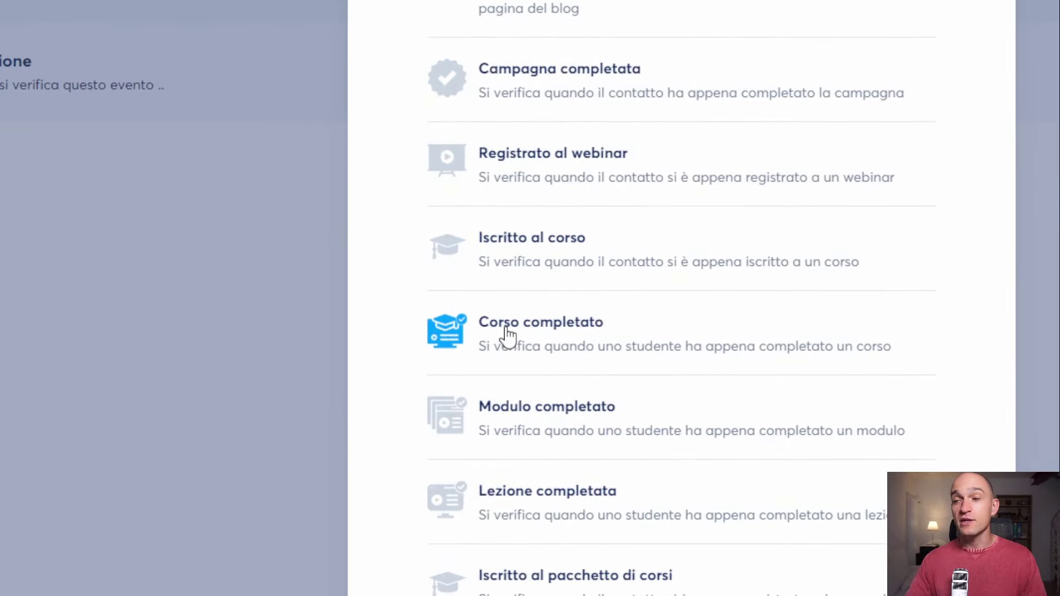
pyautogui.scroll(-3, 507, 334)
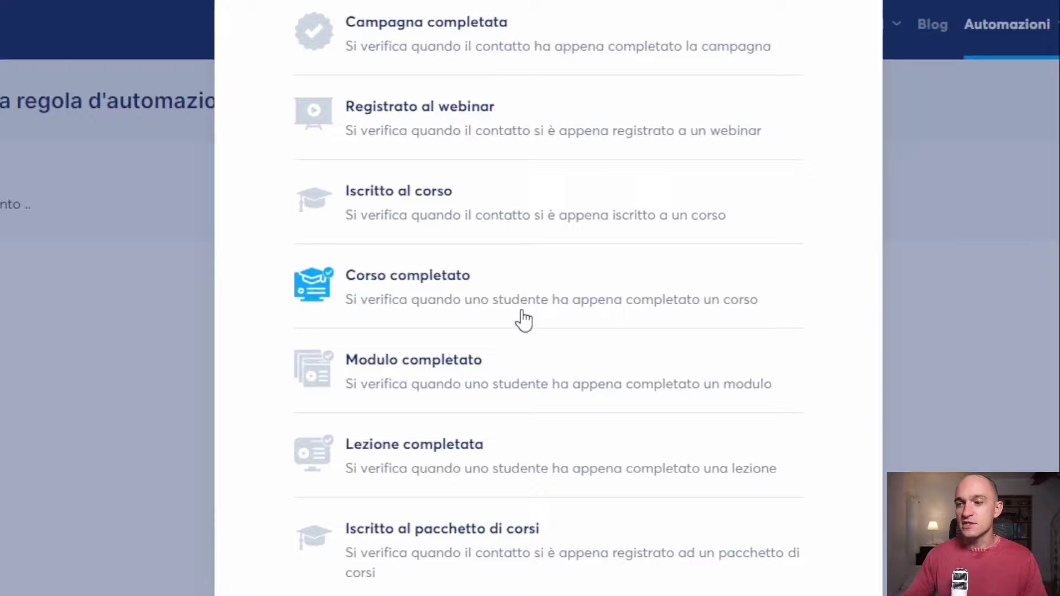
pyautogui.scroll(-5, 524, 320)
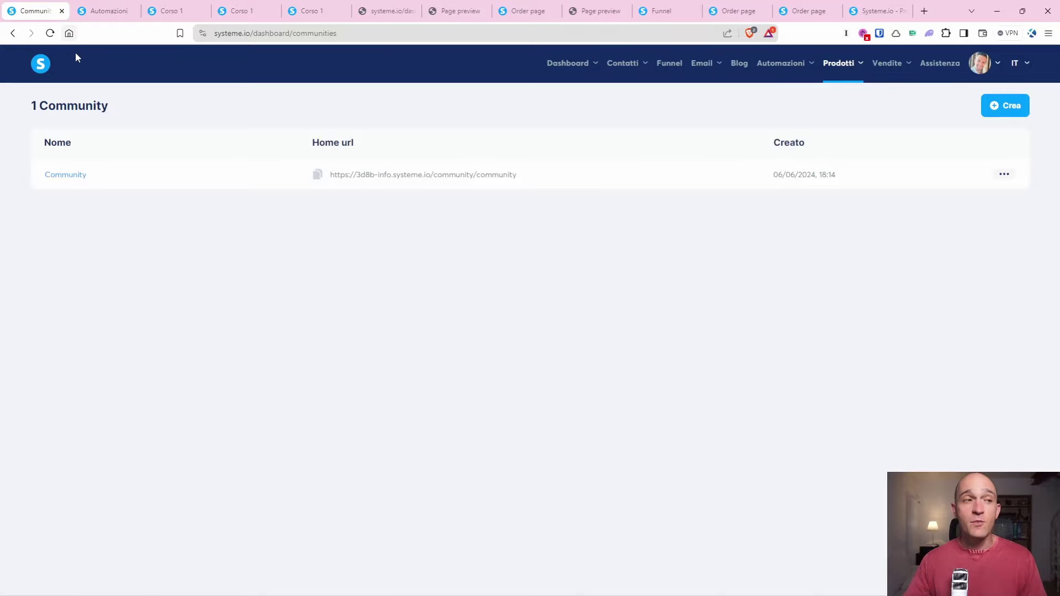
# Revisit the list of rule conditions, then check the automation rule limits of each plan on the systeme.io pricing page.
pyautogui.click(106, 10)
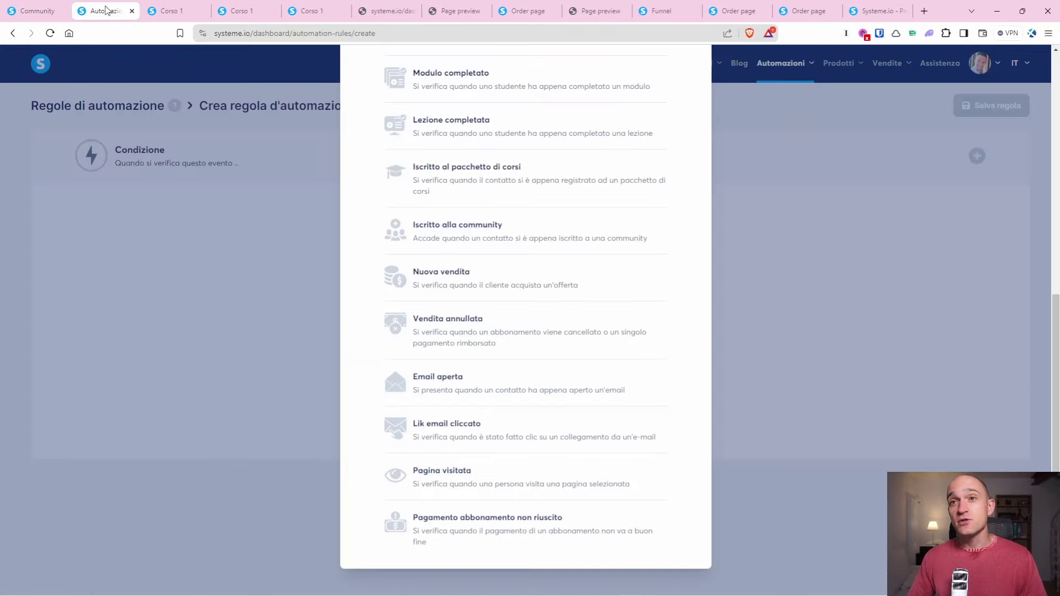
pyautogui.scroll(5, 442, 177)
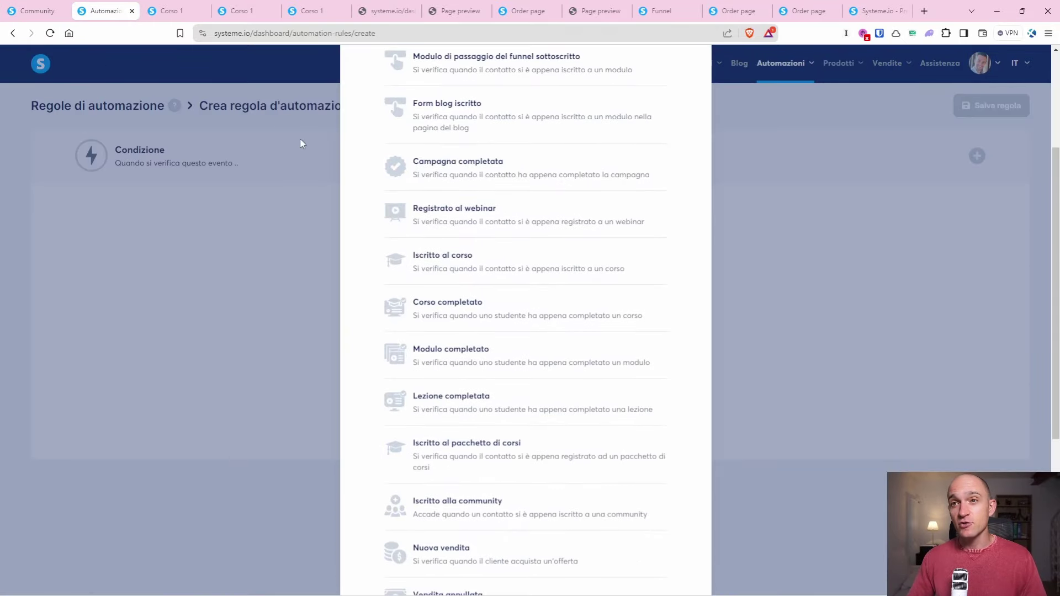
pyautogui.click(869, 7)
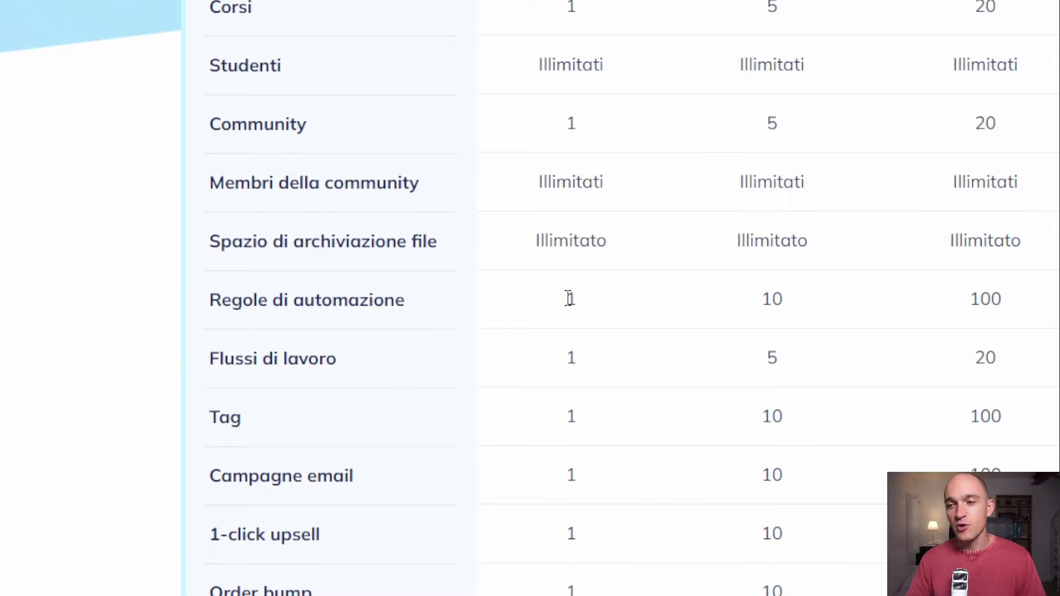
# Compare the Regole di automazione limits of the free and paid plans against their prices on the pricing page.
pyautogui.doubleClick(766, 299)
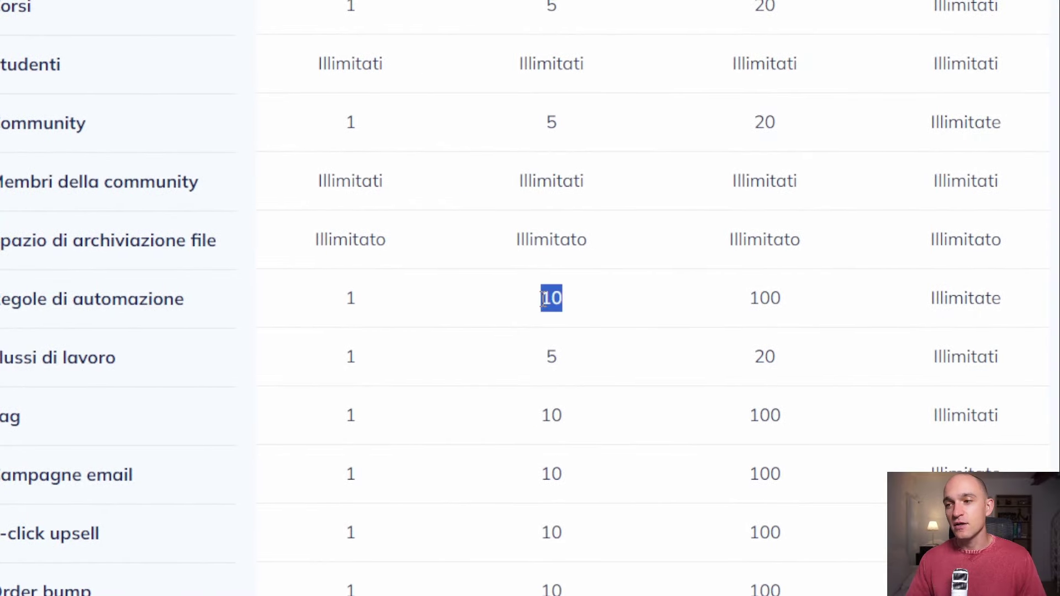
pyautogui.scroll(8, 552, 304)
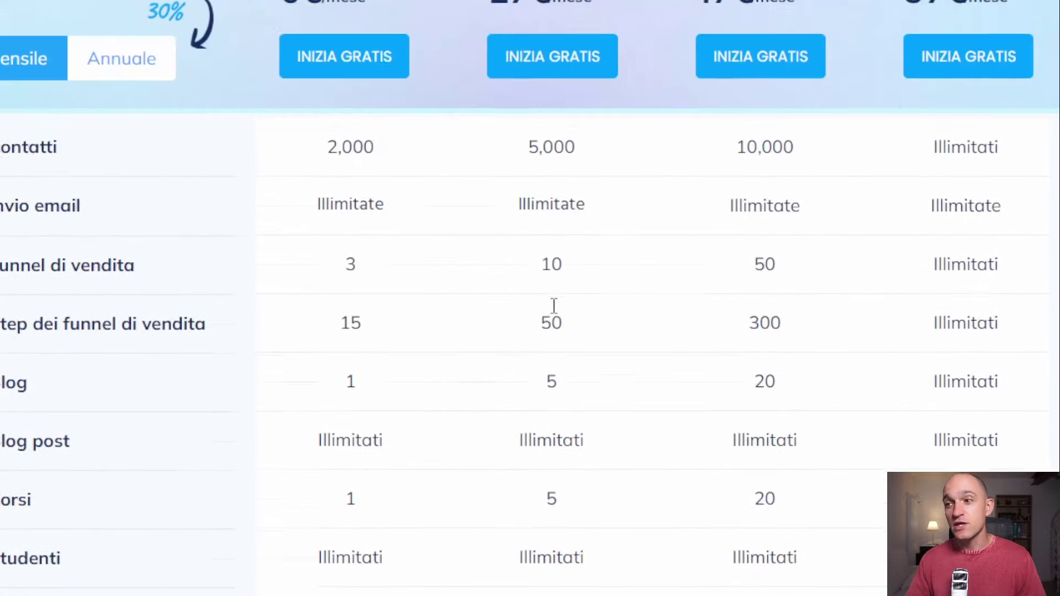
pyautogui.scroll(5, 549, 234)
pyautogui.scroll(-13, 535, 291)
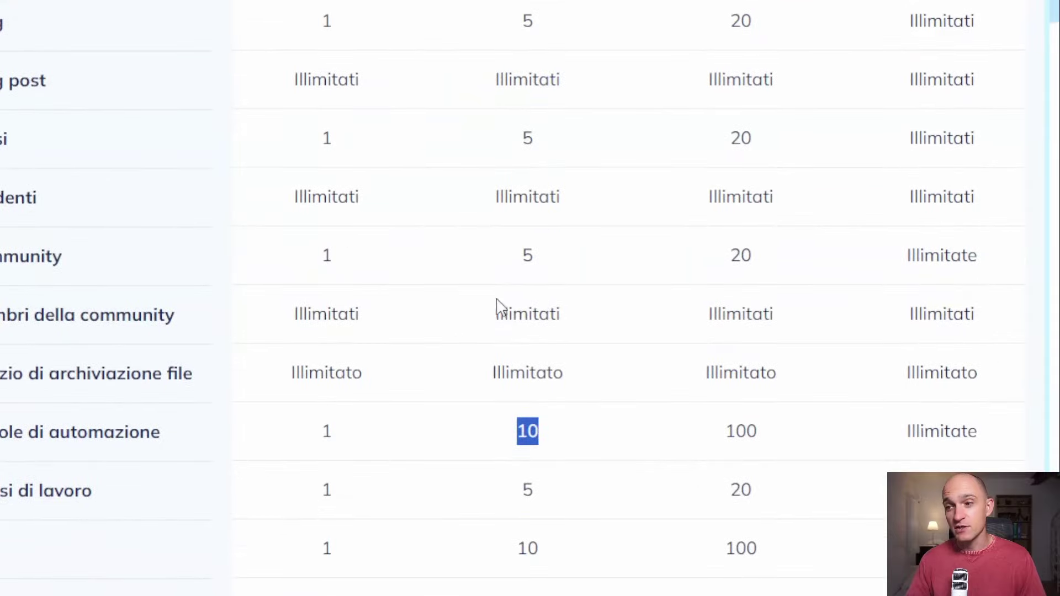
pyautogui.doubleClick(327, 267)
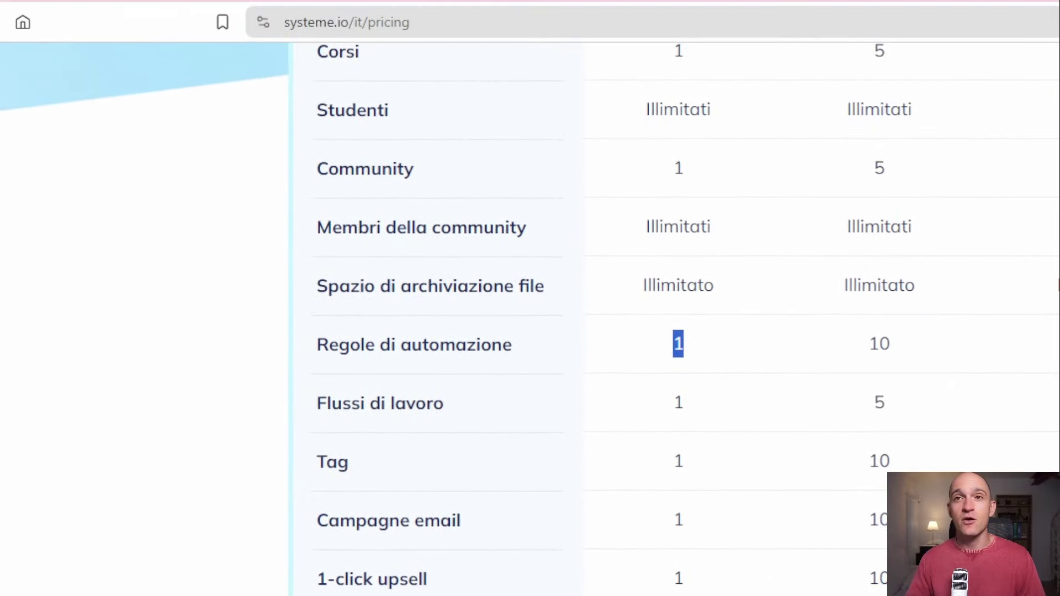
# Return to the new automation rule, set its condition to Tag aggiunto, and choose an existing tag for it.
pyautogui.click(62, 30)
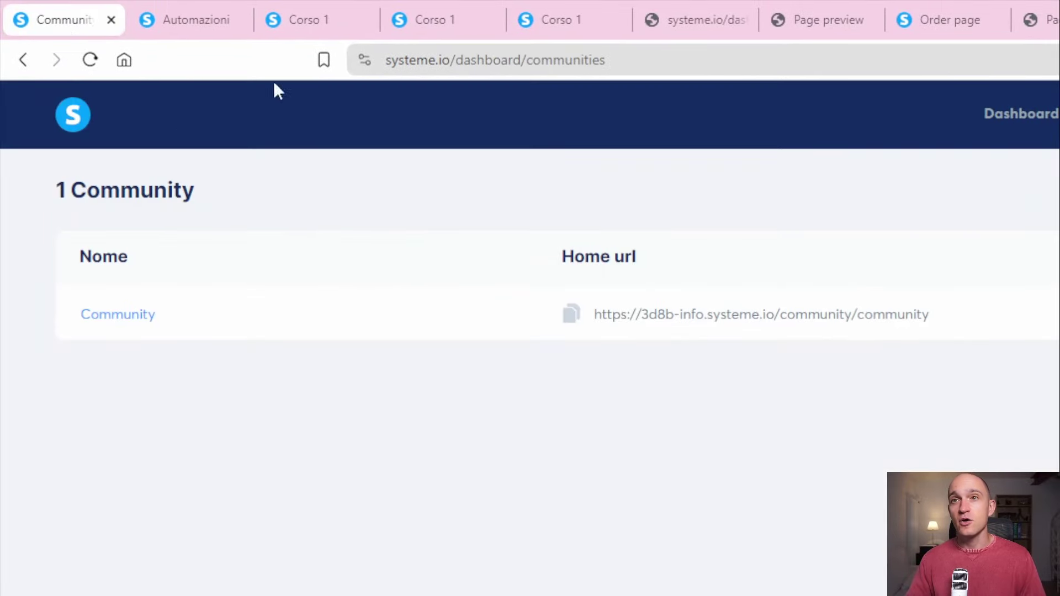
pyautogui.click(190, 19)
pyautogui.scroll(4, 828, 514)
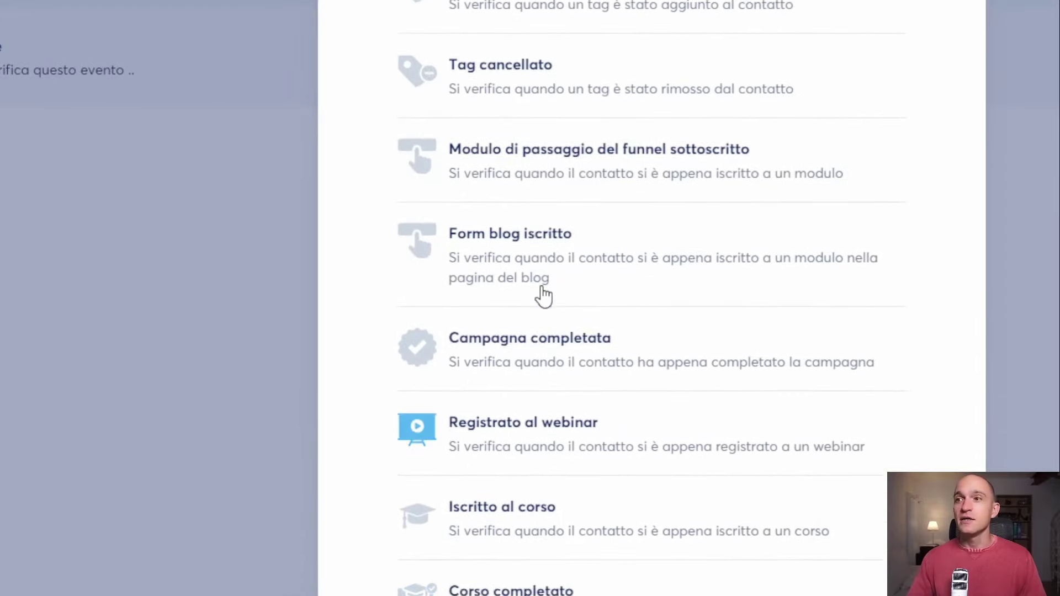
pyautogui.scroll(1, 544, 297)
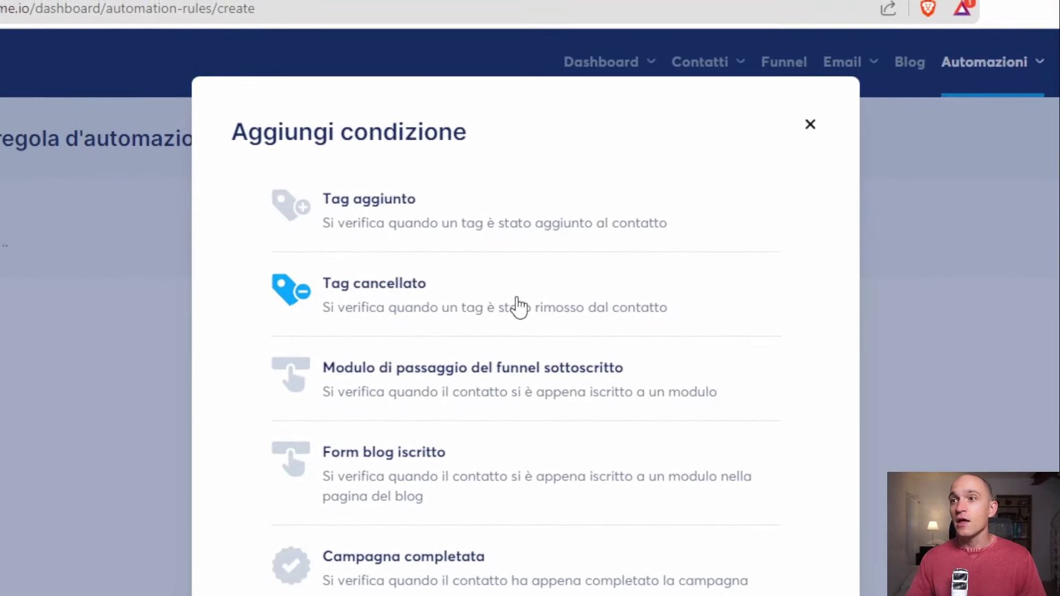
pyautogui.click(429, 216)
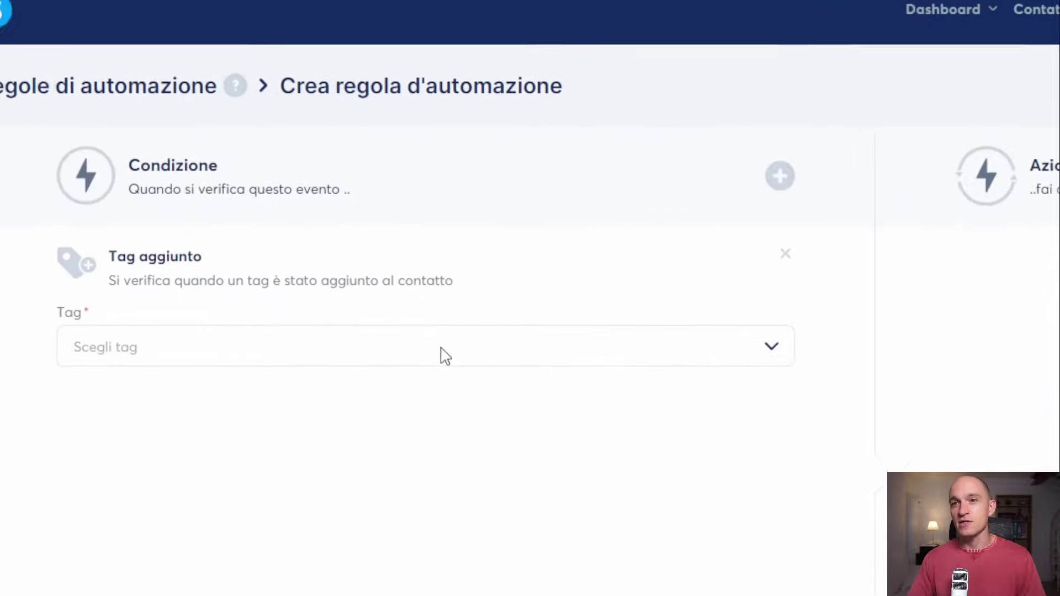
pyautogui.click(96, 404)
pyautogui.click(76, 442)
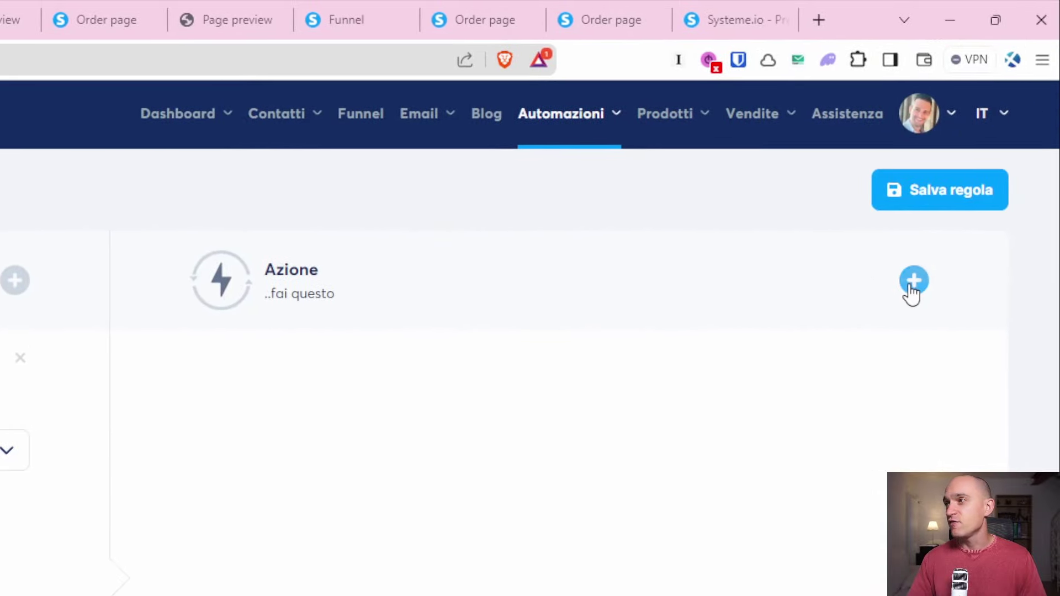
# Examine the actions available for the automation rule, from campaigns and tags to webhooks, communities and course bundles, without choosing one.
pyautogui.click(913, 281)
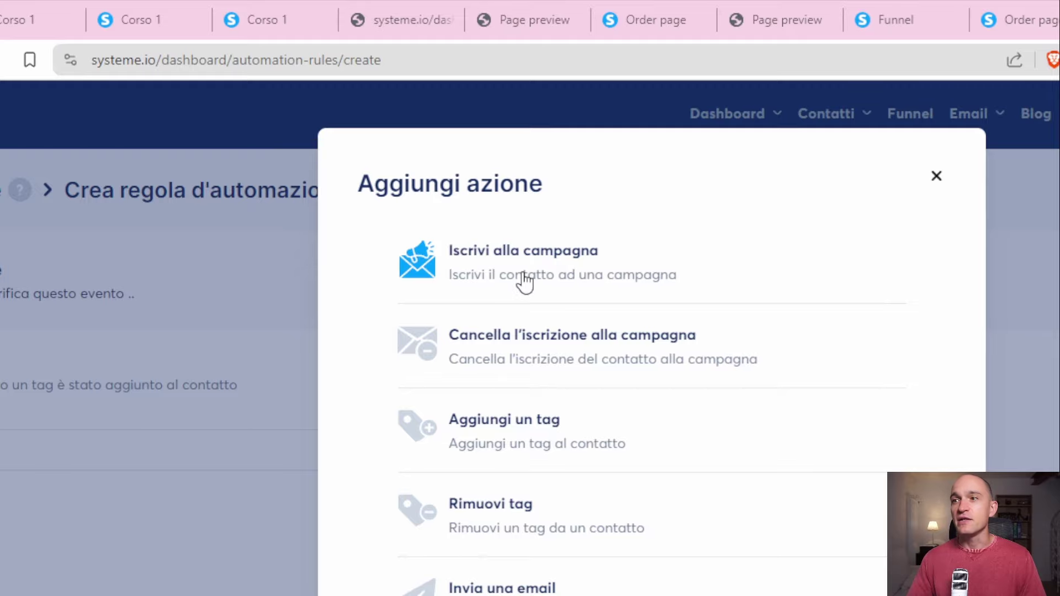
pyautogui.scroll(-3, 524, 283)
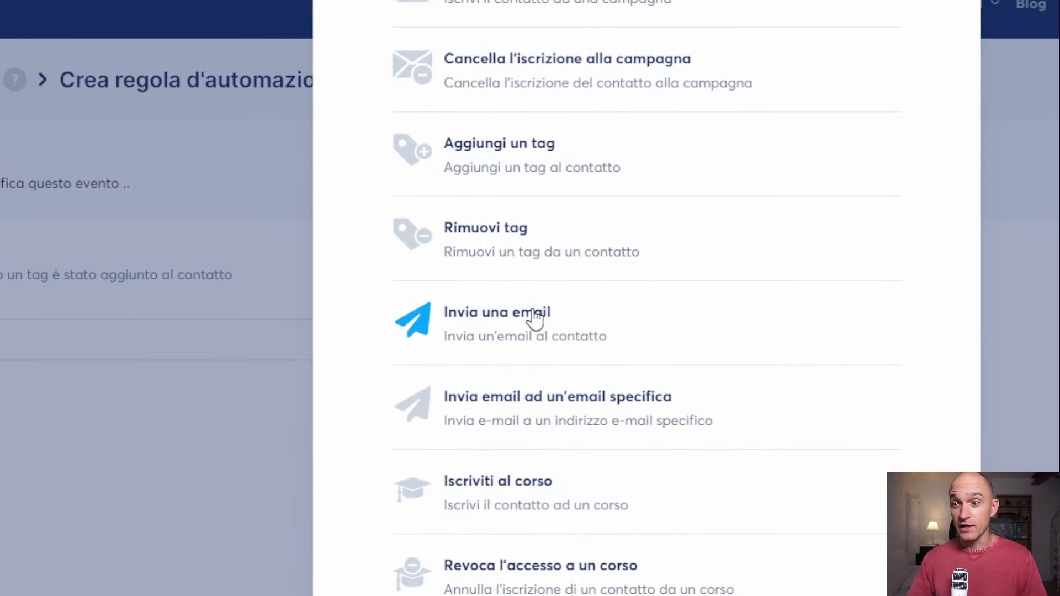
pyautogui.scroll(-3, 535, 320)
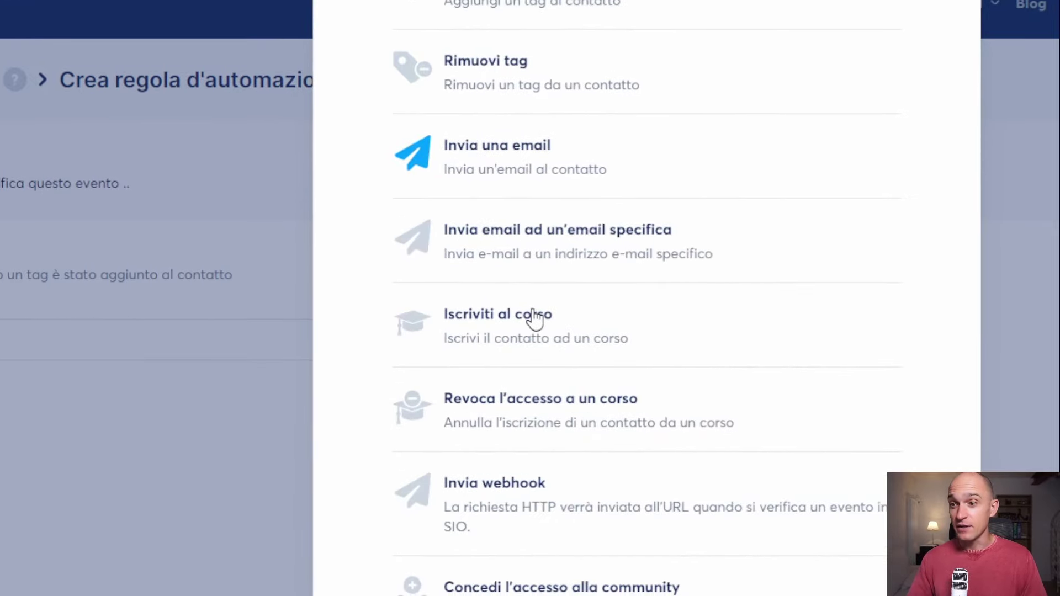
pyautogui.scroll(-3, 535, 403)
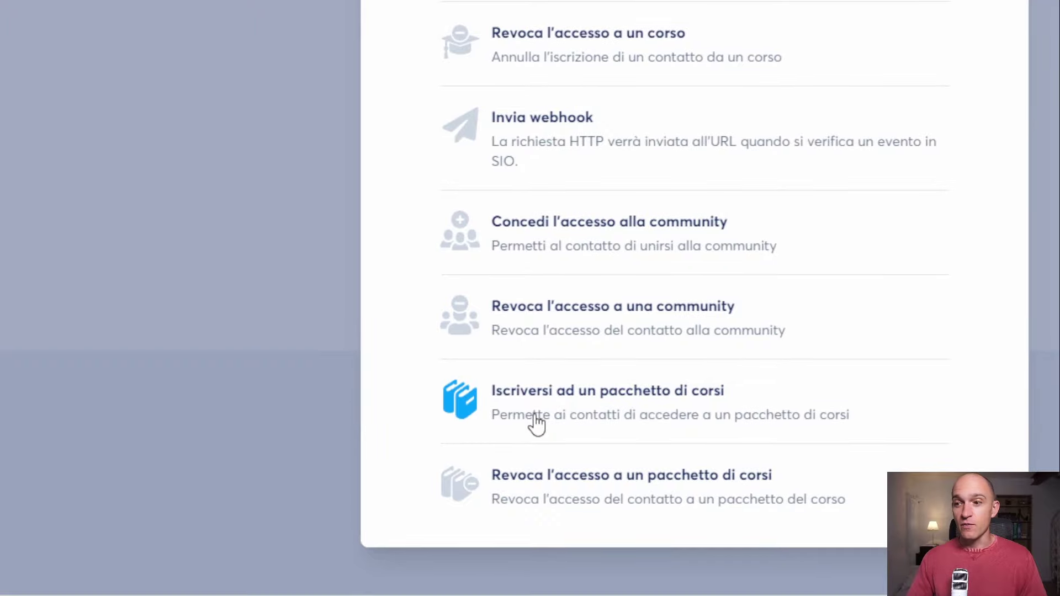
pyautogui.scroll(10, 536, 414)
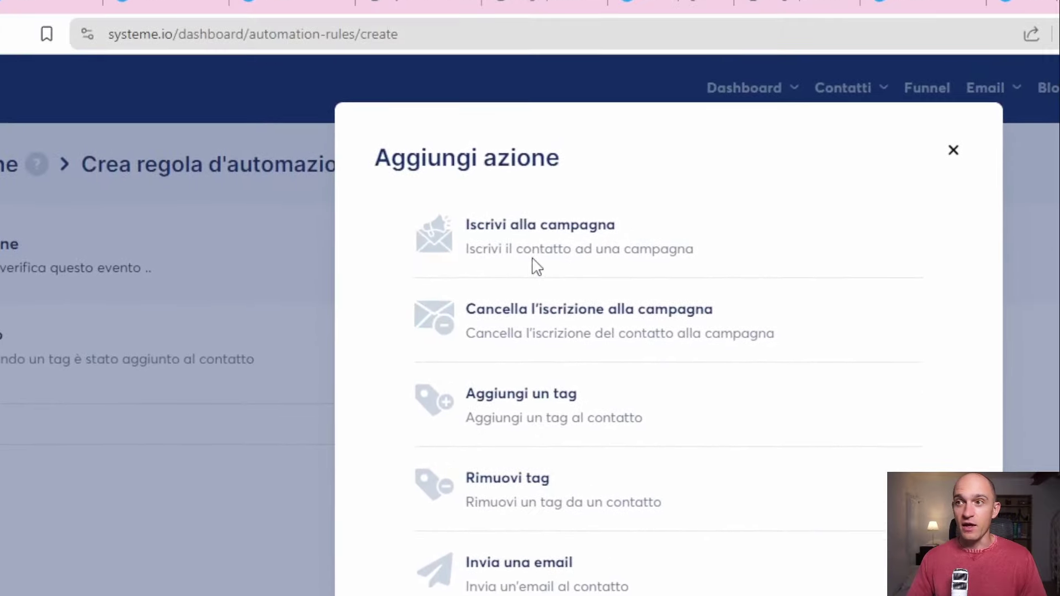
pyautogui.click(84, 328)
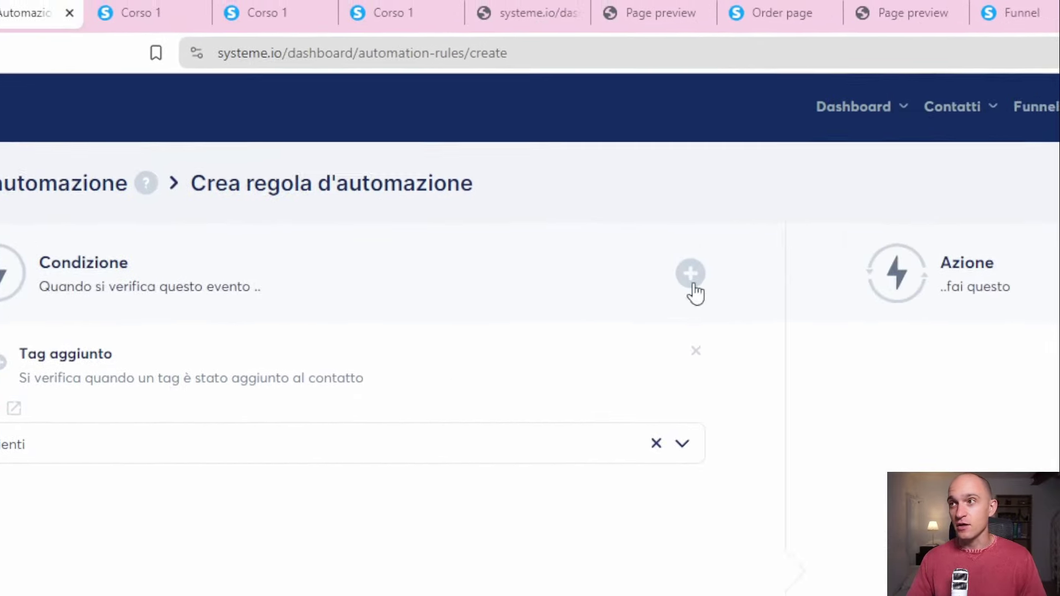
# Open the Flussi di lavoro list and check the free plan's workflow limit on the pricing page.
pyautogui.moveTo(604, 126)
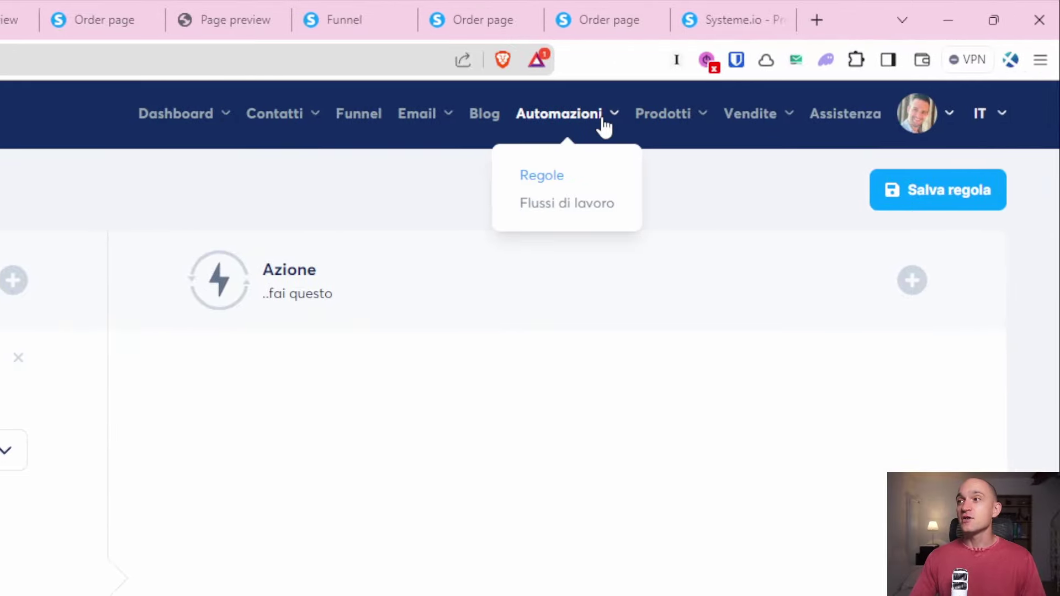
pyautogui.click(587, 204)
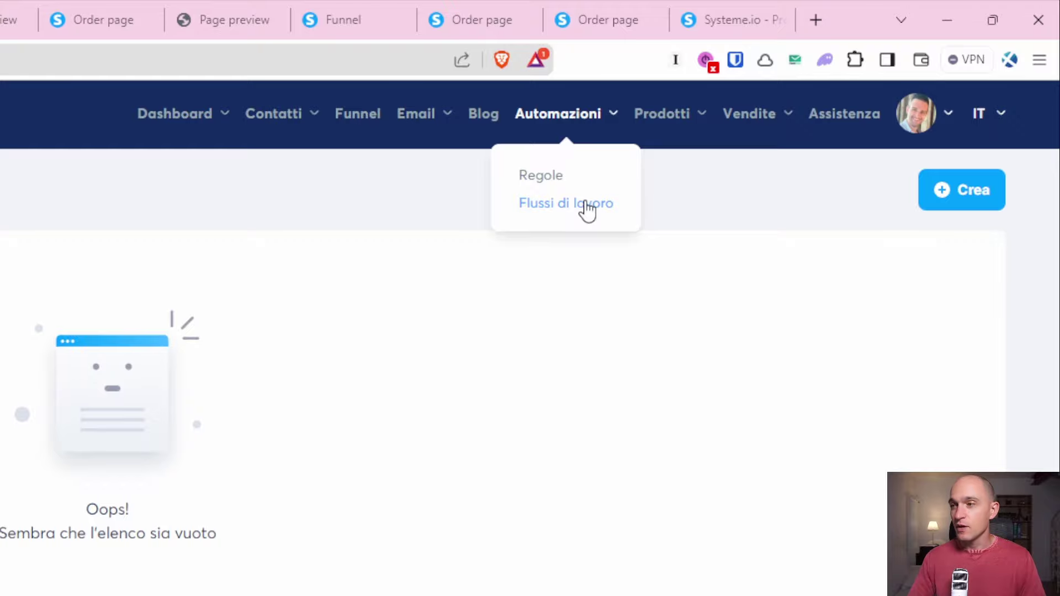
pyautogui.click(713, 25)
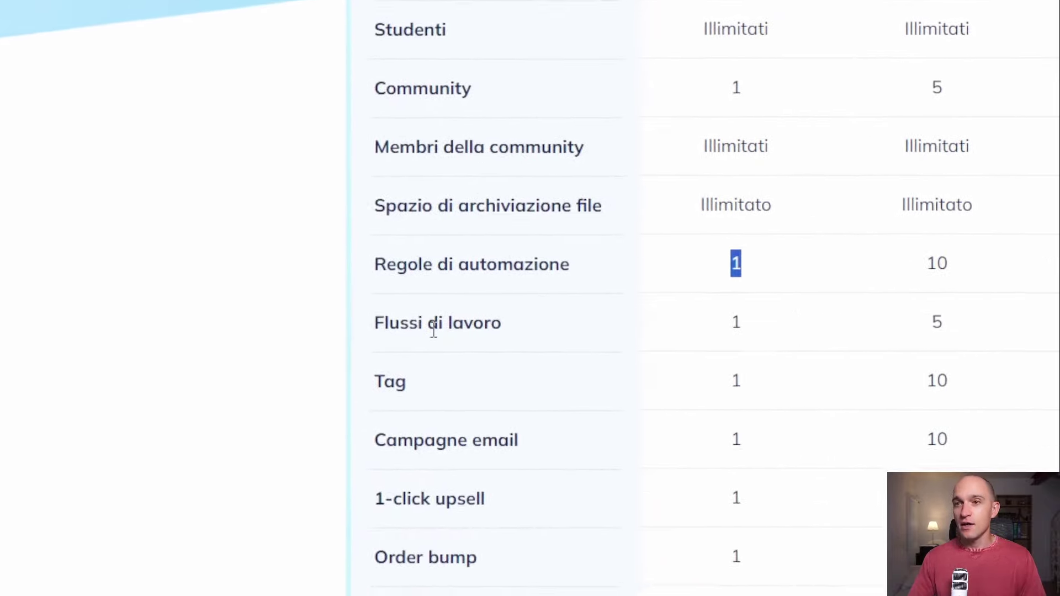
pyautogui.doubleClick(695, 298)
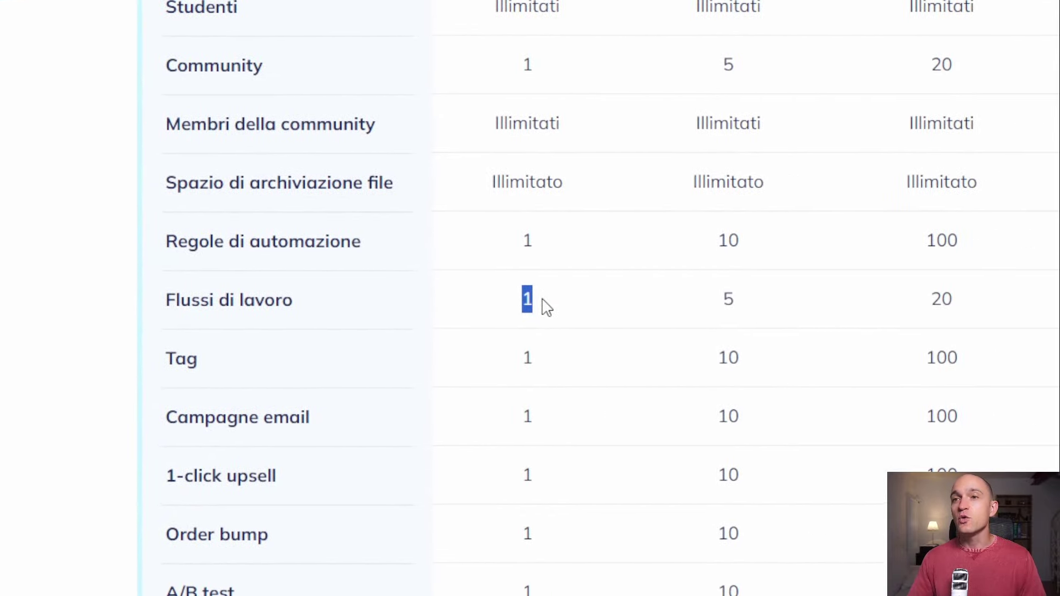
pyautogui.click(157, 14)
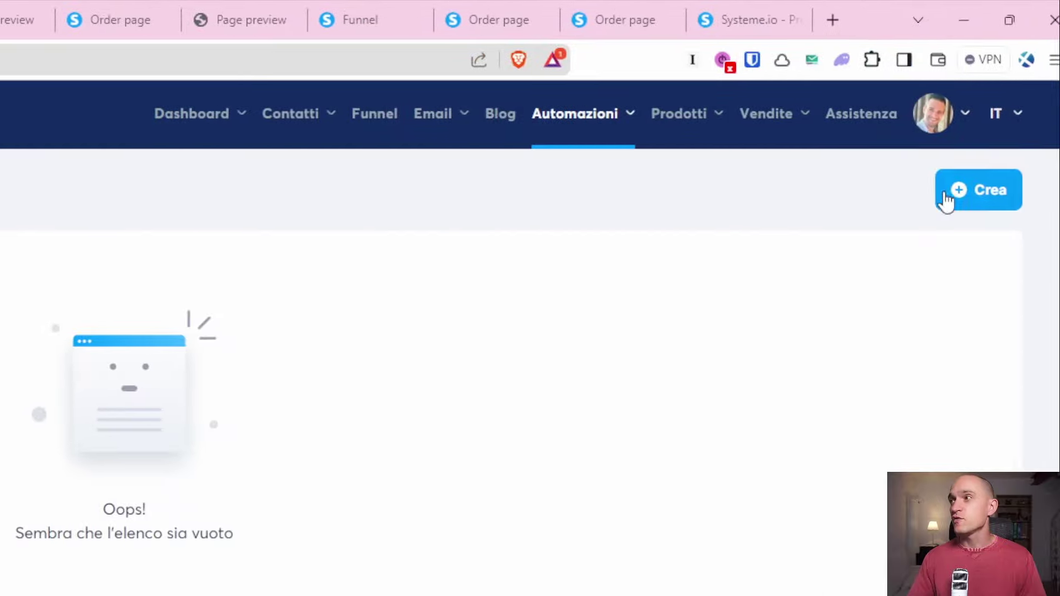
# Create a workflow named Flusso and open it in the workflow builder.
pyautogui.click(946, 200)
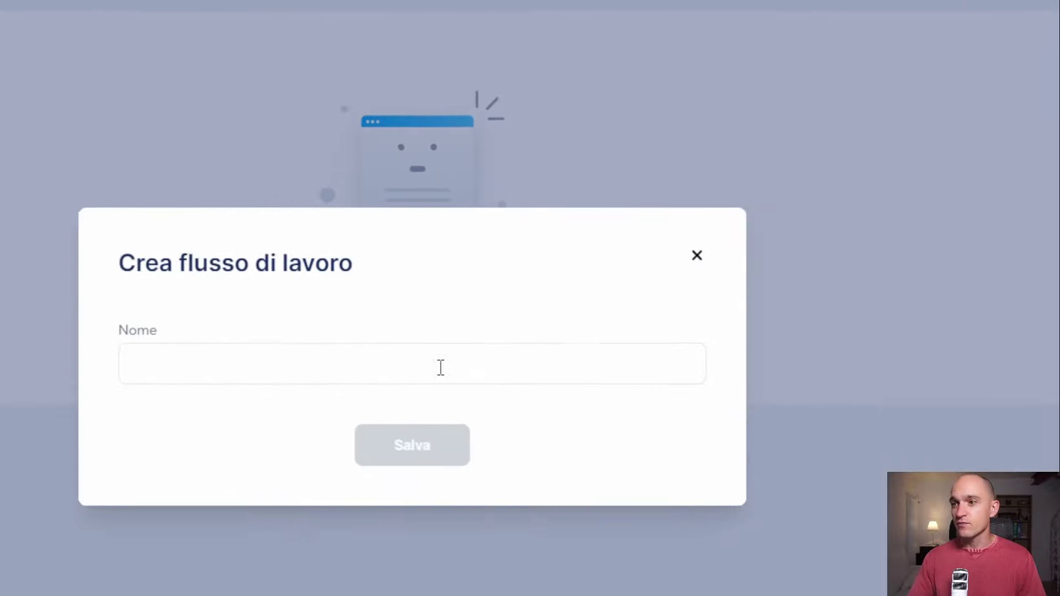
pyautogui.click(441, 367)
pyautogui.write('Flusso')
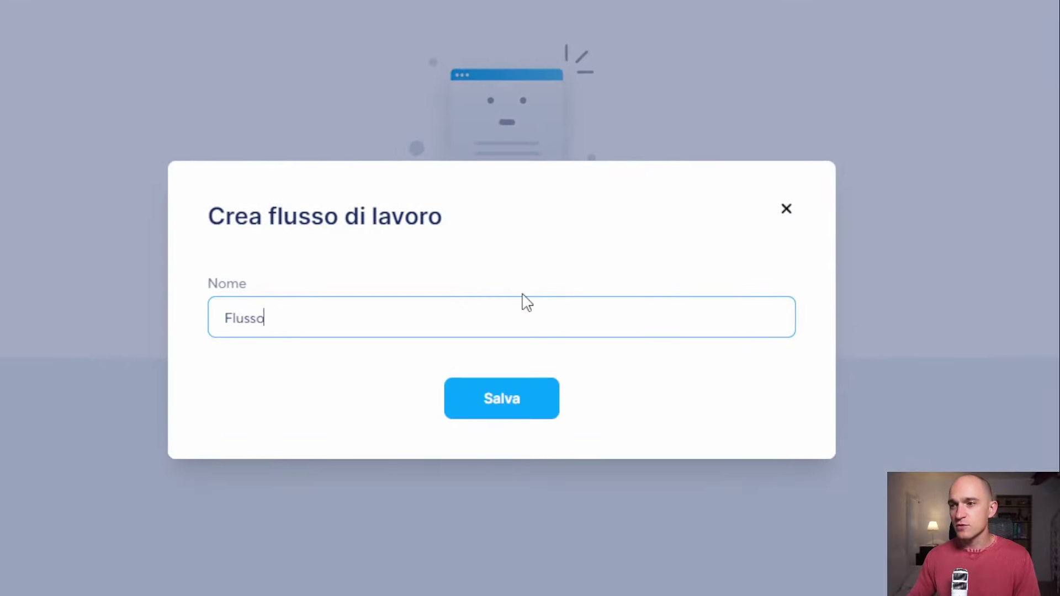
pyautogui.press('Return')
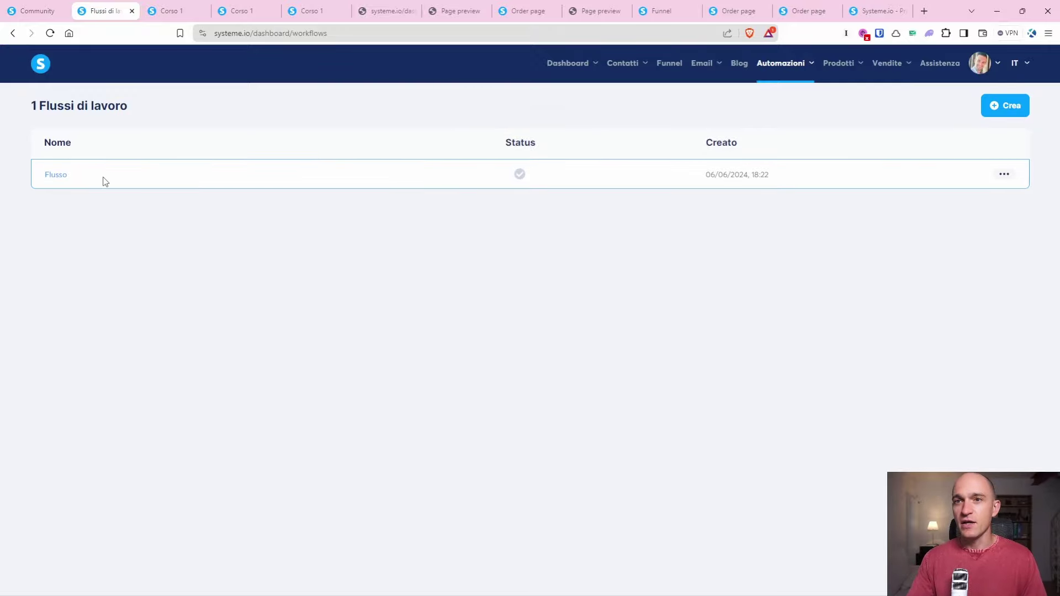
pyautogui.click(58, 178)
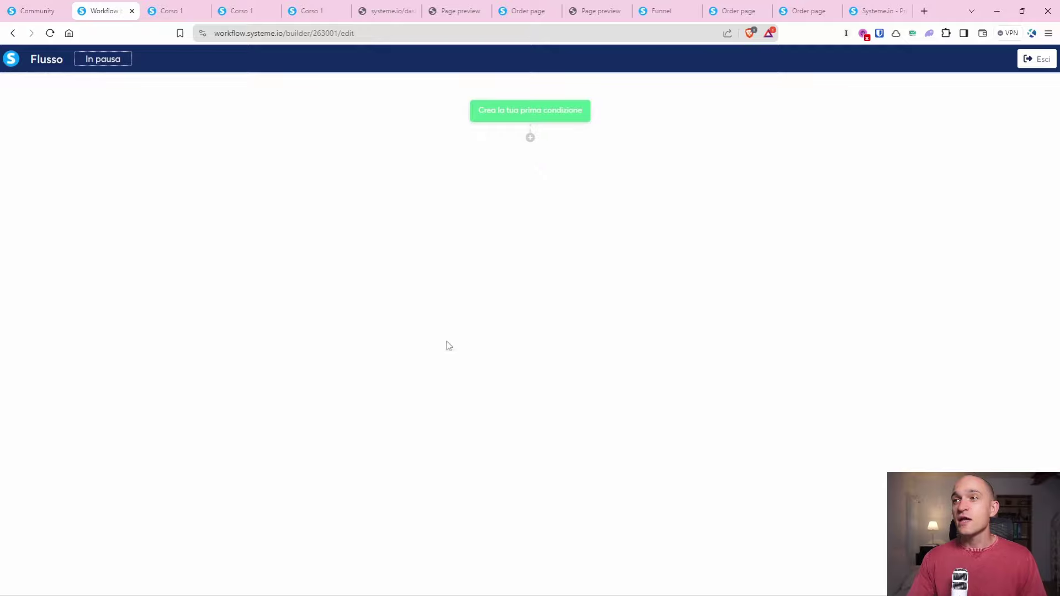
# Create the workflow's first trigger as Email aperta with Ecco la tua consulenza gratuita selected, leaving the last selection empty.
pyautogui.click(512, 114)
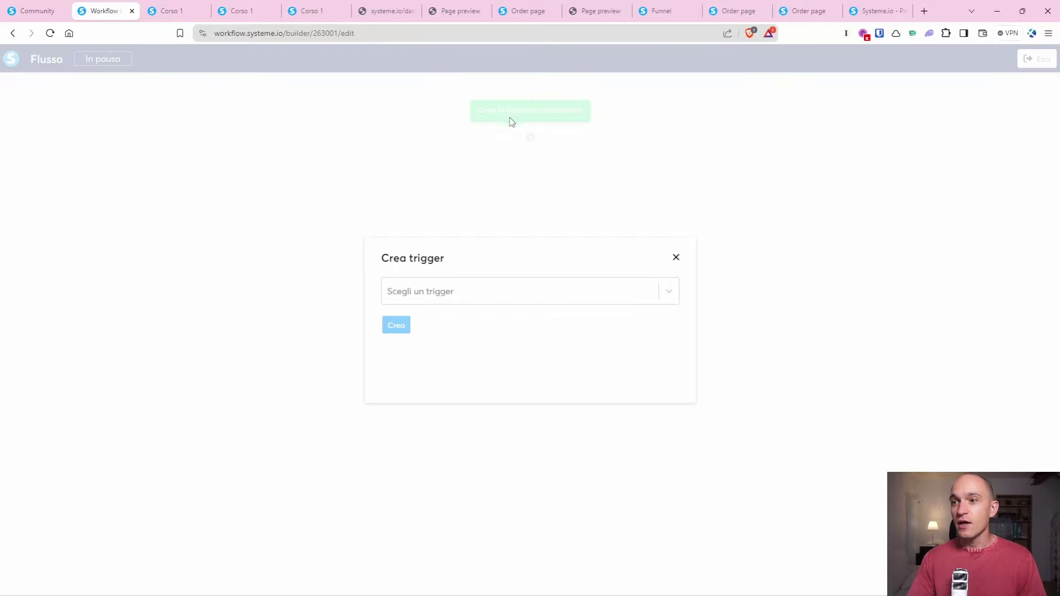
pyautogui.click(462, 292)
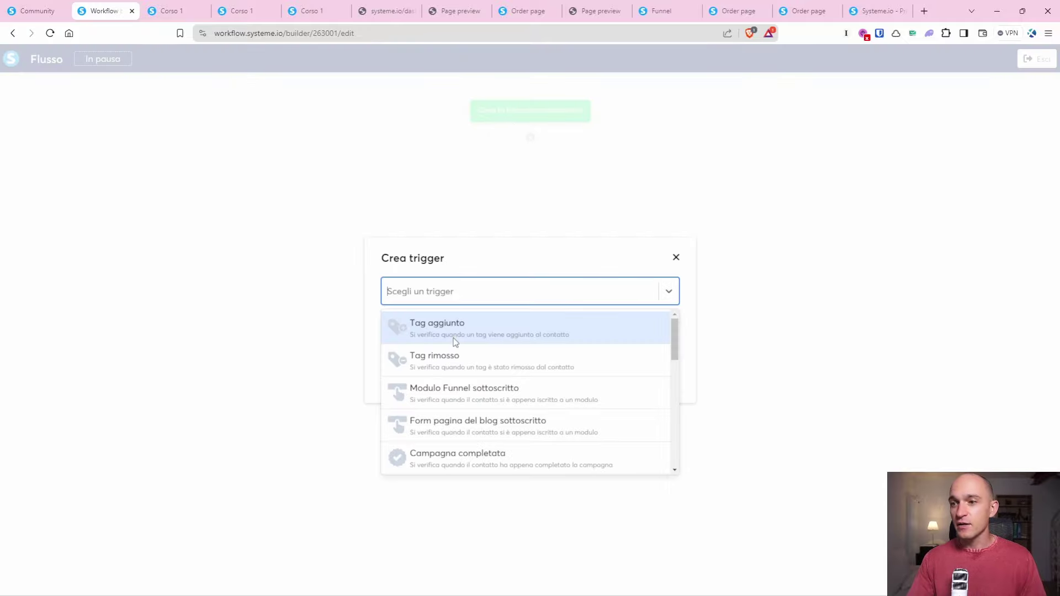
pyautogui.scroll(-7, 455, 342)
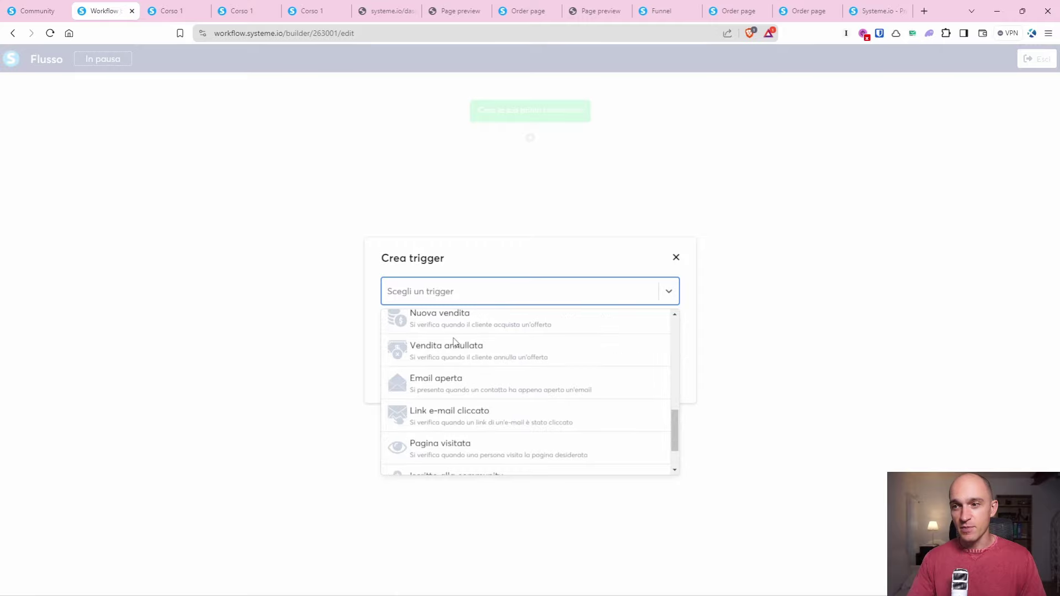
pyautogui.scroll(-1, 455, 341)
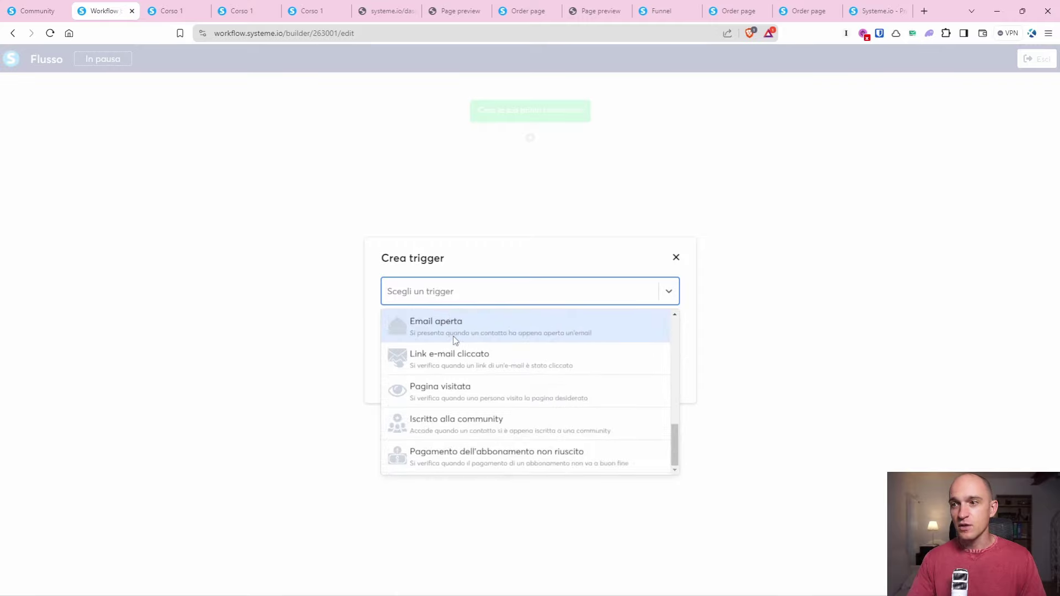
pyautogui.click(455, 338)
pyautogui.click(446, 325)
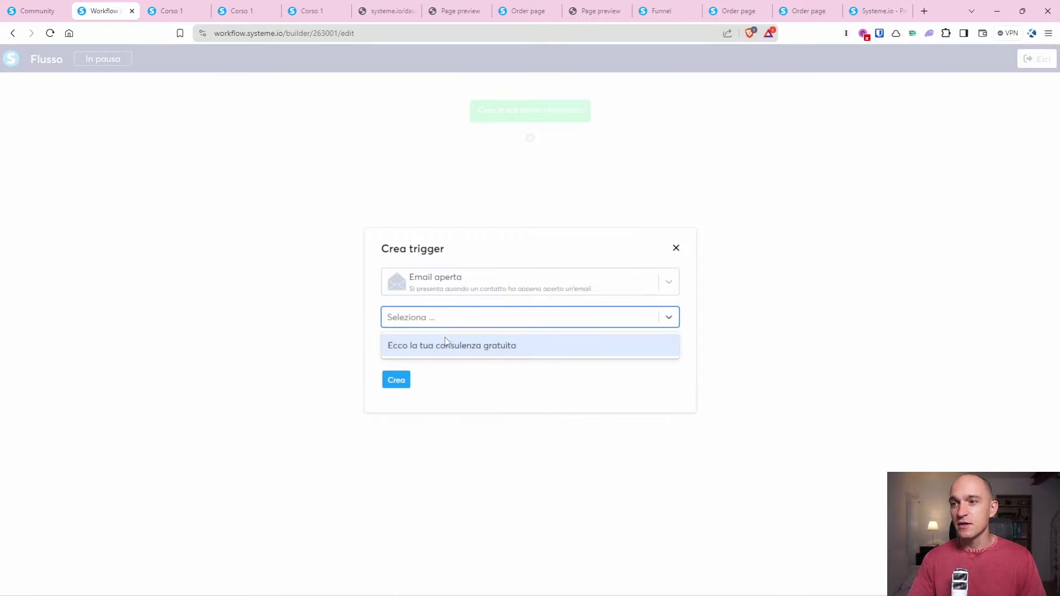
pyautogui.click(448, 347)
pyautogui.click(450, 353)
pyautogui.click(451, 355)
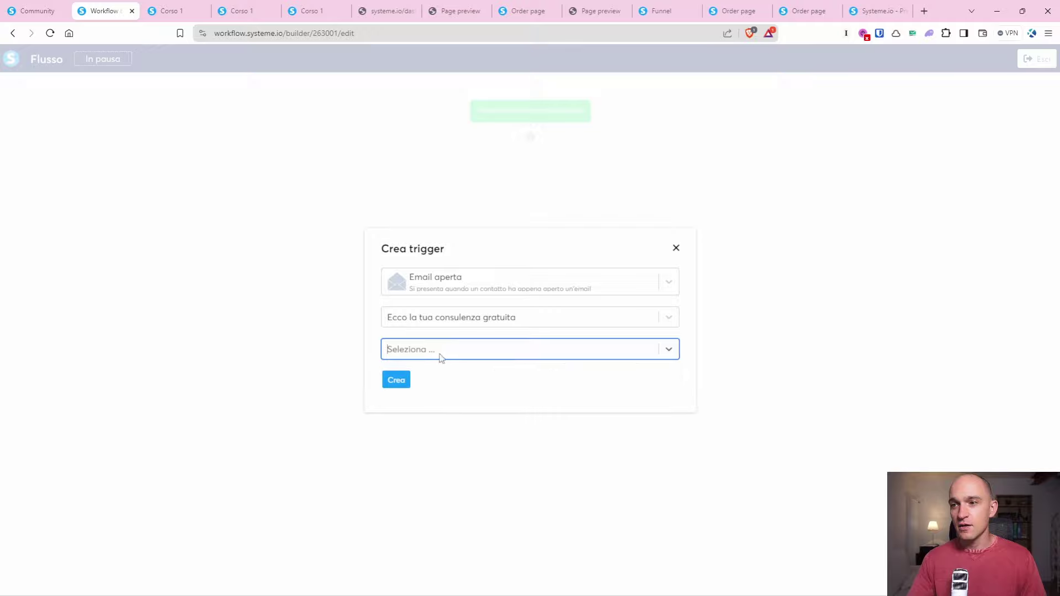
pyautogui.click(401, 381)
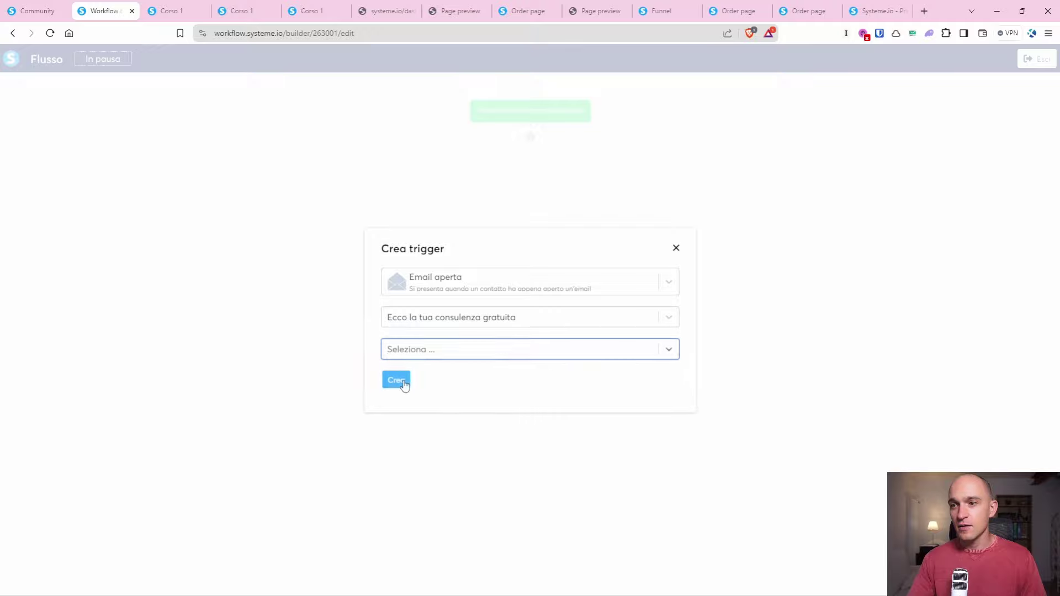
# Start a Decisione step below the email trigger, view its filter options, and close it without creating the decision.
pyautogui.click(530, 138)
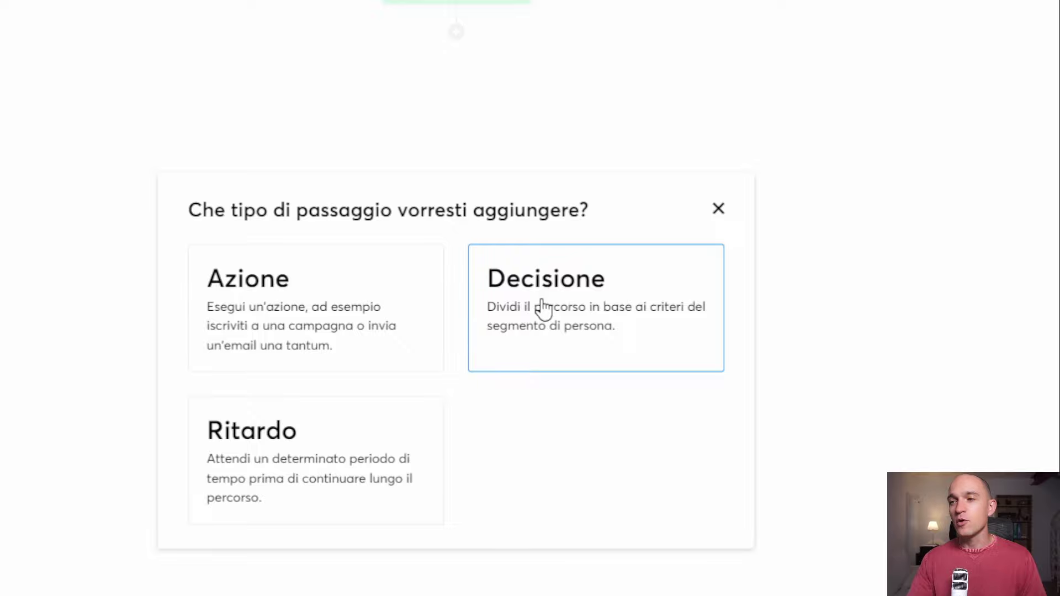
pyautogui.click(543, 308)
pyautogui.click(208, 245)
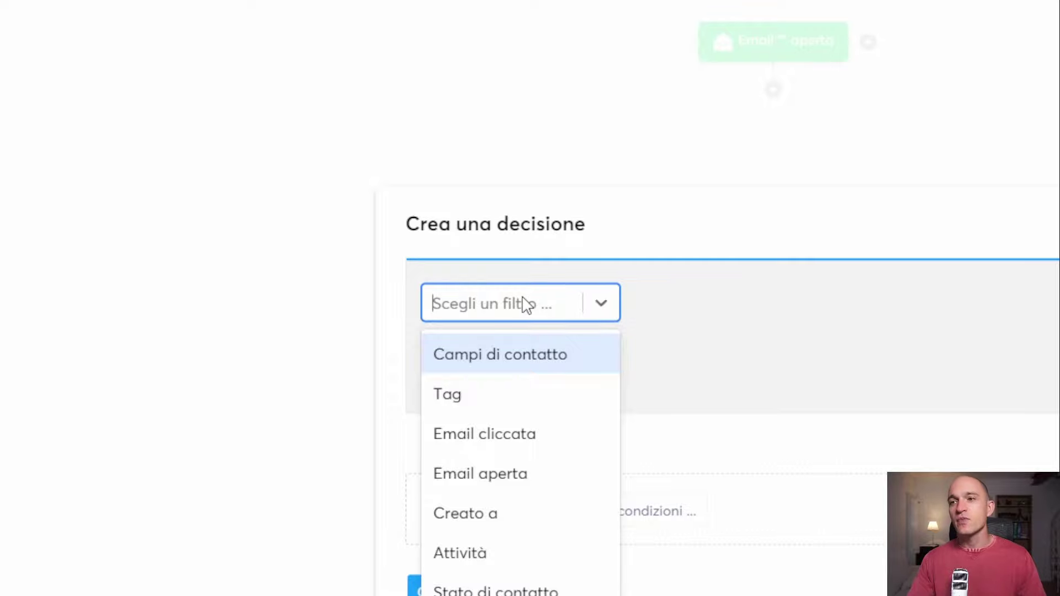
pyautogui.click(539, 287)
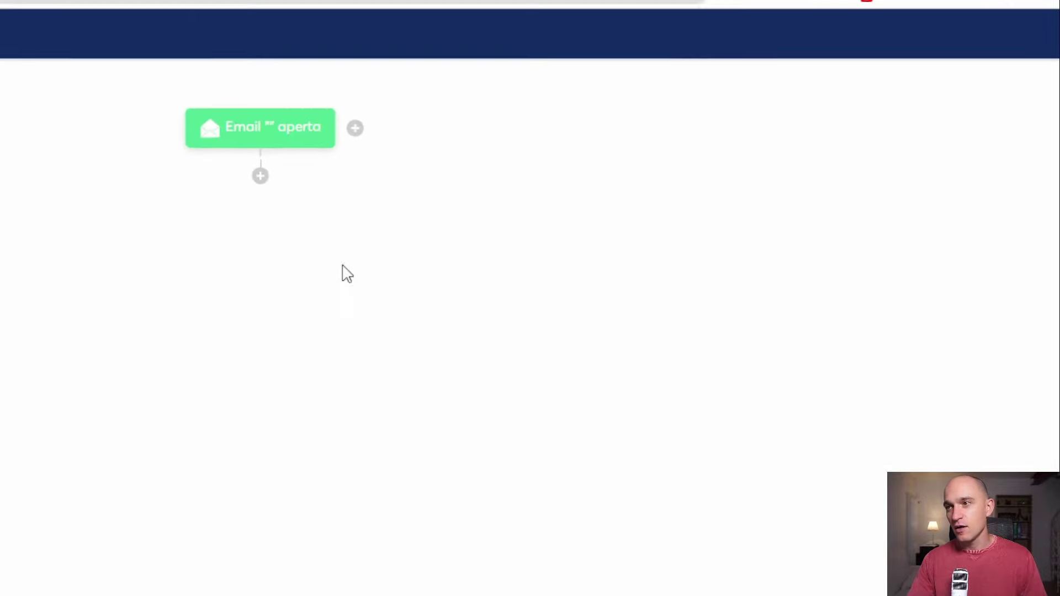
# Review the settings of the Email aperta trigger and update it with Ecco la tua consulenza gratuita still selected.
pyautogui.click(493, 241)
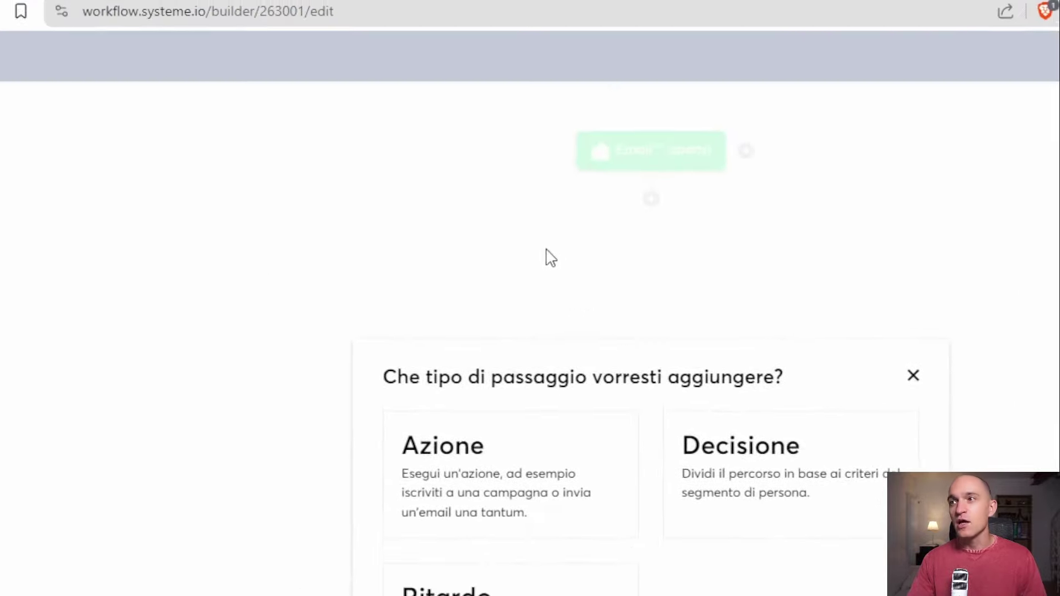
pyautogui.click(599, 163)
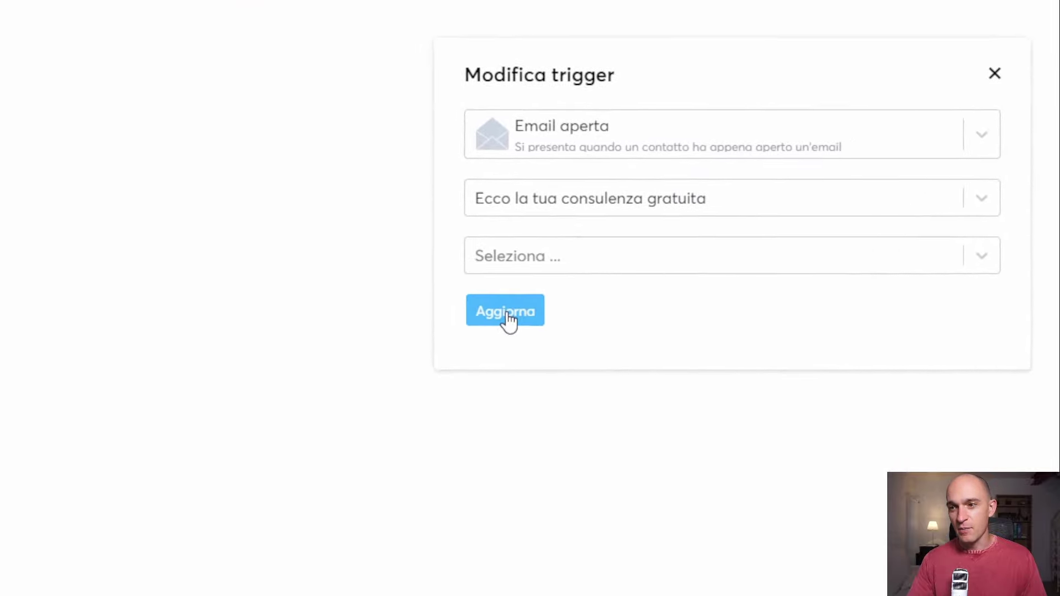
pyautogui.click(380, 478)
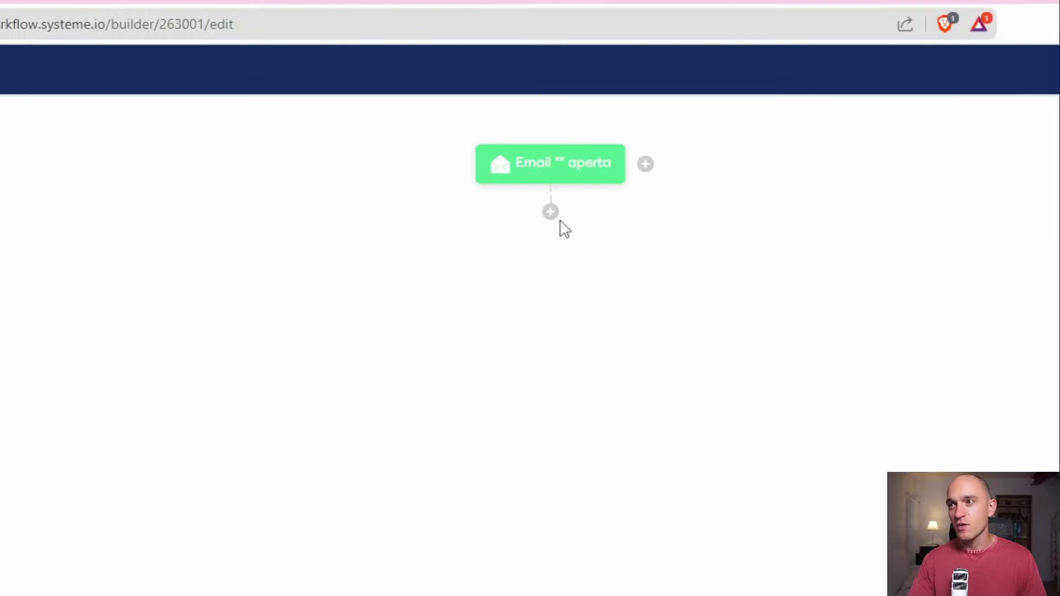
# Start an Applica un tag action below the email trigger and view the tags available for it.
pyautogui.click(552, 212)
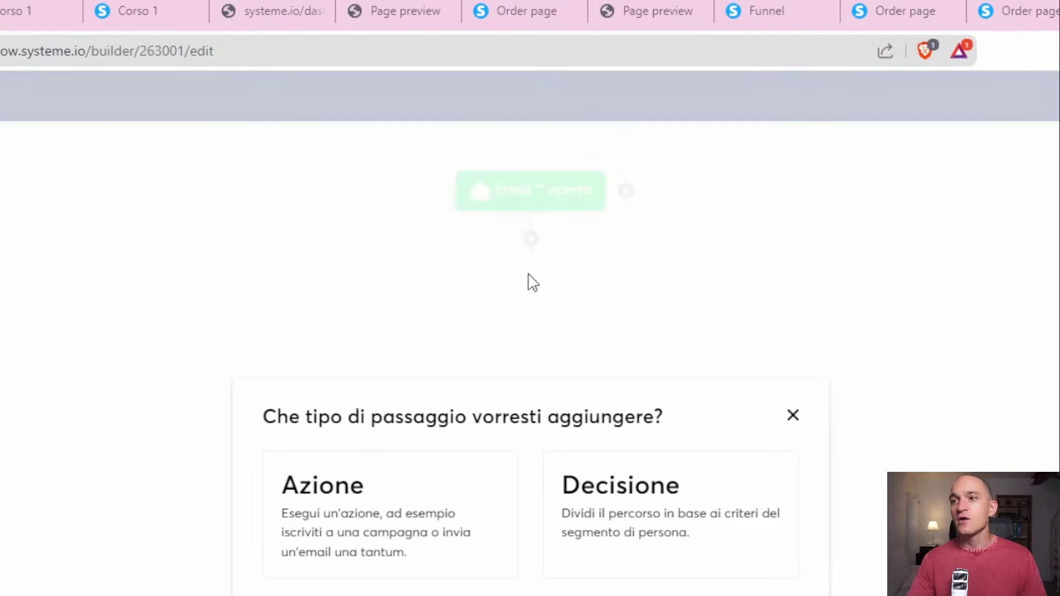
pyautogui.click(437, 495)
pyautogui.click(422, 529)
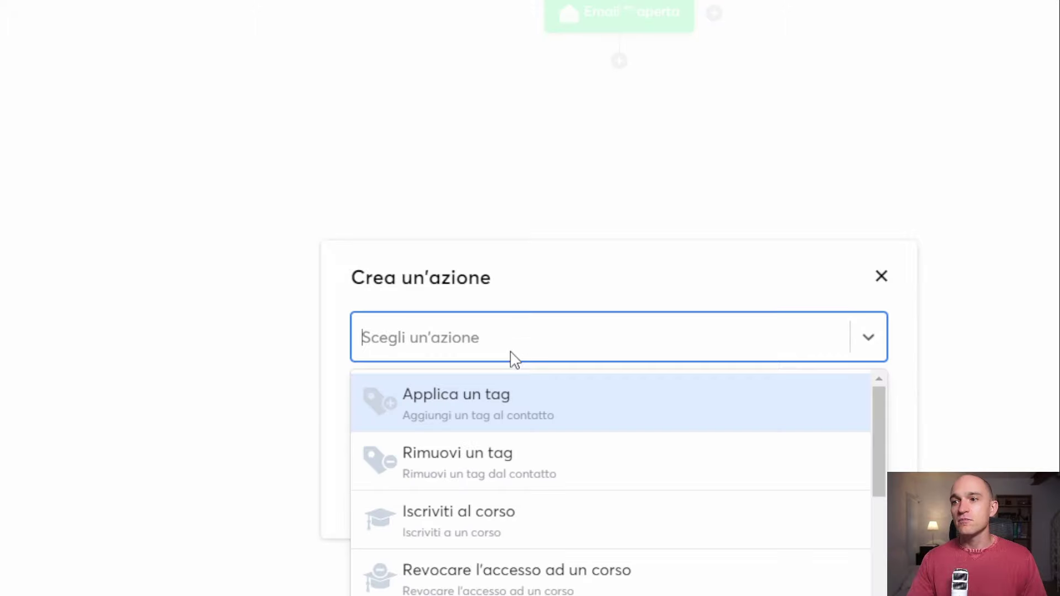
pyautogui.click(513, 408)
pyautogui.click(386, 407)
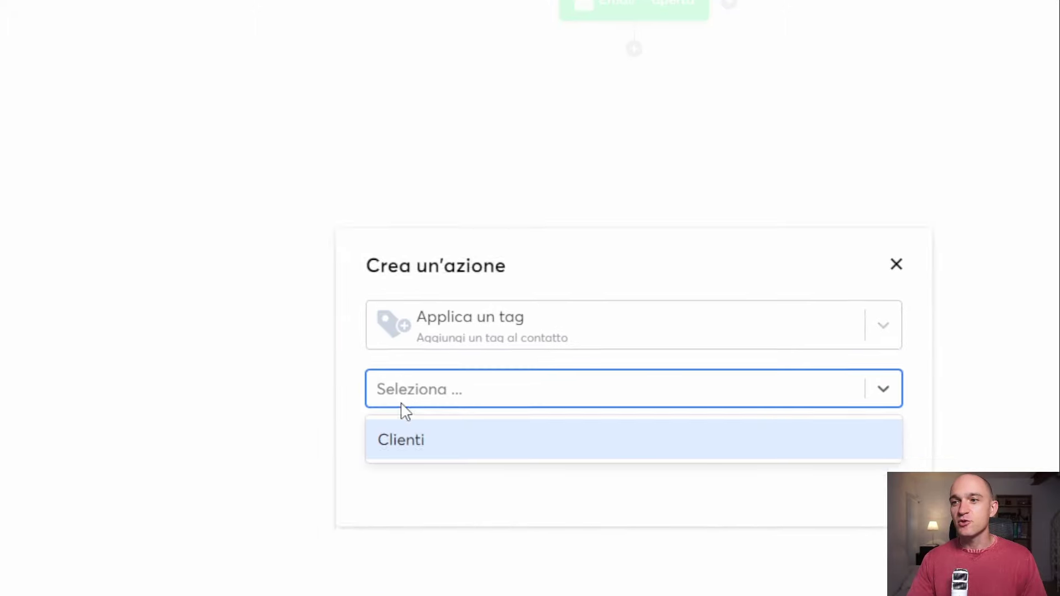
pyautogui.click(525, 295)
pyautogui.click(524, 295)
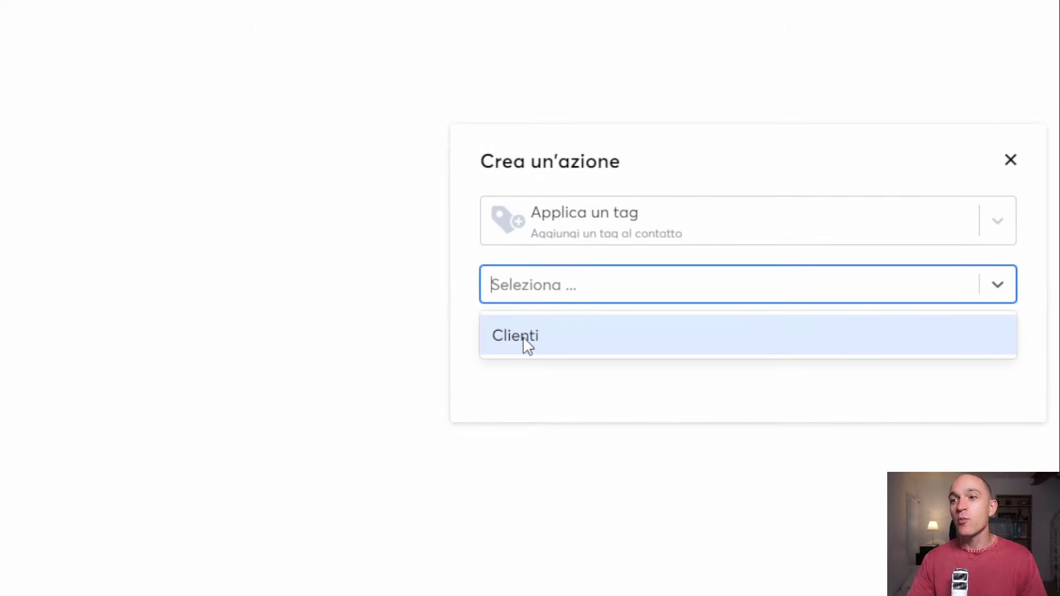
pyautogui.click(525, 284)
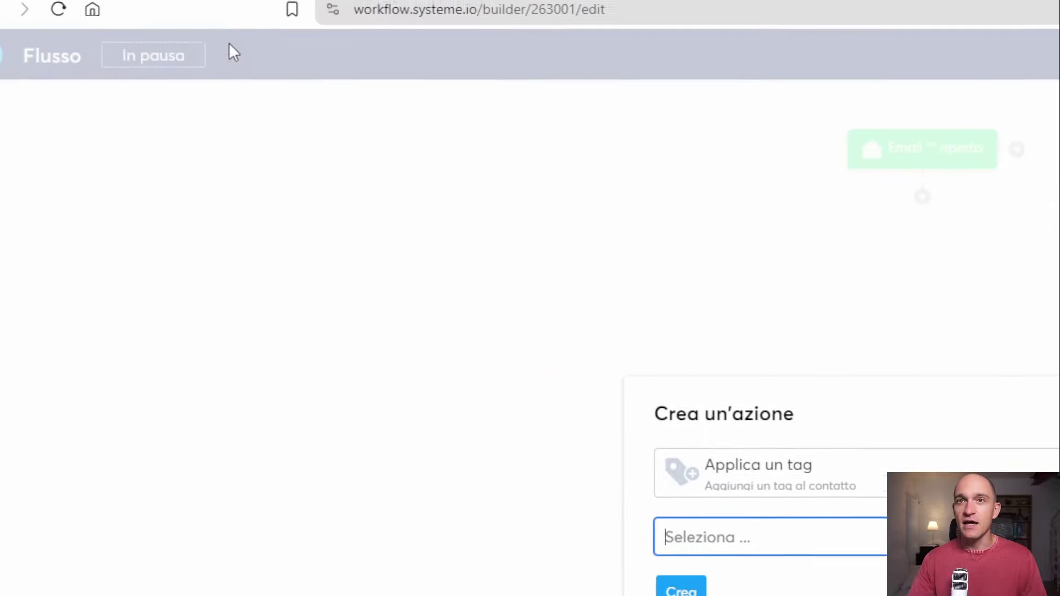
# Create a contact tag named Consulenza richiesta, then return to the open action in the workflow builder.
pyautogui.click(59, 17)
pyautogui.moveTo(572, 122)
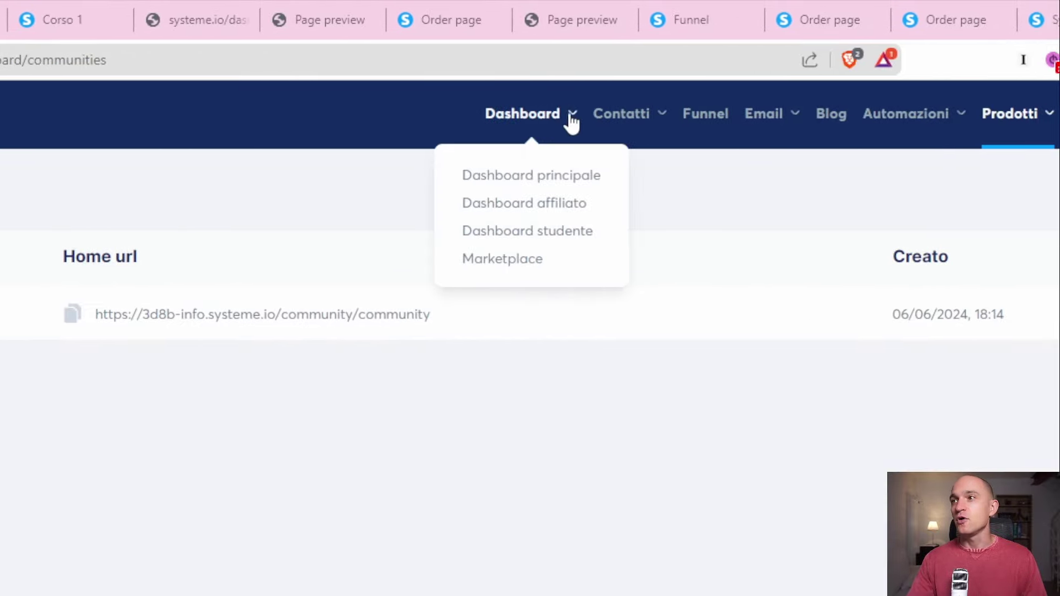
pyautogui.moveTo(540, 130)
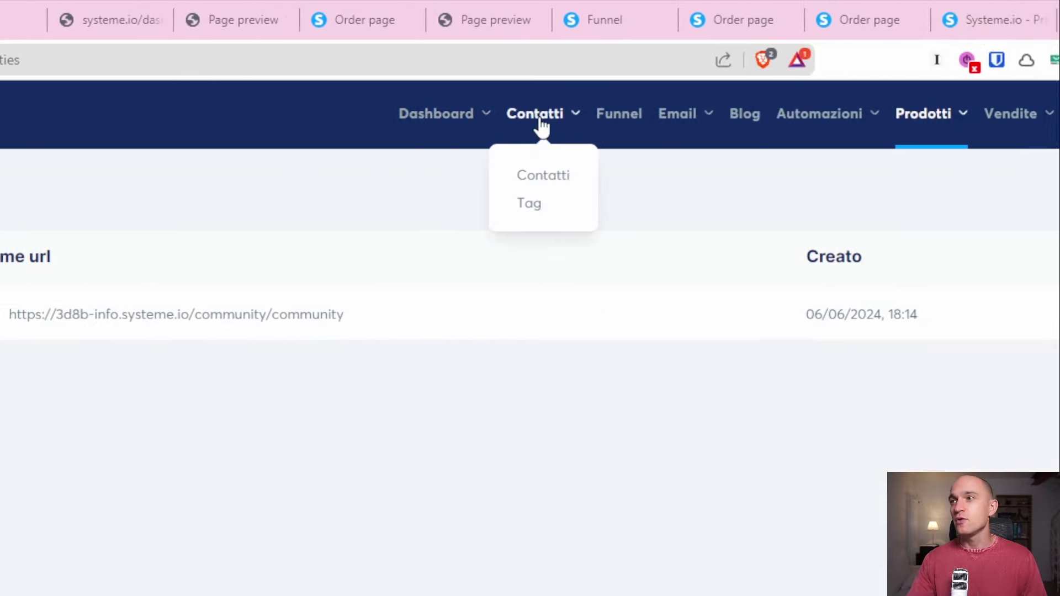
pyautogui.click(520, 209)
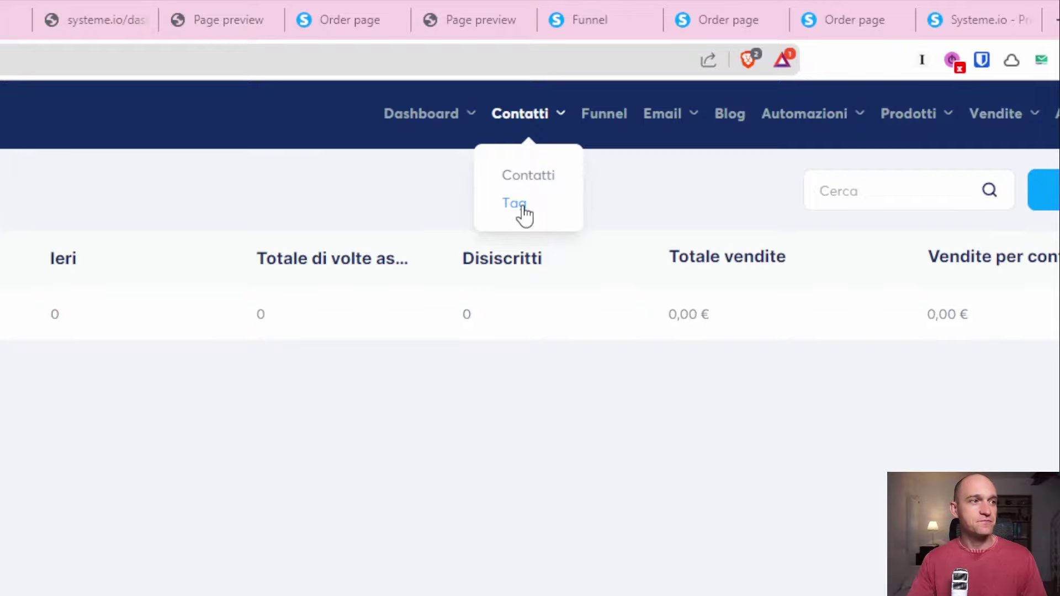
pyautogui.click(967, 198)
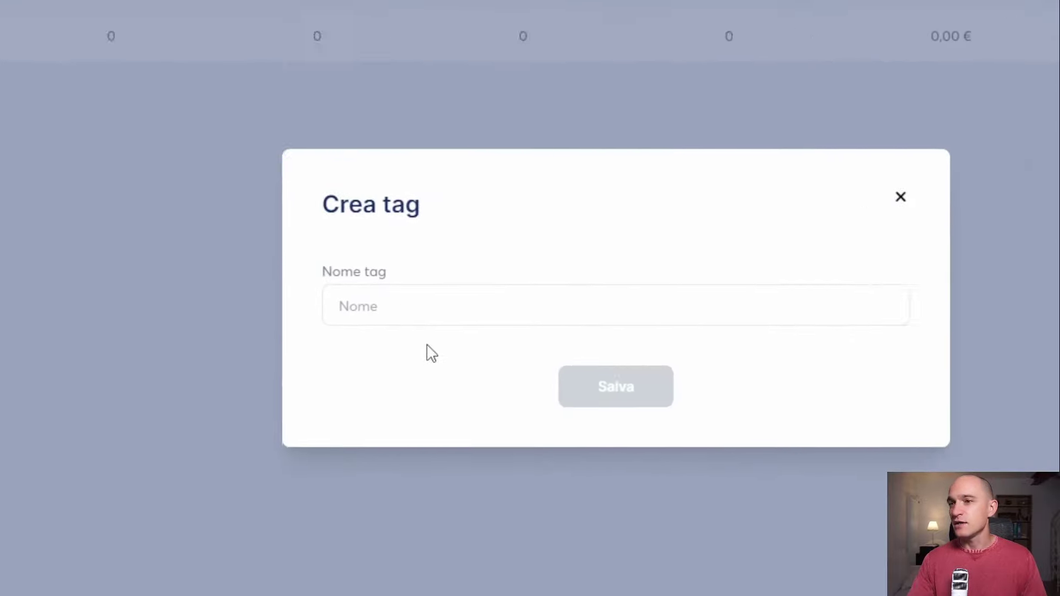
pyautogui.click(412, 316)
pyautogui.write('Consulenza richi')
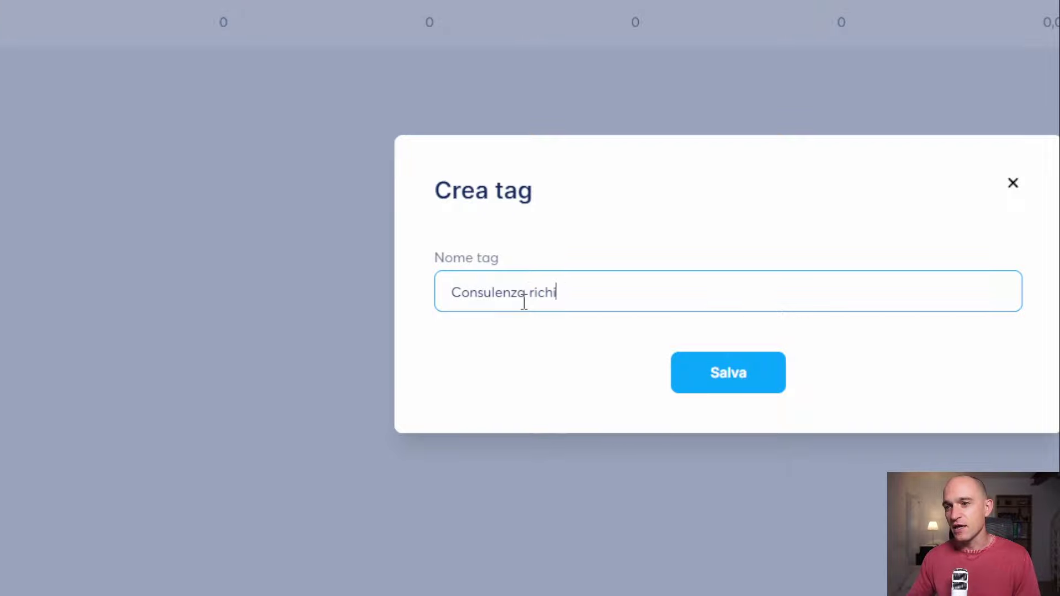
pyautogui.write('esta')
pyautogui.press('Return')
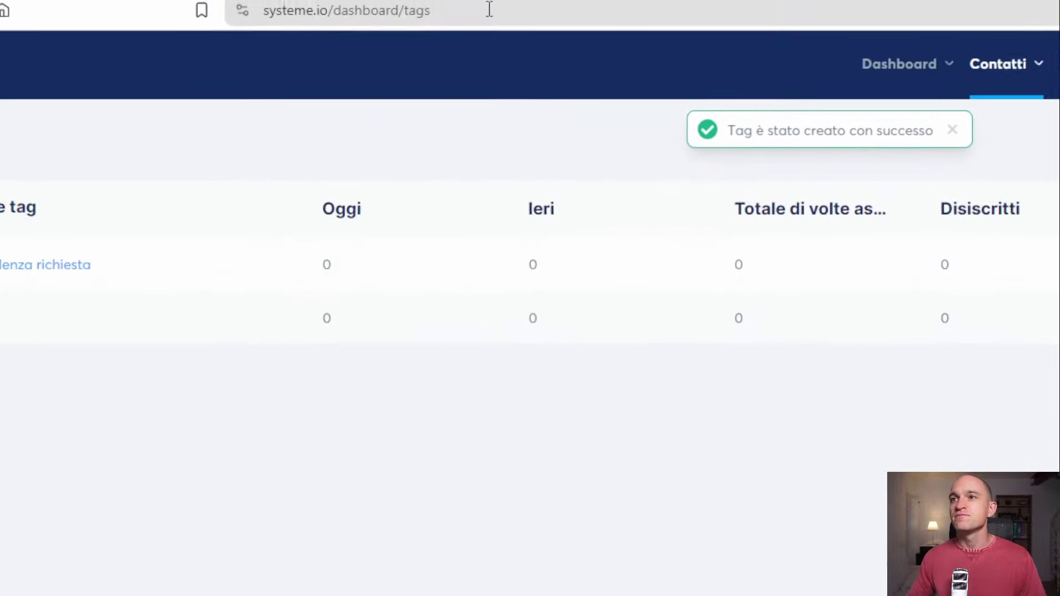
pyautogui.click(156, 7)
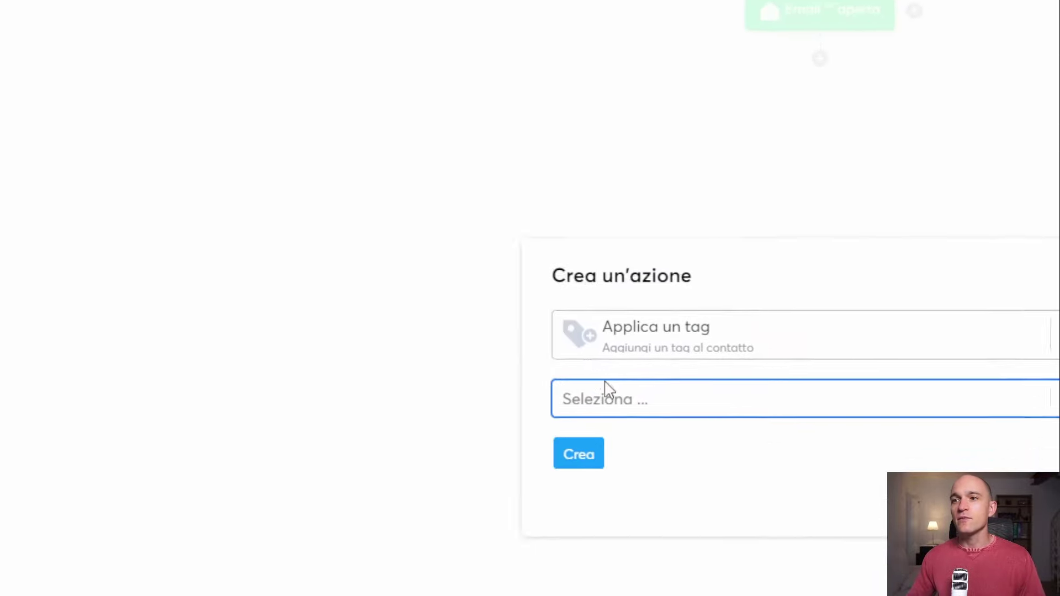
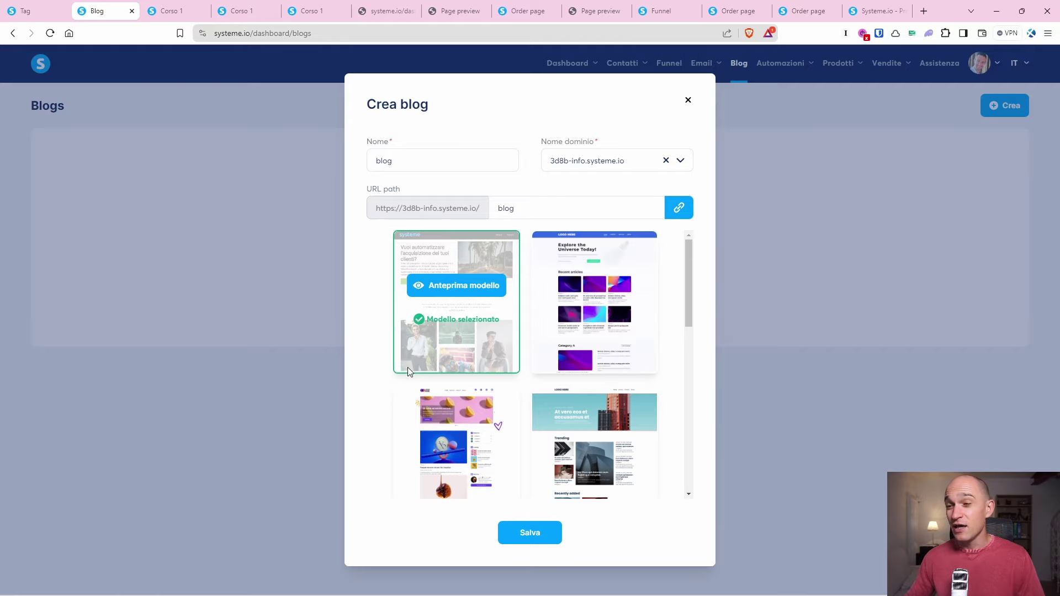
# Browse the blog templates, choose Explore the Universe Today!, and create the blog named blog with the URL path blog.
pyautogui.scroll(-5, 456, 405)
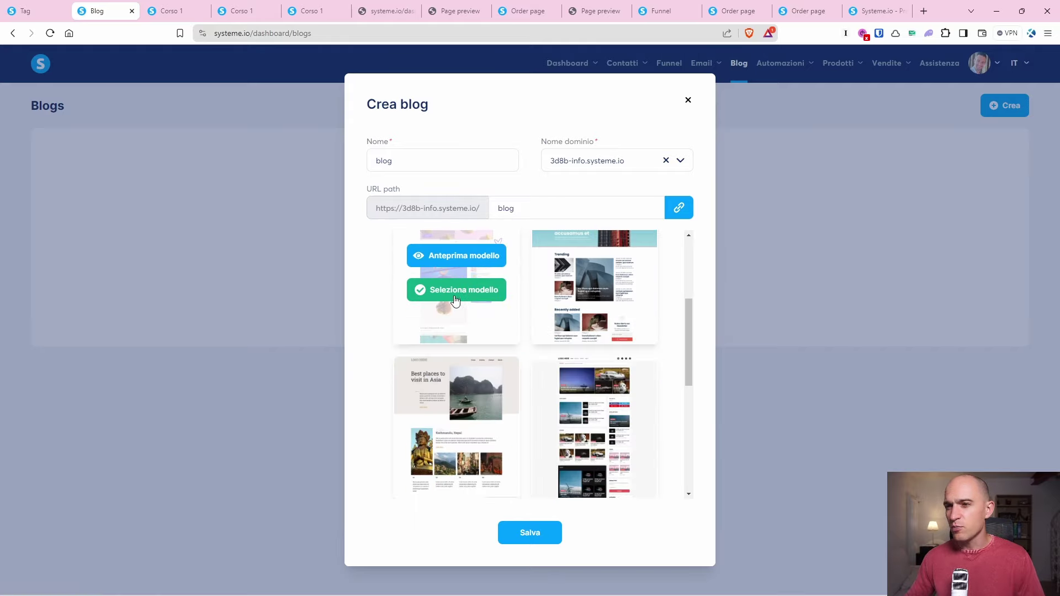
pyautogui.scroll(-3, 381, 409)
pyautogui.scroll(-3, 374, 399)
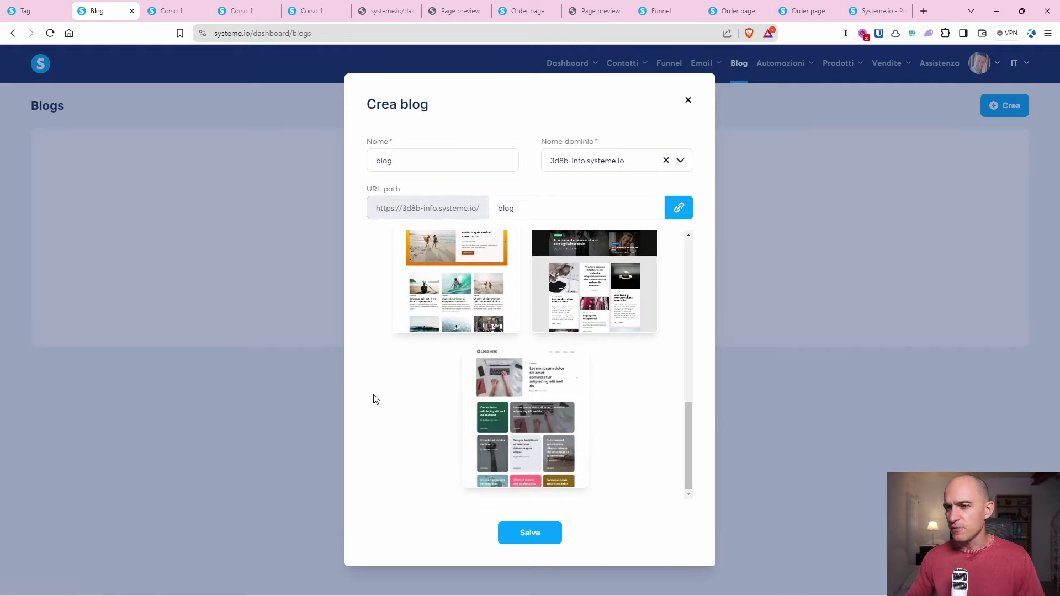
pyautogui.scroll(10, 464, 398)
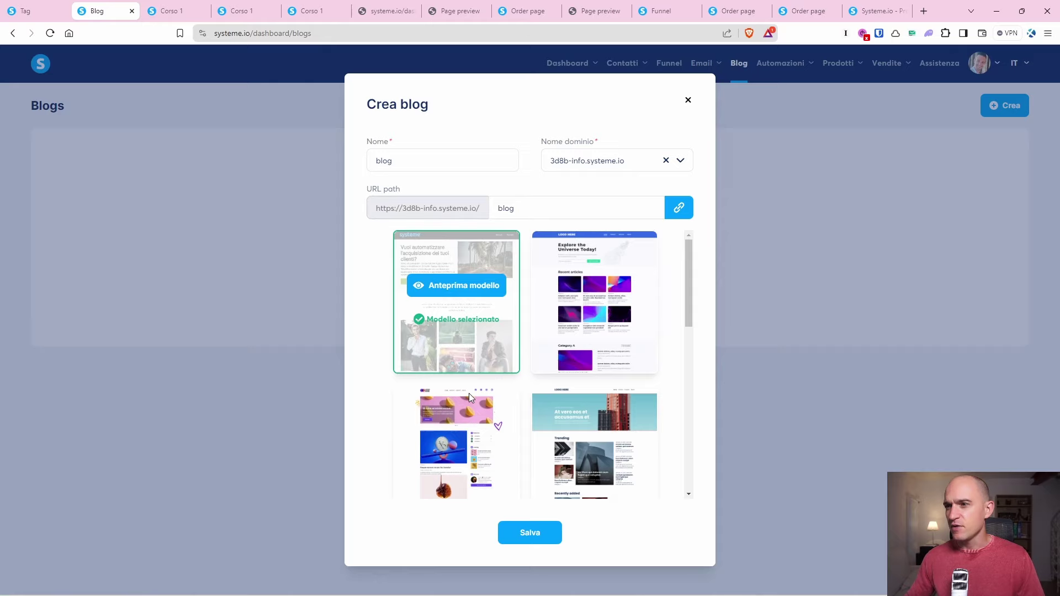
pyautogui.click(619, 312)
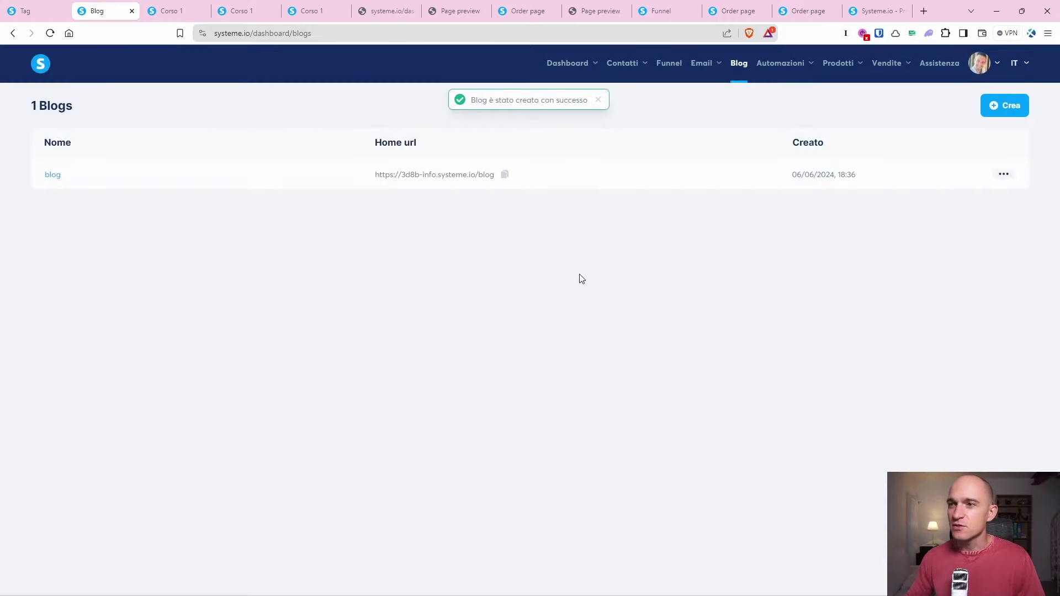
# View the new blog's public site and look through its home page sections.
pyautogui.click(1004, 176)
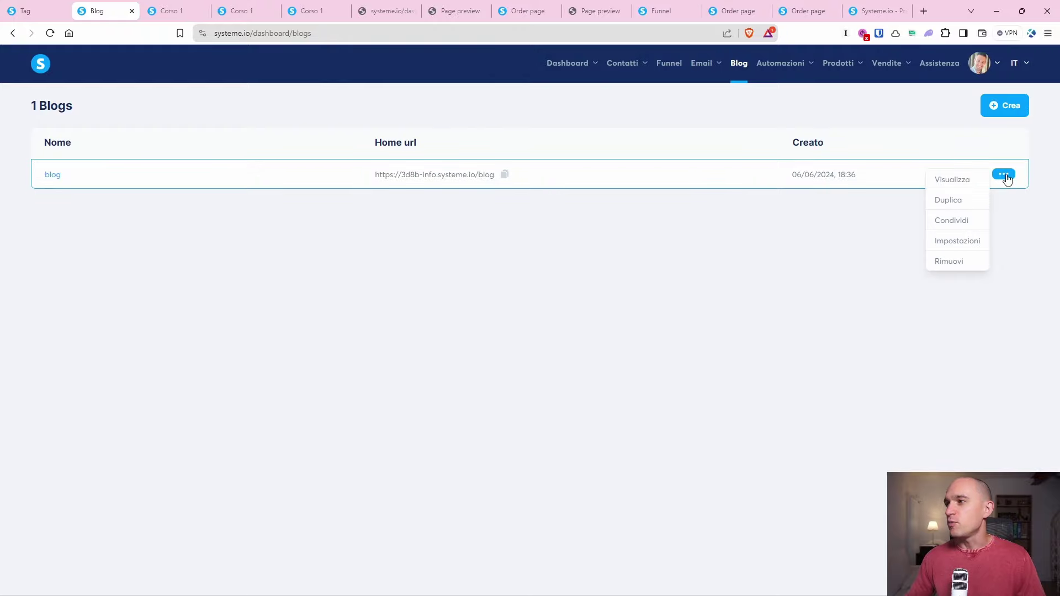
pyautogui.click(962, 182)
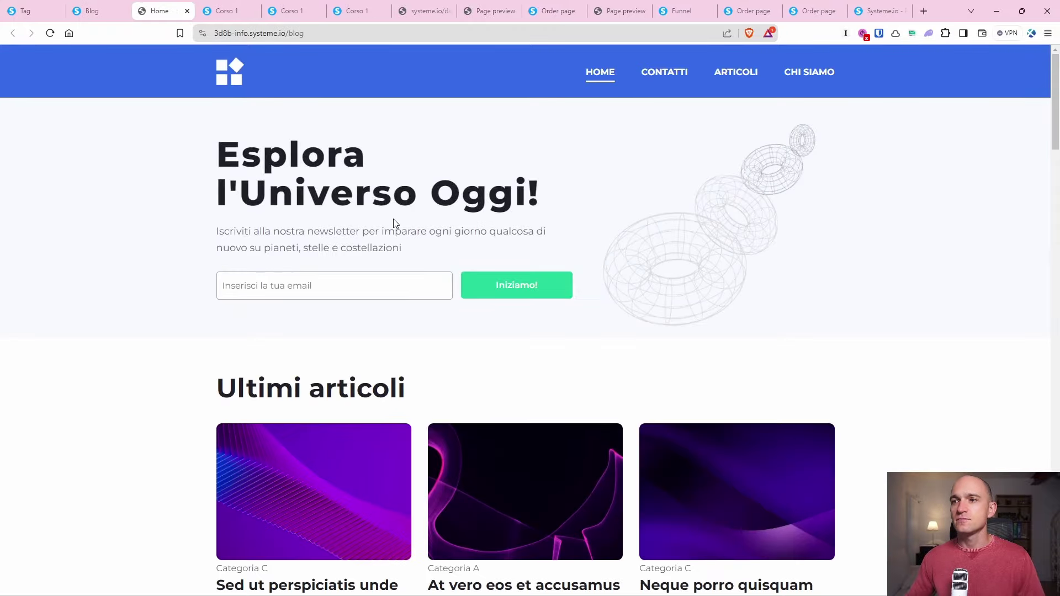
pyautogui.scroll(-20, 395, 211)
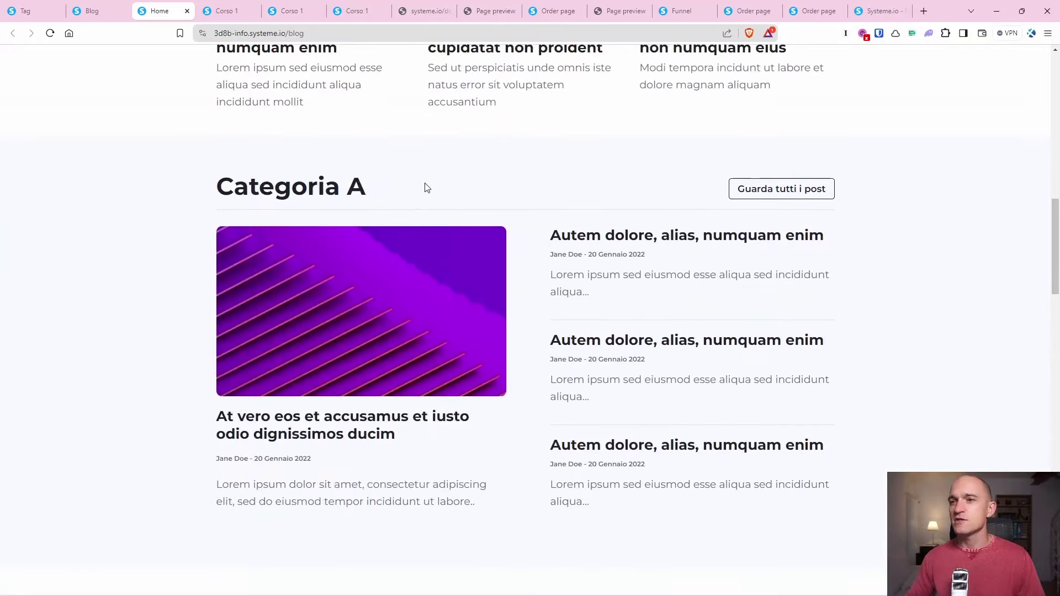
pyautogui.scroll(-15, 428, 185)
pyautogui.scroll(18, 429, 186)
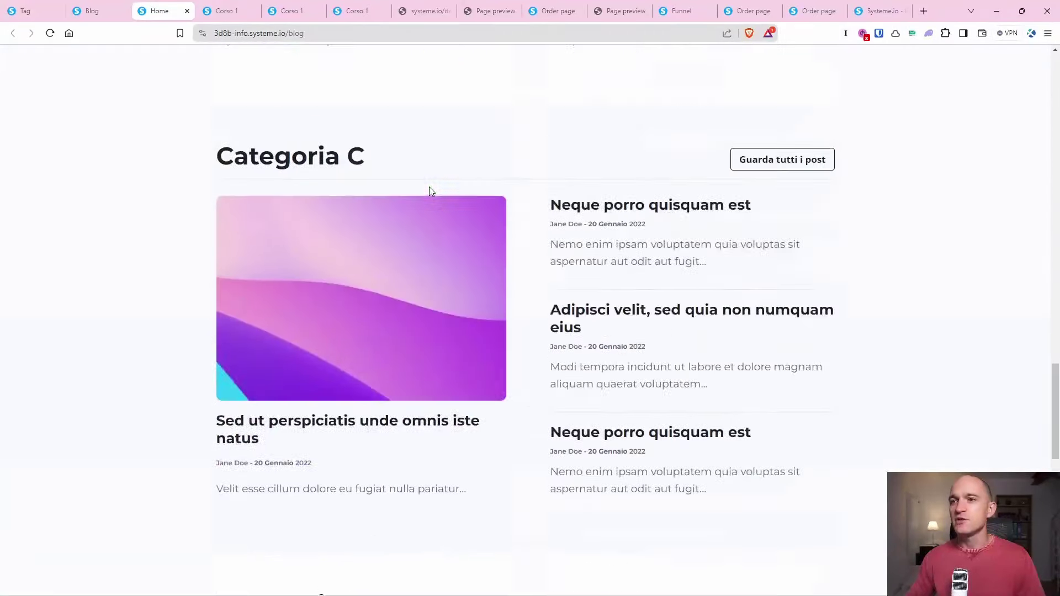
pyautogui.scroll(18, 429, 187)
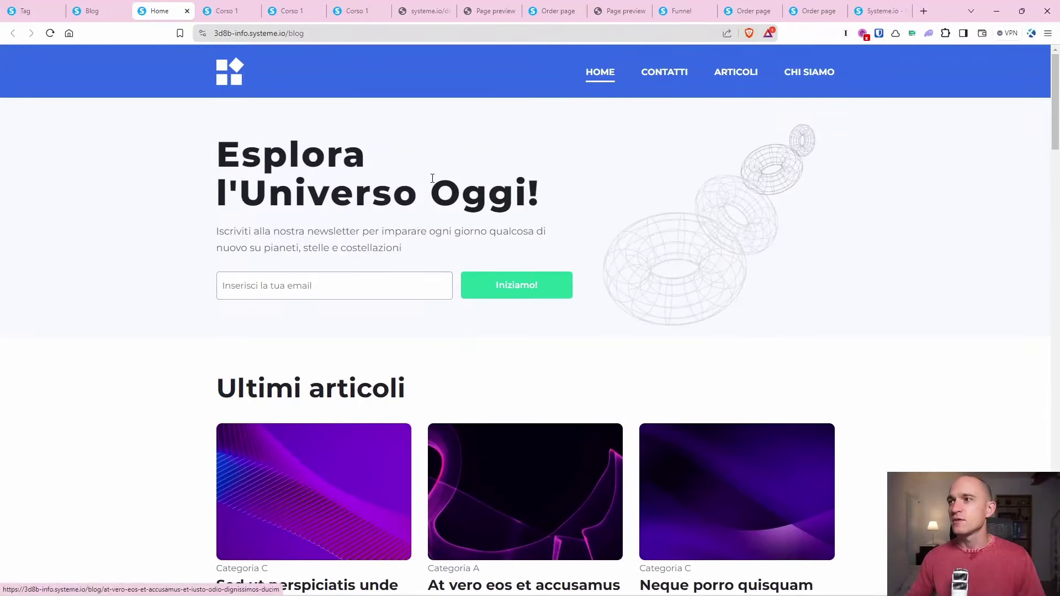
# Return to the Blogs dashboard, open the new blog's post list, and view the first post's available actions.
pyautogui.click(110, 5)
pyautogui.click(53, 175)
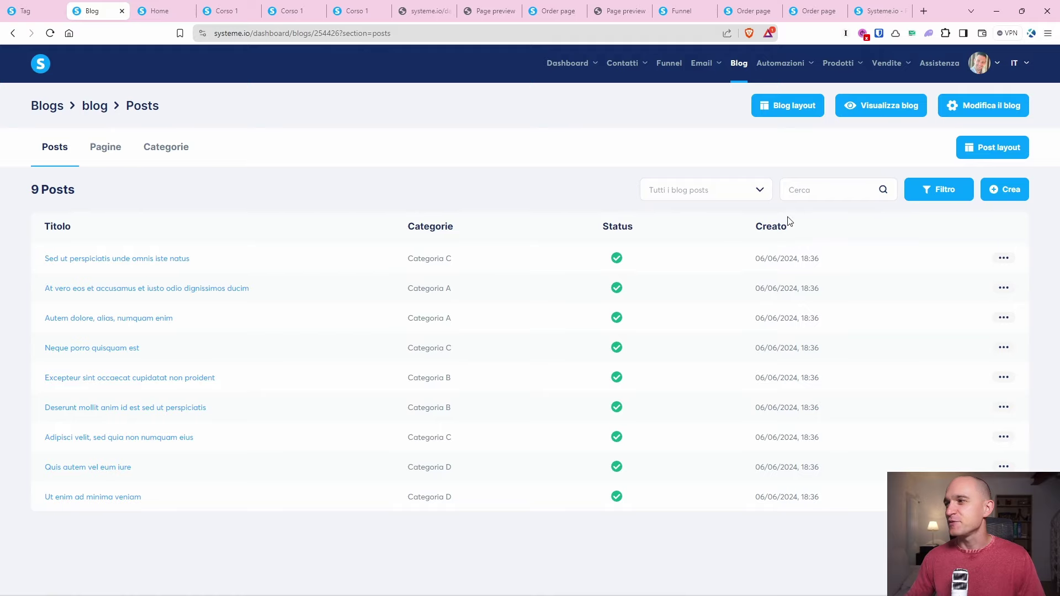
pyautogui.click(1004, 259)
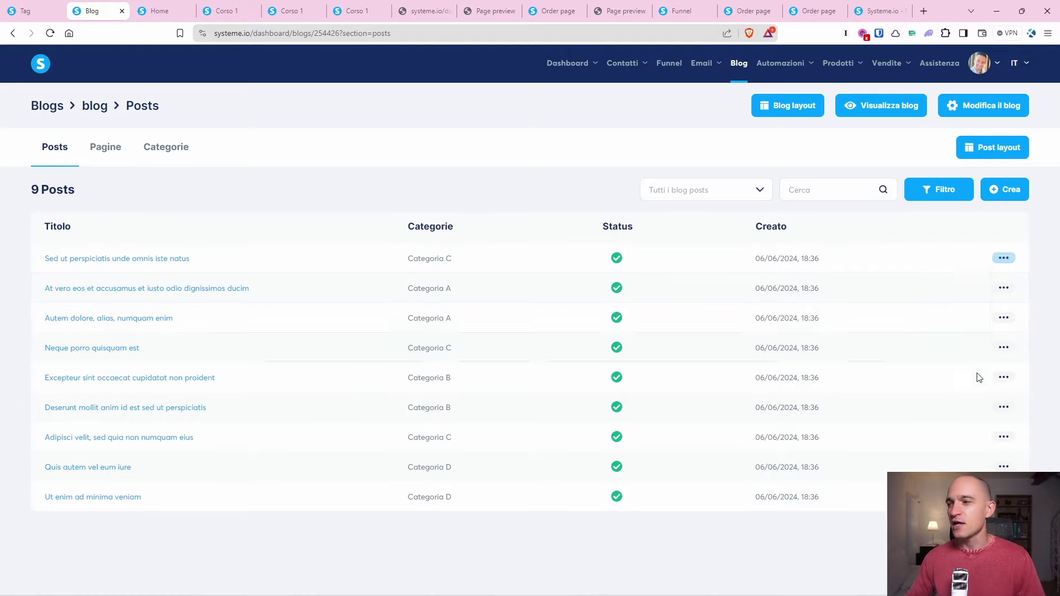
pyautogui.click(997, 264)
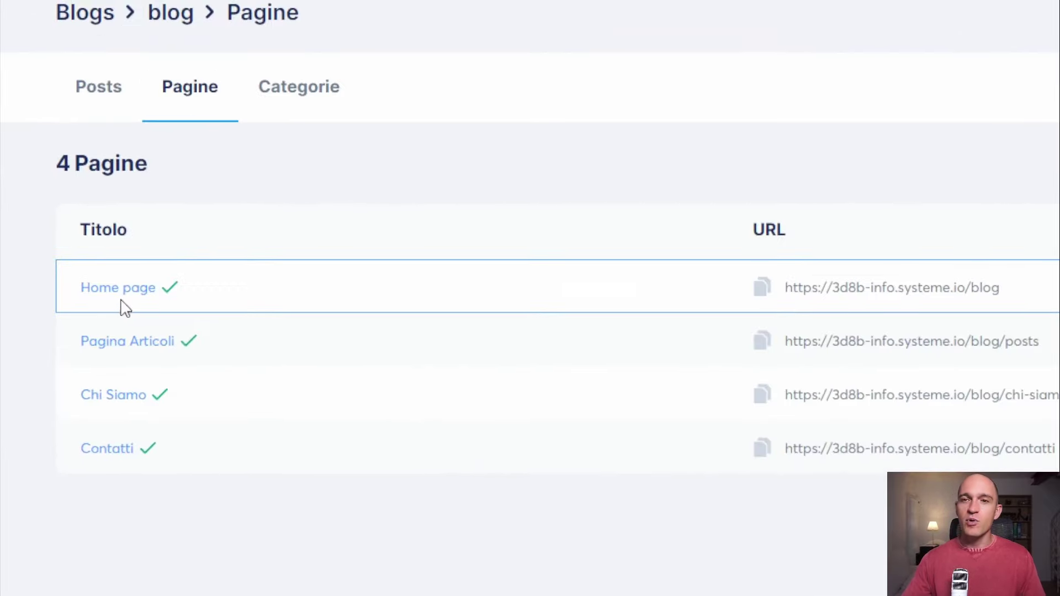
# Review the blog's Pagine and Categorie lists, and return to Pagine.
pyautogui.click(64, 259)
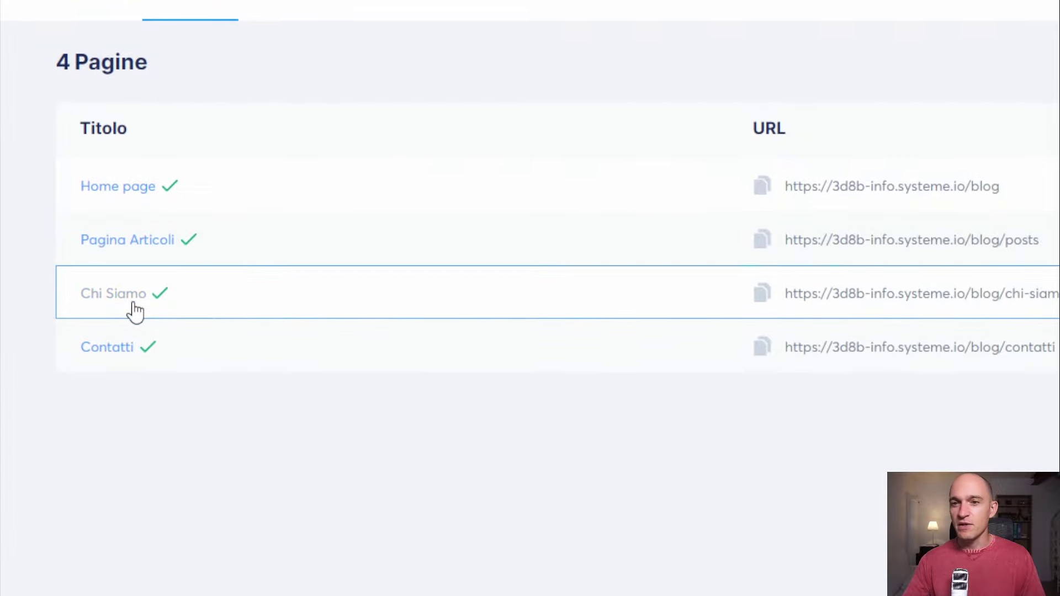
pyautogui.scroll(-1, 135, 310)
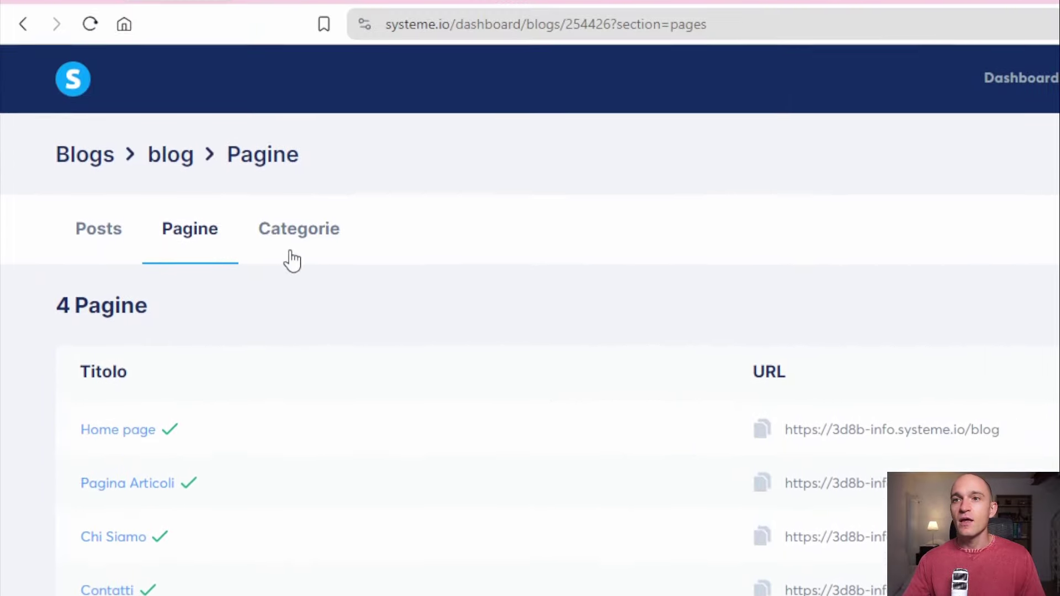
pyautogui.click(291, 259)
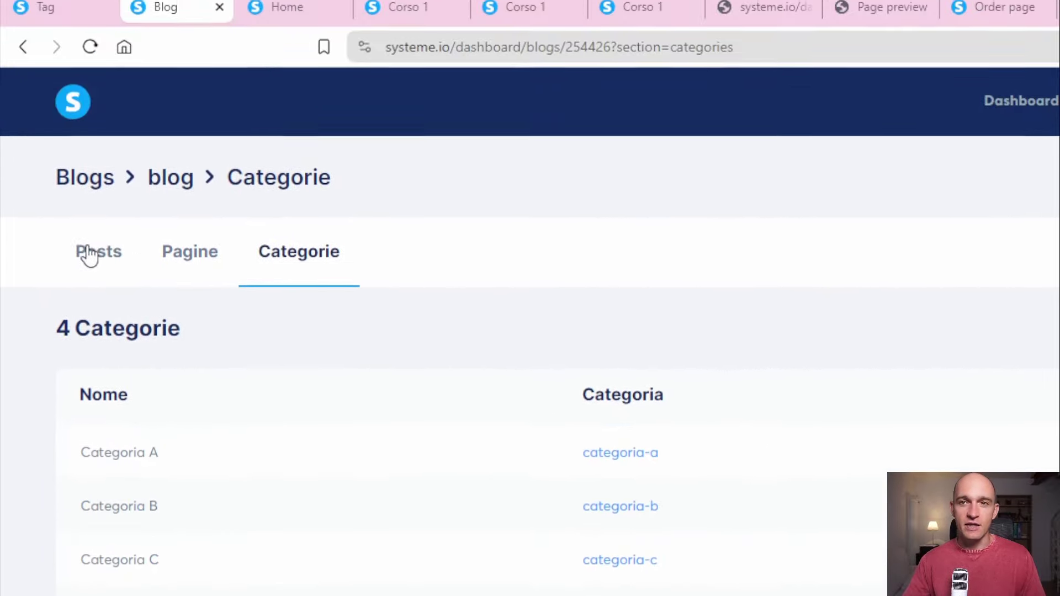
pyautogui.click(104, 216)
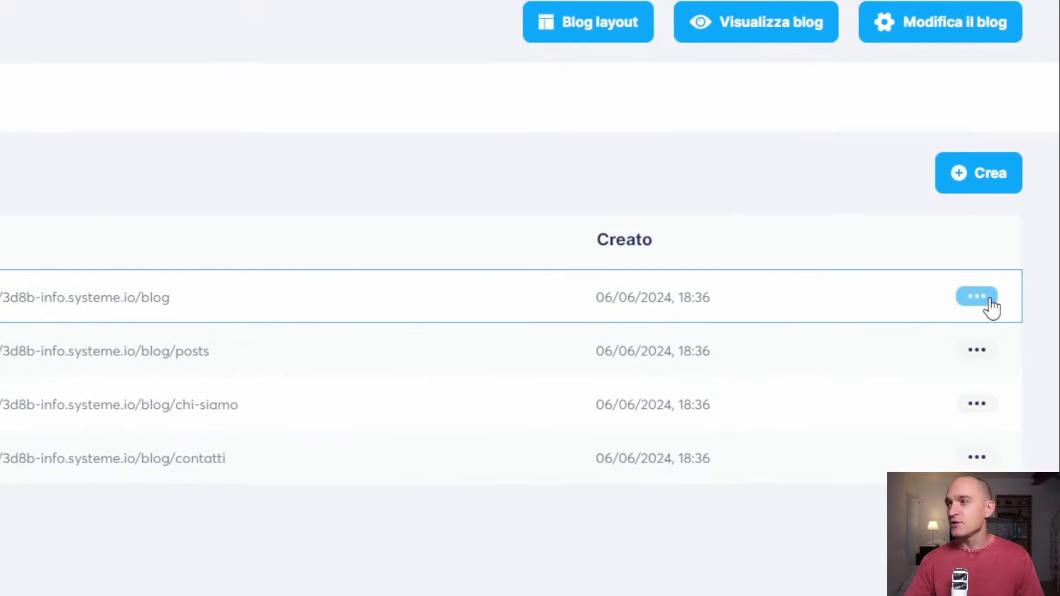
# Open the blog's Home page in the page editor and look through the available elements.
pyautogui.click(989, 301)
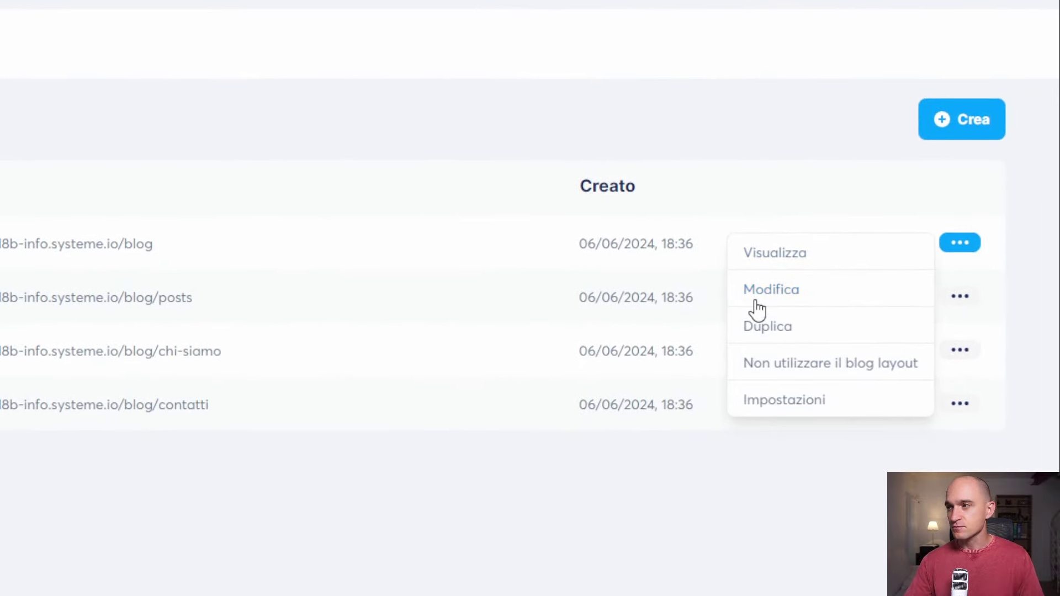
pyautogui.click(754, 301)
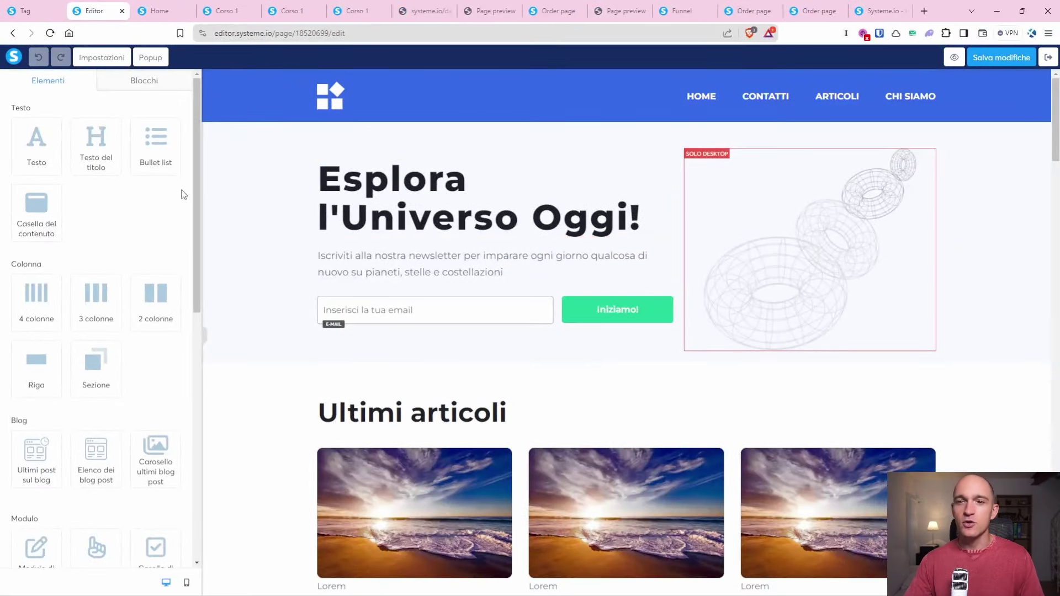
pyautogui.scroll(-5, 162, 226)
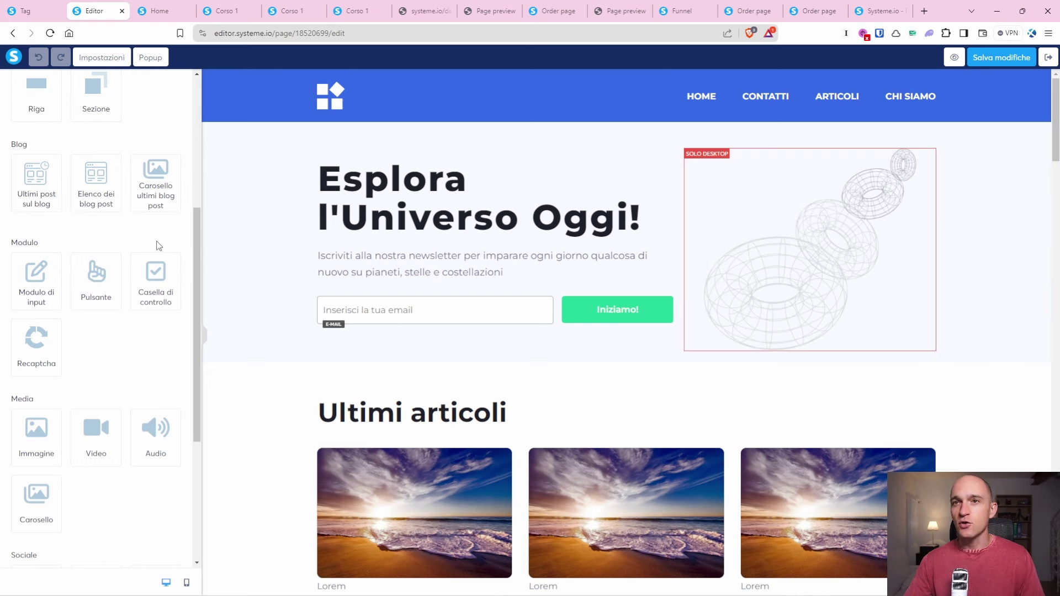
# Examine the editor's element categories and the Home page's sections down to Categoria A, and return to the blog's Pagine list.
pyautogui.scroll(-2, 414, 276)
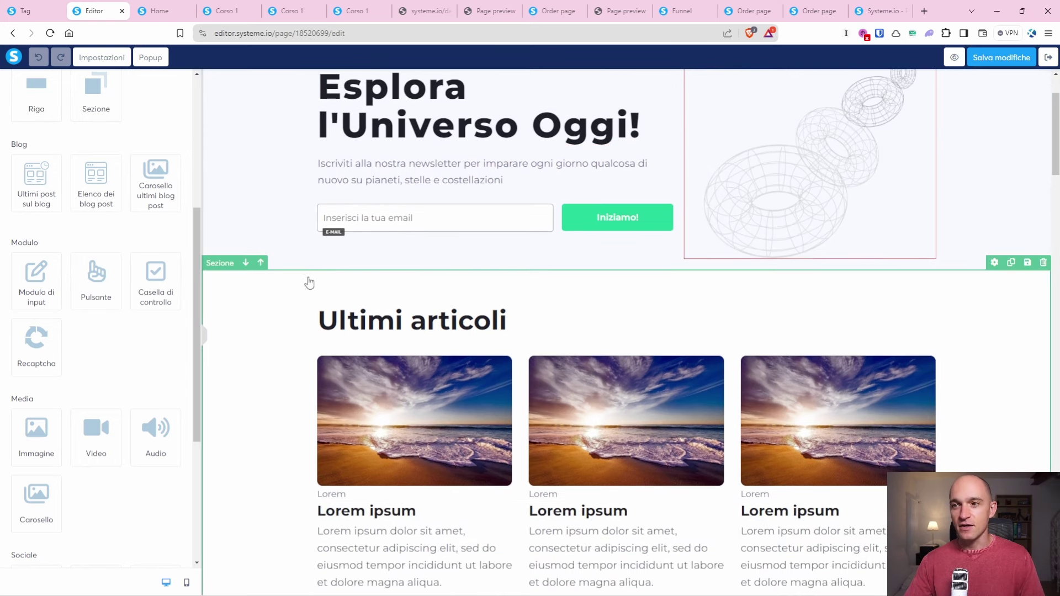
pyautogui.scroll(5, 36, 184)
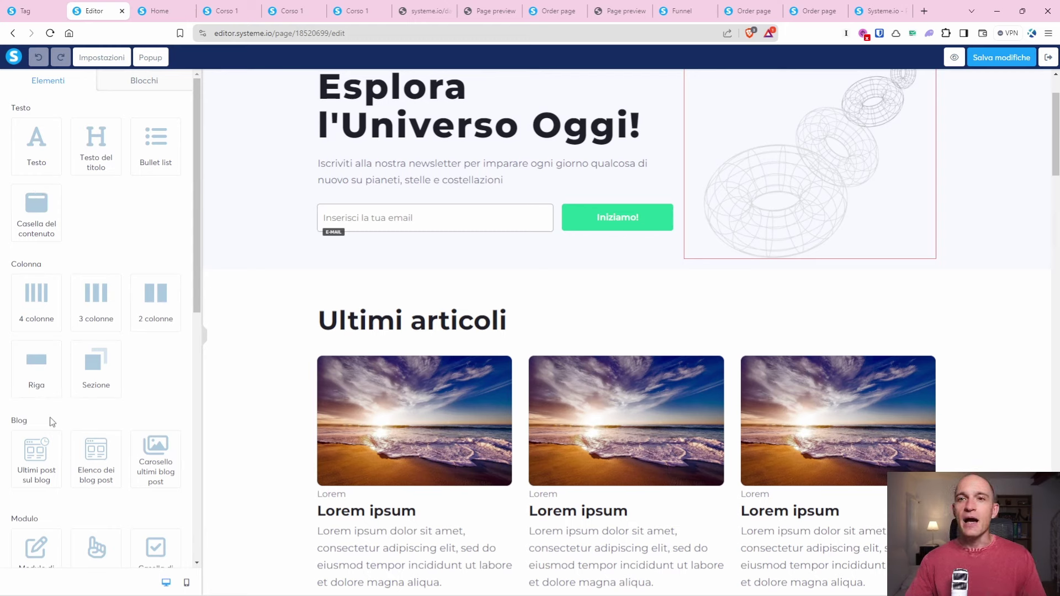
pyautogui.scroll(-3, 52, 422)
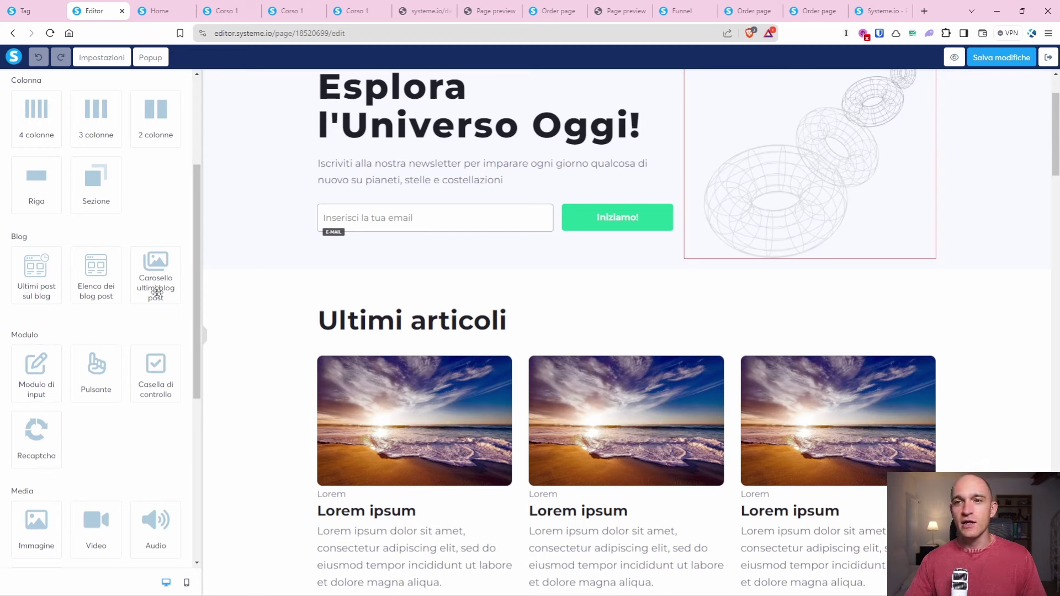
pyautogui.scroll(-2, 164, 299)
pyautogui.scroll(-3, 134, 282)
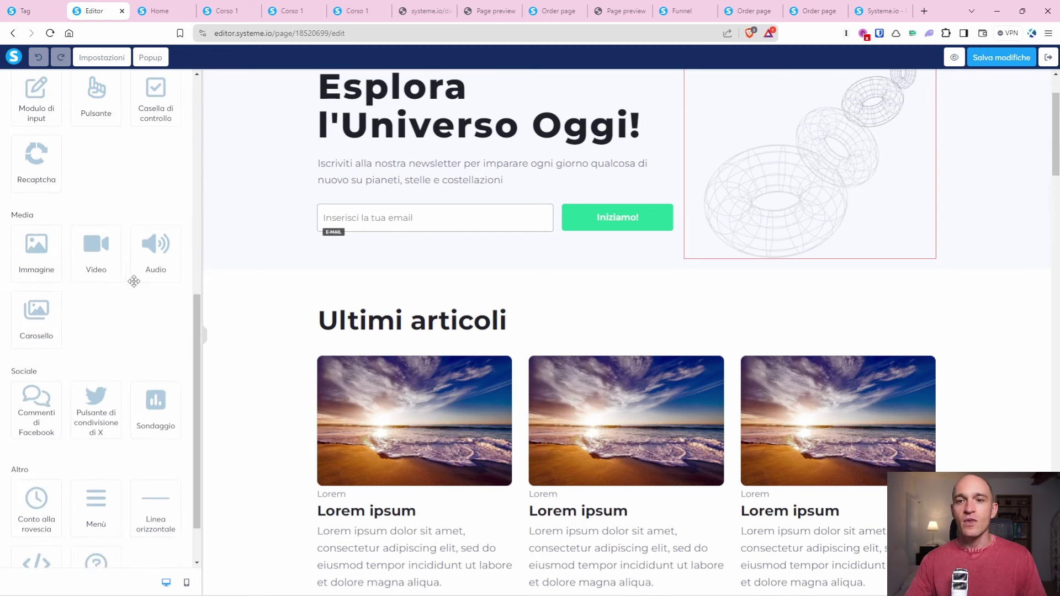
pyautogui.scroll(-1, 100, 318)
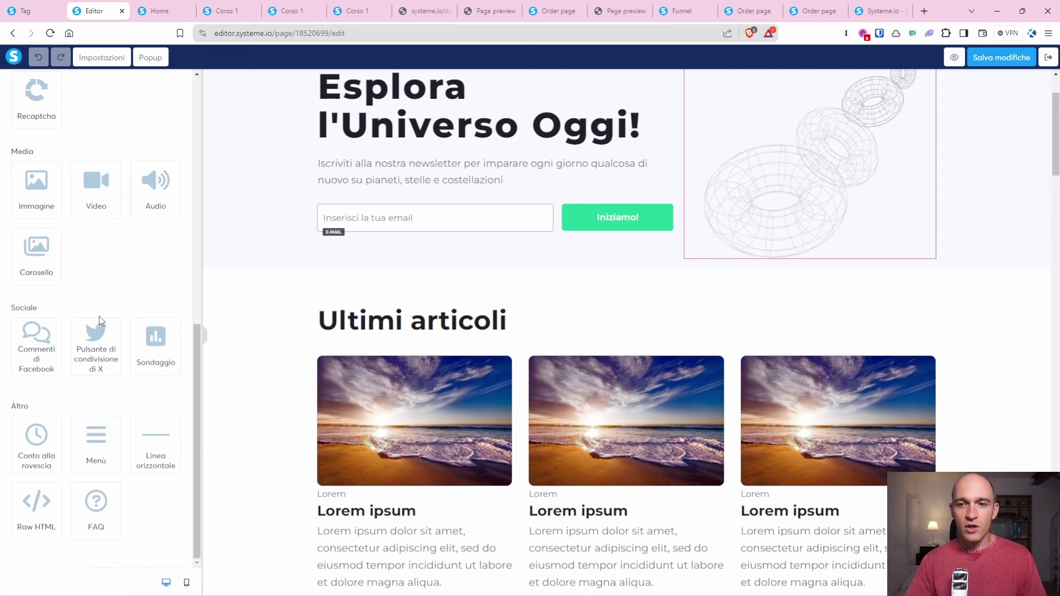
pyautogui.scroll(8, 98, 316)
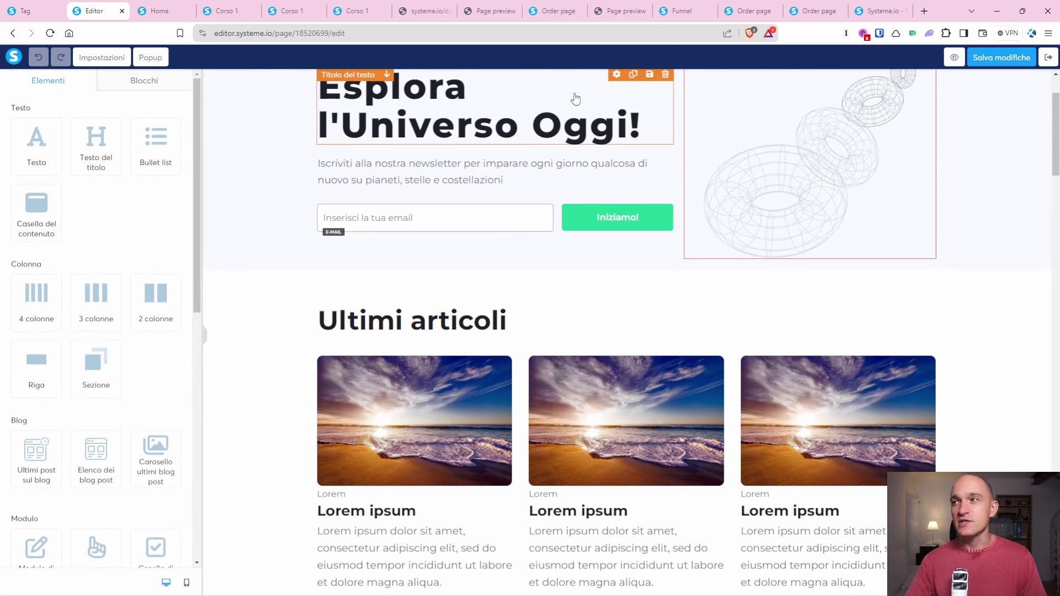
pyautogui.scroll(-5, 504, 339)
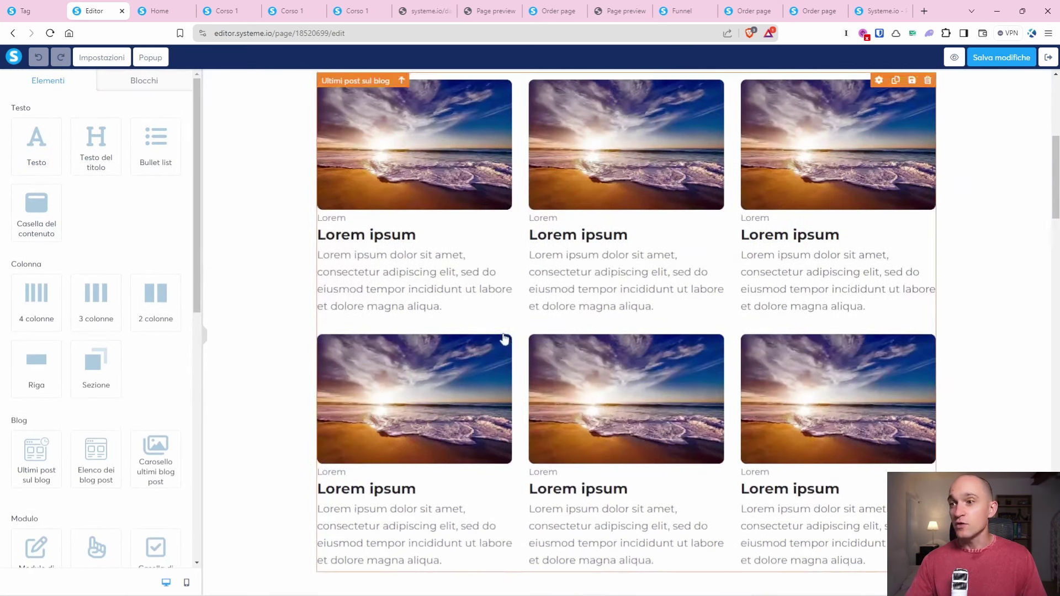
pyautogui.scroll(-6, 454, 232)
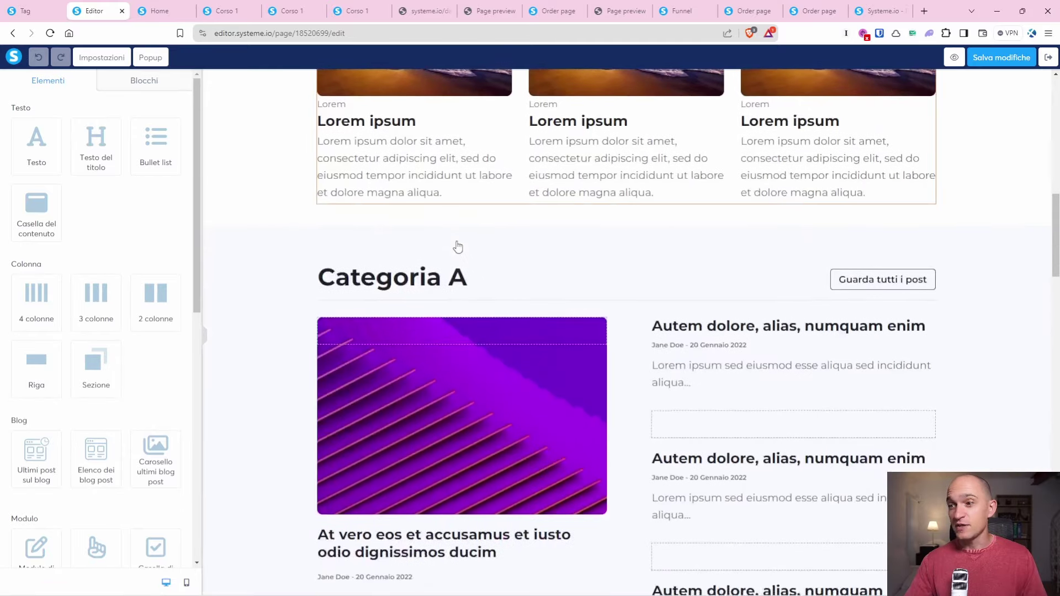
pyautogui.scroll(5, 453, 248)
pyautogui.scroll(-7, 452, 247)
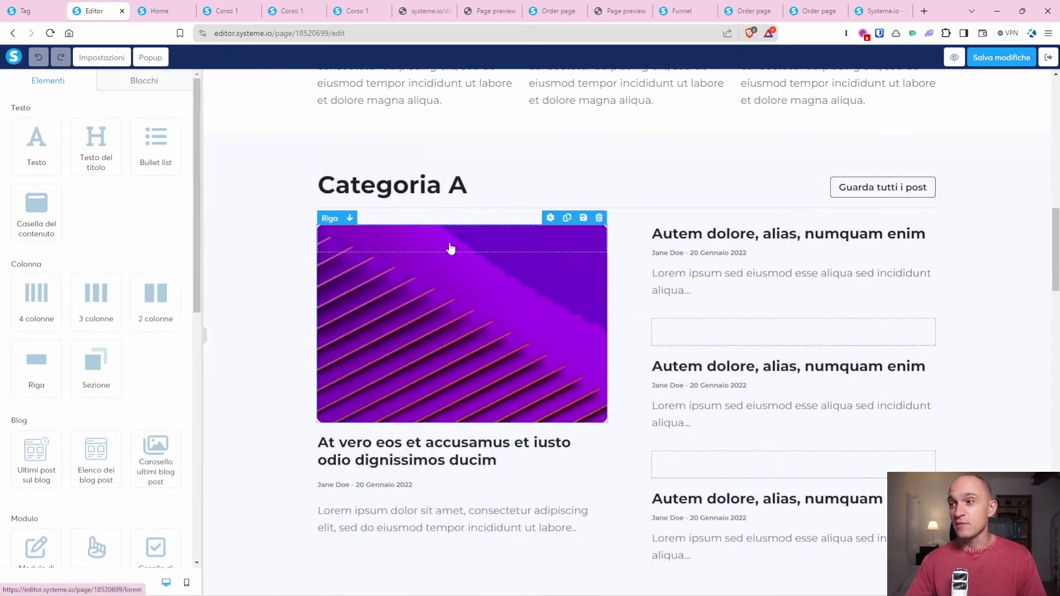
pyautogui.scroll(7, 475, 254)
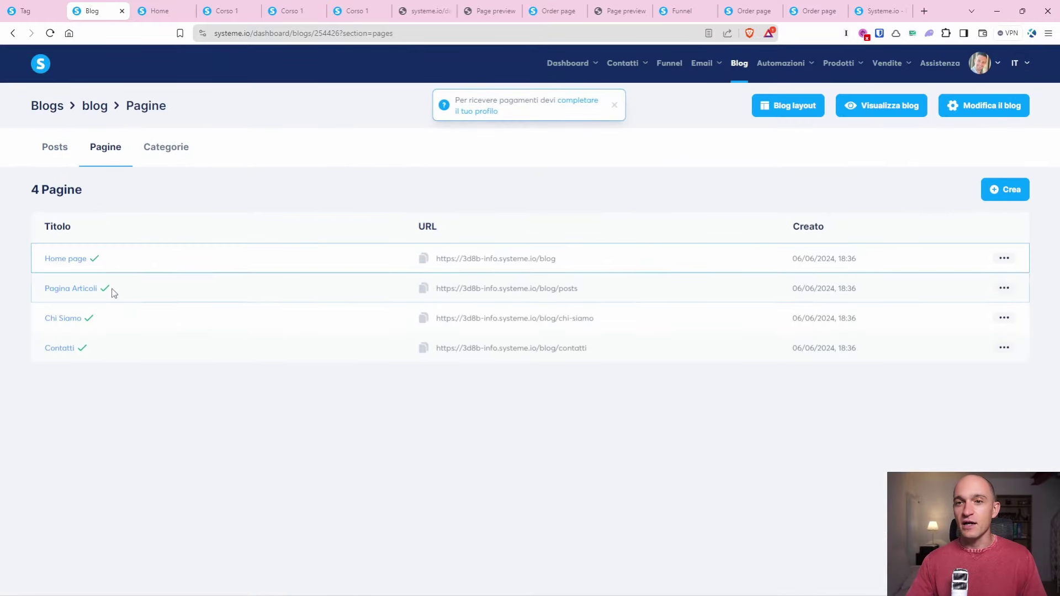
# Stop using the blog layout on the Pagina Articoli page, and re-enable it for the same page.
pyautogui.click(1005, 288)
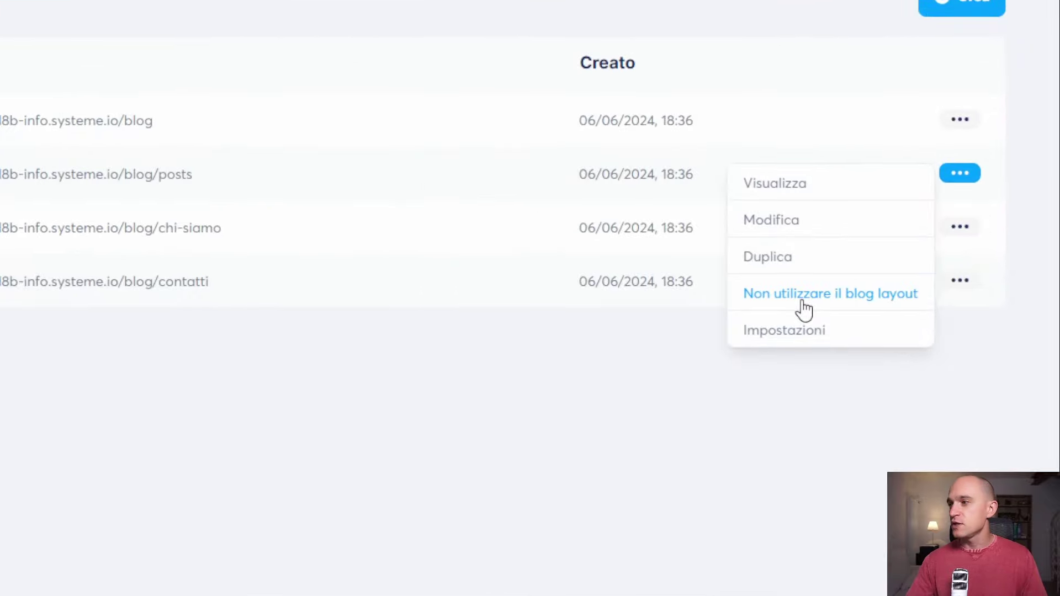
pyautogui.click(804, 310)
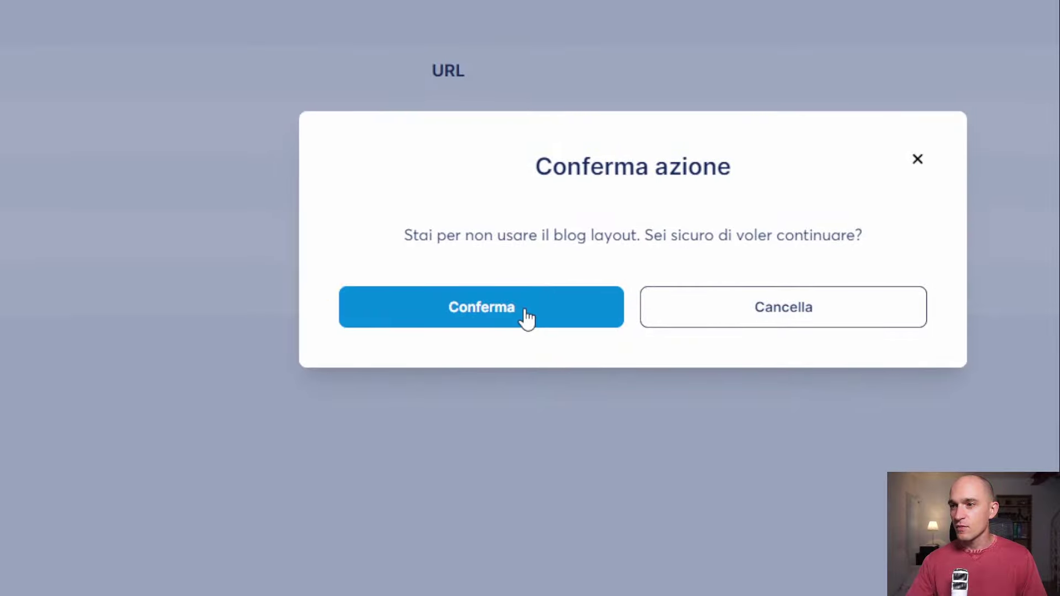
pyautogui.click(513, 328)
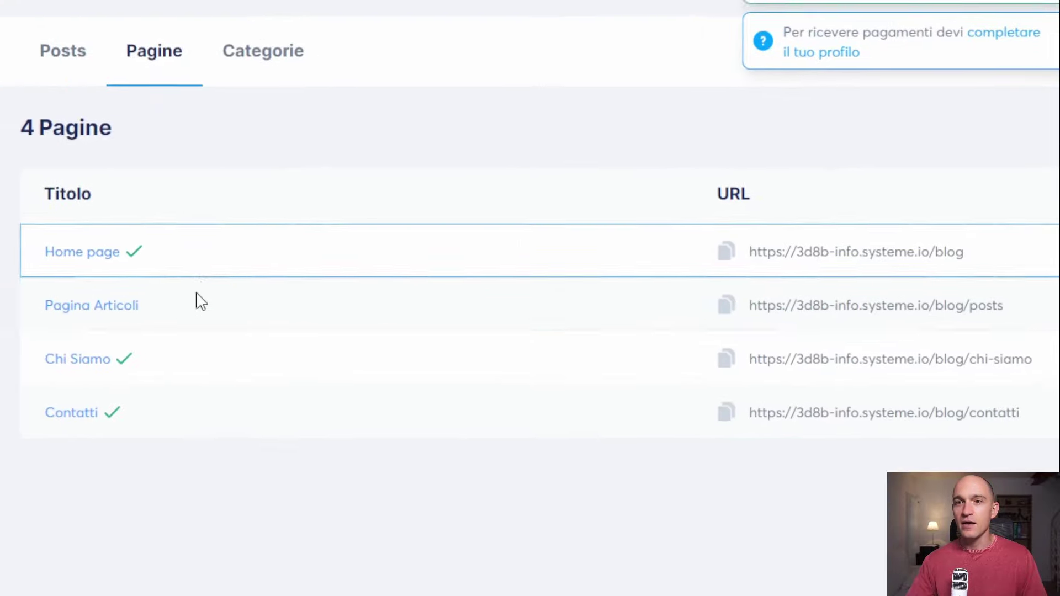
pyautogui.click(968, 303)
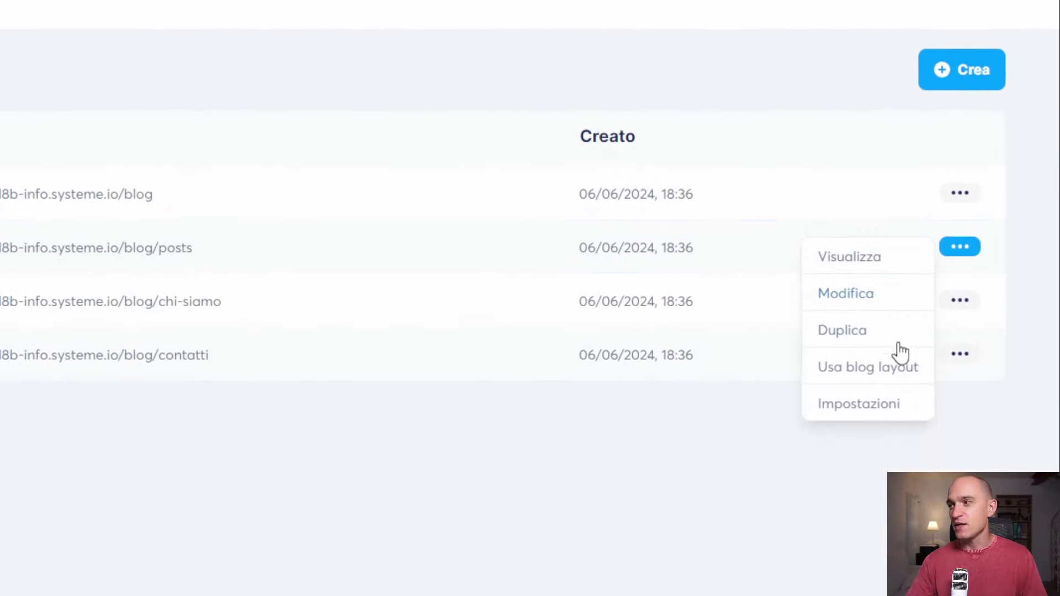
pyautogui.click(903, 424)
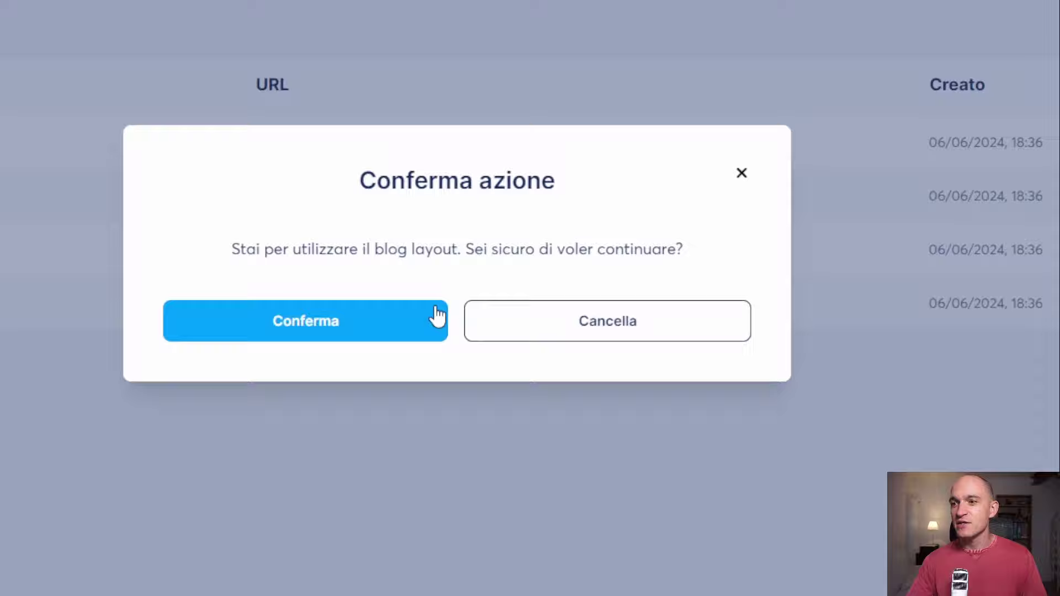
pyautogui.click(438, 317)
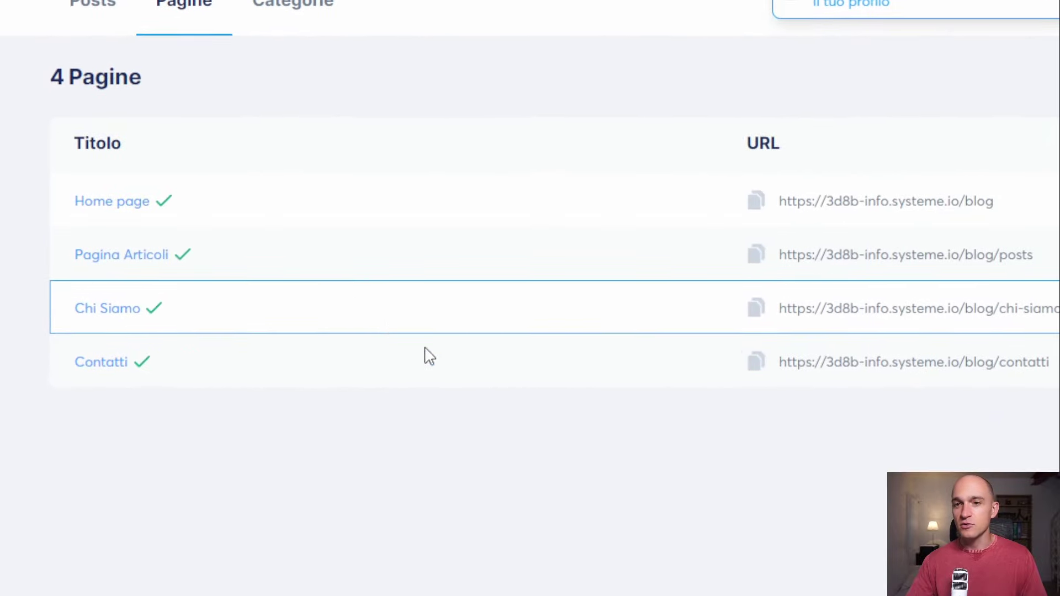
# Open the Contatti page in the page editor, look through its contact form and the Modulo elements, and exit the editor.
pyautogui.click(964, 308)
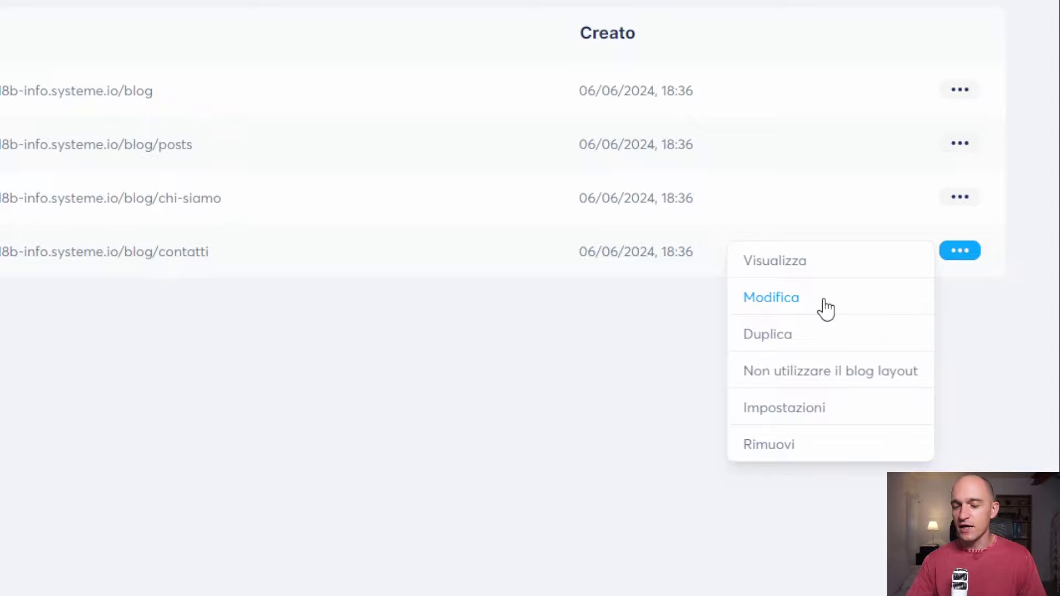
pyautogui.click(827, 309)
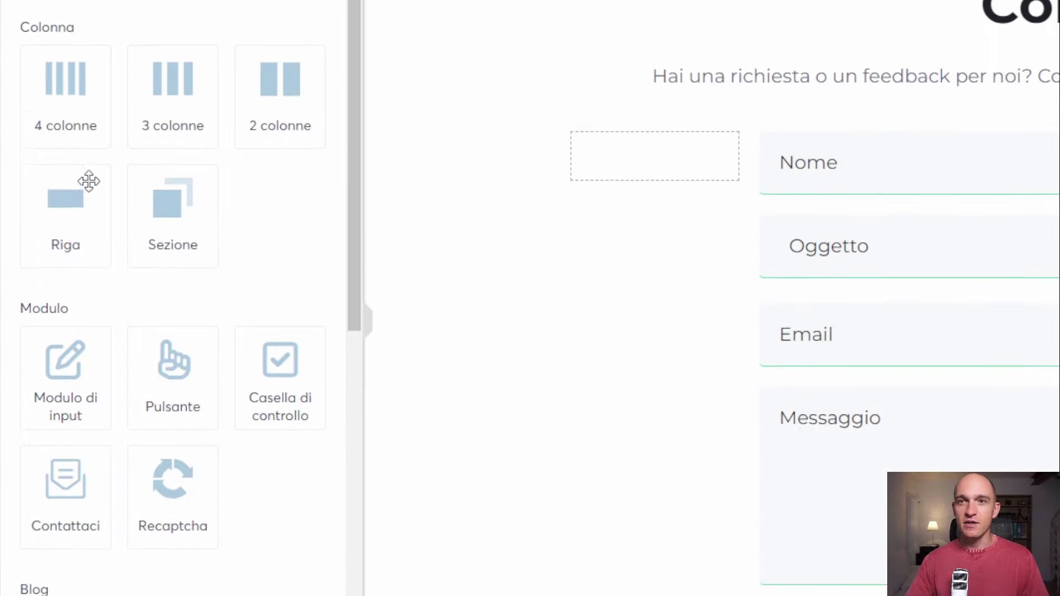
pyautogui.scroll(3, 88, 265)
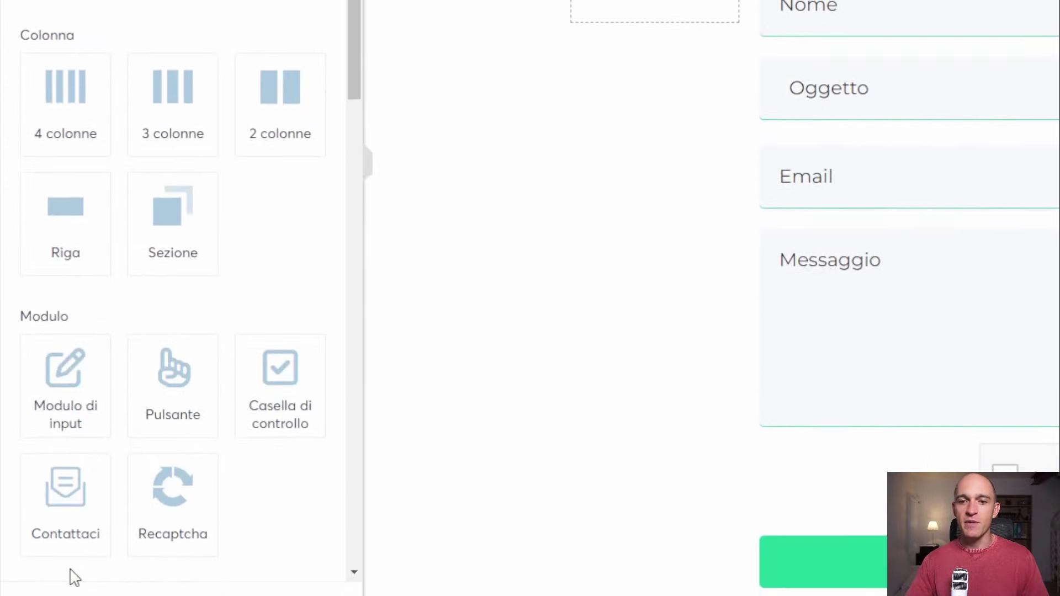
pyautogui.scroll(-5, 77, 387)
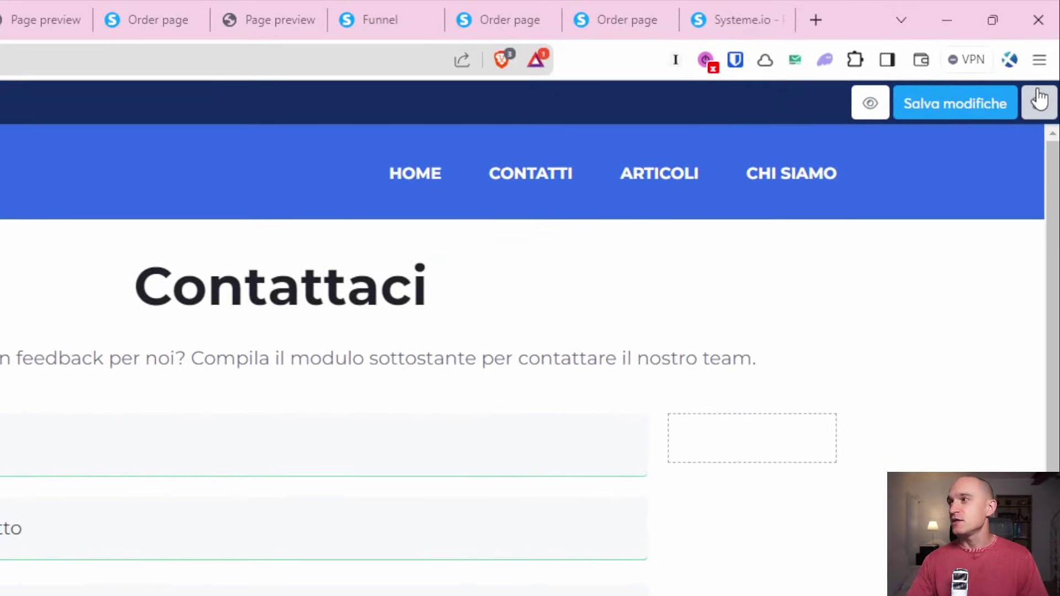
pyautogui.click(1041, 98)
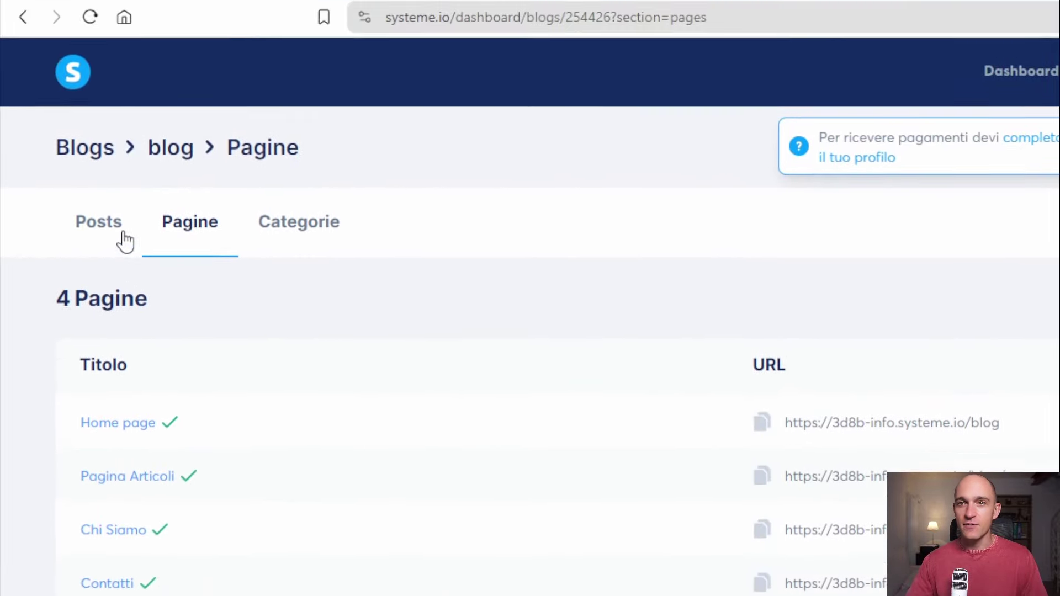
# Create a blog post titled "articolo" with the short description "descrizione", and open it in the editor.
pyautogui.click(70, 57)
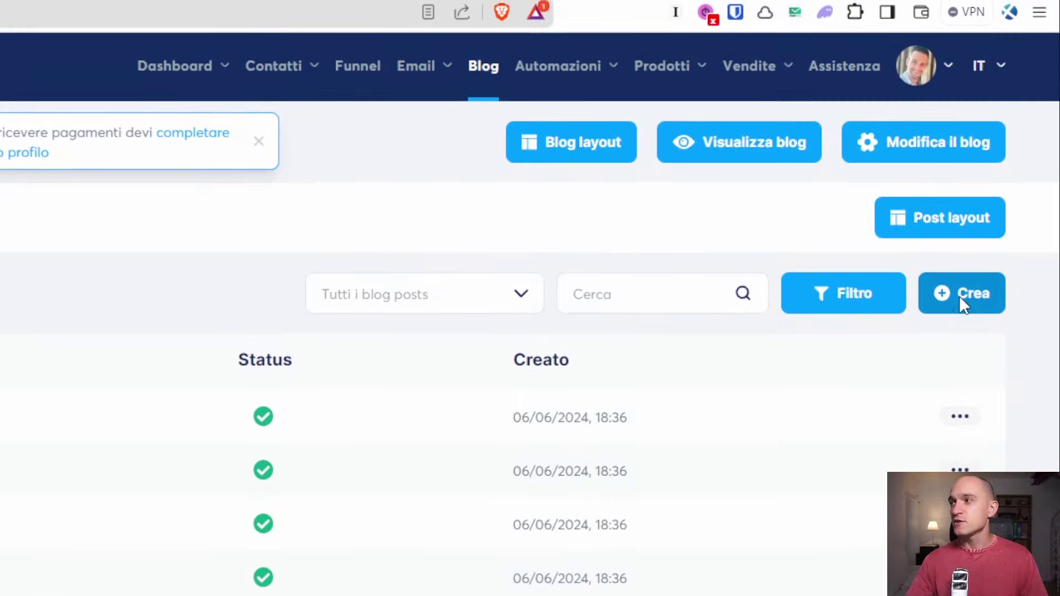
pyautogui.click(960, 283)
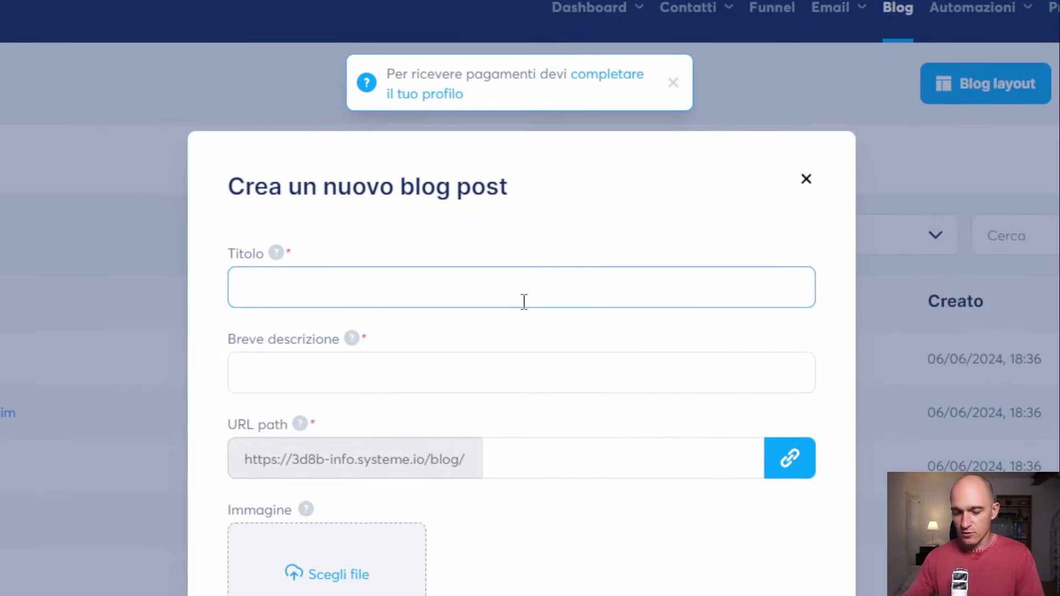
pyautogui.press('Tab')
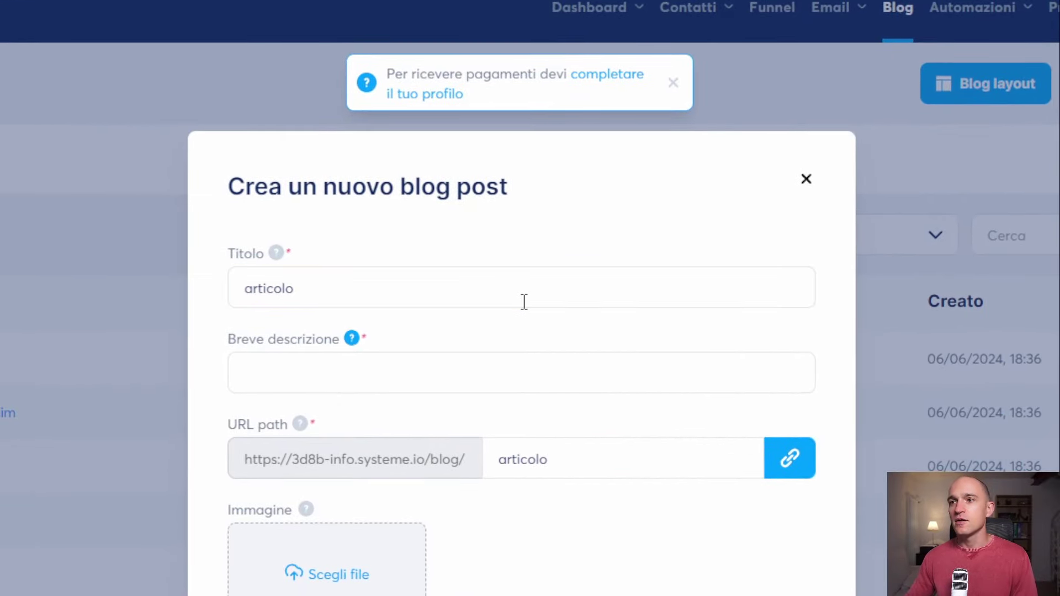
pyautogui.press('Tab')
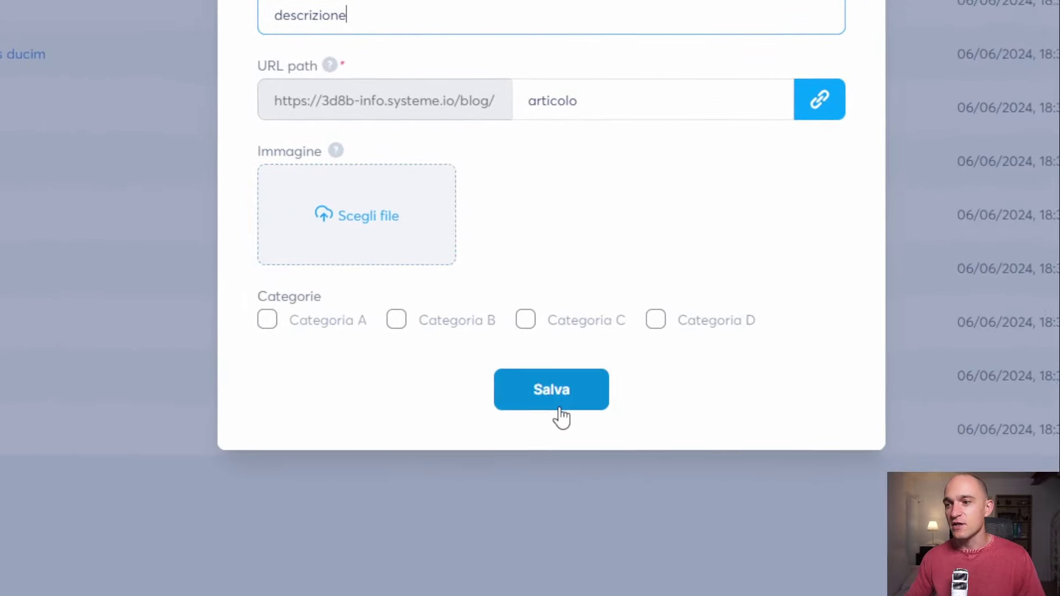
pyautogui.click(729, 485)
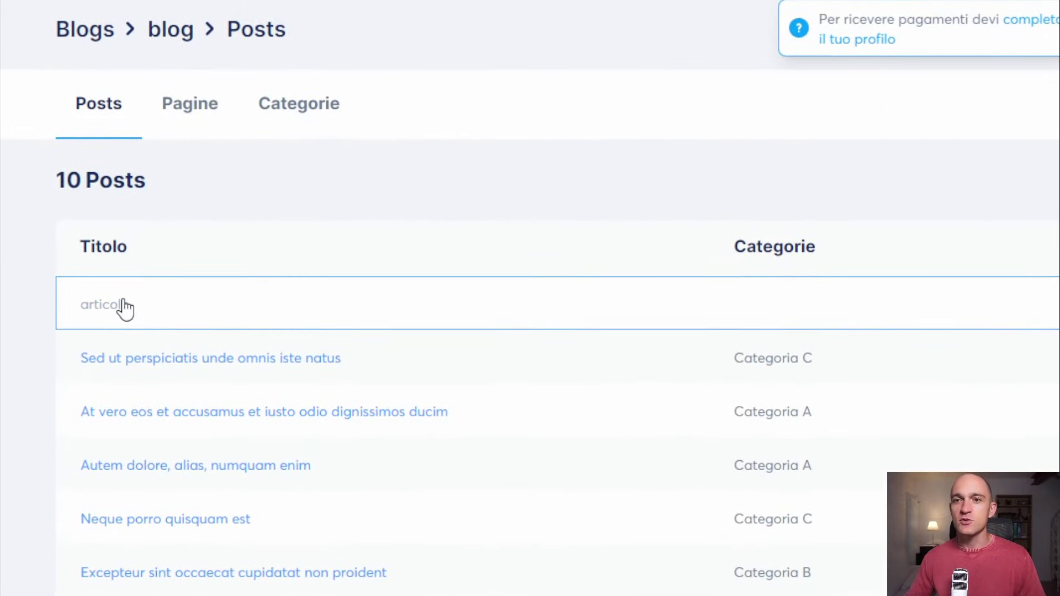
pyautogui.click(123, 305)
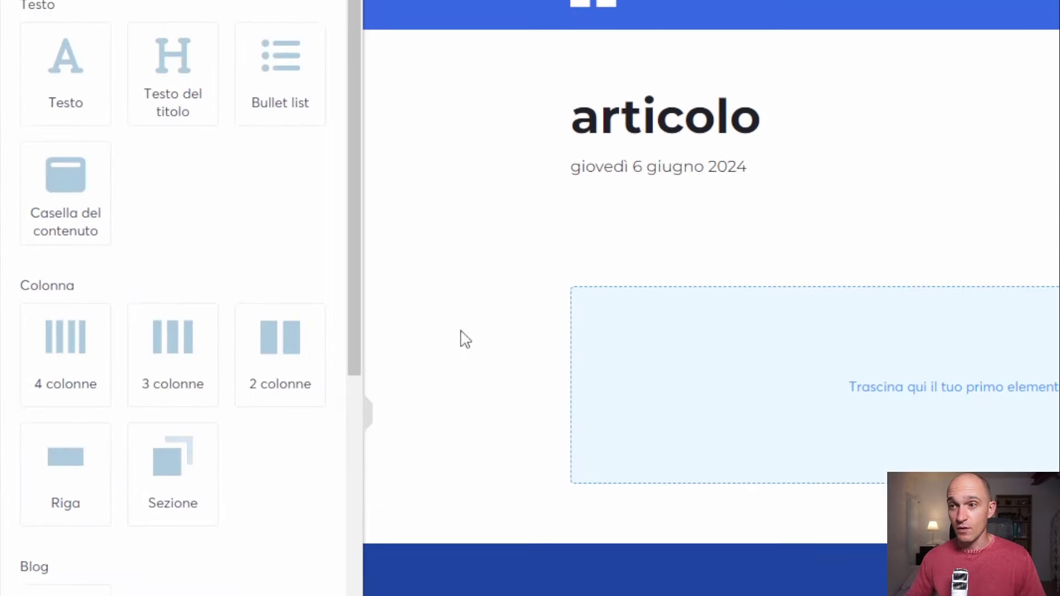